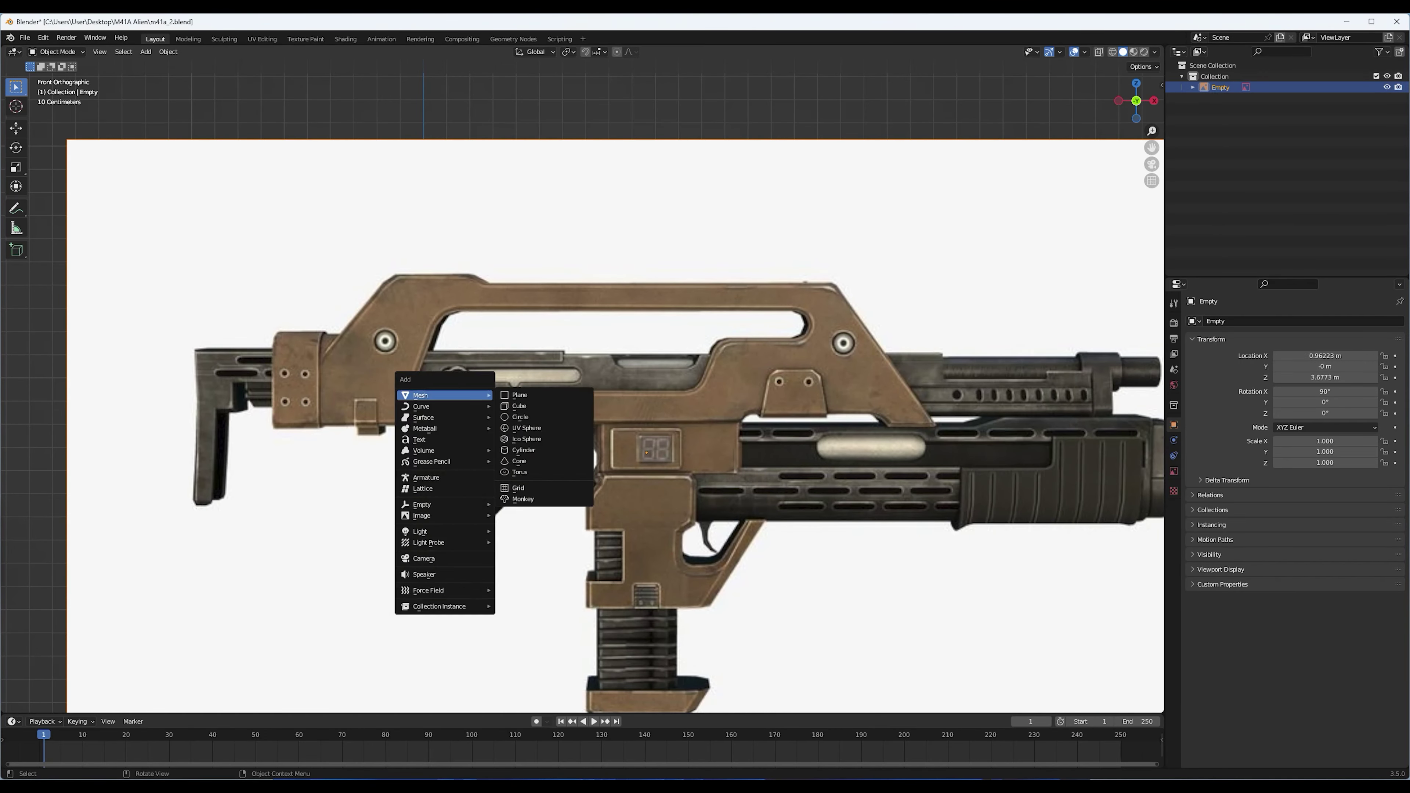
# Add a plane over the reference and move part of its edges sideways along X
pyautogui.click(519, 395)
pyautogui.scroll(3, 530, 411)
pyautogui.press('g')
pyautogui.press('Tab')
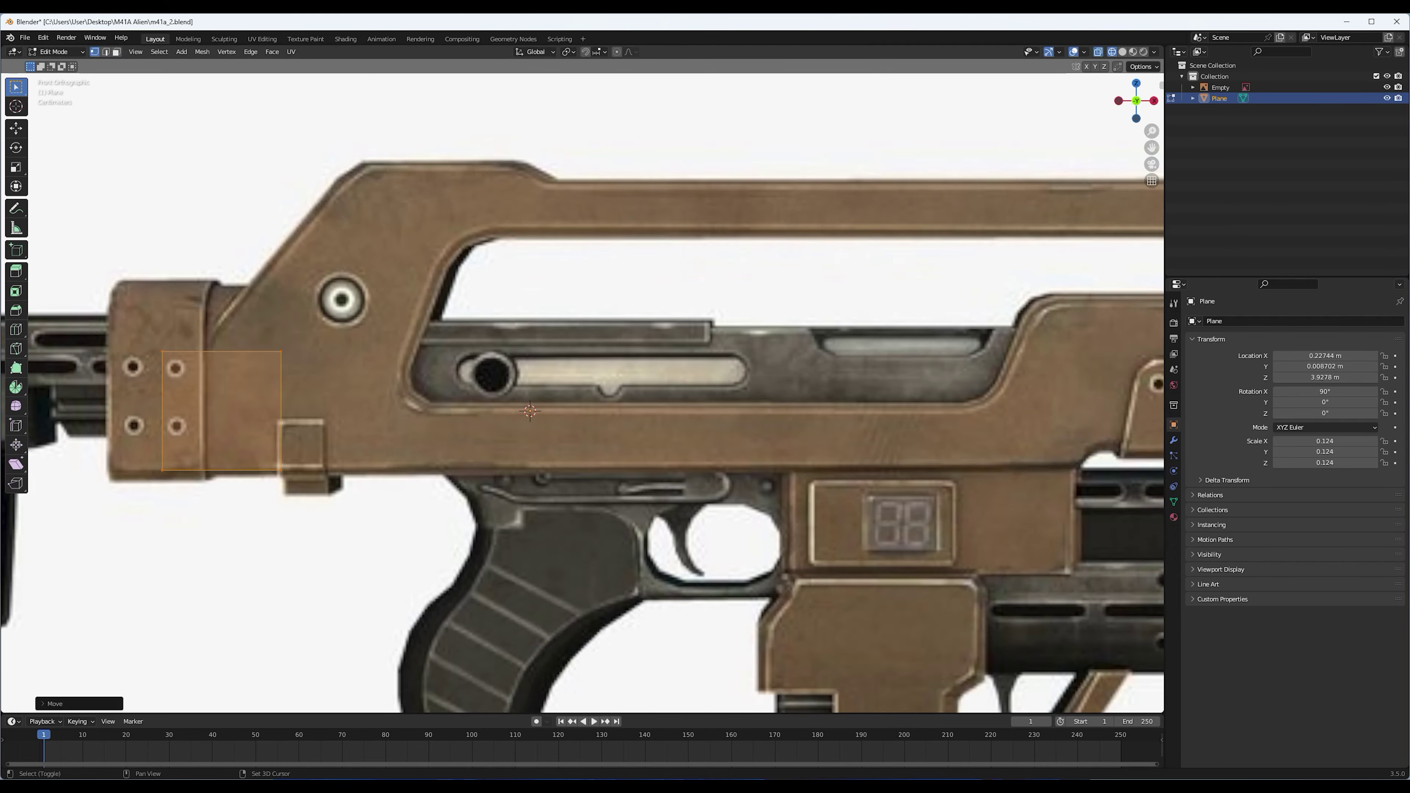
pyautogui.keyDown('shift'); pyautogui.moveTo(531, 411); pyautogui.dragTo(626, 442, button='middle'); pyautogui.keyUp('shift')
pyautogui.press('g')
pyautogui.press('x')
pyautogui.press('Return')
# Add edge loop cuts across the plate following the reference handle
pyautogui.keyDown('shift'); pyautogui.moveTo(939, 477); pyautogui.dragTo(183, 486, button='middle'); pyautogui.keyUp('shift')
pyautogui.hotkey('ctrl', 'r')
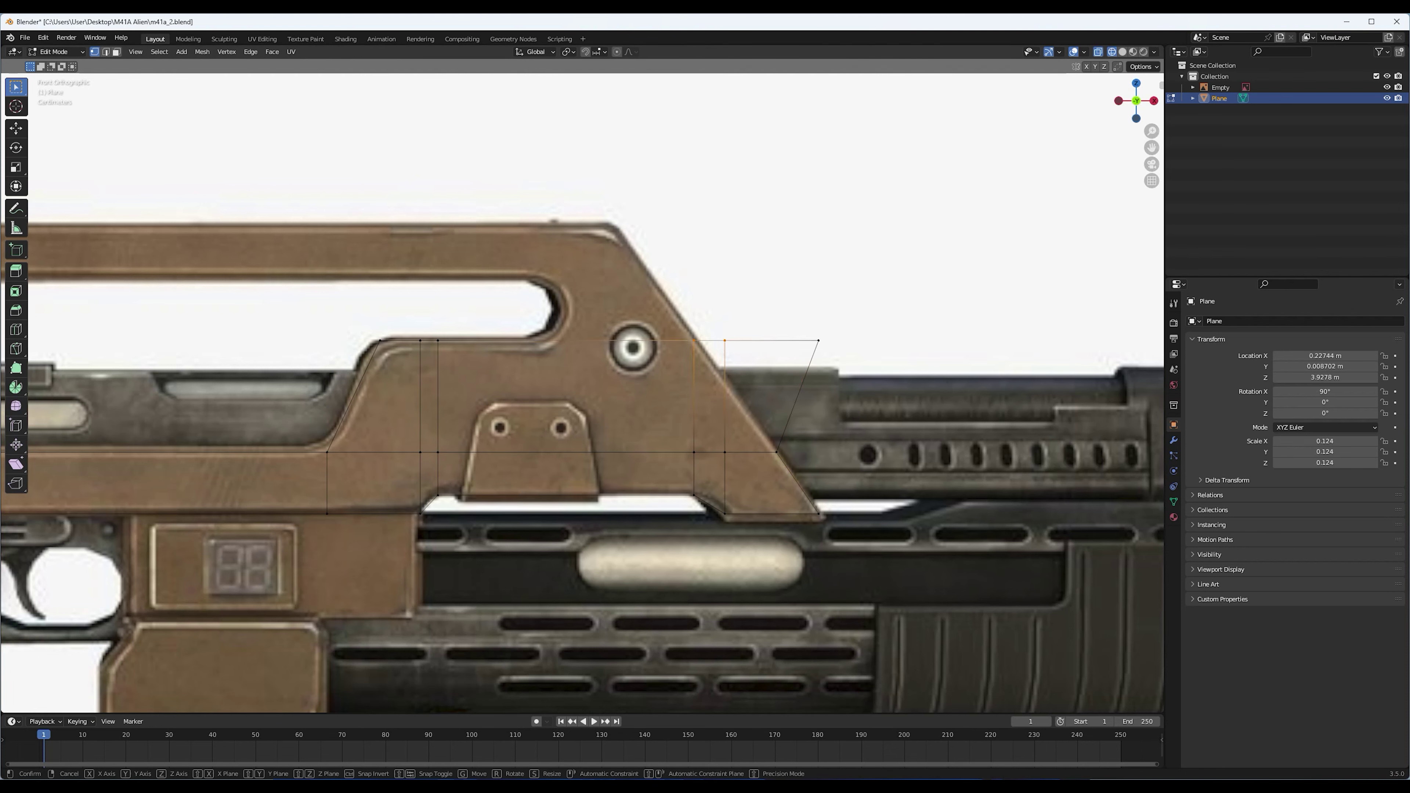
pyautogui.press('Return')
pyautogui.keyDown('shift'); pyautogui.moveTo(556, 389); pyautogui.dragTo(663, 433, button='middle'); pyautogui.keyUp('shift')
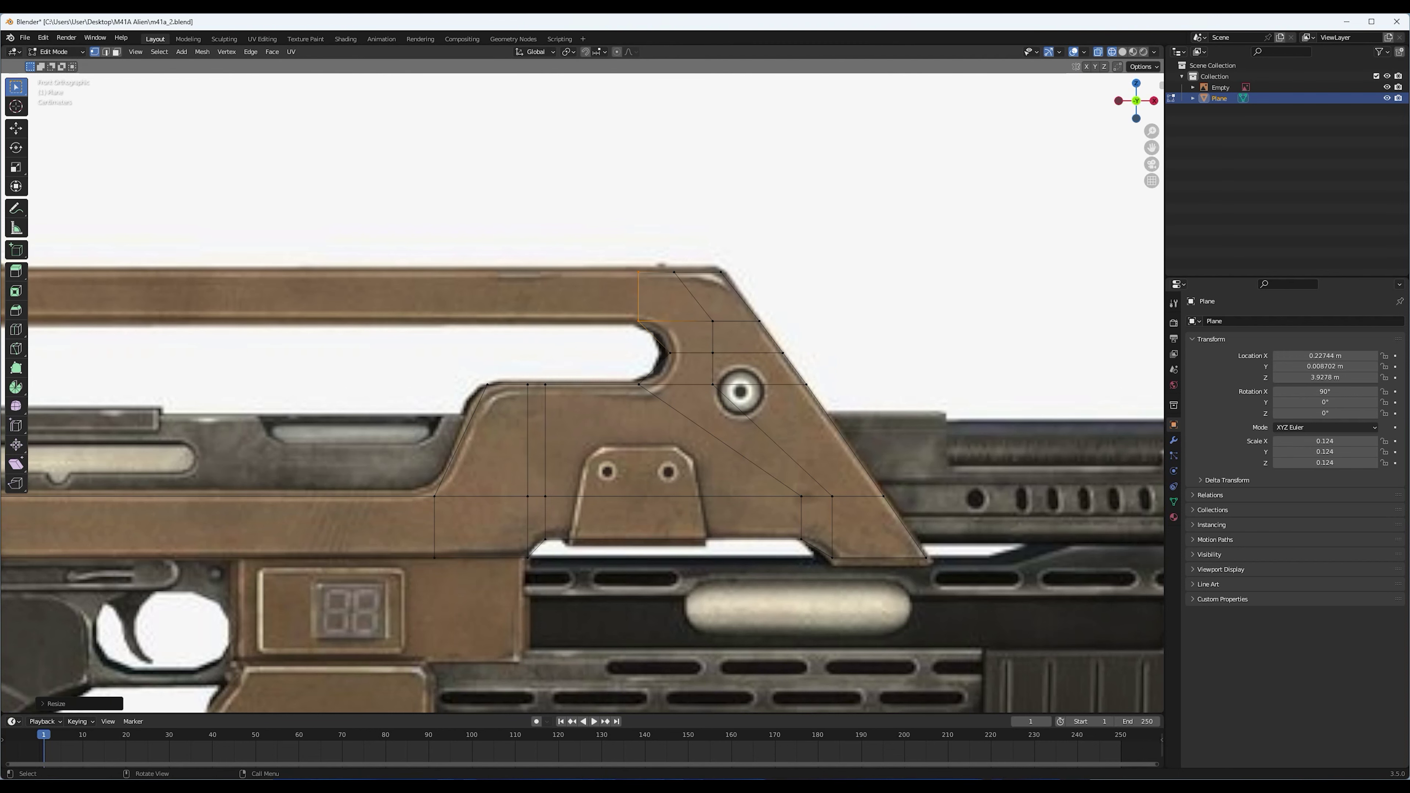
pyautogui.scroll(-5, 583, 389)
pyautogui.scroll(6, 717, 600)
# Extrude the plate's end edges along X to extend it toward the stock end
pyautogui.press('e')
pyautogui.press('x')
pyautogui.scroll(-3, 705, 423)
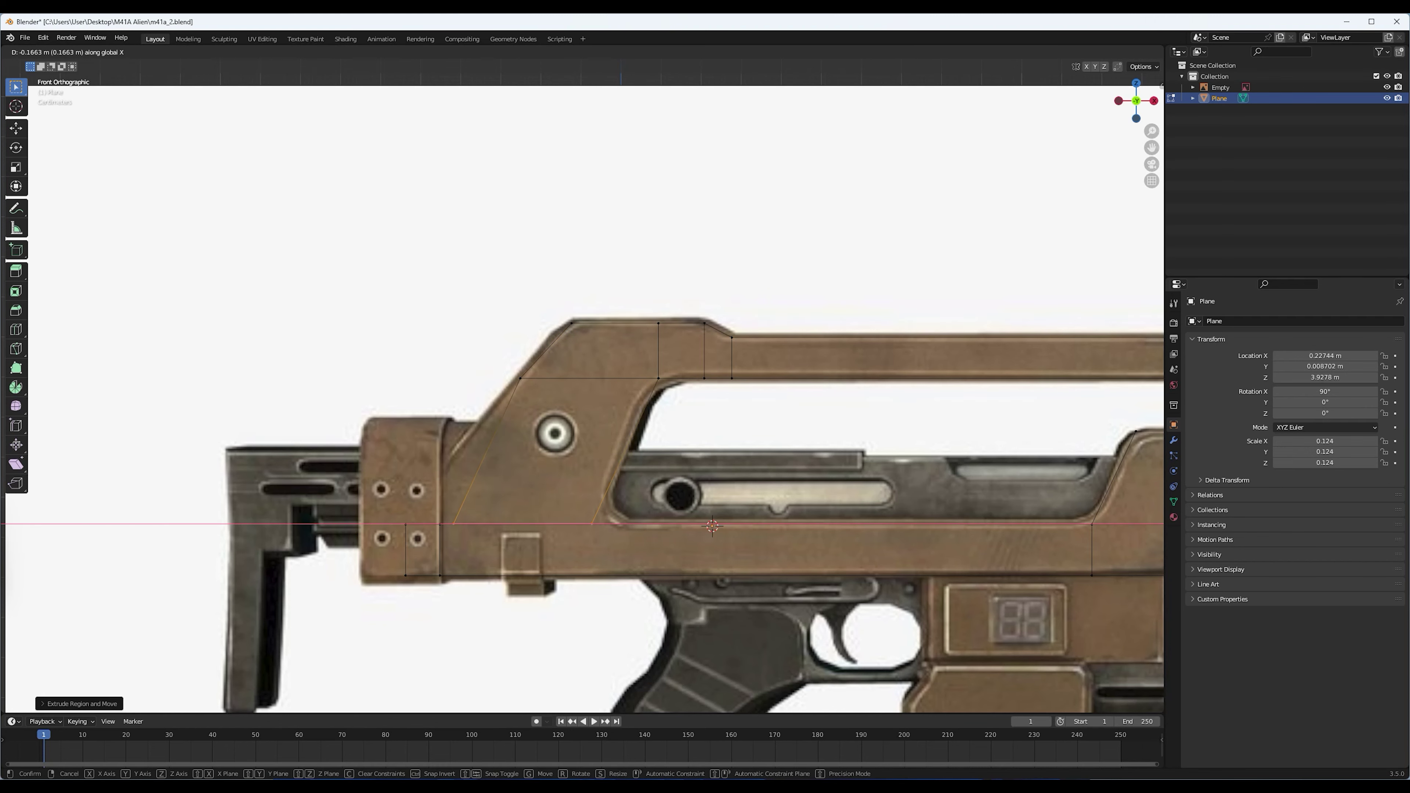
pyautogui.press('Return')
pyautogui.keyDown('shift'); pyautogui.moveTo(583, 389); pyautogui.dragTo(583, 294, button='middle'); pyautogui.keyUp('shift')
pyautogui.scroll(1, 583, 389)
pyautogui.keyDown('shift'); pyautogui.moveTo(583, 389); pyautogui.dragTo(599, 400, button='middle'); pyautogui.keyUp('shift')
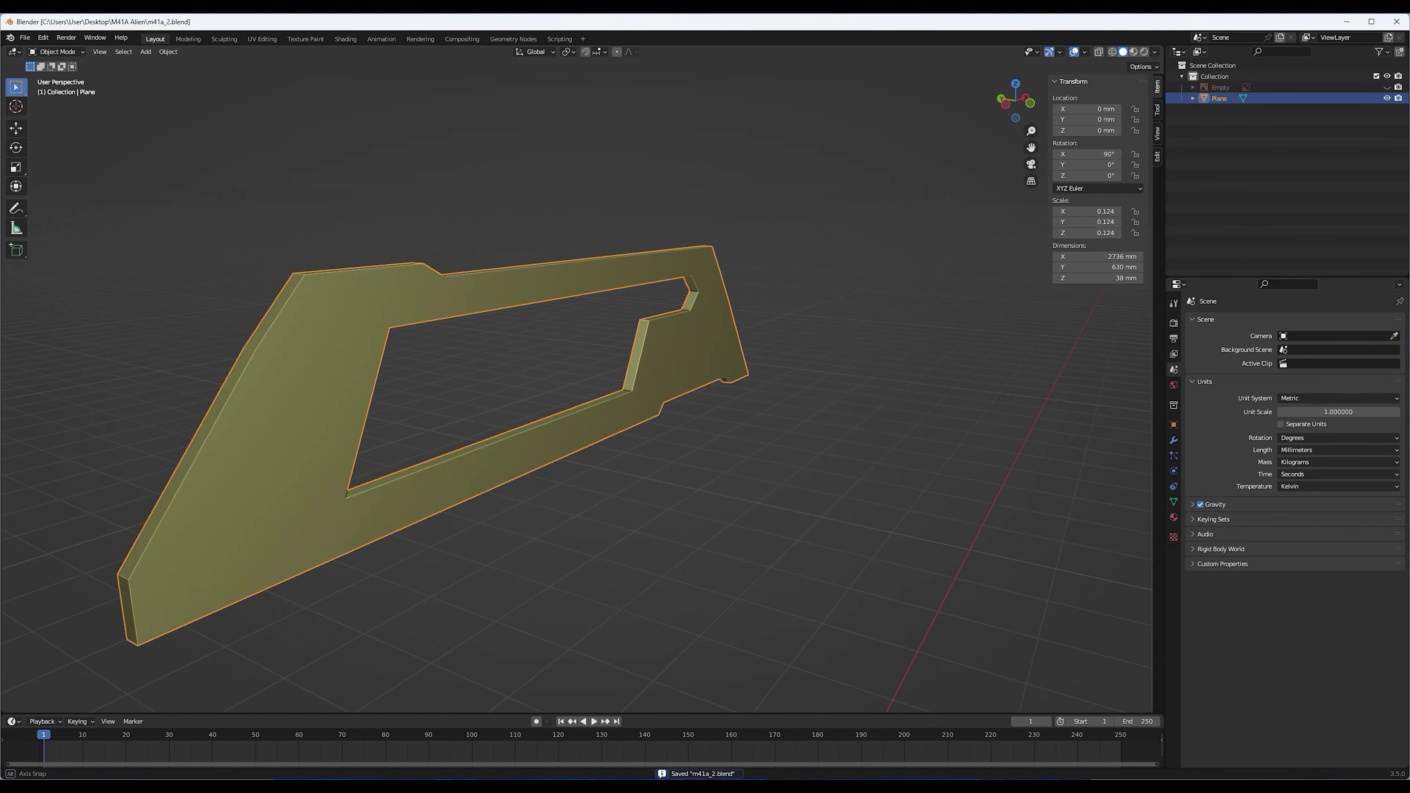
# Adjust the plate's vertices along X in back view, then add an Empty in Object Mode
pyautogui.moveTo(611, 445); pyautogui.dragTo(555, 439, button='middle')
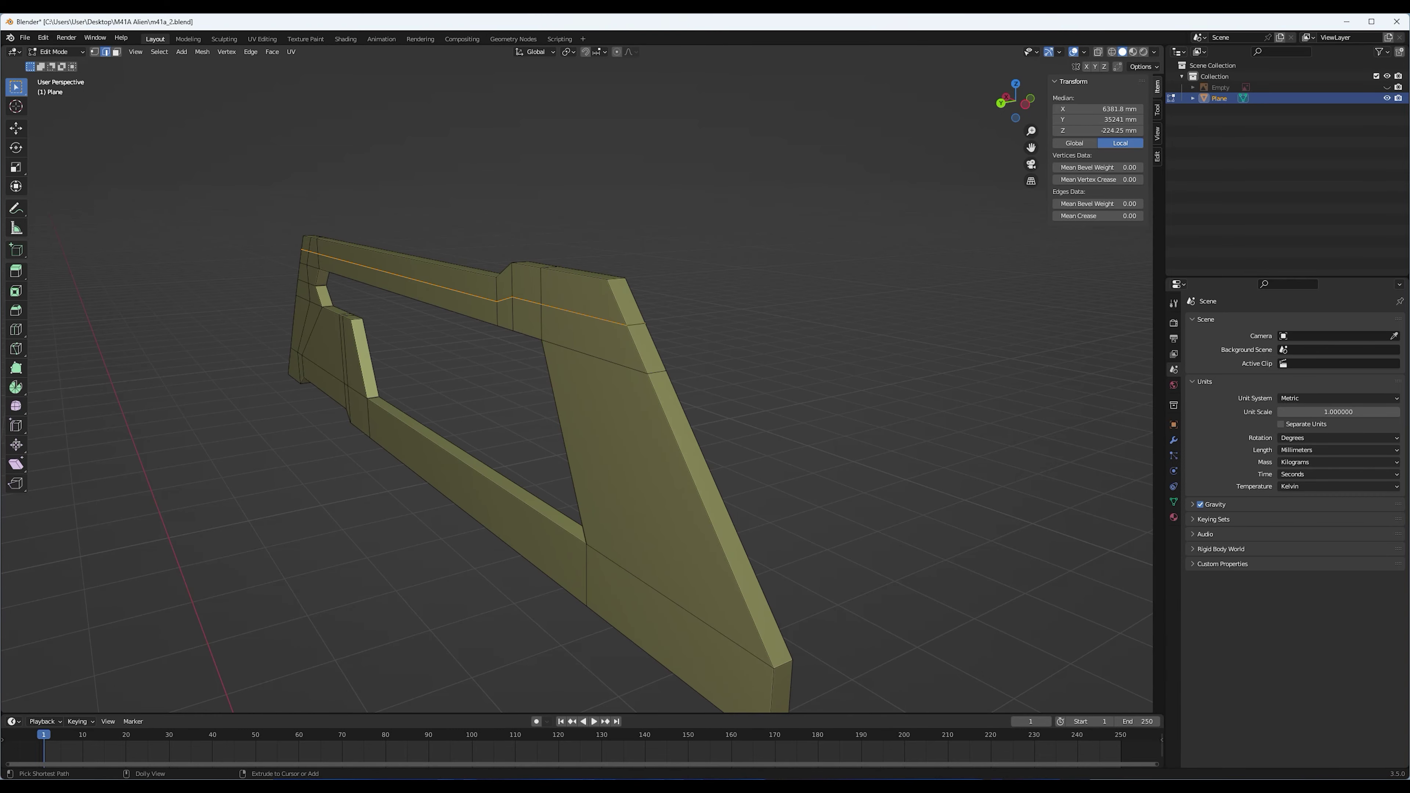
pyautogui.press('ctrl+KP_1')
pyautogui.scroll(-5, 683, 340)
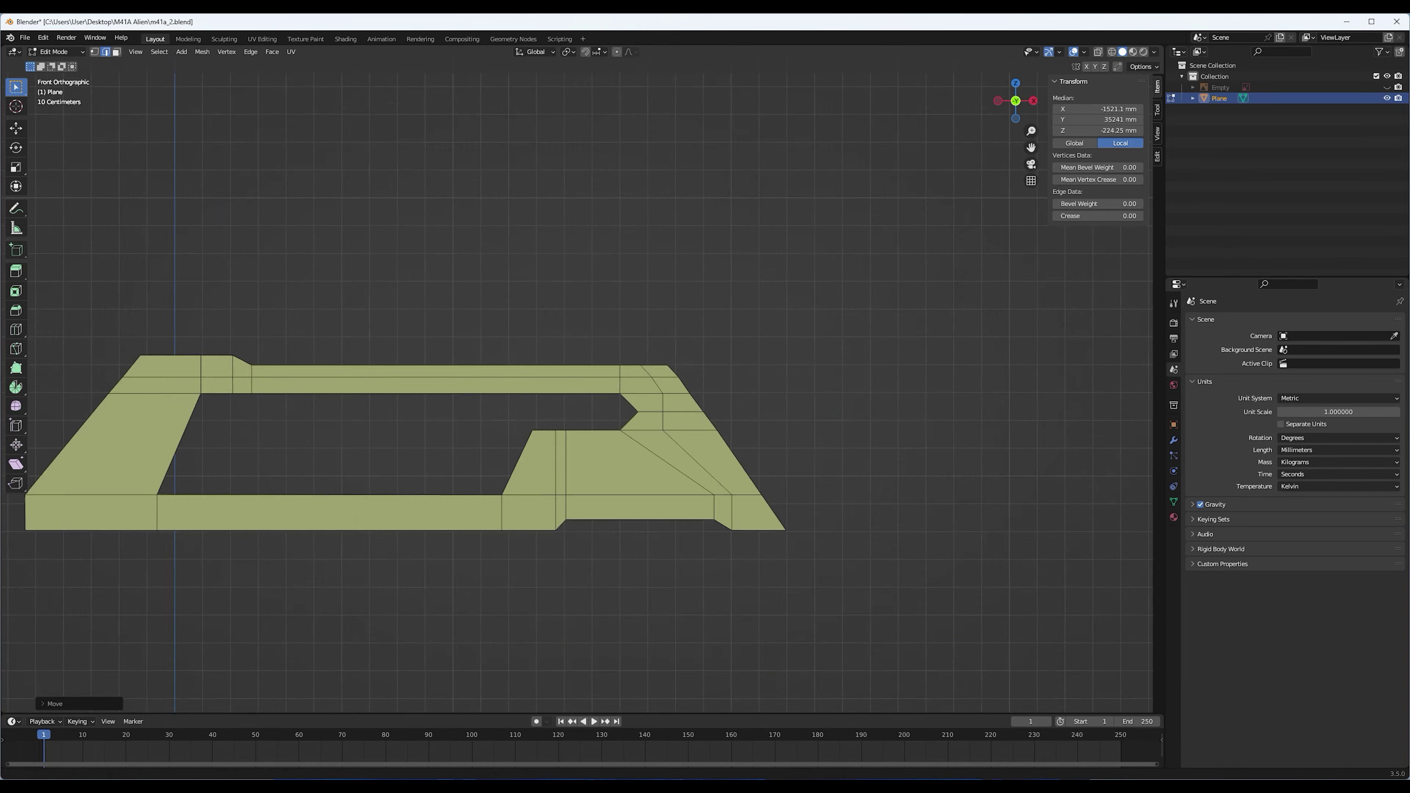
pyautogui.scroll(5, 683, 340)
pyautogui.scroll(2, 683, 340)
pyautogui.press('x')
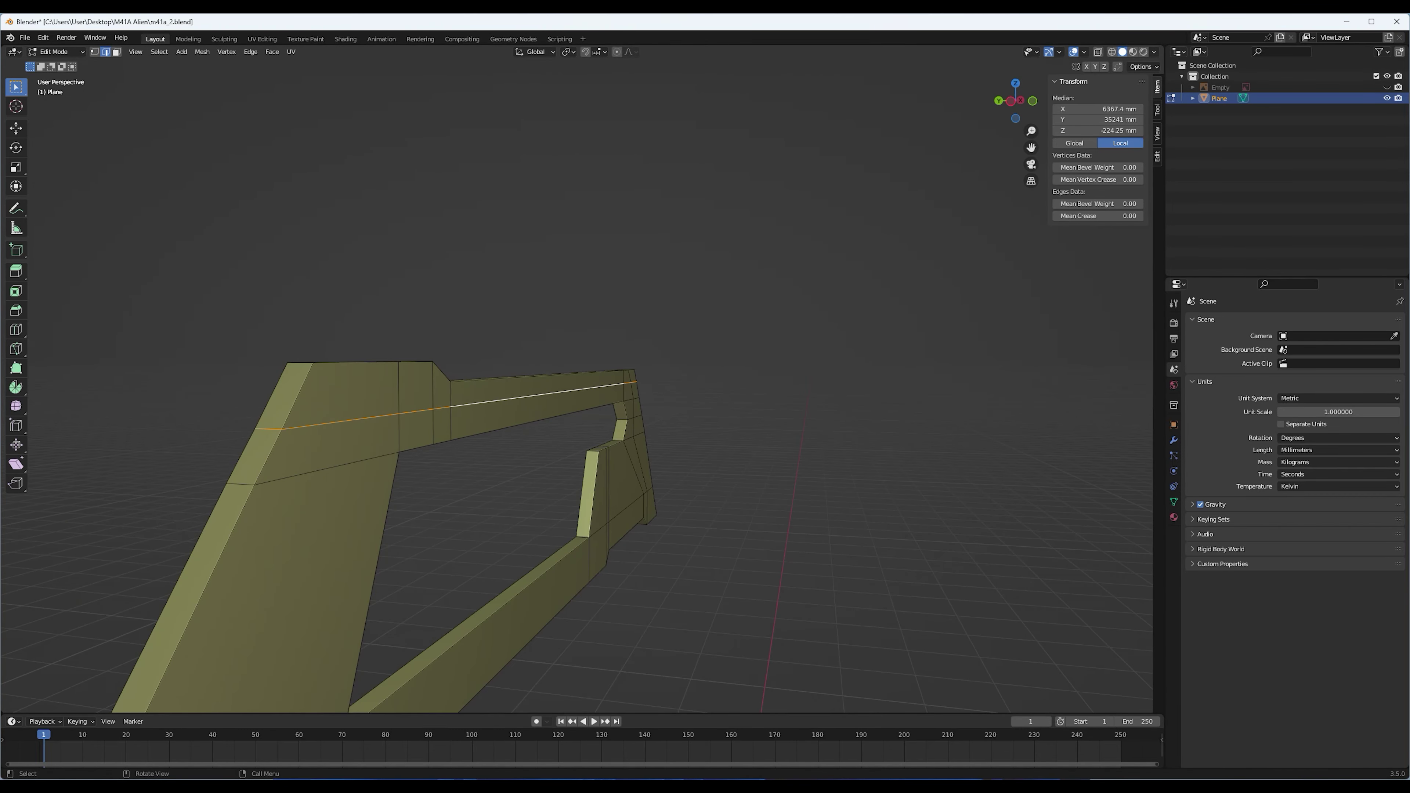
pyautogui.press('Tab')
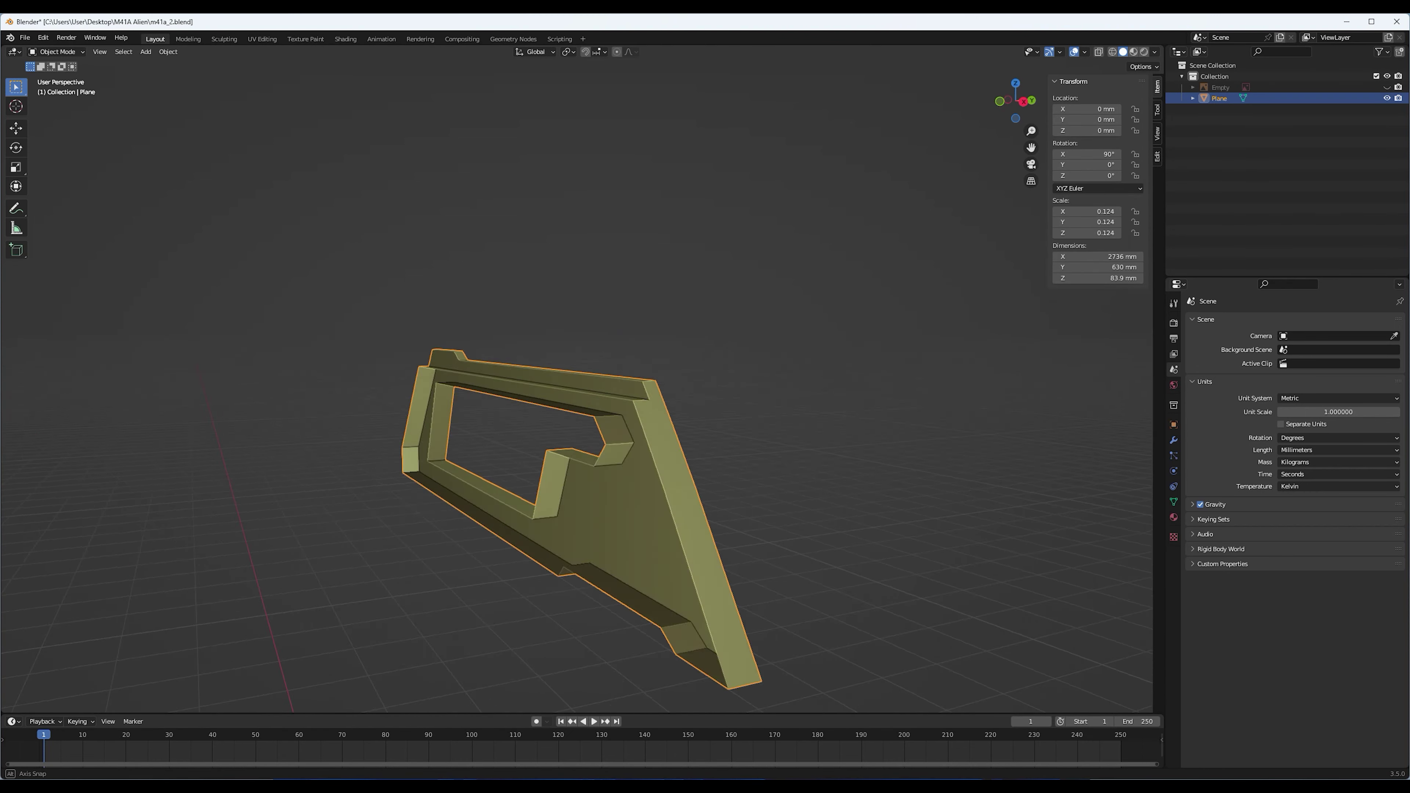
pyautogui.hotkey('shift', 'a')
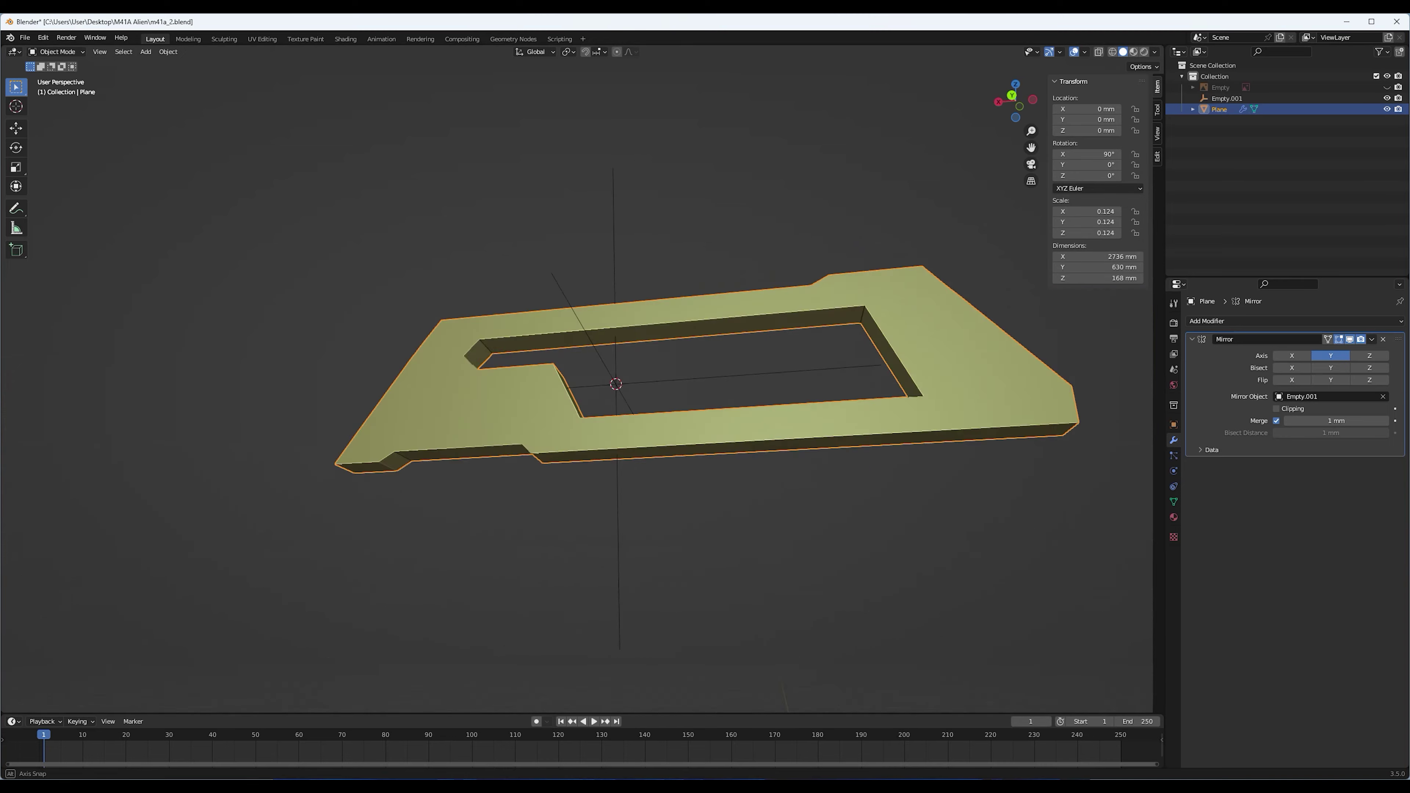
# Add a Subdivision modifier above the Mirror modifier and shade the plate smooth
pyautogui.moveTo(611, 389); pyautogui.dragTo(694, 361, button='middle')
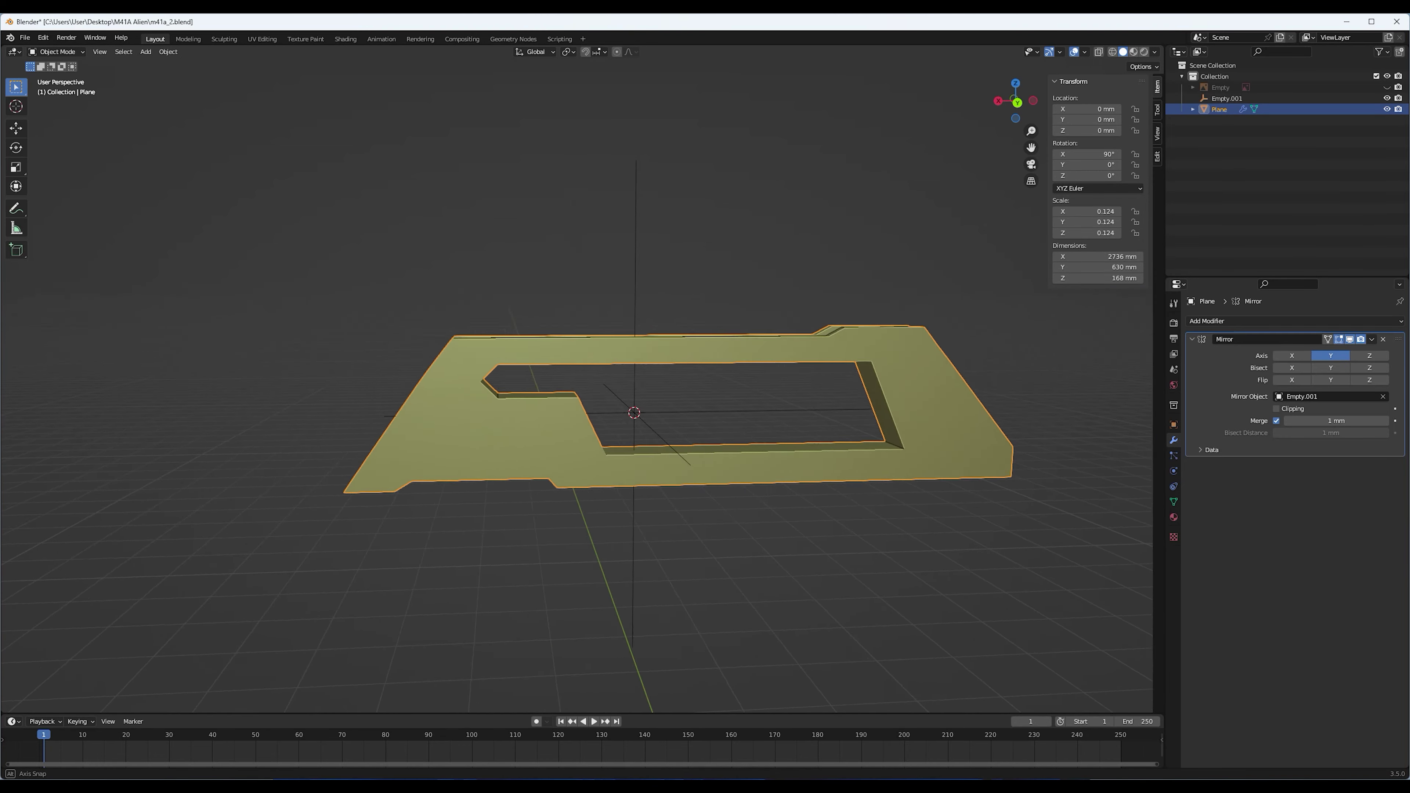
pyautogui.click(1294, 321)
pyautogui.click(1163, 510)
pyautogui.moveTo(1398, 359); pyautogui.dragTo(1398, 336)
pyautogui.moveTo(610, 389); pyautogui.dragTo(555, 417, button='middle')
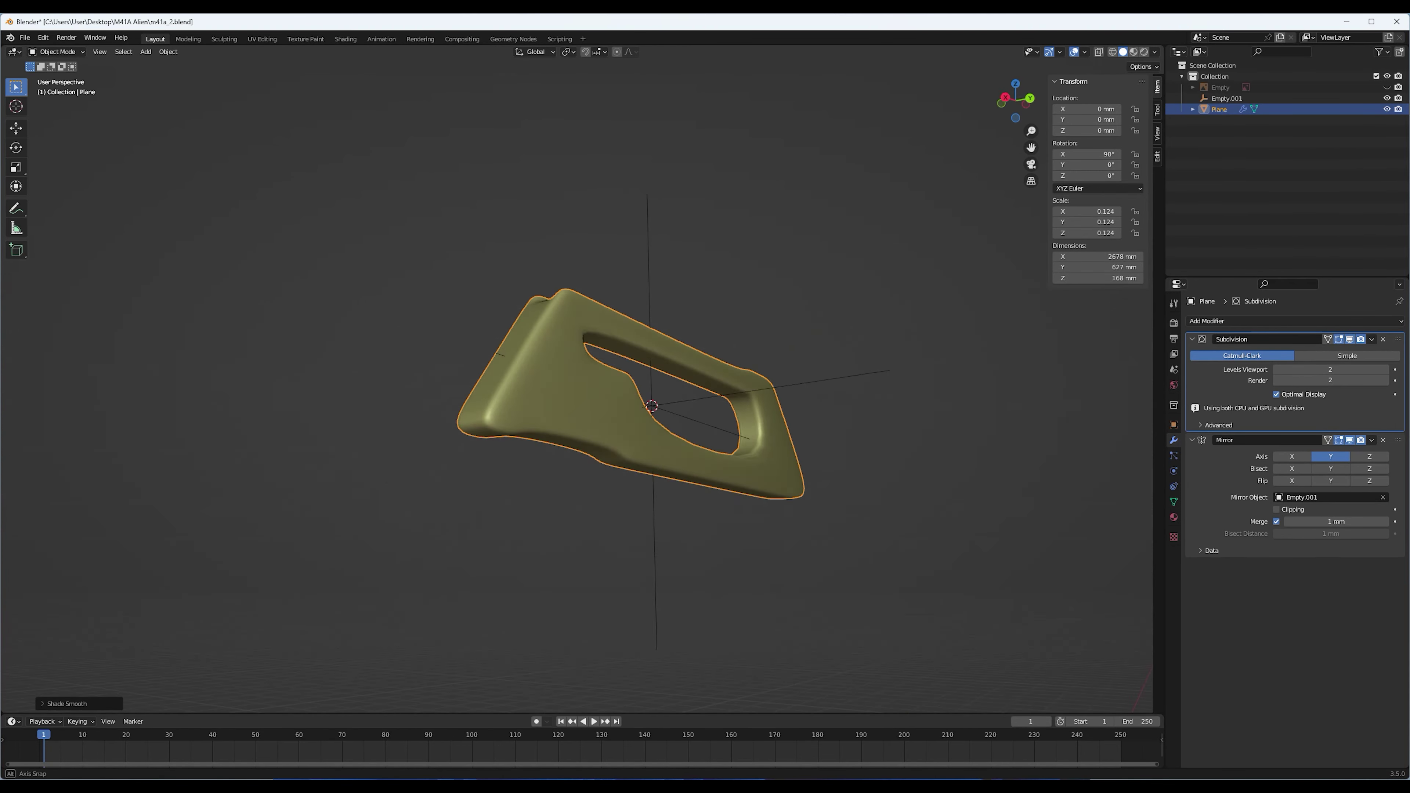
# Select the inner opening's edges and give them a full crease
pyautogui.press('Tab')
pyautogui.keyDown('ctrl'); pyautogui.click(411, 450); pyautogui.keyUp('ctrl')
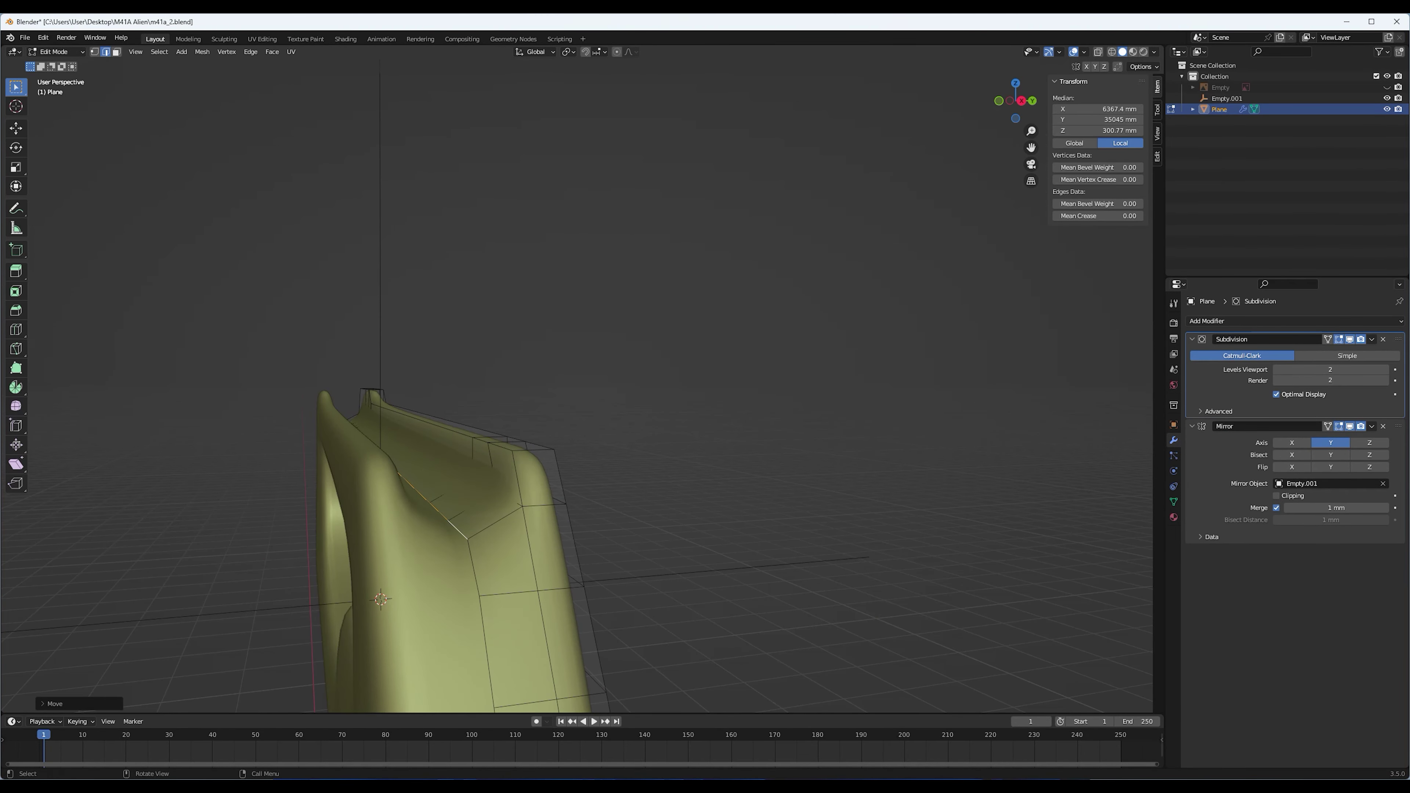
pyautogui.press('Escape')
pyautogui.moveTo(493, 513); pyautogui.dragTo(611, 444, button='middle')
pyautogui.press('g')
pyautogui.press('z')
pyautogui.click(54, 276)
pyautogui.moveTo(54, 276); pyautogui.dragTo(444, 361, button='middle')
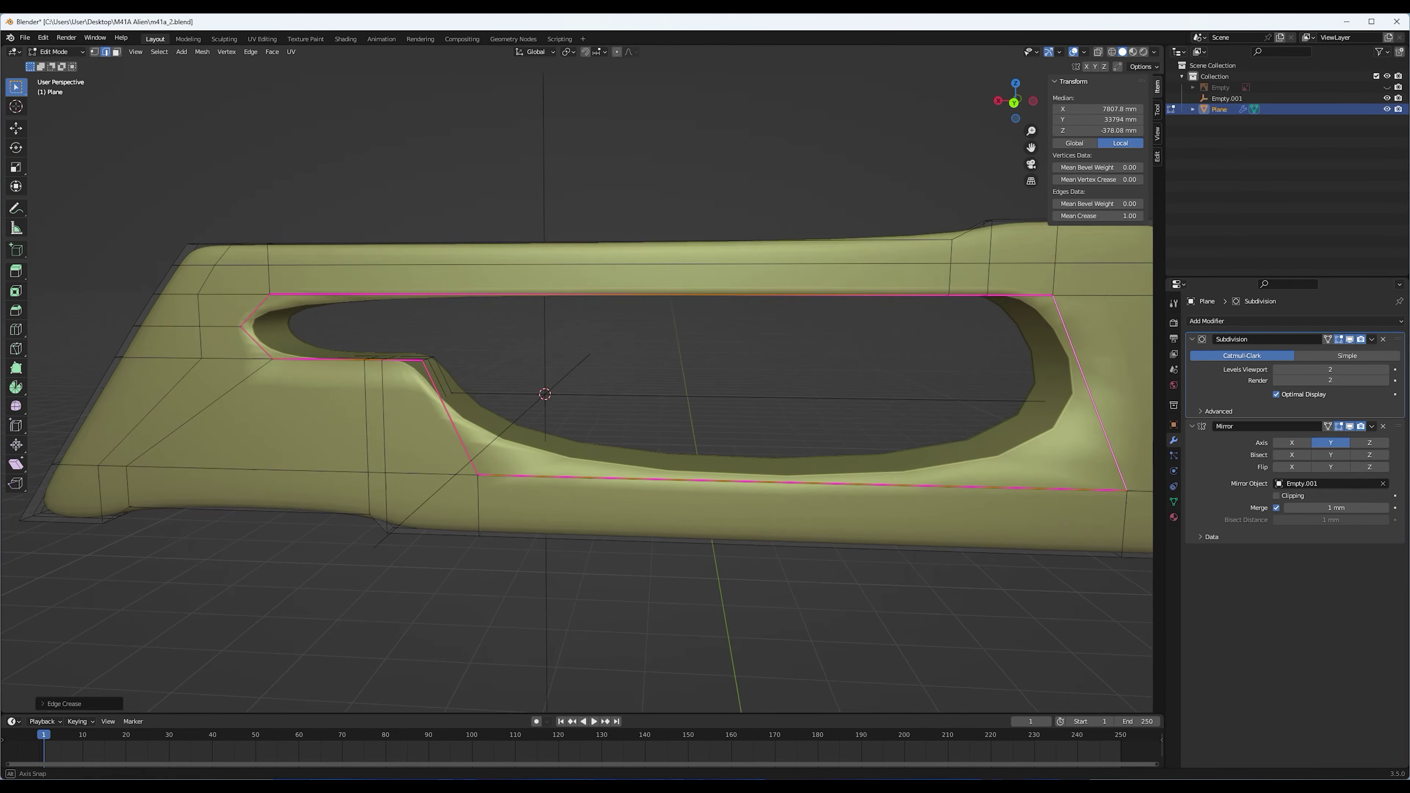
# Check the creased loop in mesh data and hide subdivision while editing
pyautogui.click(1174, 502)
pyautogui.moveTo(556, 389)
pyautogui.mouseDown(button='middle')
pyautogui.moveTo(666, 361)
pyautogui.moveTo(777, 388)
pyautogui.mouseUp(button='middle')
pyautogui.click(1174, 440)
pyautogui.click(1350, 339)
pyautogui.moveTo(666, 389)
pyautogui.mouseDown(button='middle')
pyautogui.moveTo(722, 361)
pyautogui.moveTo(777, 389)
pyautogui.mouseUp(button='middle')
pyautogui.moveTo(611, 389); pyautogui.dragTo(722, 361, button='middle')
# Bevel the inner opening's first corner and toggle between Object and Edit Mode
pyautogui.click(444, 403)
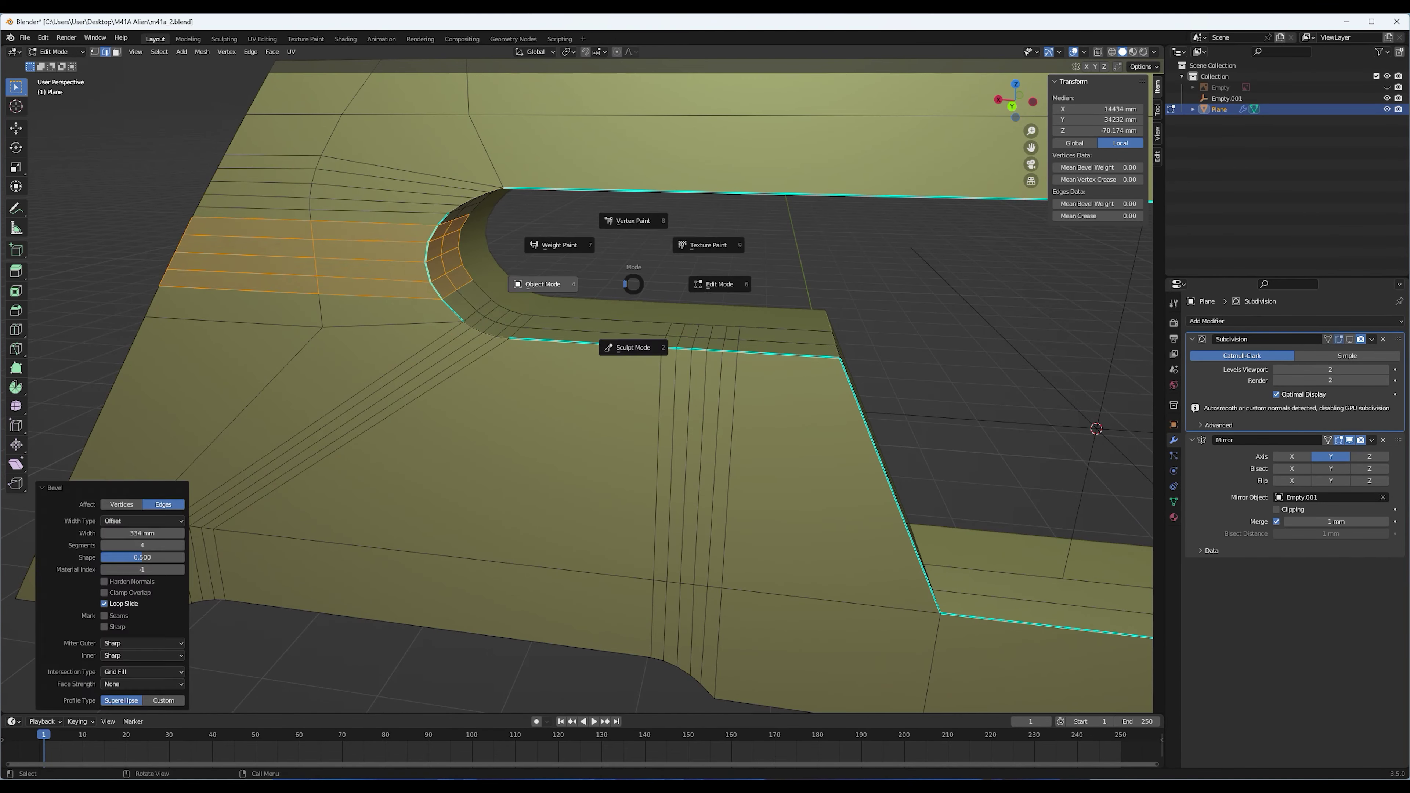
pyautogui.press('Tab')
pyautogui.press('Tab')
pyautogui.press('Tab')
pyautogui.press('Tab')
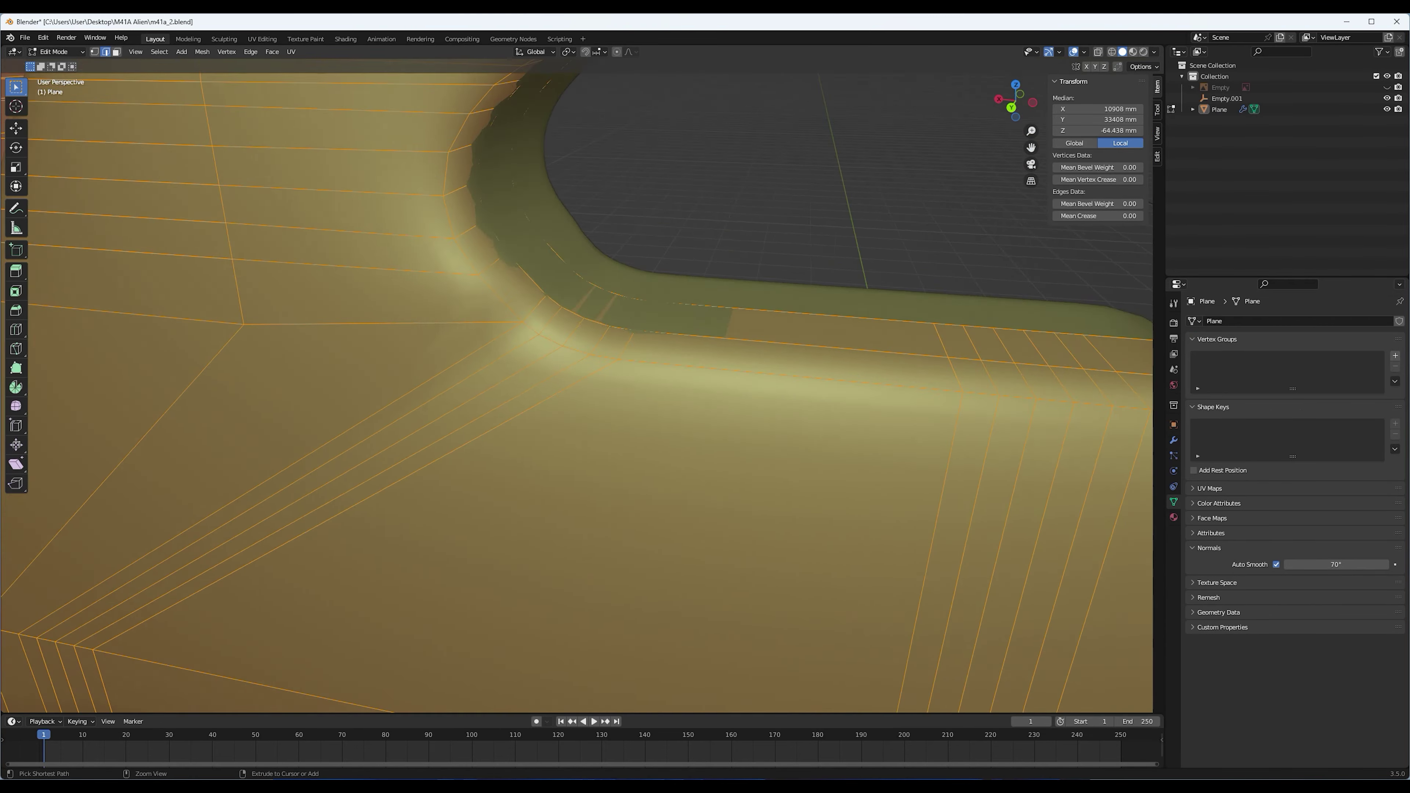
pyautogui.scroll(-5, 577, 389)
pyautogui.press('Tab')
pyautogui.scroll(2, 577, 389)
pyautogui.press('Tab')
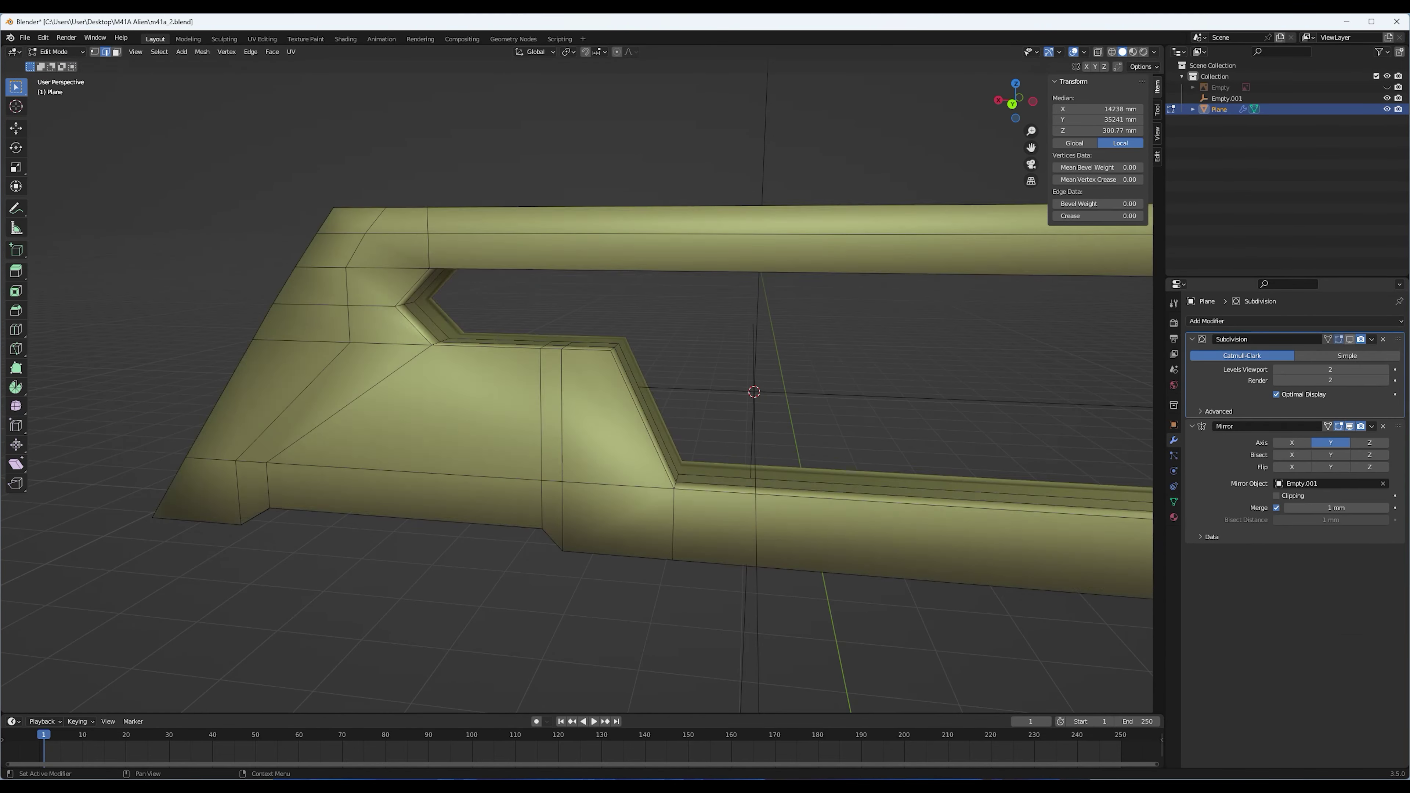
pyautogui.moveTo(577, 389); pyautogui.dragTo(666, 361, button='middle')
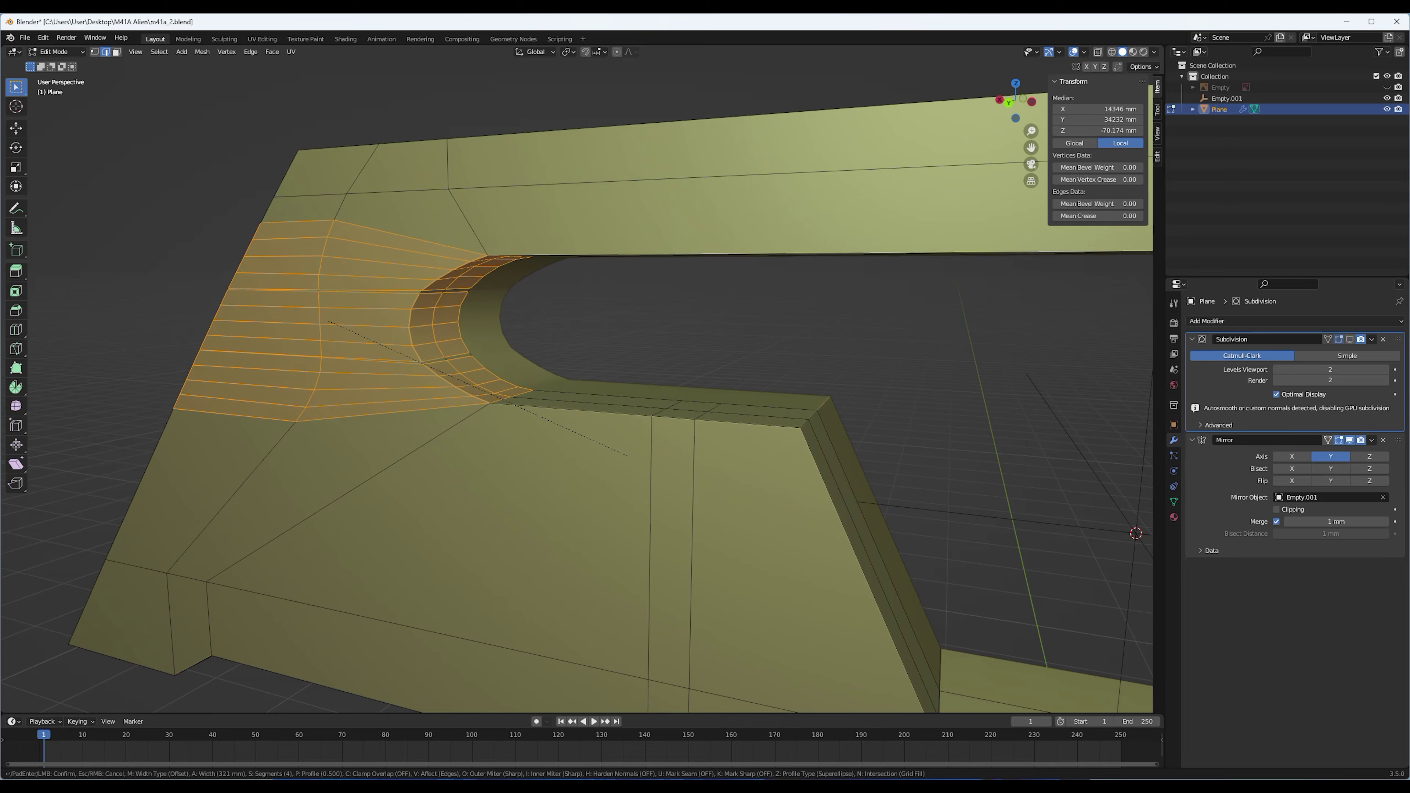
# Bevel the plate's remaining corner edges and save the file
pyautogui.click(627, 456)
pyautogui.press('ctrl+KP_1')
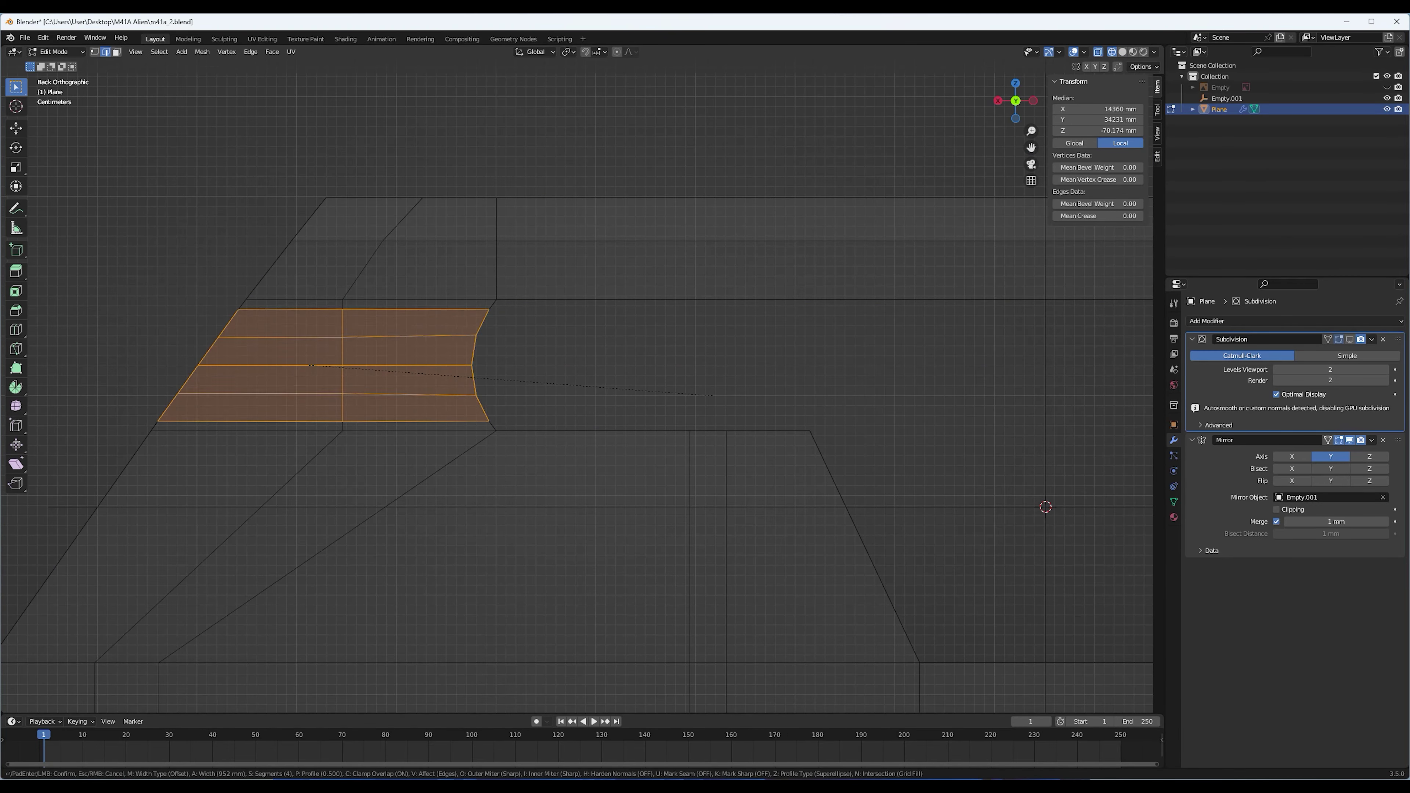
pyautogui.moveTo(578, 389)
pyautogui.mouseDown(button='middle')
pyautogui.moveTo(611, 367)
pyautogui.moveTo(655, 366)
pyautogui.mouseUp(button='middle')
pyautogui.click(620, 393)
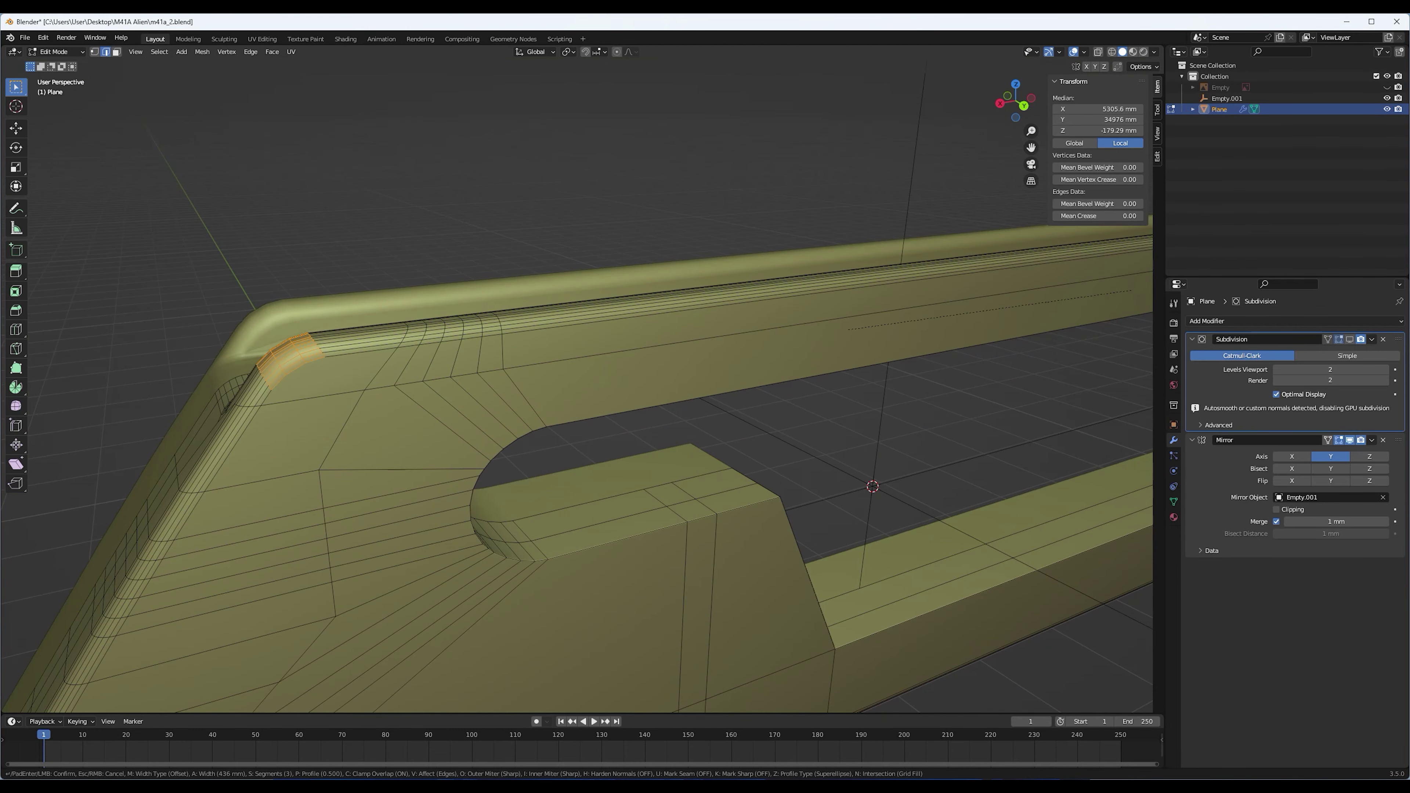
pyautogui.press('Return')
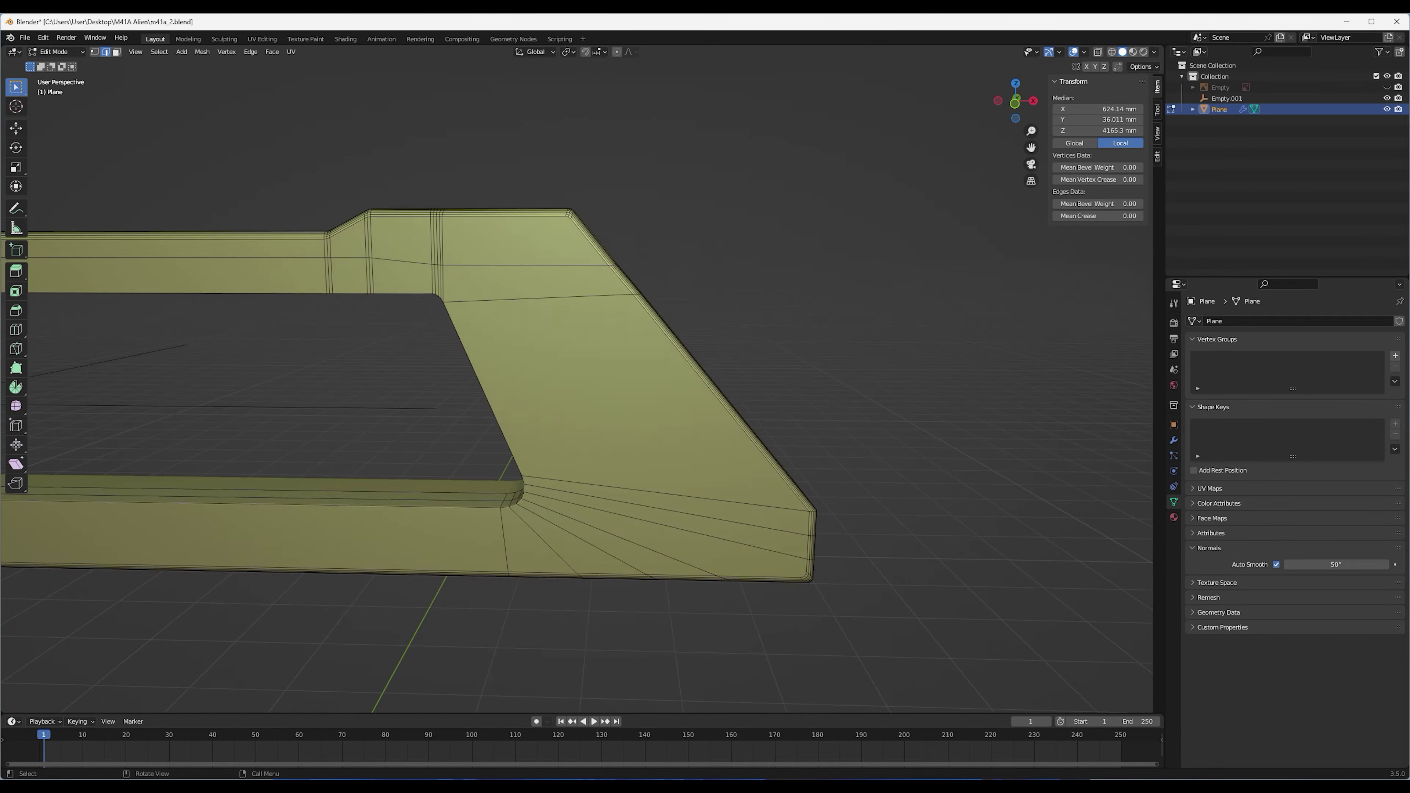
pyautogui.hotkey('ctrl', 's')
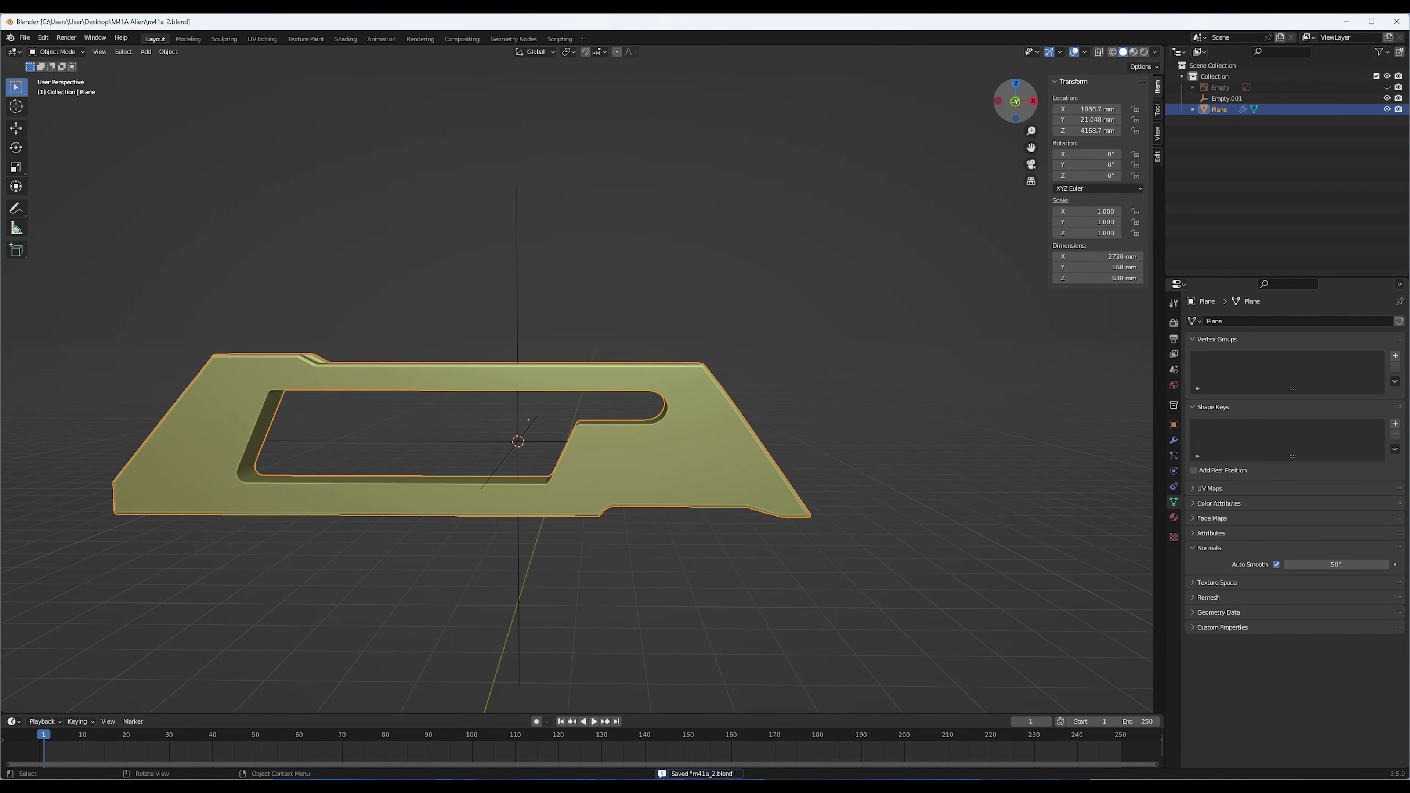
# In back view, turn the selected plate face into a circle with LoopTools
pyautogui.press('Tab')
pyautogui.press('ctrl+KP_1')
pyautogui.scroll(2, 699, 411)
pyautogui.scroll(3, 739, 441)
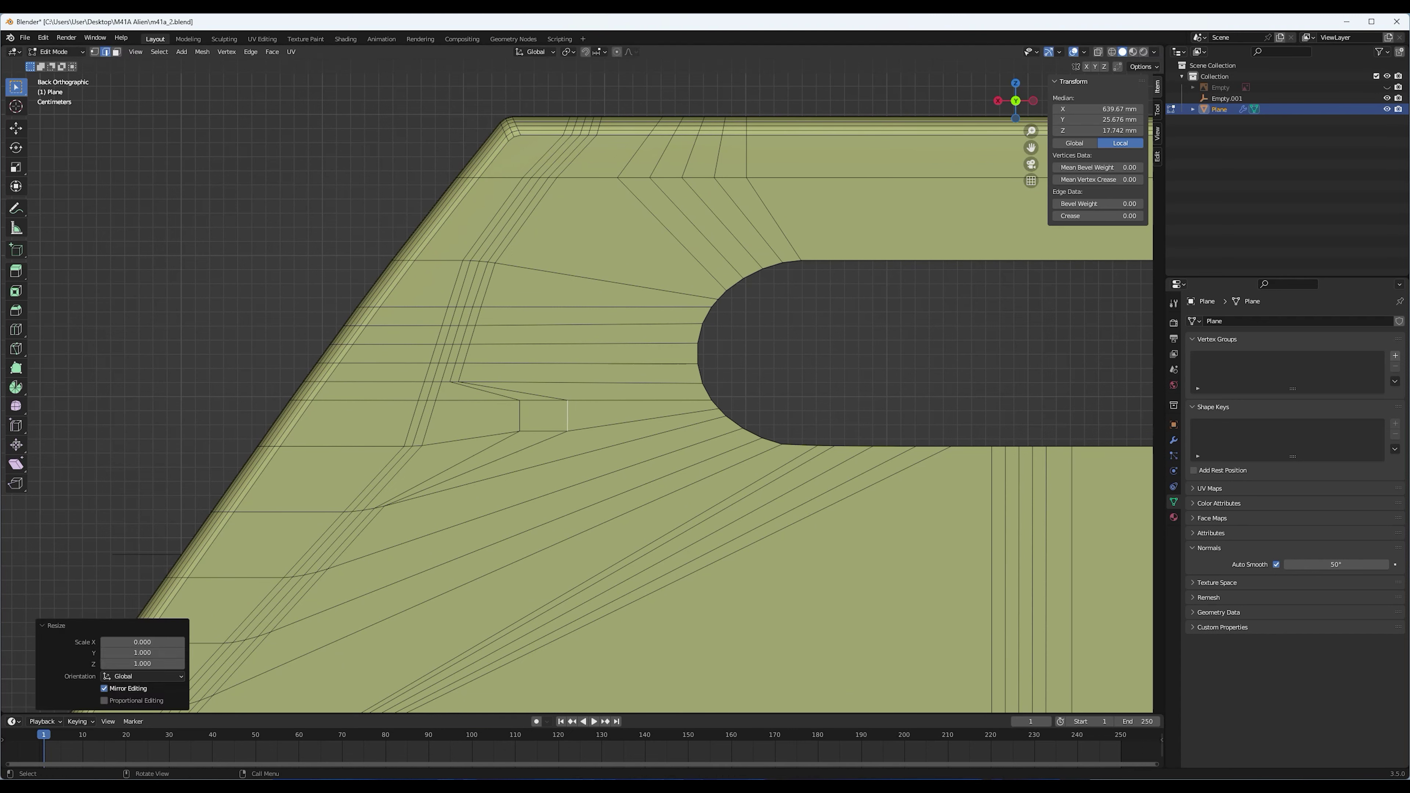
pyautogui.rightClick(489, 404)
pyautogui.click(578, 395)
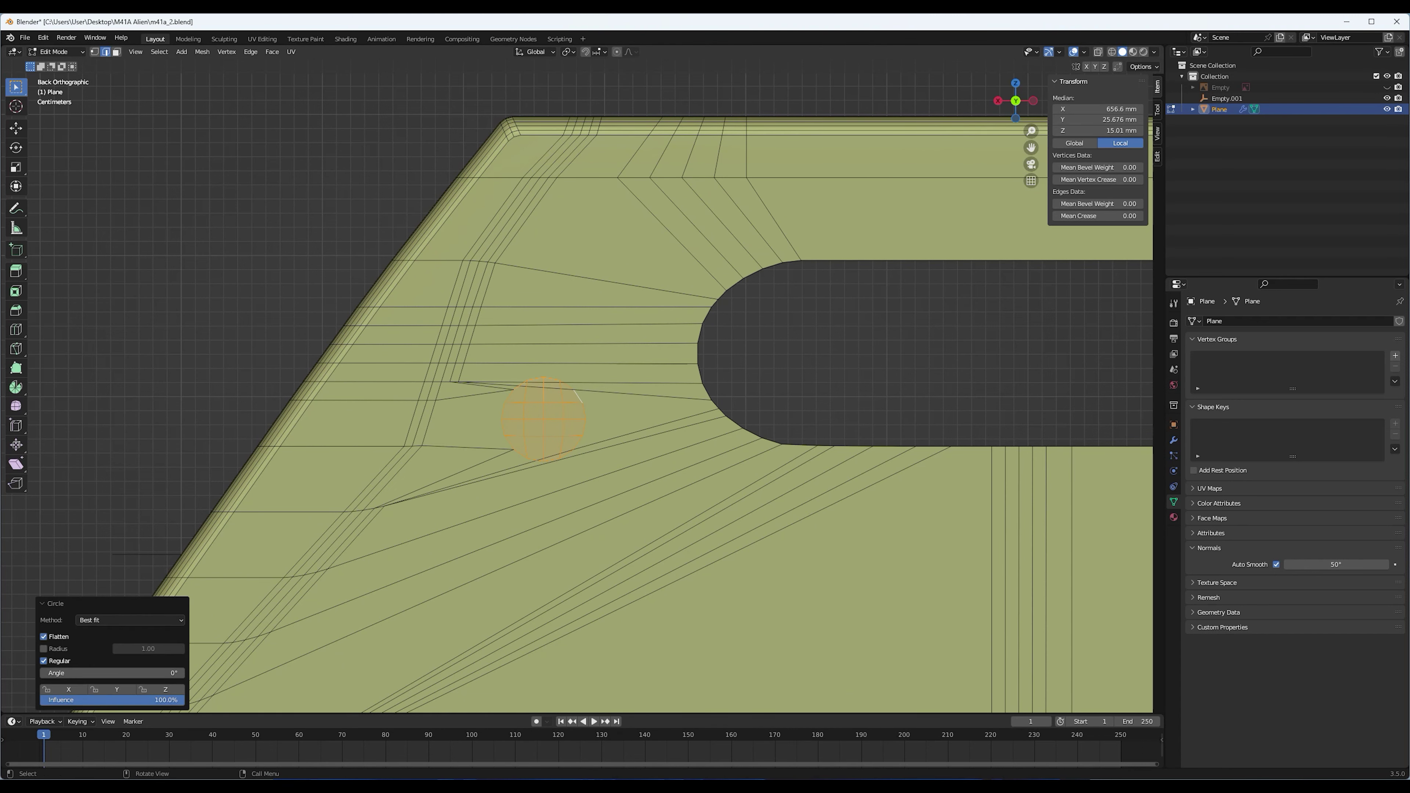
pyautogui.scroll(2, 581, 387)
pyautogui.click(570, 391)
# Select vertices around the circle and add a two-cut edge loop along the plate
pyautogui.moveTo(493, 402); pyautogui.dragTo(561, 468)
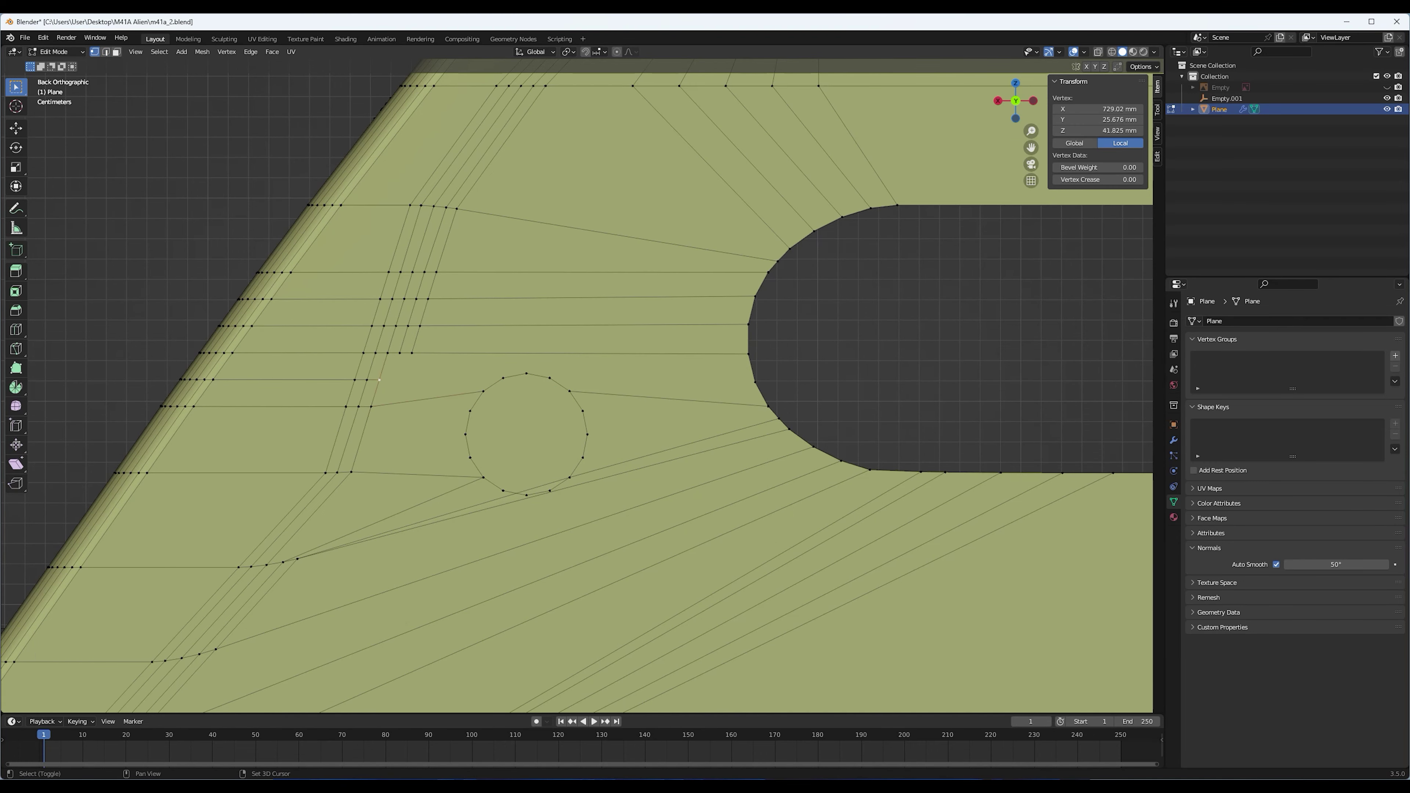
pyautogui.keyDown('shift'); pyautogui.moveTo(577, 389); pyautogui.dragTo(583, 346, button='middle'); pyautogui.keyUp('shift')
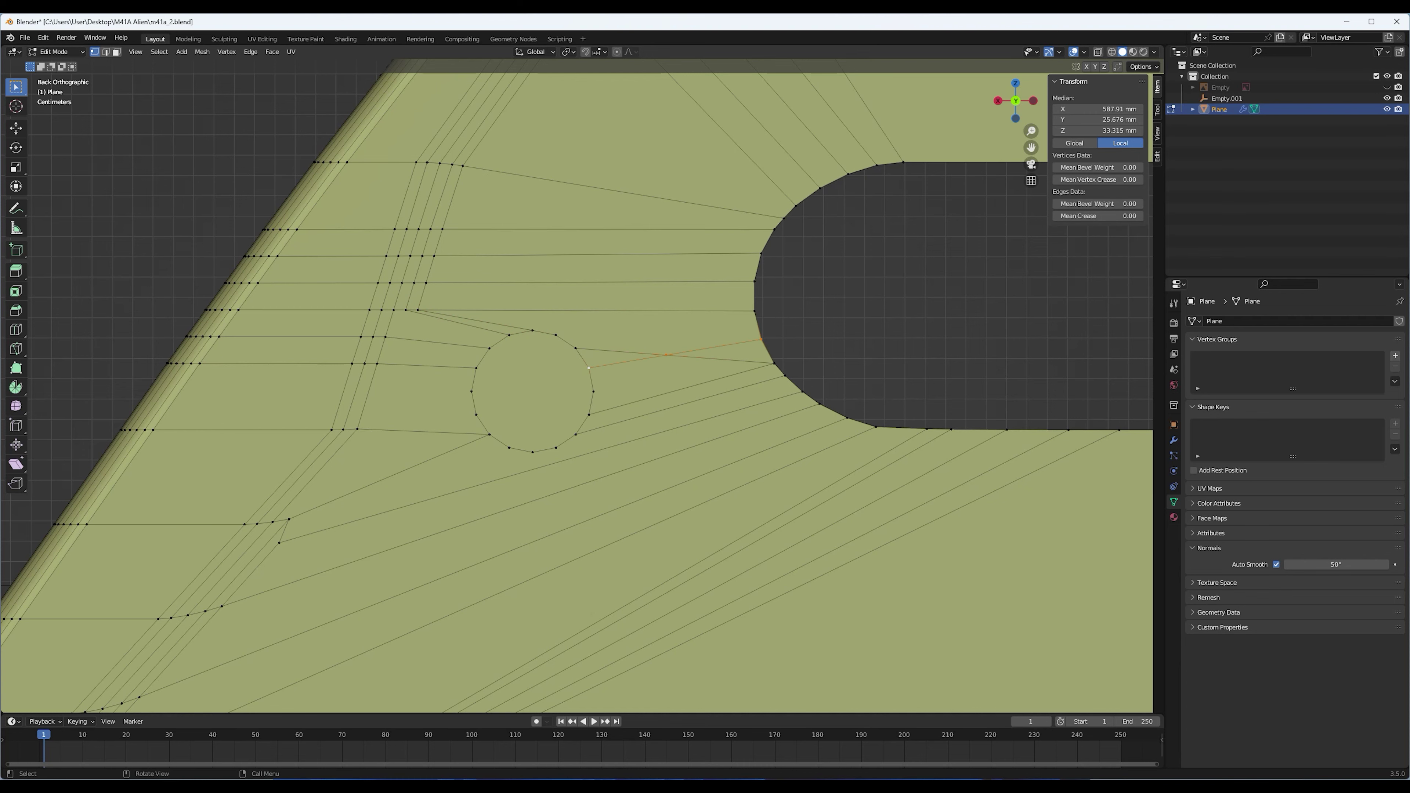
pyautogui.moveTo(577, 361); pyautogui.dragTo(666, 334, button='middle')
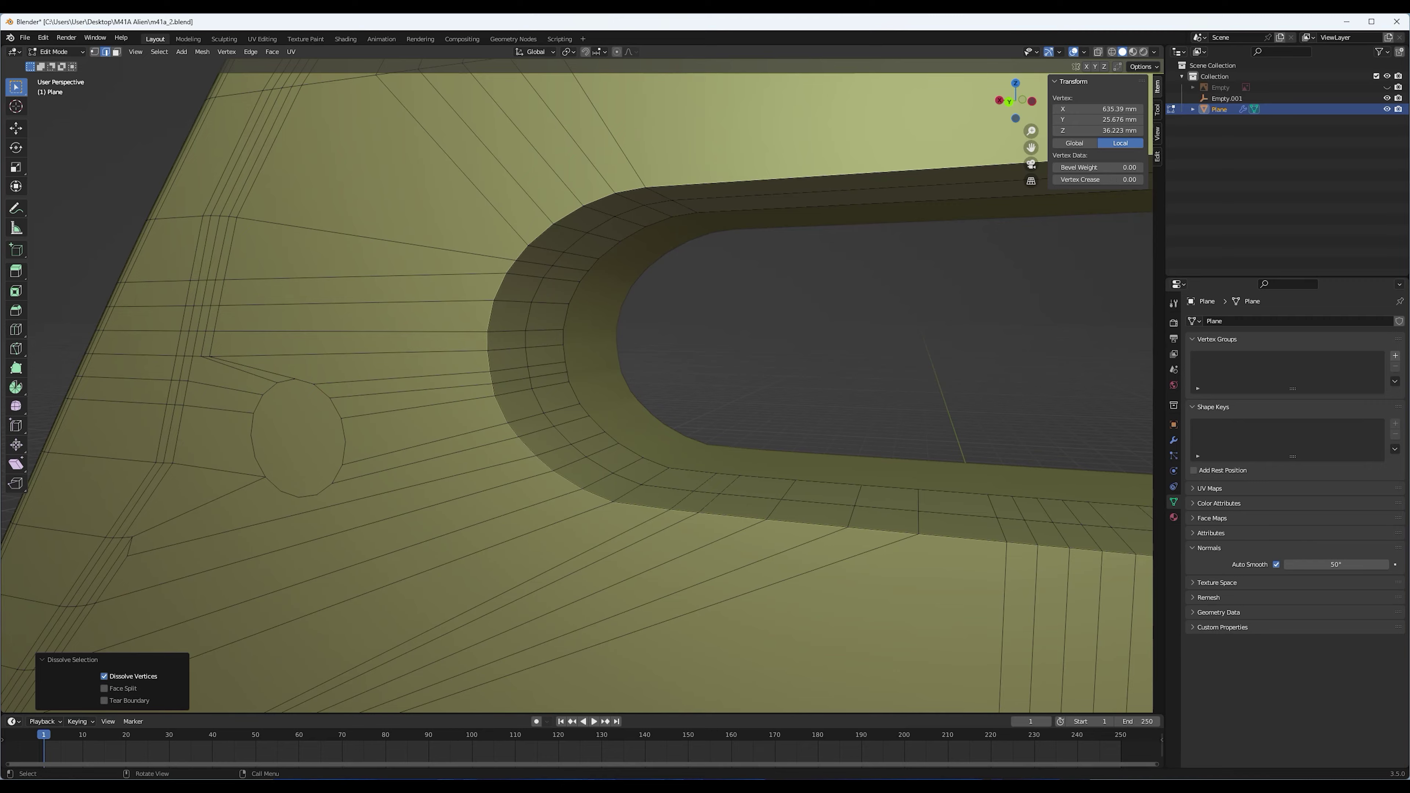
pyautogui.moveTo(577, 389); pyautogui.dragTo(500, 334, button='middle')
pyautogui.hotkey('ctrl', 'r')
pyautogui.click(411, 423)
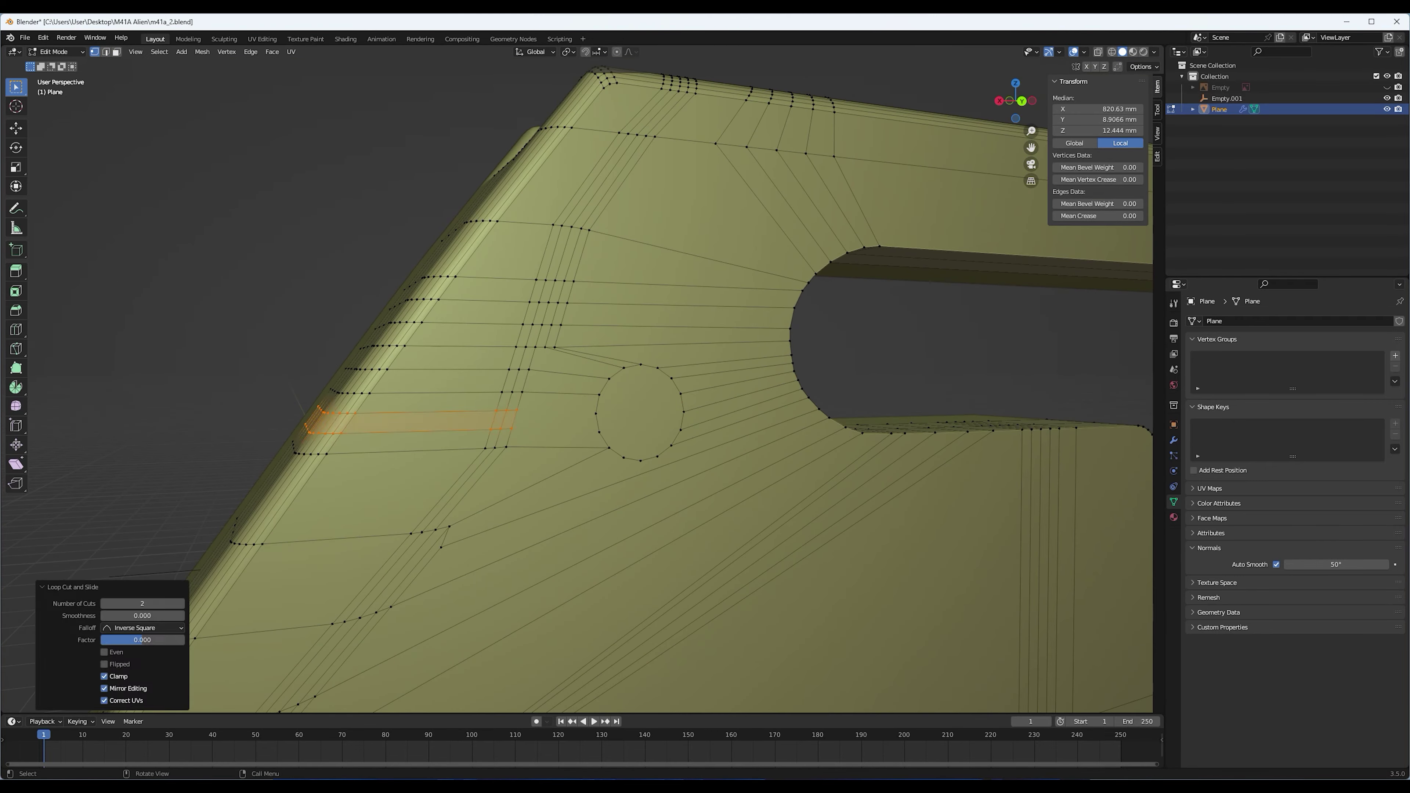
pyautogui.scroll(-3, 611, 389)
pyautogui.moveTo(611, 389); pyautogui.dragTo(695, 344, button='middle')
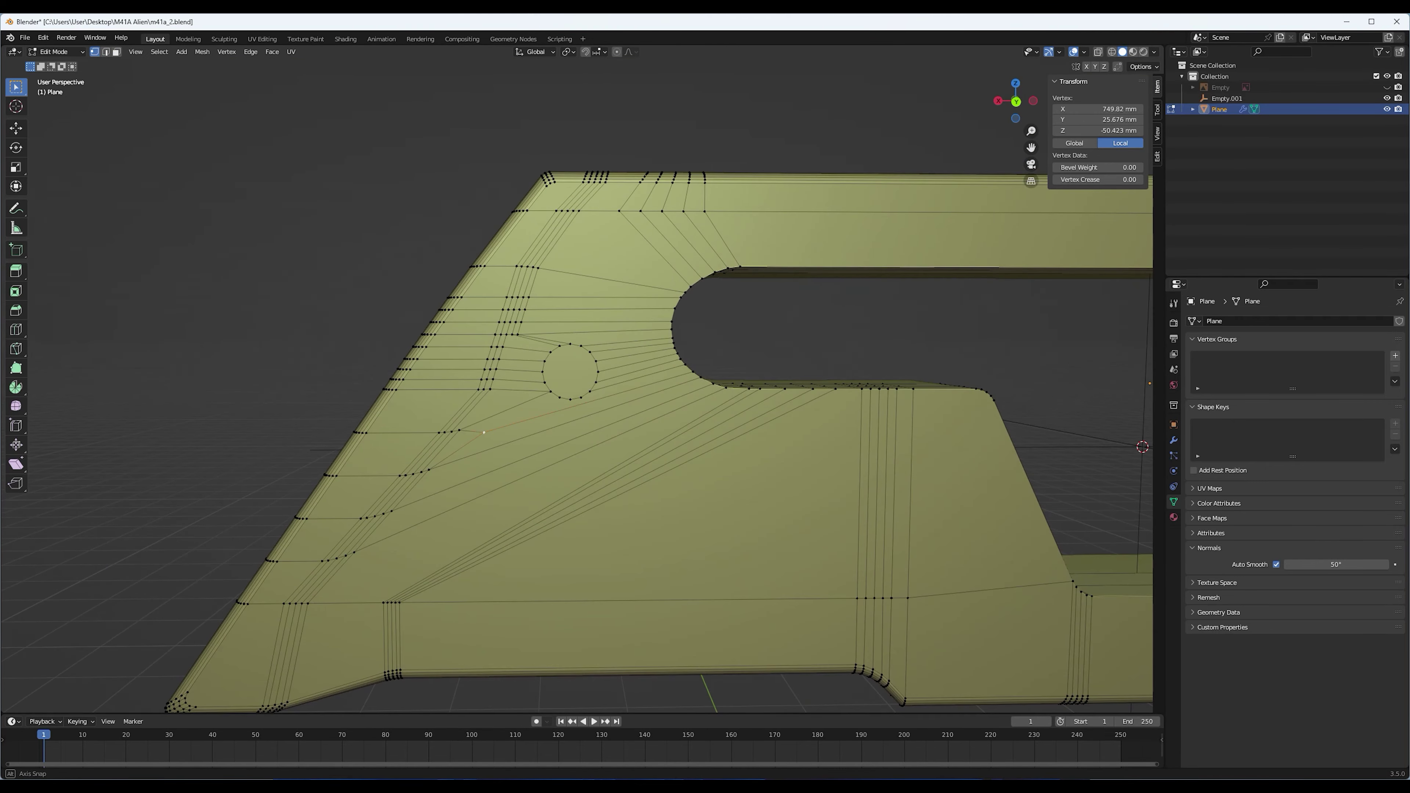
pyautogui.moveTo(611, 389)
pyautogui.mouseDown(button='middle')
pyautogui.moveTo(638, 361)
pyautogui.moveTo(555, 422)
pyautogui.moveTo(599, 400)
pyautogui.moveTo(583, 422)
pyautogui.mouseUp(button='middle')
# Select the edge loop and edges leading into the circle, then switch to vertex select
pyautogui.keyDown('alt'); pyautogui.click(333, 544); pyautogui.keyUp('alt')
pyautogui.click(411, 519)
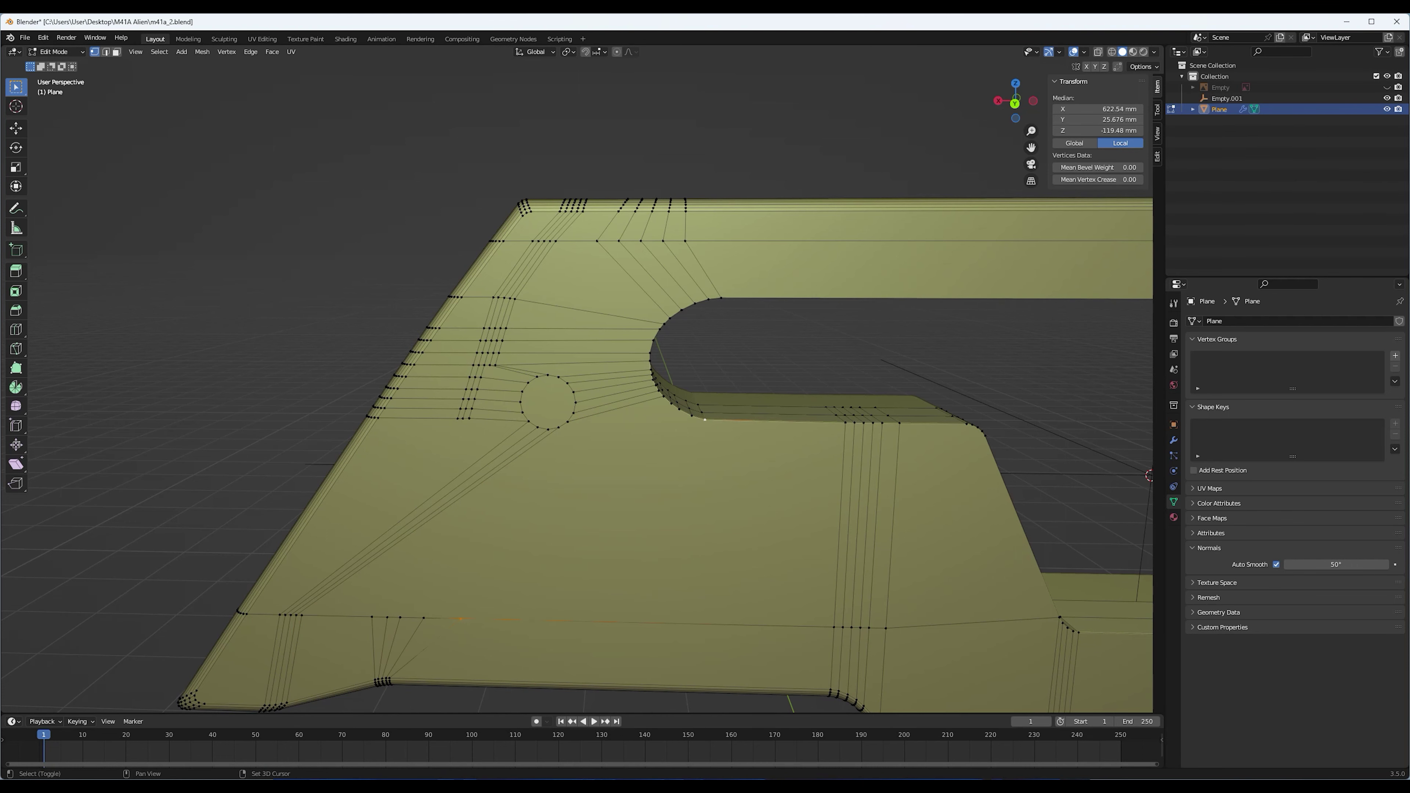
pyautogui.moveTo(611, 389); pyautogui.dragTo(639, 361, button='middle')
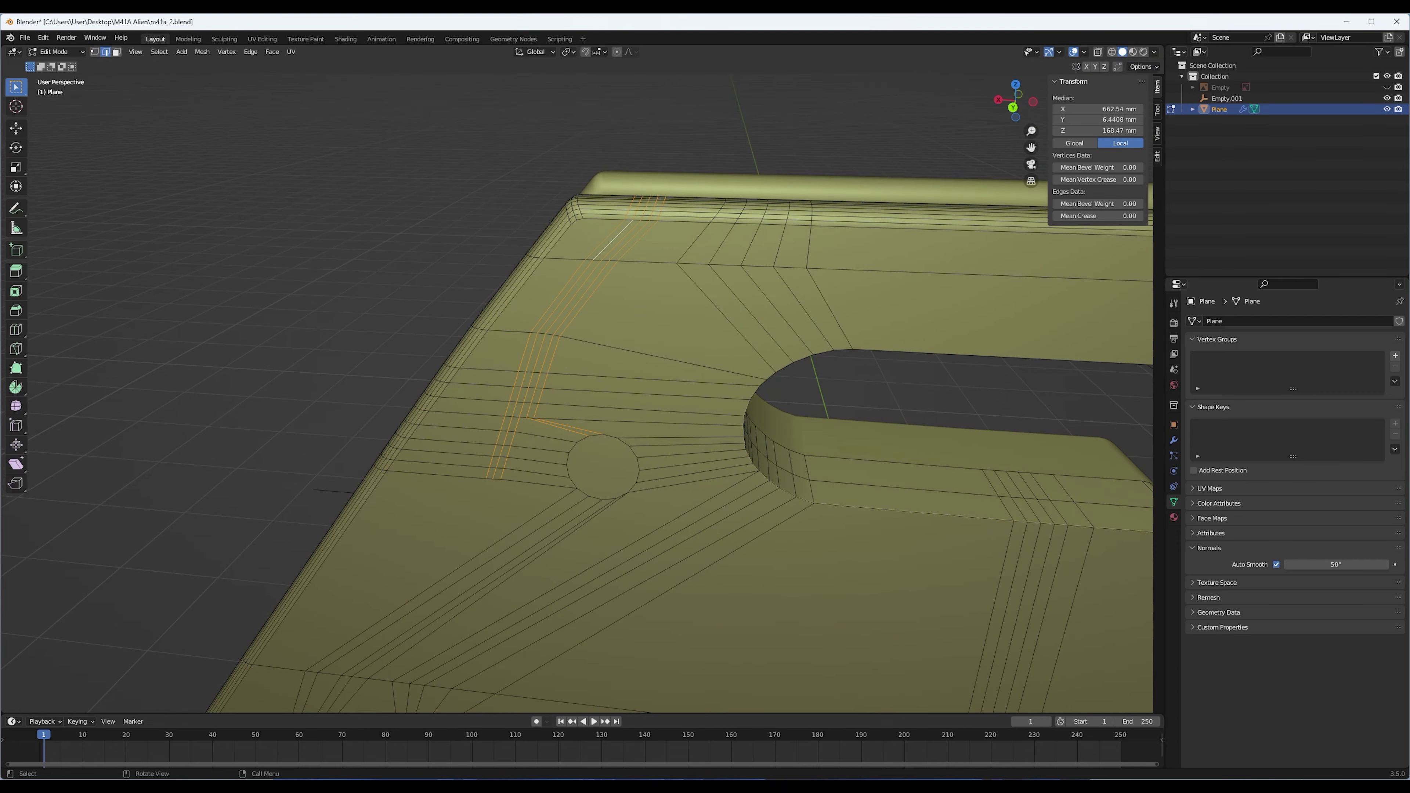
pyautogui.press('1')
pyautogui.moveTo(611, 500); pyautogui.dragTo(613, 543, button='middle')
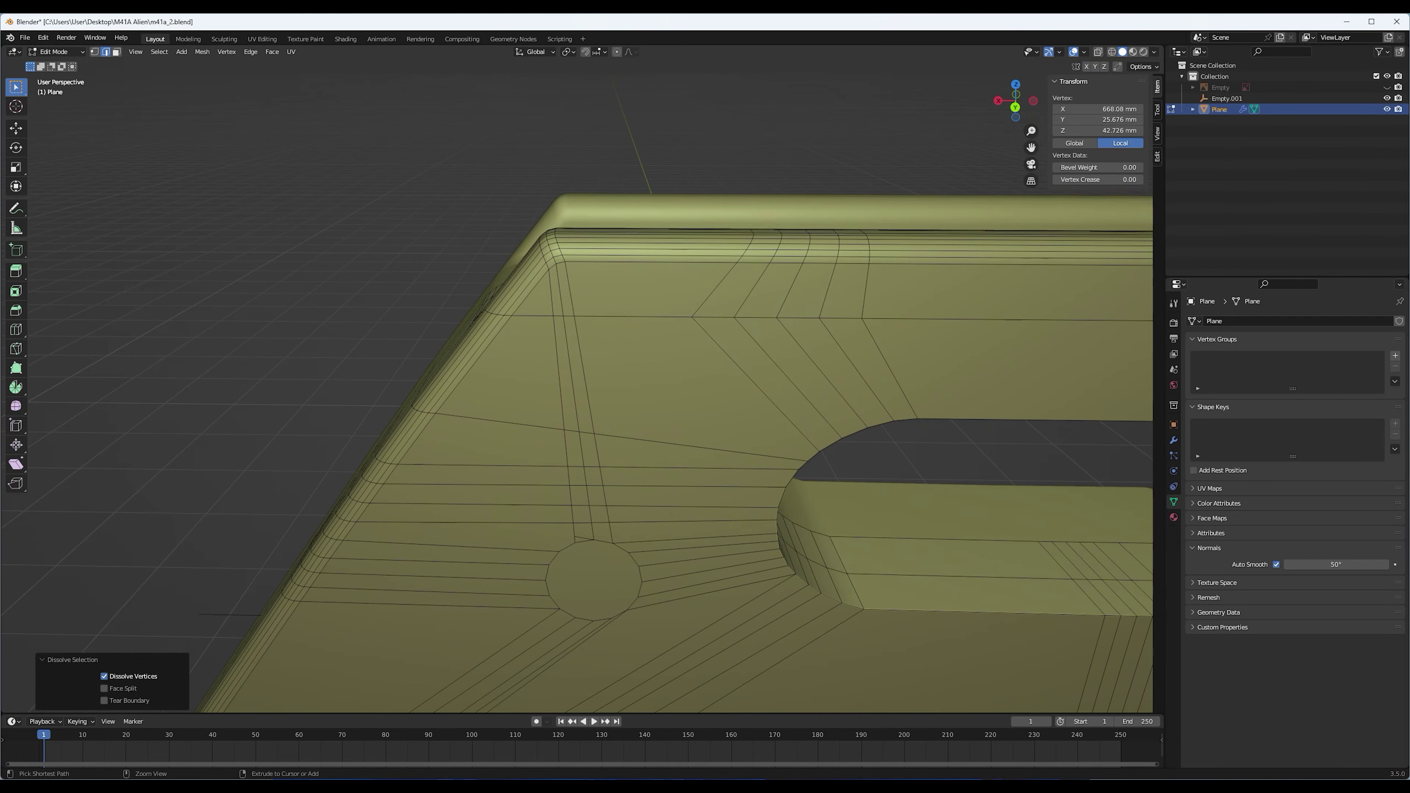
# Save the blend file, frame the view on the model and inspect the side plate
pyautogui.hotkey('ctrl', 's')
pyautogui.scroll(-5, 690, 422)
pyautogui.press('`')
pyautogui.click(690, 464)
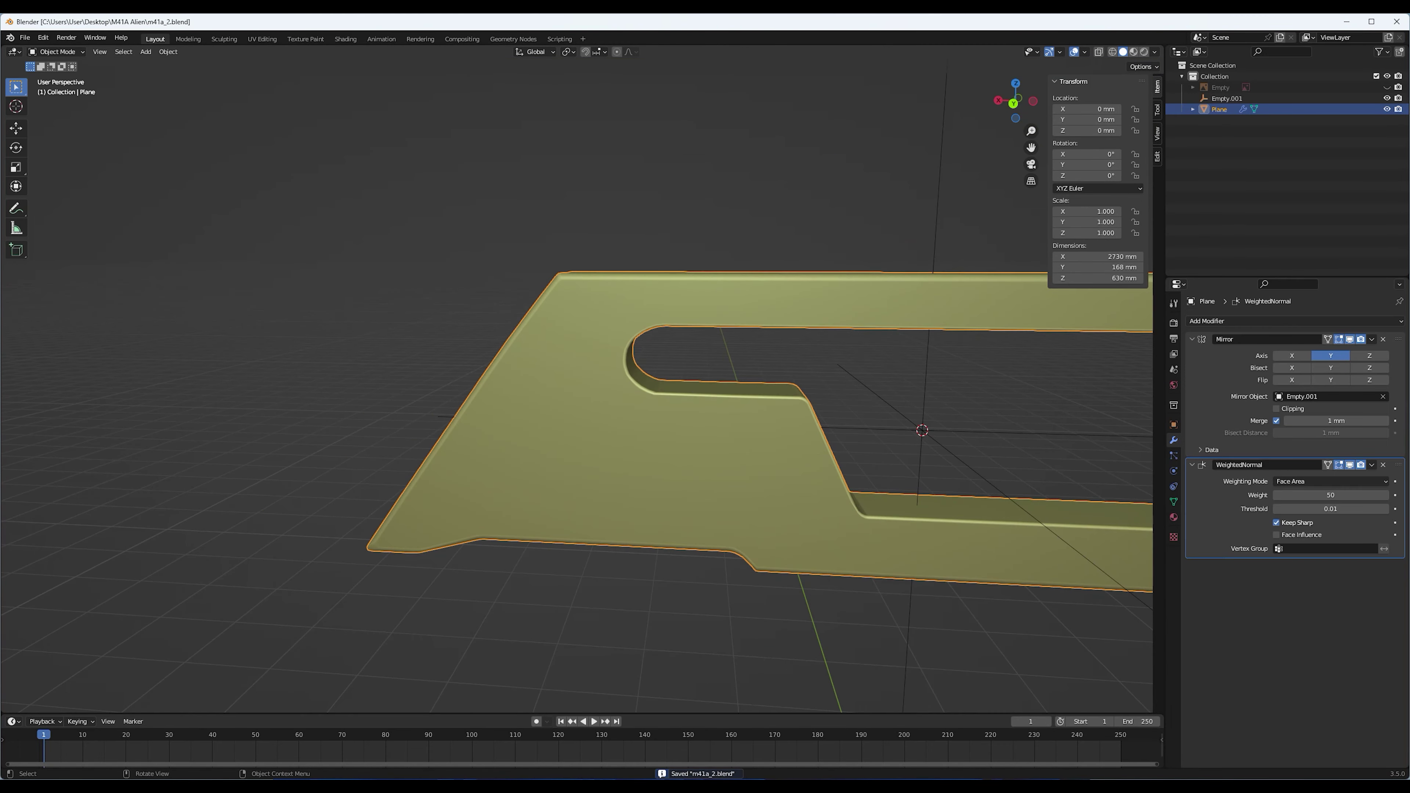
pyautogui.moveTo(722, 389); pyautogui.dragTo(833, 333, button='middle')
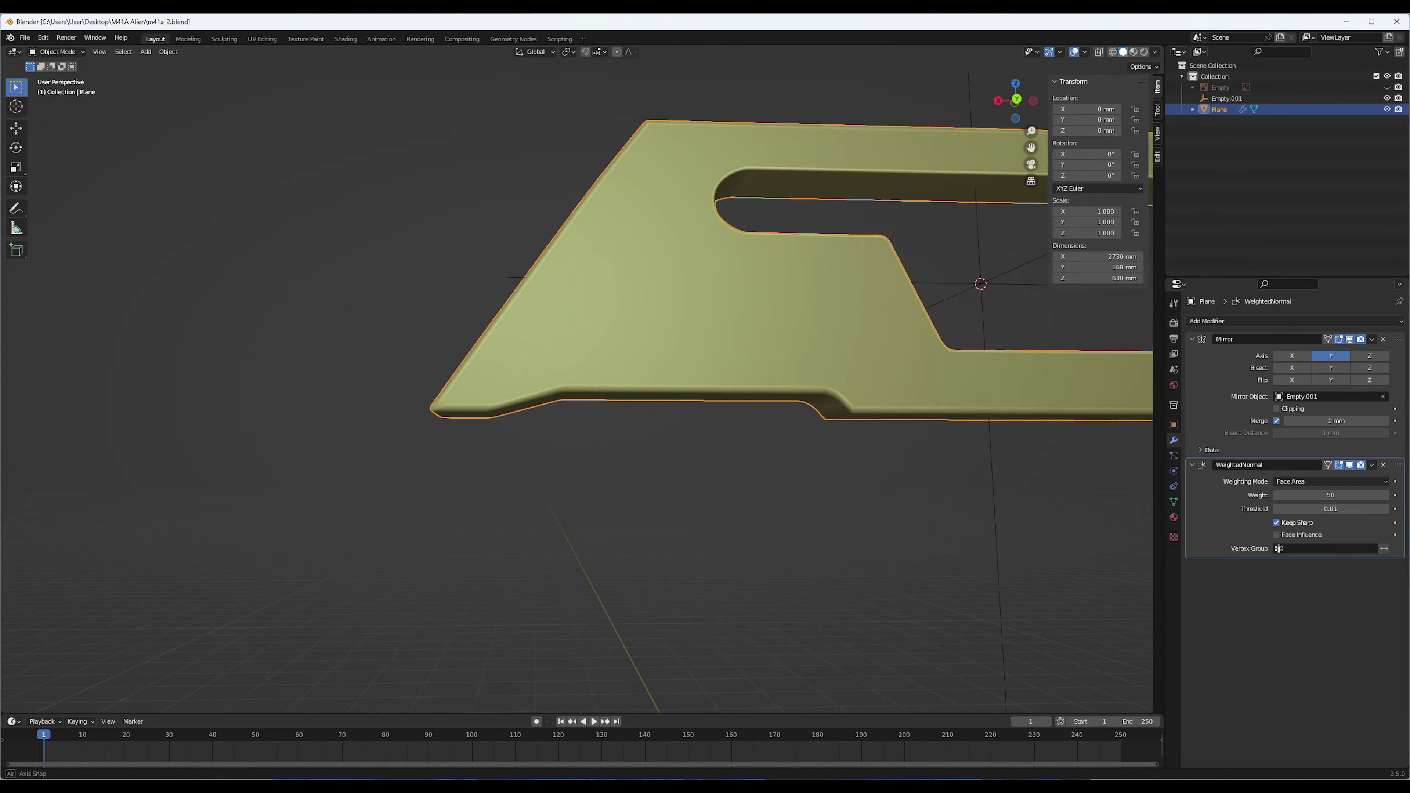
pyautogui.hotkey('shift', 'z')
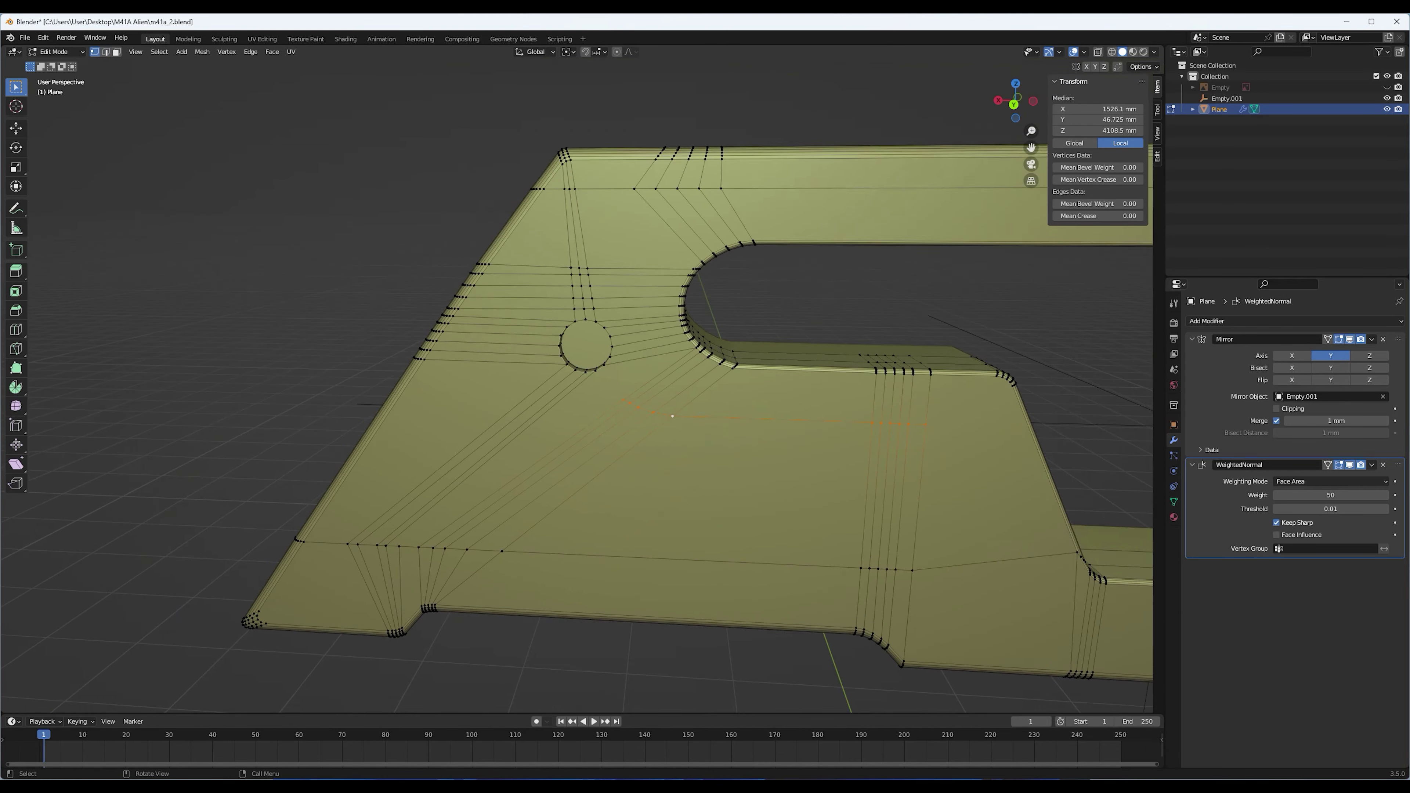
# Try a bevel on the screw-hole rim in back orthographic view, then undo it
pyautogui.press('g')
pyautogui.press('g')
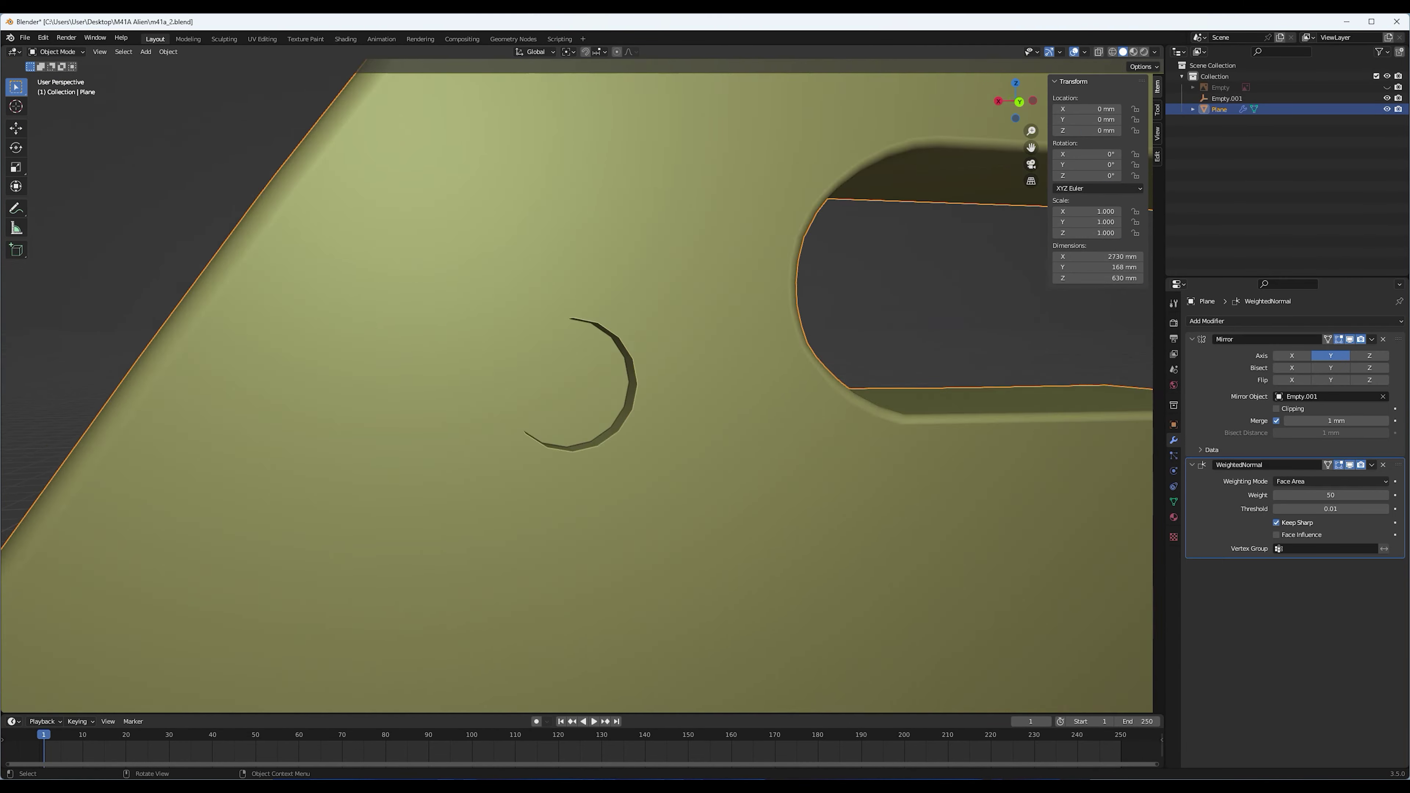
pyautogui.press('Tab')
pyautogui.press('Escape')
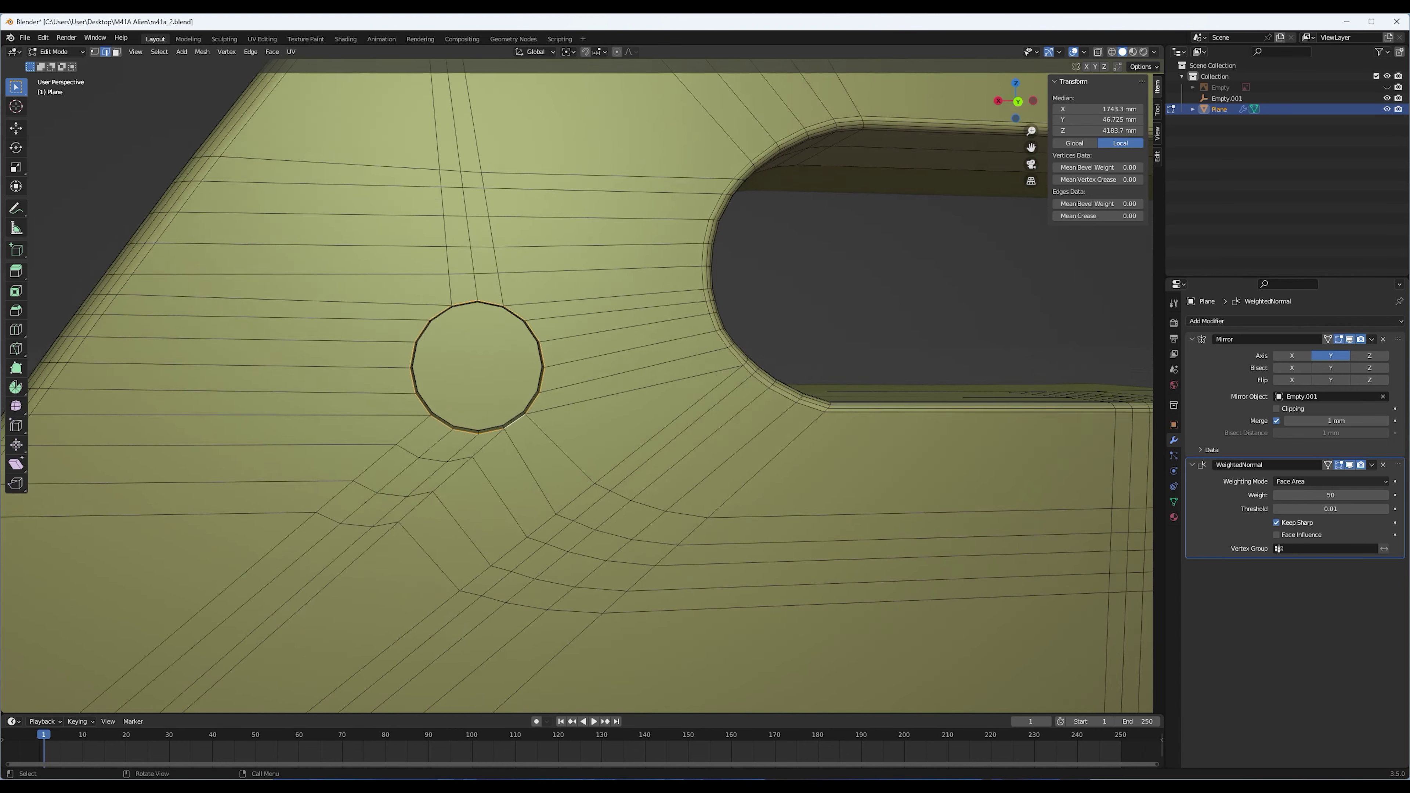
pyautogui.press('ctrl+KP_1')
pyautogui.moveTo(509, 513); pyautogui.dragTo(522, 532)
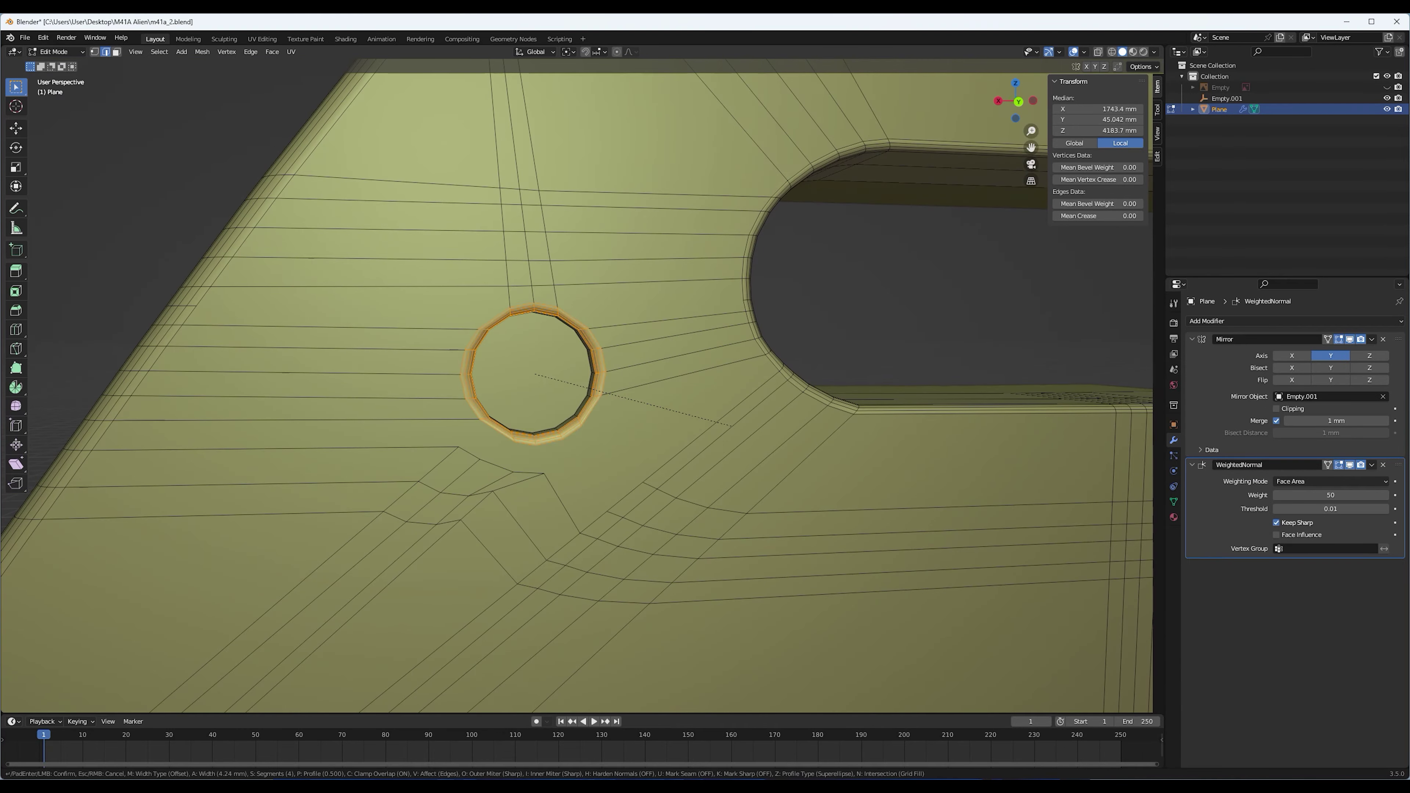
pyautogui.click(734, 428)
pyautogui.hotkey('ctrl', 'z')
# Delete the edges running from the hole to the slot
pyautogui.scroll(2, 611, 389)
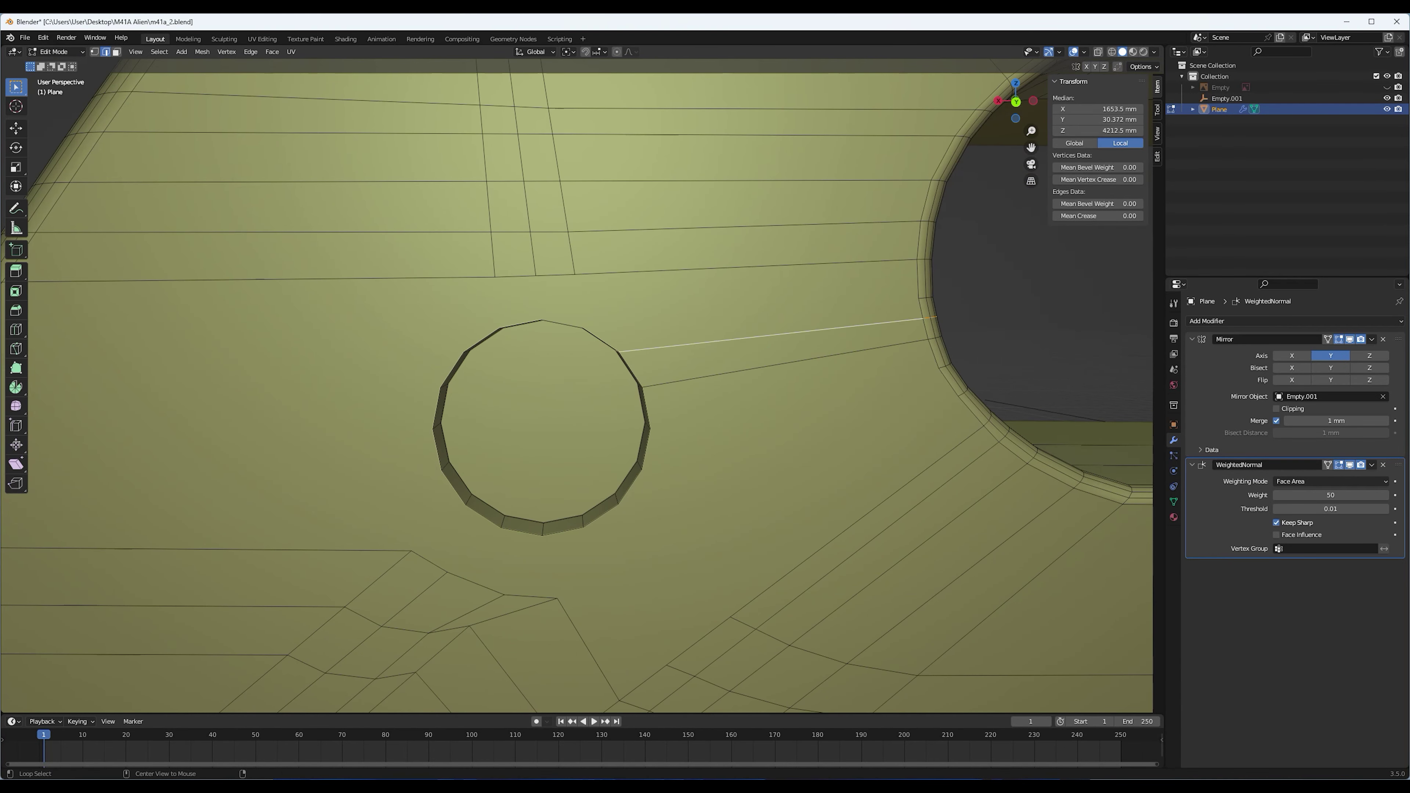
pyautogui.click(787, 472)
pyautogui.click(719, 239)
pyautogui.press('x')
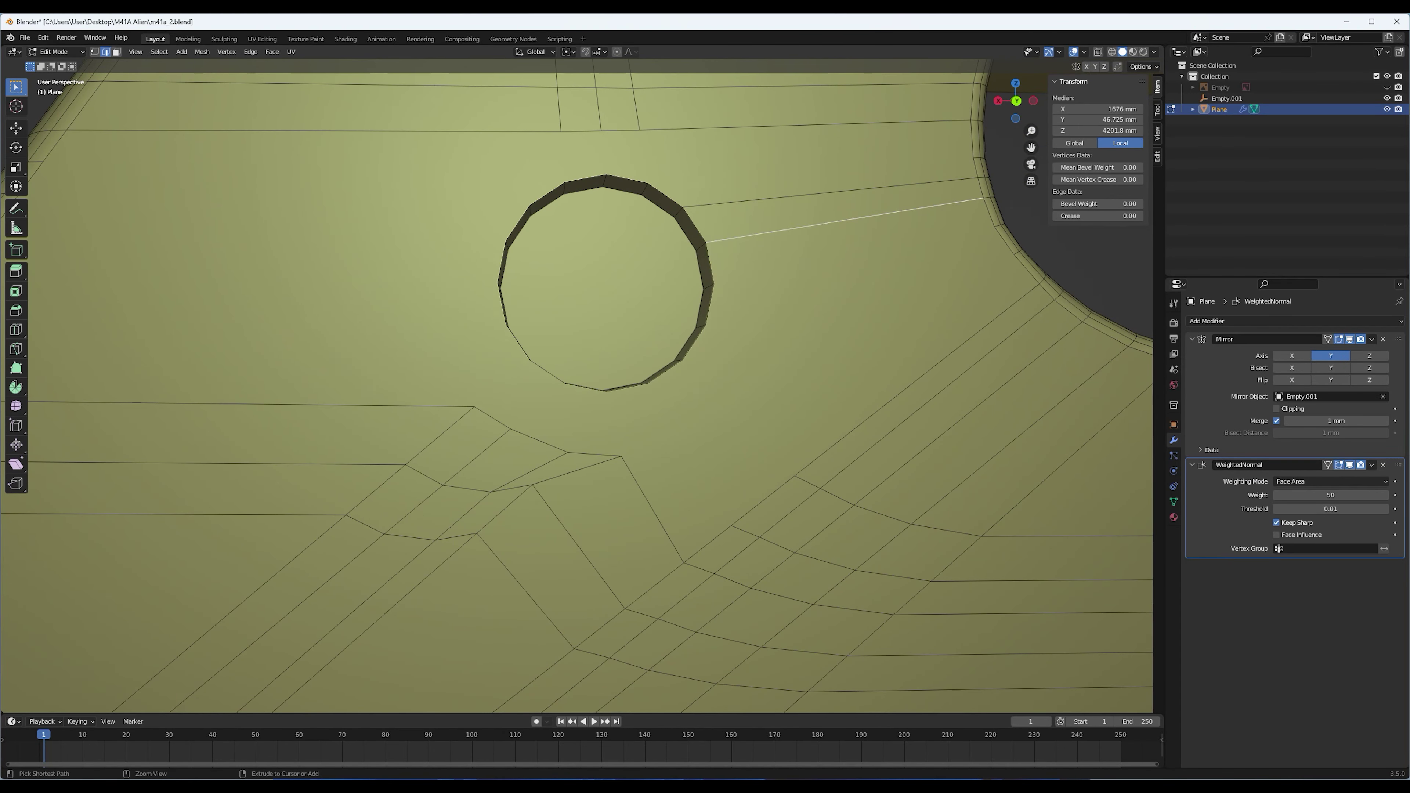
pyautogui.click(793, 351)
pyautogui.press('1')
# Dissolve the stray vertices around the hole rim
pyautogui.keyDown('shift'); pyautogui.moveTo(611, 289); pyautogui.dragTo(872, 339, button='middle'); pyautogui.keyUp('shift')
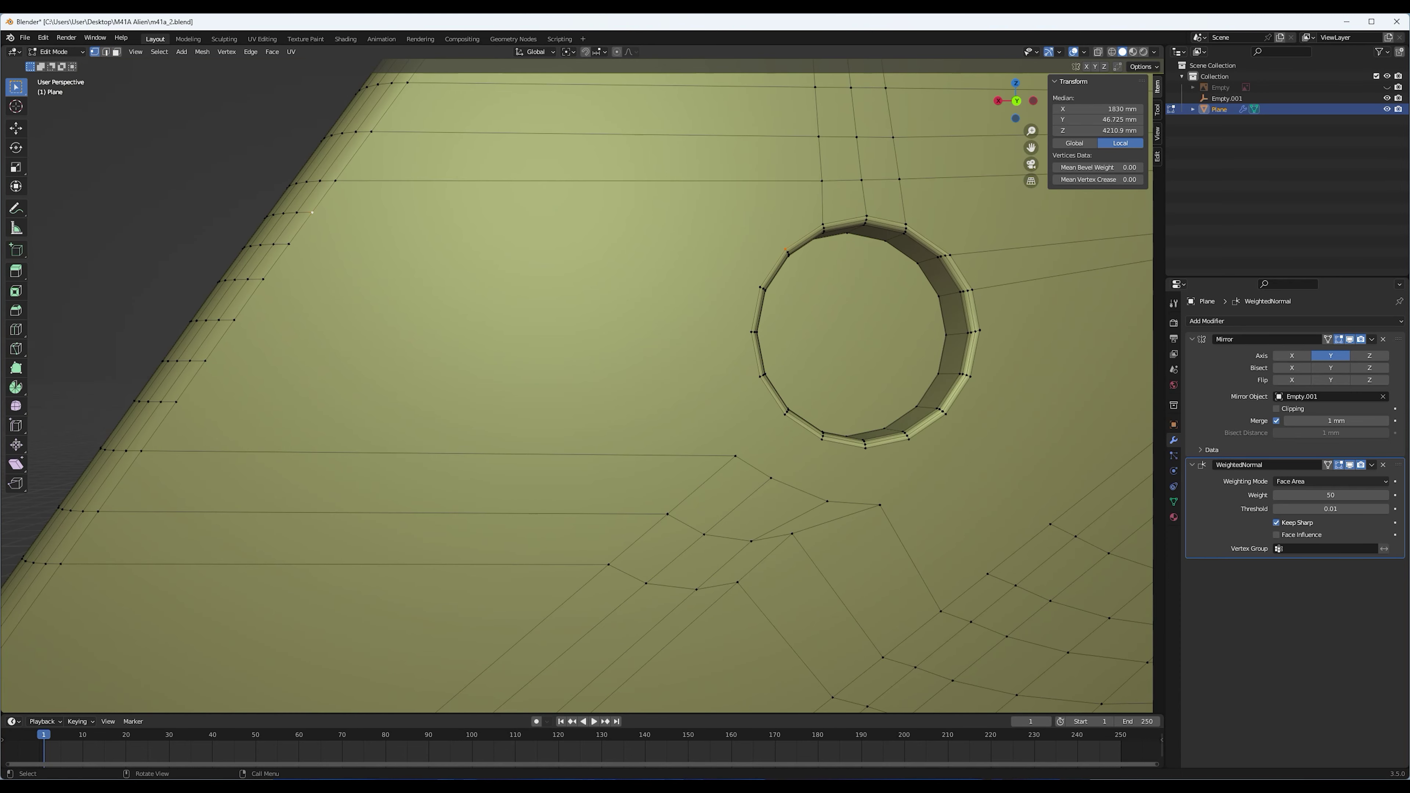
pyautogui.keyDown('shift'); pyautogui.click(1050, 524); pyautogui.keyUp('shift')
pyautogui.keyDown('shift'); pyautogui.moveTo(1050, 524); pyautogui.dragTo(830, 524, button='middle'); pyautogui.keyUp('shift')
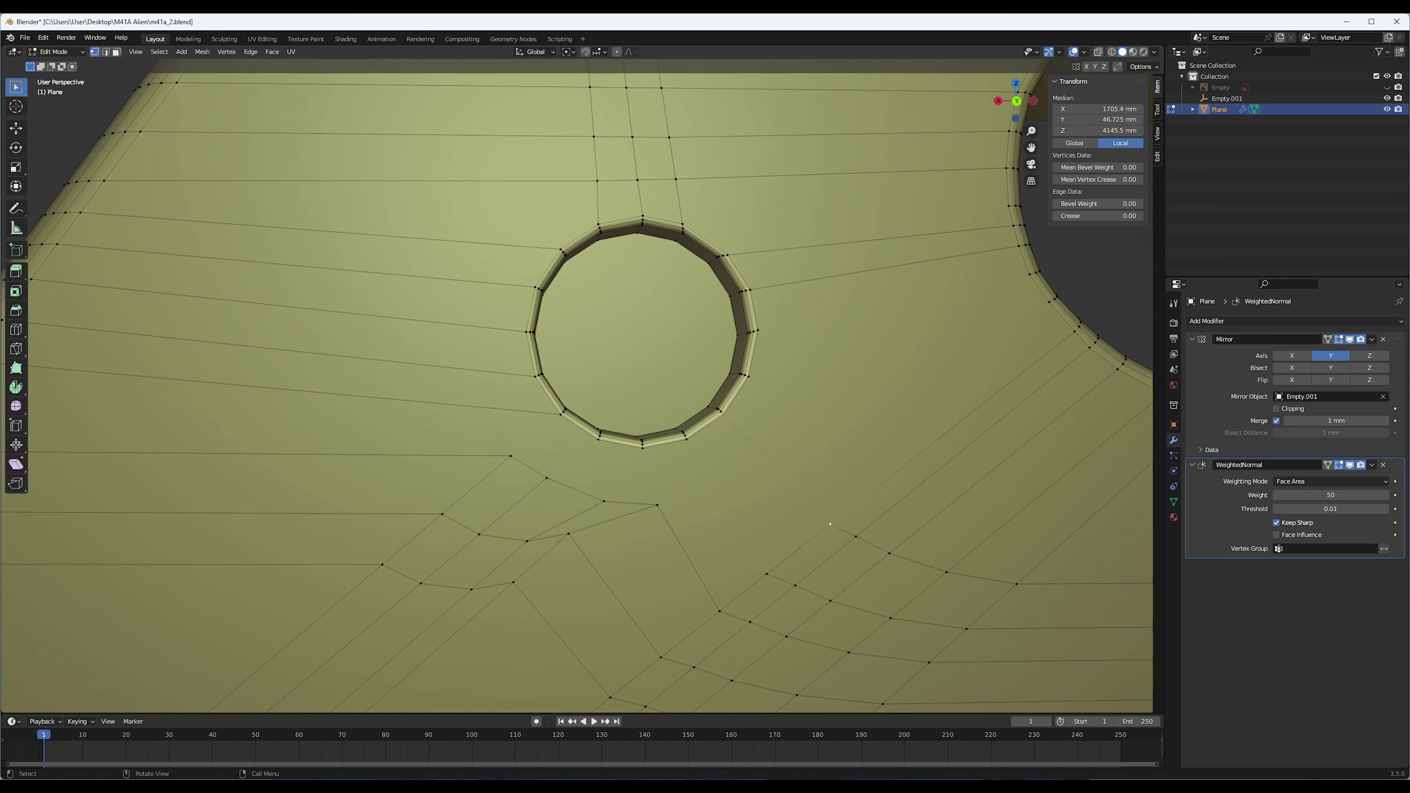
pyautogui.scroll(-5, 578, 389)
pyautogui.scroll(5, 577, 389)
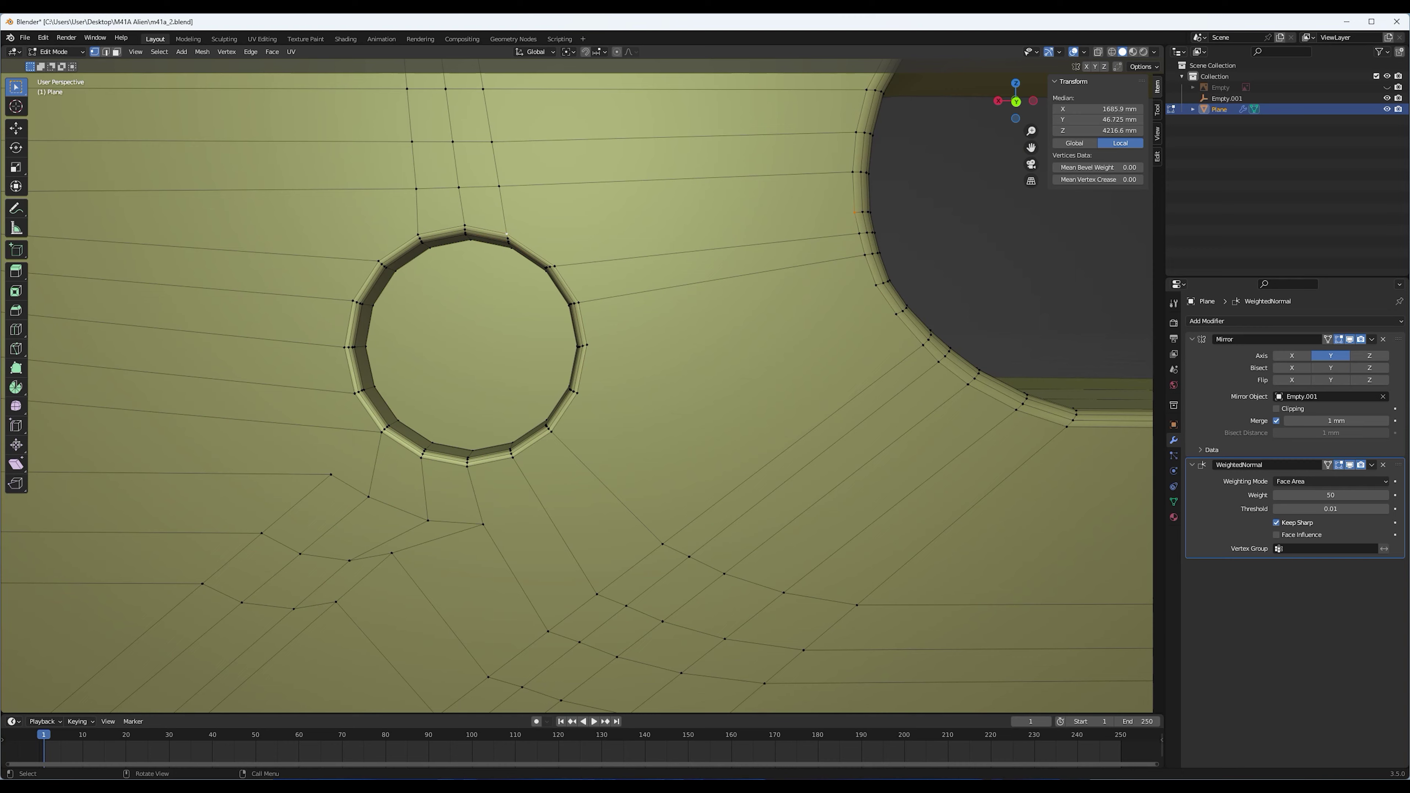
pyautogui.hotkey('ctrl', 'x')
pyautogui.press('2')
# Slide a hole-rim vertex along its edge in back orthographic view
pyautogui.moveTo(578, 389); pyautogui.dragTo(666, 361, button='middle')
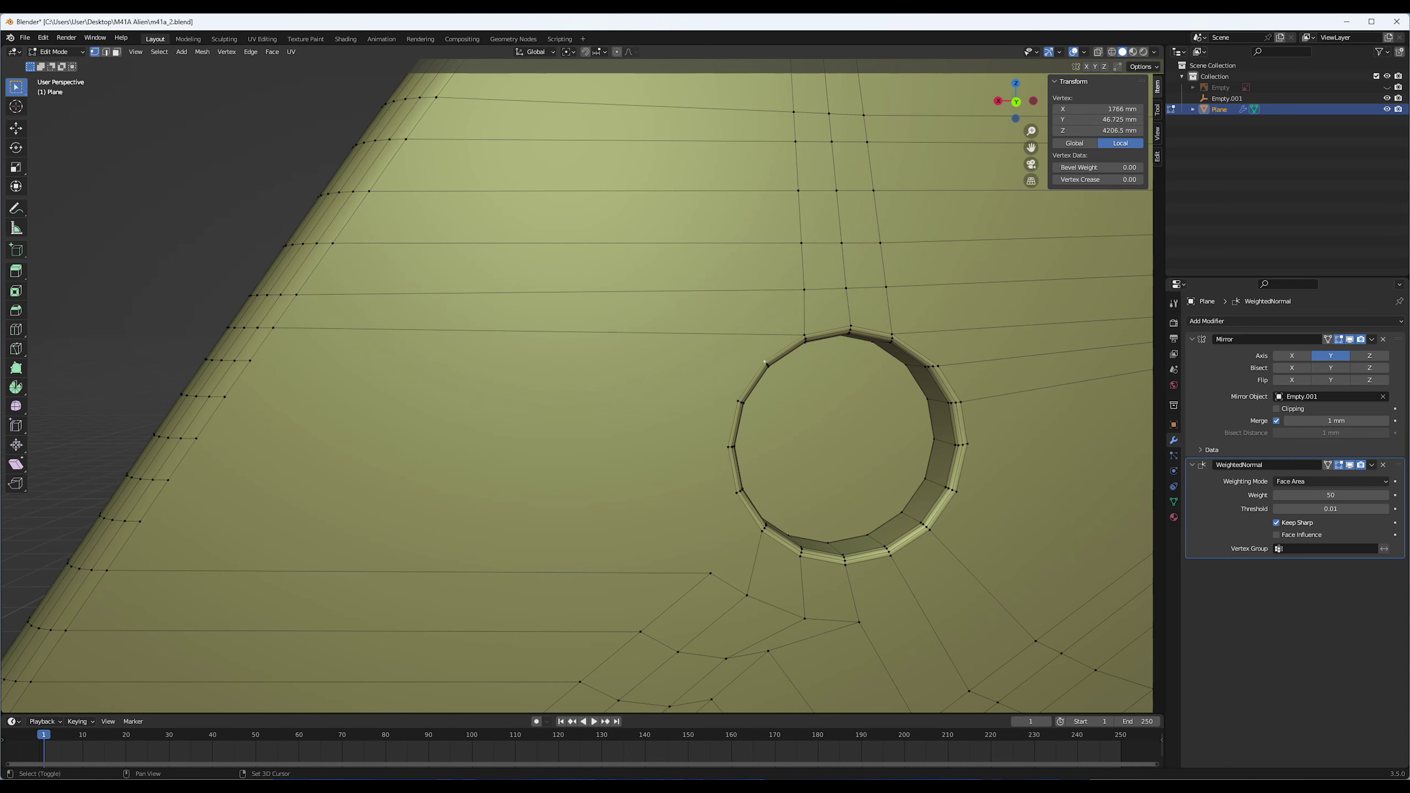
pyautogui.hotkey('ctrl', 'x')
pyautogui.hotkey('ctrl', 'z')
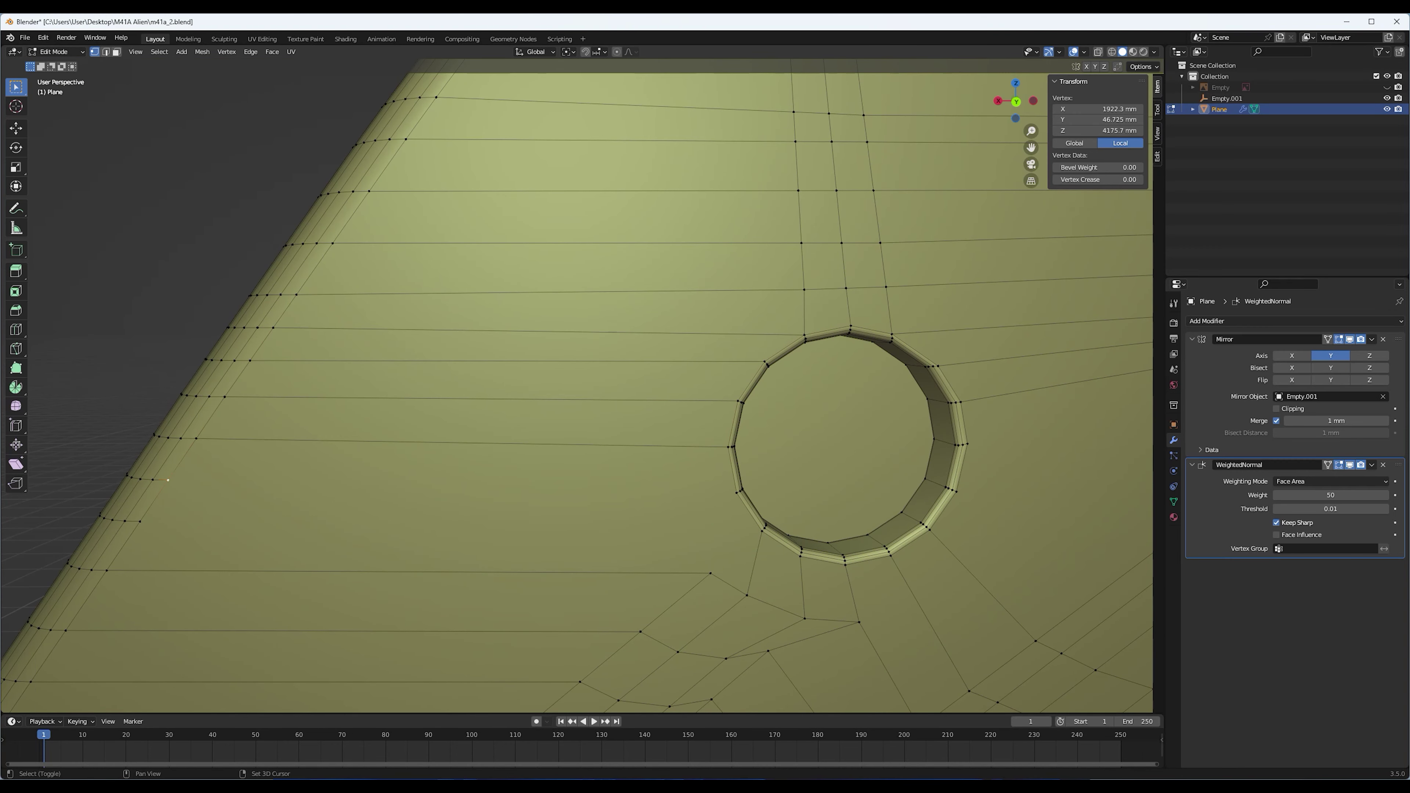
pyautogui.keyDown('shift'); pyautogui.moveTo(847, 444); pyautogui.dragTo(586, 330, button='middle'); pyautogui.keyUp('shift')
pyautogui.click(707, 329)
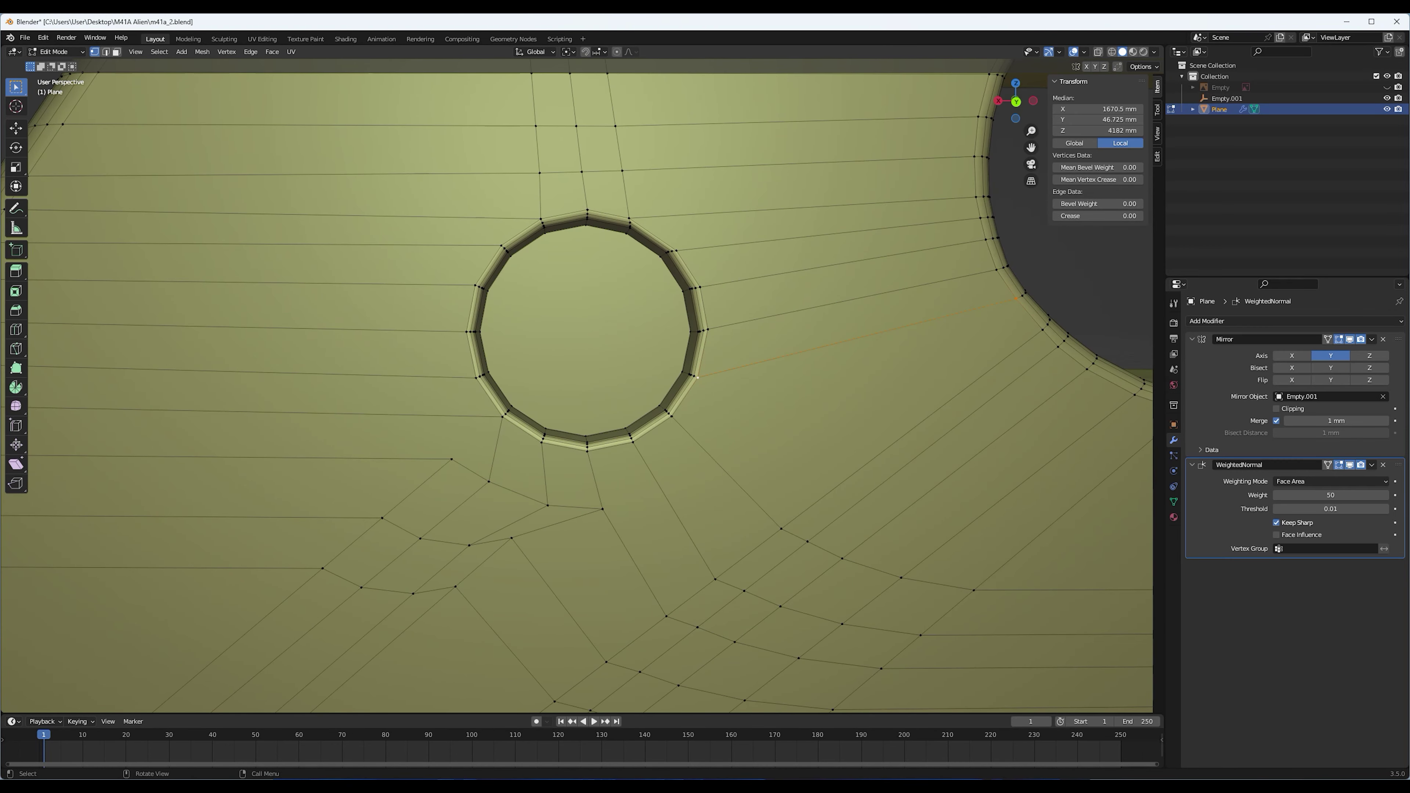
pyautogui.press('1')
pyautogui.keyDown('shift'); pyautogui.moveTo(602, 509); pyautogui.dragTo(627, 510, button='middle'); pyautogui.keyUp('shift')
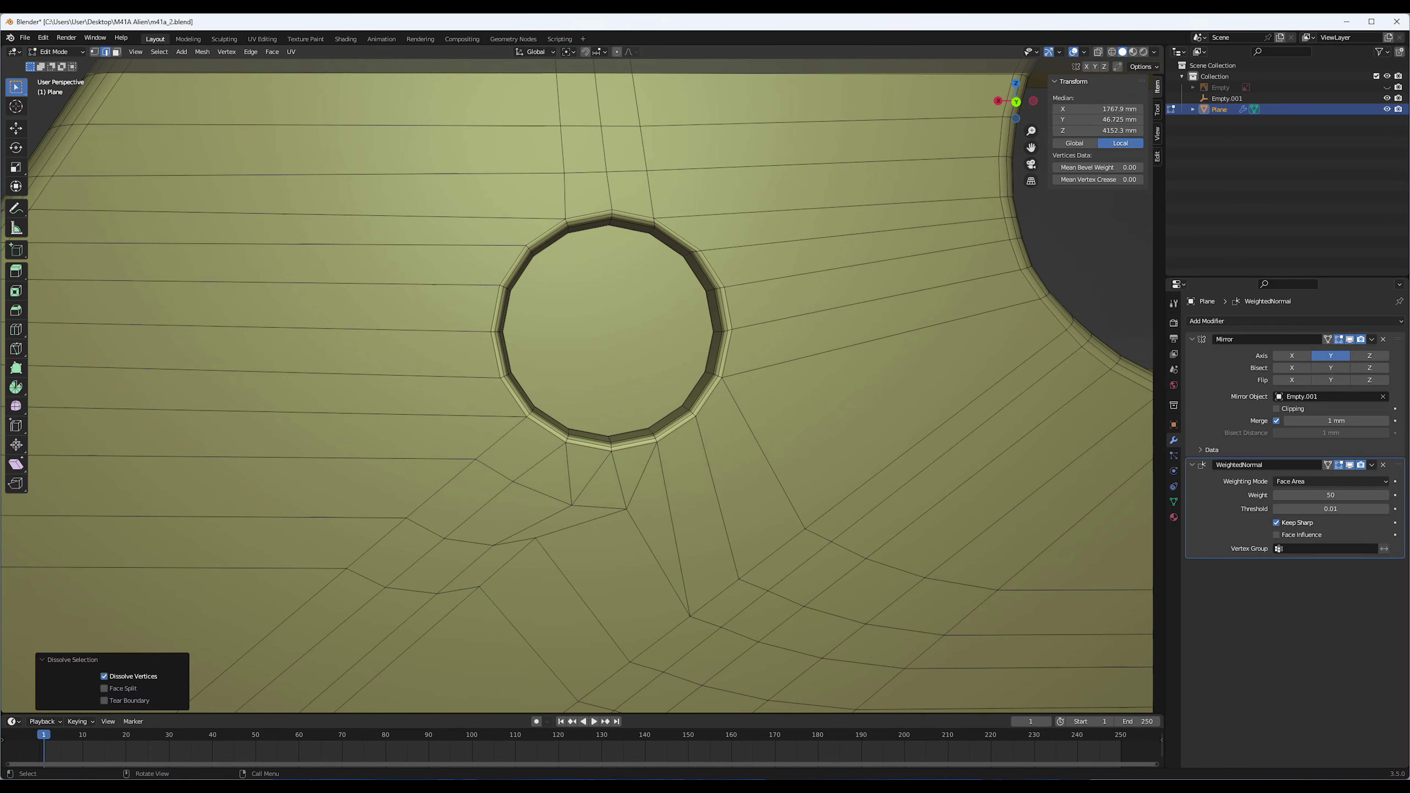
pyautogui.press('ctrl+KP_1')
pyautogui.press('g')
pyautogui.press('g')
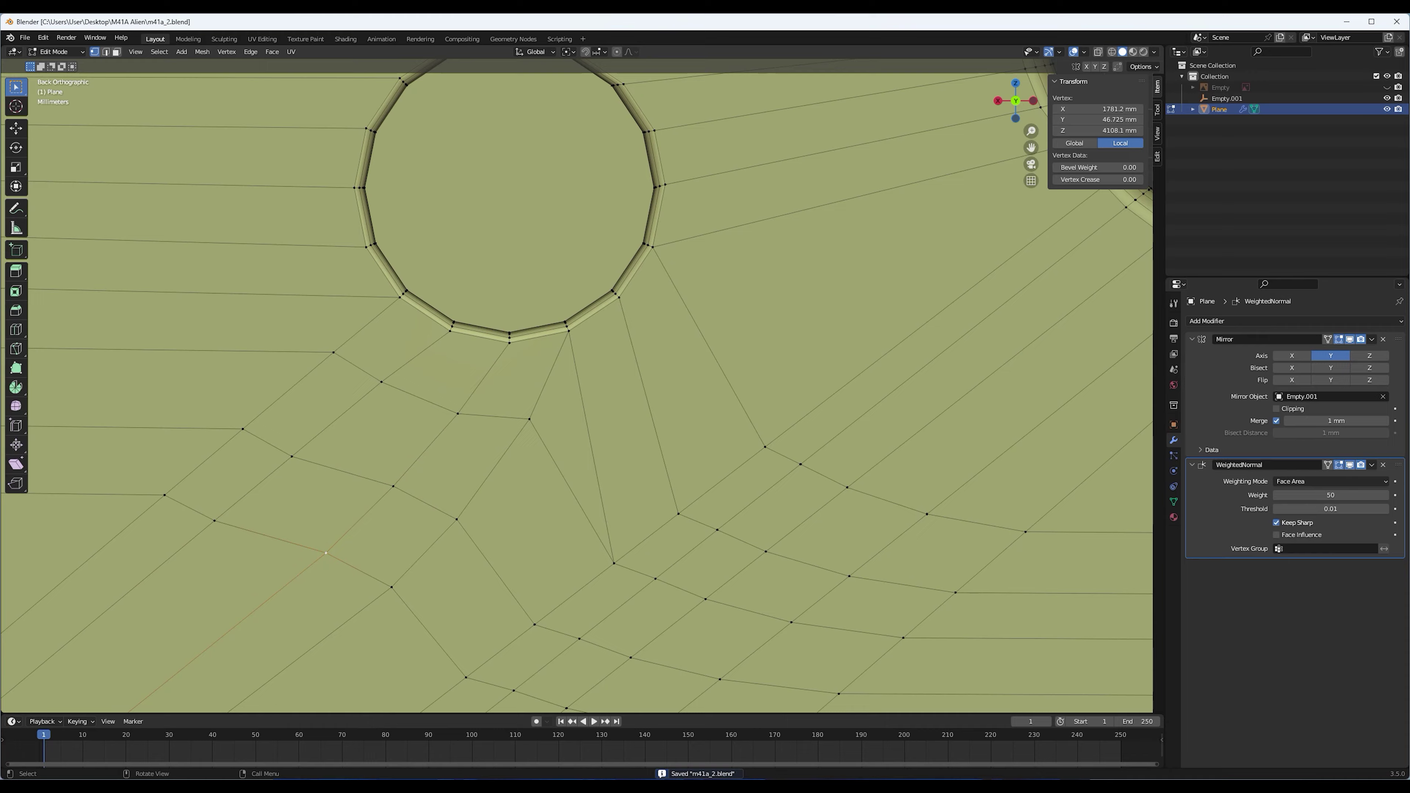
# Add a loop cut near the hole rim and check the part outside Edit Mode
pyautogui.scroll(-3, 577, 389)
pyautogui.moveTo(578, 388)
pyautogui.keyDown('shift'); pyautogui.mouseDown(button='middle')
pyautogui.moveTo(555, 423)
pyautogui.moveTo(611, 361)
pyautogui.moveTo(582, 361)
pyautogui.mouseUp(button='middle'); pyautogui.keyUp('shift')
pyautogui.hotkey('ctrl', 'r')
pyautogui.click(611, 400)
pyautogui.press('Tab')
pyautogui.scroll(-5, 578, 389)
pyautogui.press('ctrl+KP_1')
pyautogui.press('Tab')
pyautogui.press('ctrl+KP_1')
pyautogui.scroll(6, 530, 382)
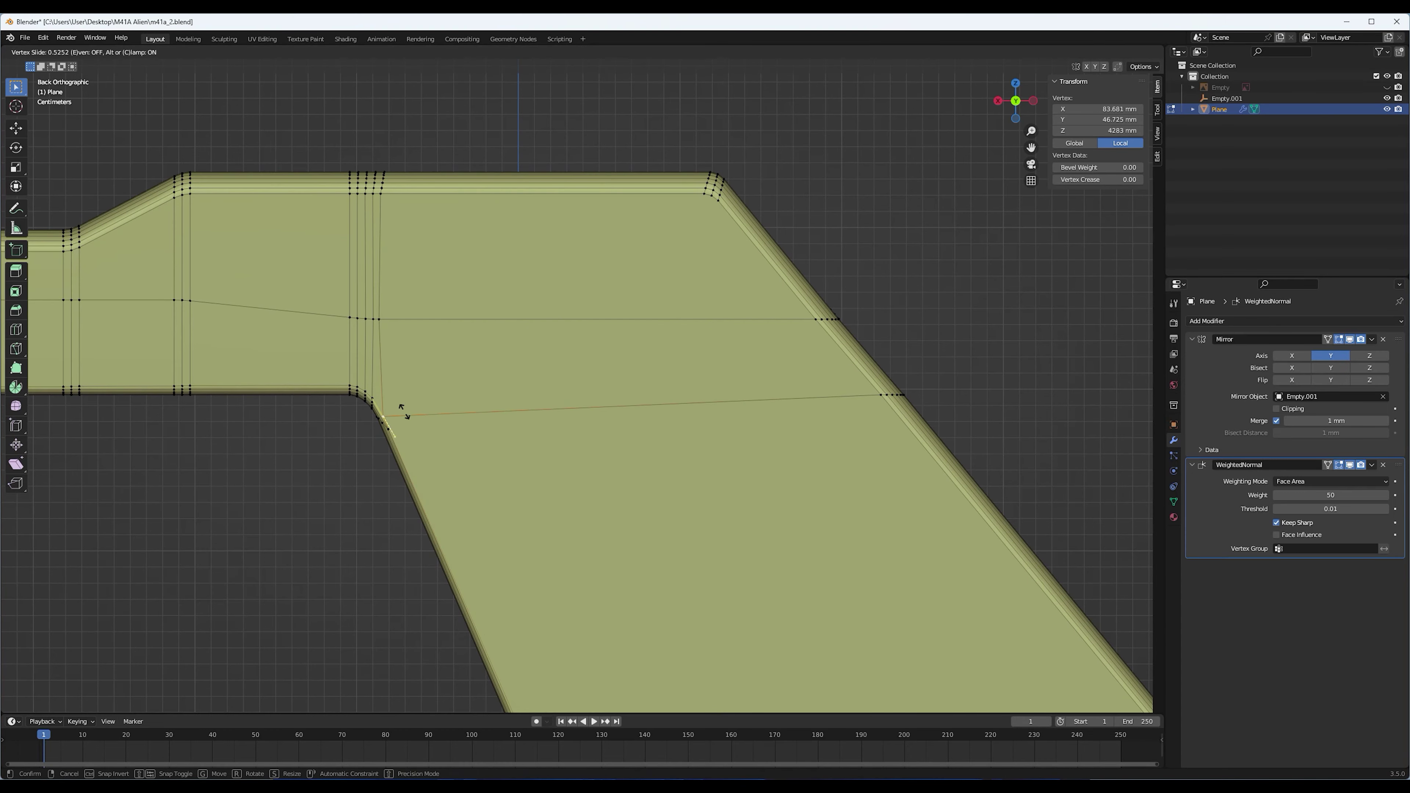
# Slide the inner-corner vertex along its edge
pyautogui.click(538, 373)
pyautogui.press('g')
pyautogui.press('g')
pyautogui.click(522, 380)
pyautogui.scroll(-4, 522, 379)
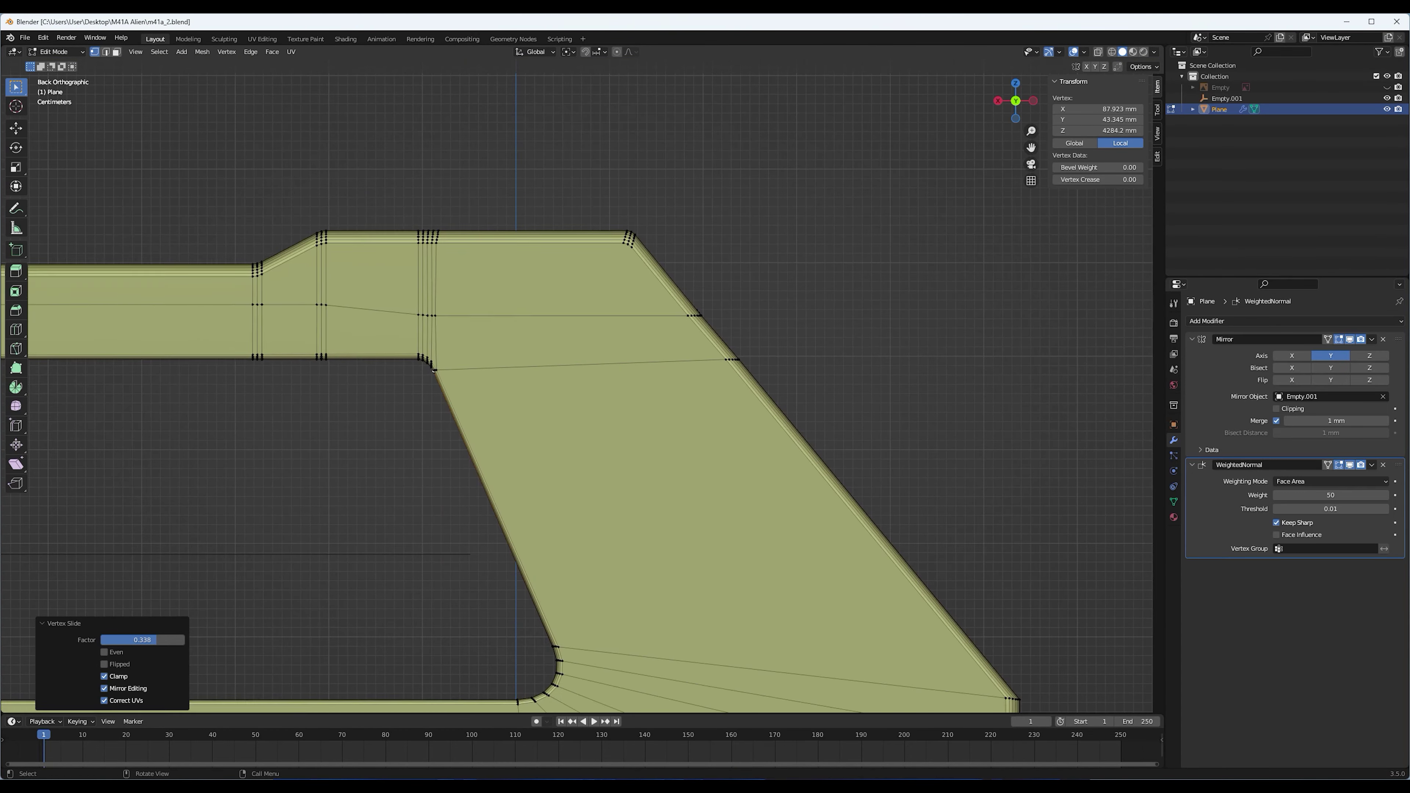
# Duplicate the circle of hole edges for the plate's other corner
pyautogui.hotkey('shift', 'z')
pyautogui.click(605, 314)
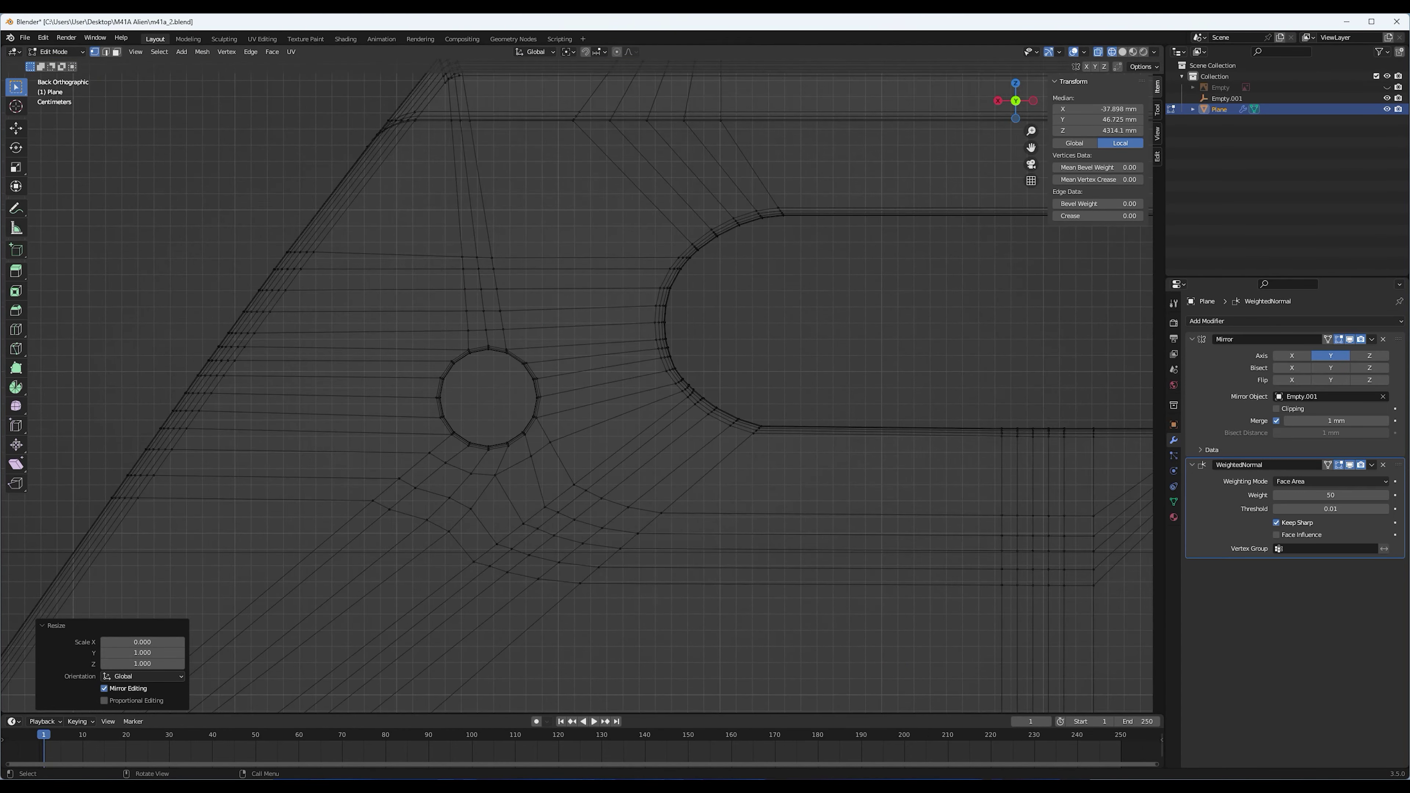
pyautogui.scroll(-4, 578, 389)
pyautogui.press('KP_Decimal')
pyautogui.hotkey('shift', 'd')
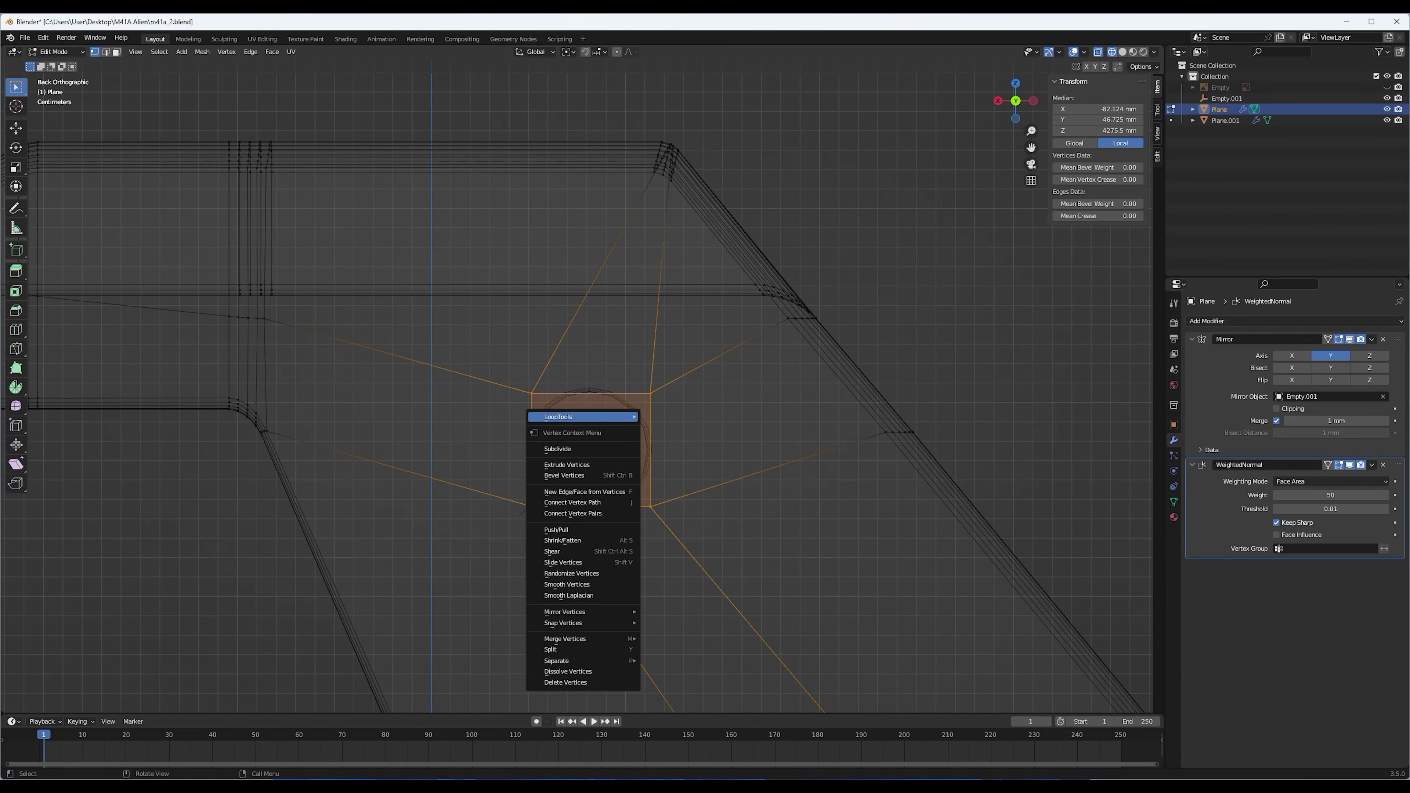
pyautogui.hotkey('shift', 'z')
pyautogui.moveTo(556, 445)
pyautogui.mouseDown(button='middle')
pyautogui.moveTo(611, 389)
pyautogui.moveTo(500, 334)
pyautogui.moveTo(555, 389)
pyautogui.moveTo(555, 361)
pyautogui.moveTo(578, 389)
pyautogui.moveTo(555, 361)
pyautogui.mouseUp(button='middle')
# Place the duplicated circle at the rounded corner and delete its face to open the hole
pyautogui.keyDown('ctrl'); pyautogui.keyDown('shift'); pyautogui.click(500, 439); pyautogui.keyUp('shift'); pyautogui.keyUp('ctrl')
pyautogui.press('1')
pyautogui.scroll(-5, 578, 389)
pyautogui.hotkey('shift', 'z')
pyautogui.press('g')
pyautogui.press('Return')
pyautogui.hotkey('shift', 'z')
pyautogui.press('3')
pyautogui.press('Delete')
pyautogui.press('1')
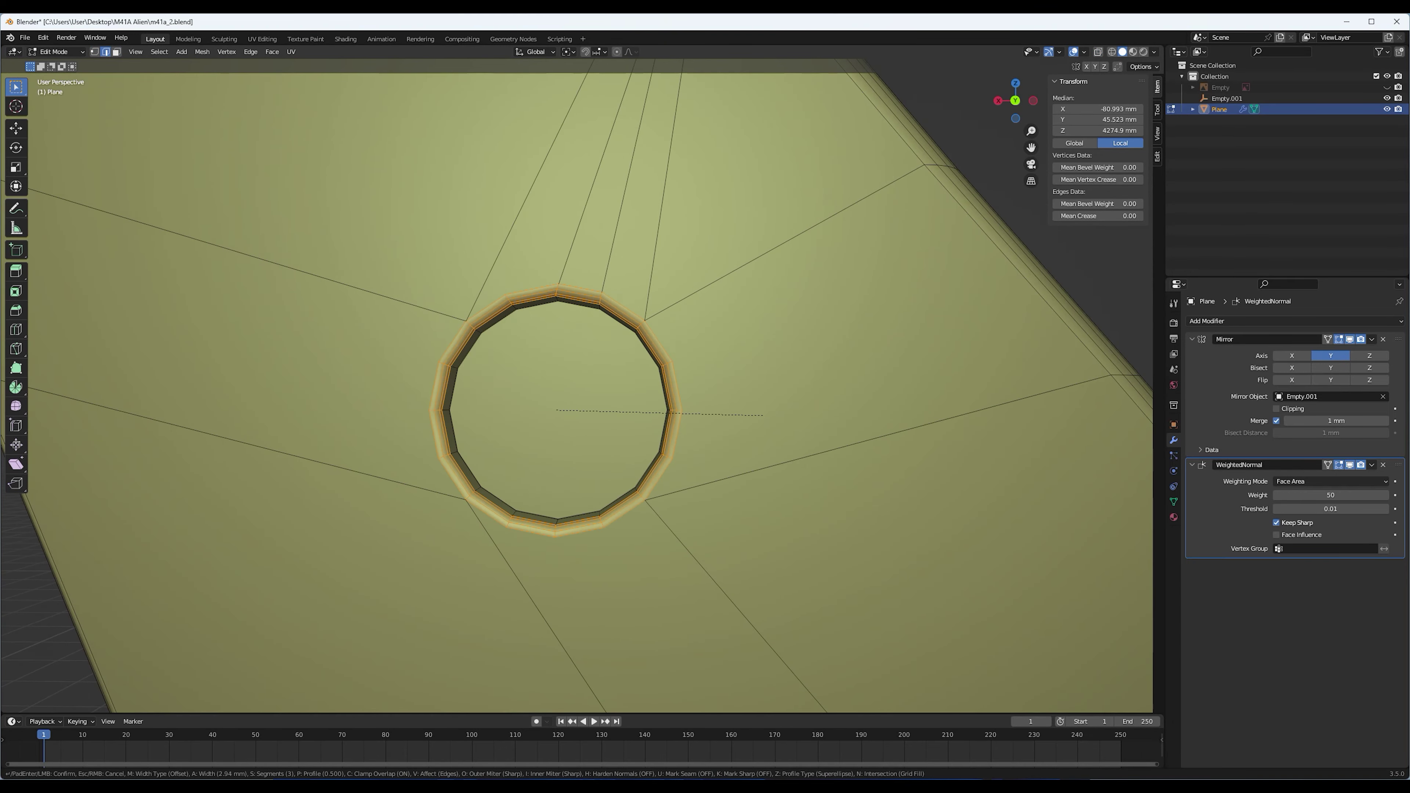
# Add loop cuts around the new hole and join vertex pairs with J
pyautogui.hotkey('ctrl', 'r')
pyautogui.moveTo(666, 389); pyautogui.dragTo(737, 456, button='middle')
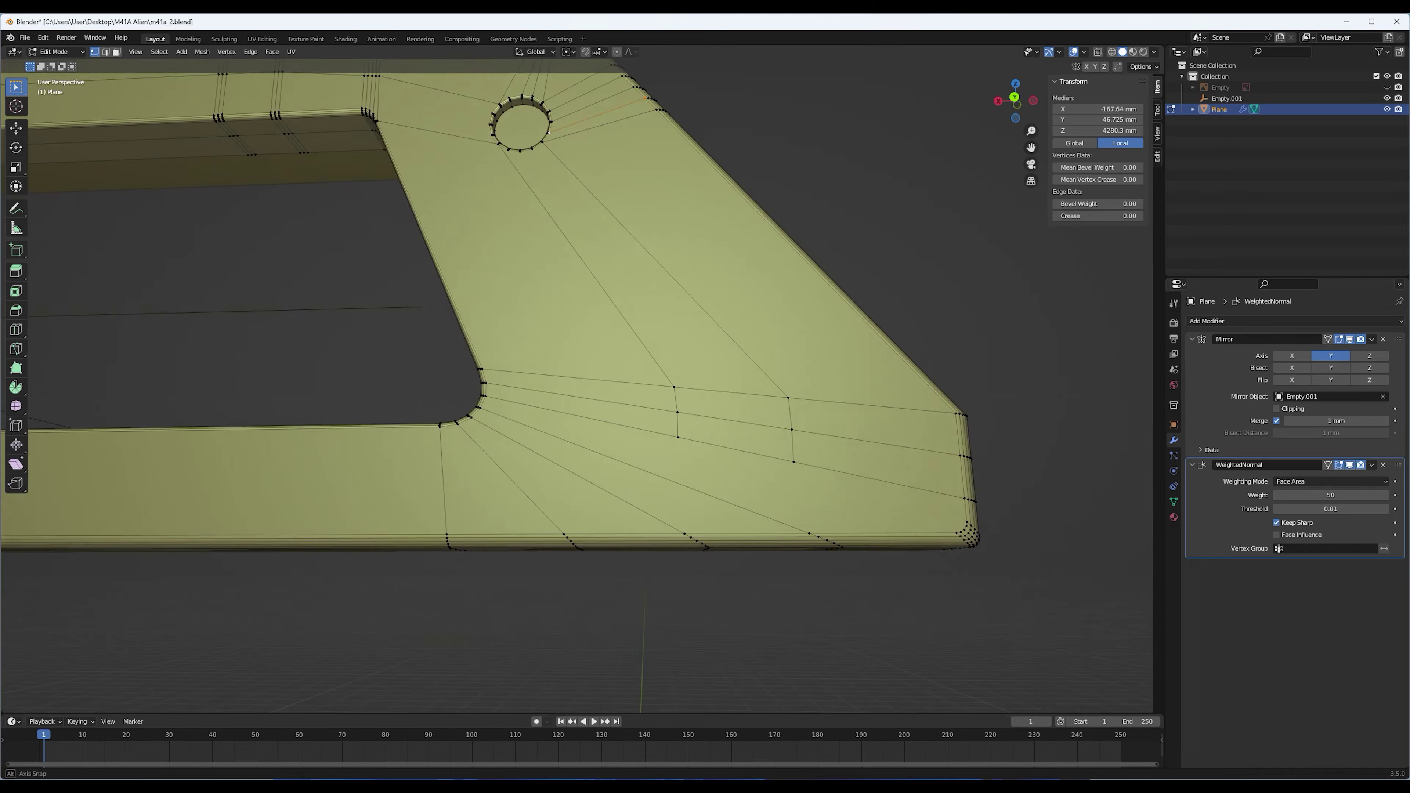
pyautogui.click(737, 456)
pyautogui.click(522, 158)
pyautogui.scroll(-4, 578, 389)
pyautogui.moveTo(578, 388)
pyautogui.mouseDown(button='middle')
pyautogui.moveTo(638, 361)
pyautogui.moveTo(639, 444)
pyautogui.mouseUp(button='middle')
pyautogui.scroll(5, 777, 433)
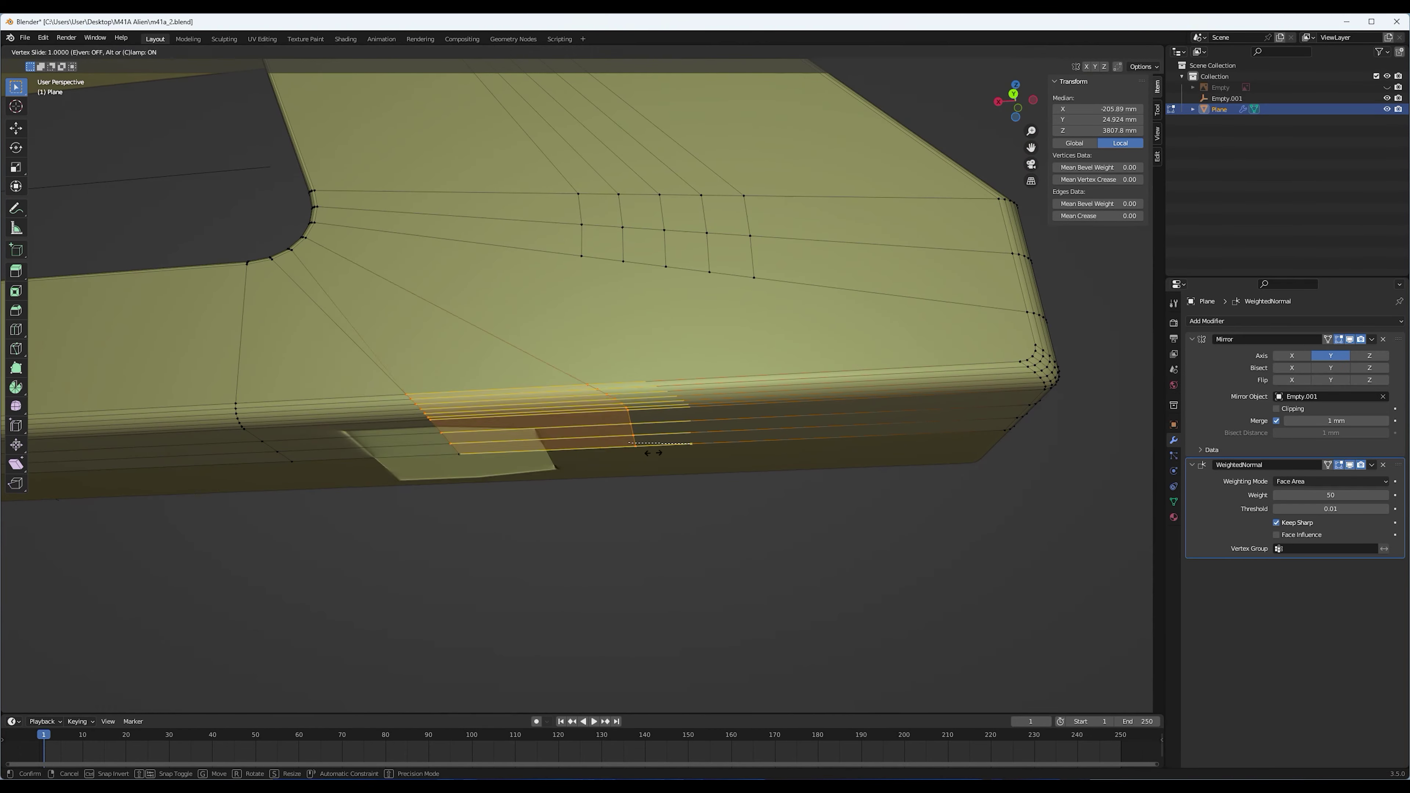
pyautogui.click(1021, 361)
pyautogui.keyDown('shift'); pyautogui.click(710, 271); pyautogui.keyUp('shift')
pyautogui.press('j')
pyautogui.keyDown('shift'); pyautogui.moveTo(1017, 385); pyautogui.dragTo(813, 435, button='middle'); pyautogui.keyUp('shift')
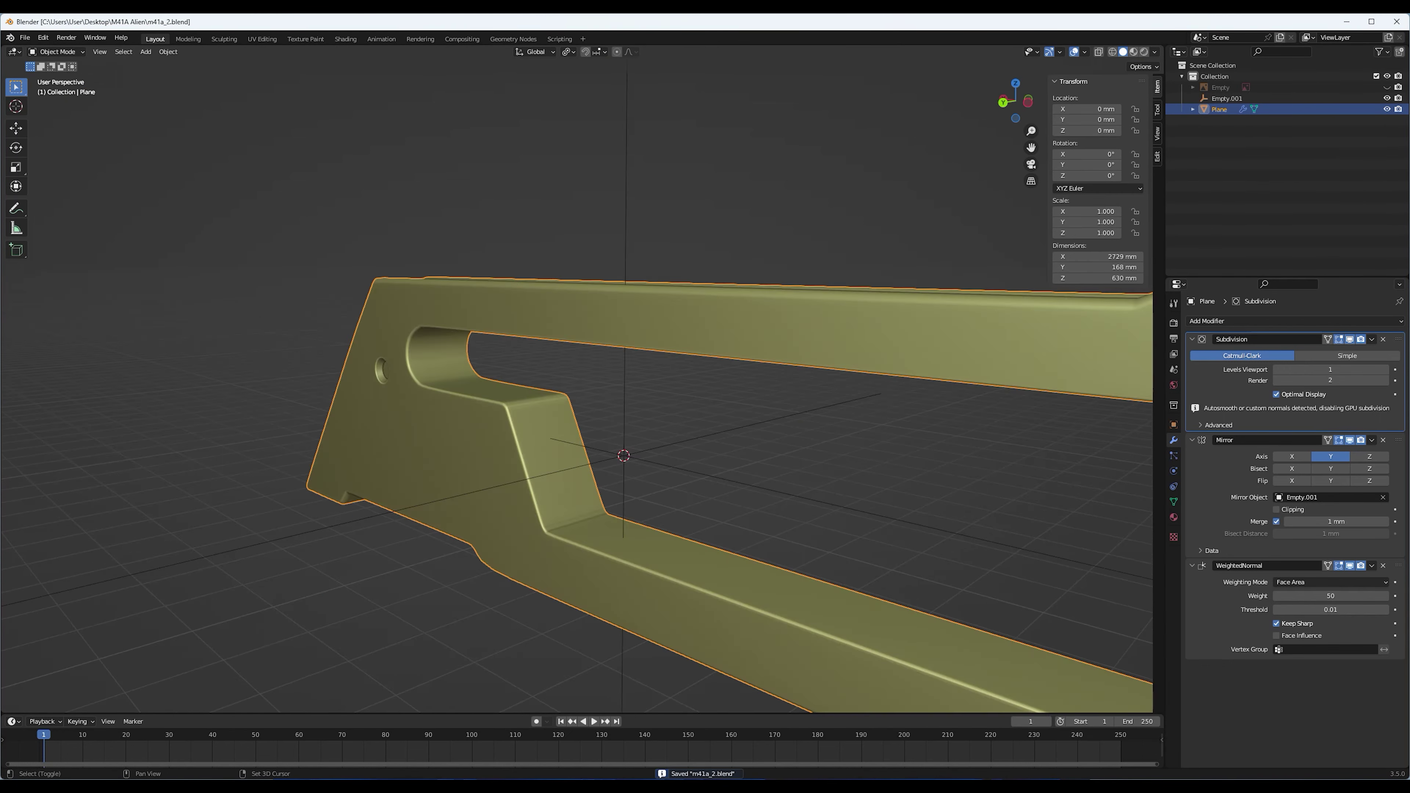
# Zoom out over the whole frame and start adding a new cube
pyautogui.moveTo(388, 356); pyautogui.dragTo(500, 357, button='middle')
pyautogui.hotkey('shift', 'a')
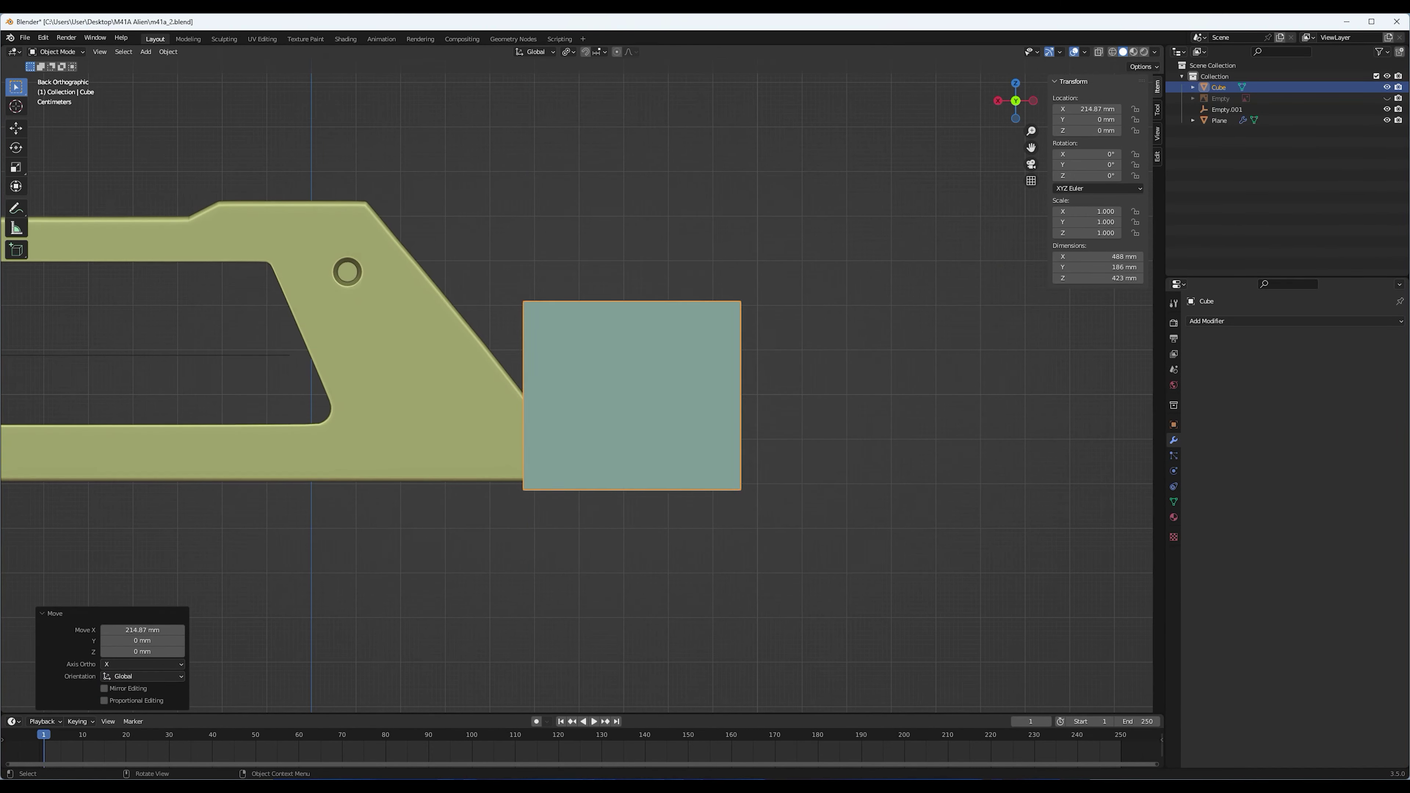
# Narrow the cube along X and apply all its transforms
pyautogui.press('s')
pyautogui.press('x')
pyautogui.press('Return')
pyautogui.moveTo(545, 394)
pyautogui.mouseDown(button='middle')
pyautogui.moveTo(588, 378)
pyautogui.moveTo(602, 306)
pyautogui.mouseUp(button='middle')
pyautogui.hotkey('ctrl', 'a')
pyautogui.click(603, 311)
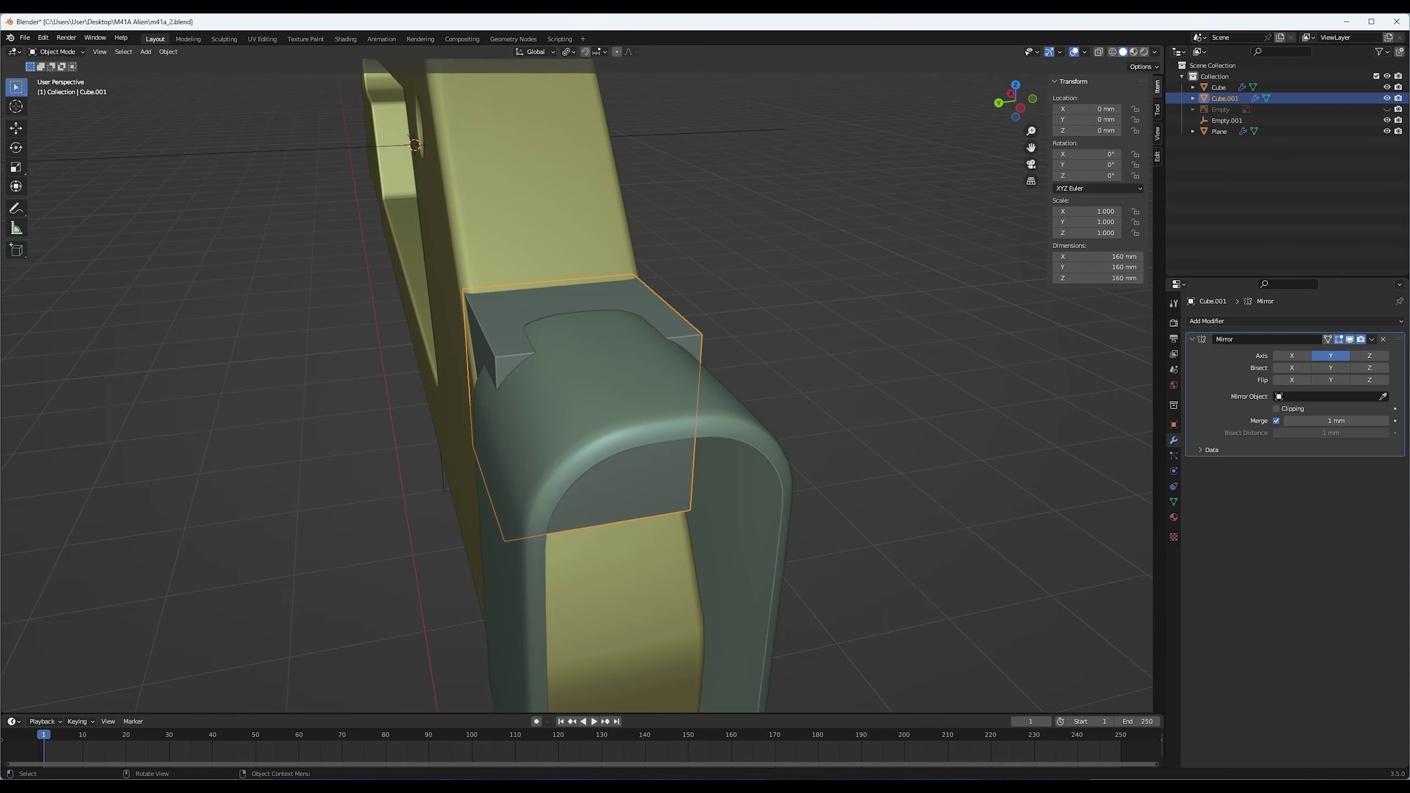
pyautogui.hotkey('ctrl', 'Tab')
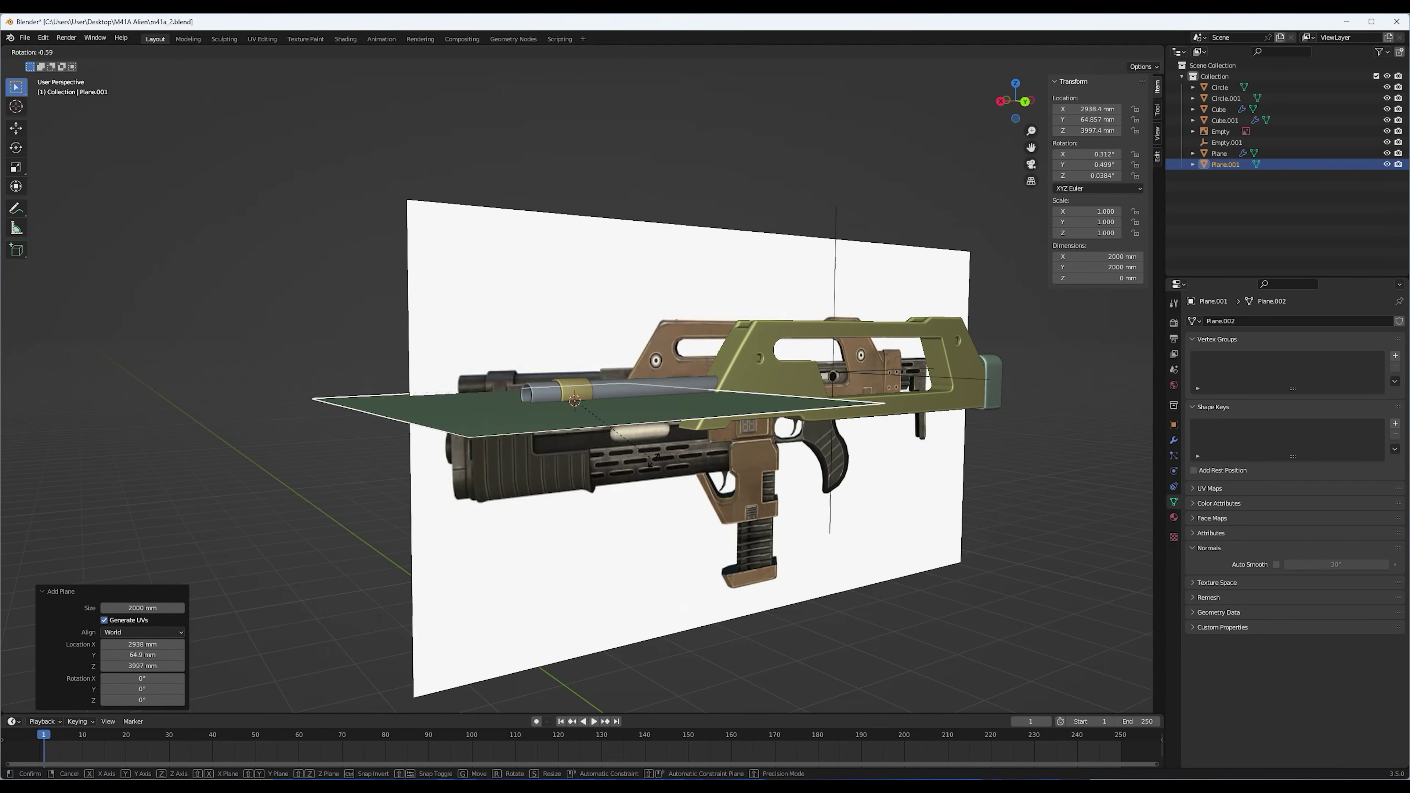
# Delete half the plane's faces and move its right face to form the rail piece
pyautogui.press('x')
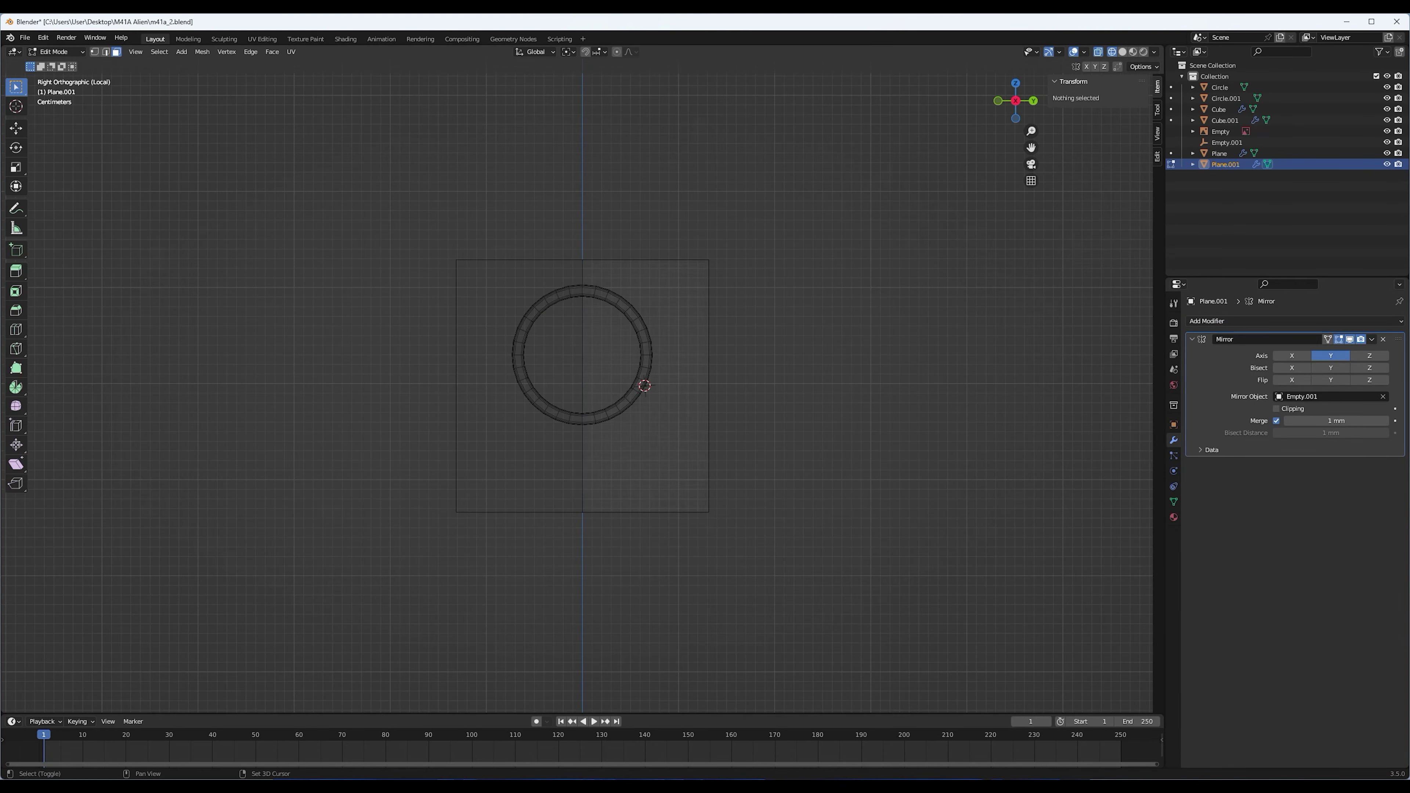
pyautogui.scroll(2, 645, 386)
pyautogui.click(645, 385)
pyautogui.press('g')
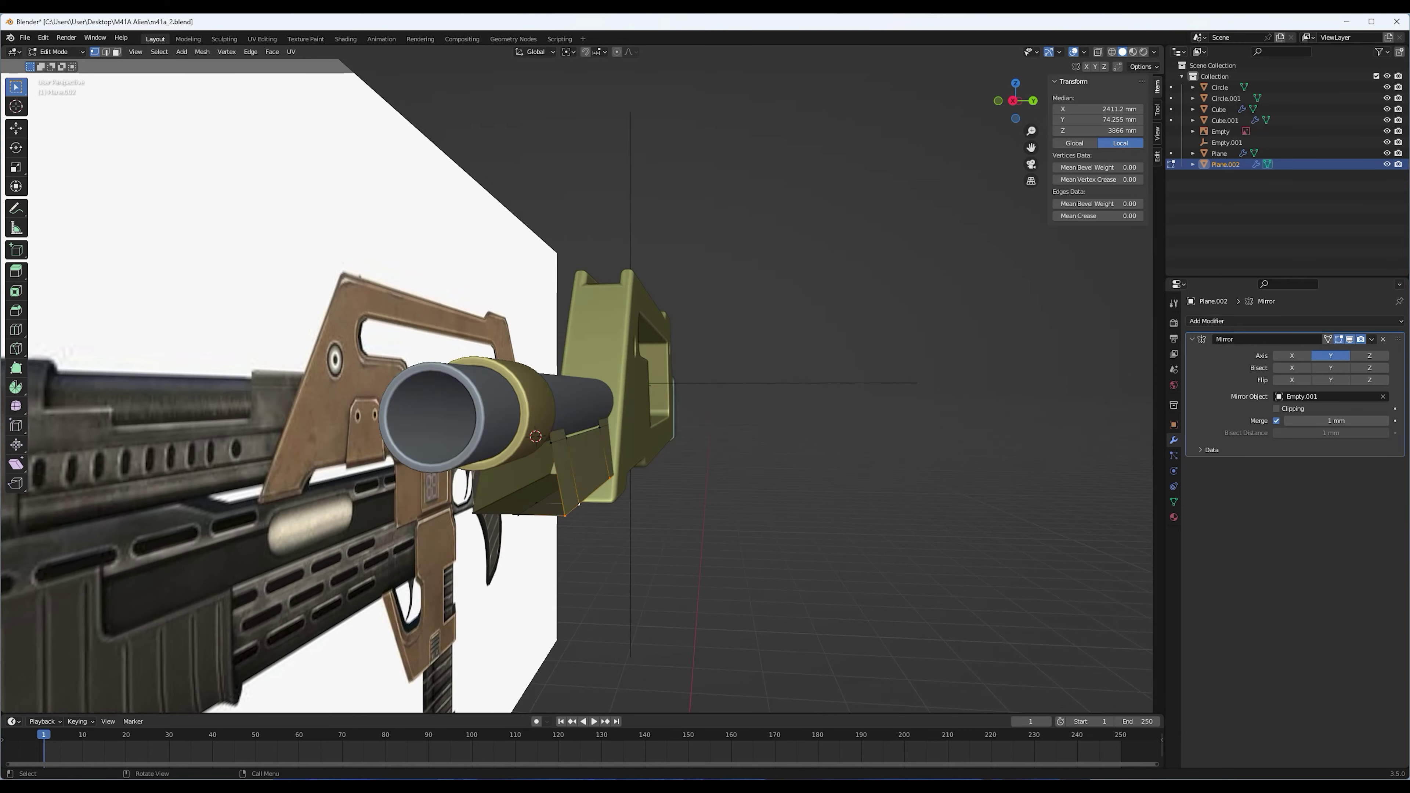
pyautogui.press('Tab')
pyautogui.moveTo(577, 389); pyautogui.dragTo(745, 389, button='middle')
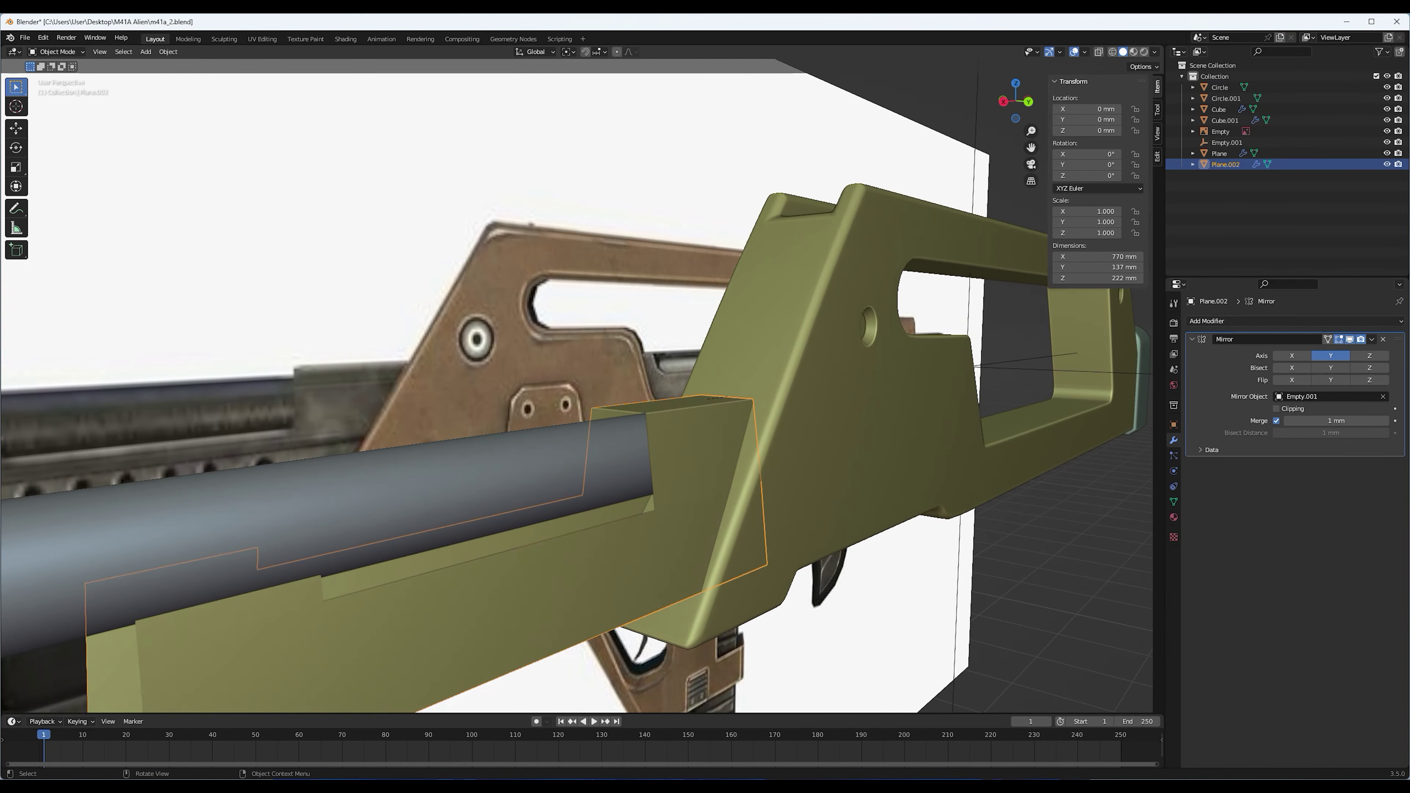
# Isolate the rail piece in Local View and edge-slide a housing loop
pyautogui.press('KP_Divide')
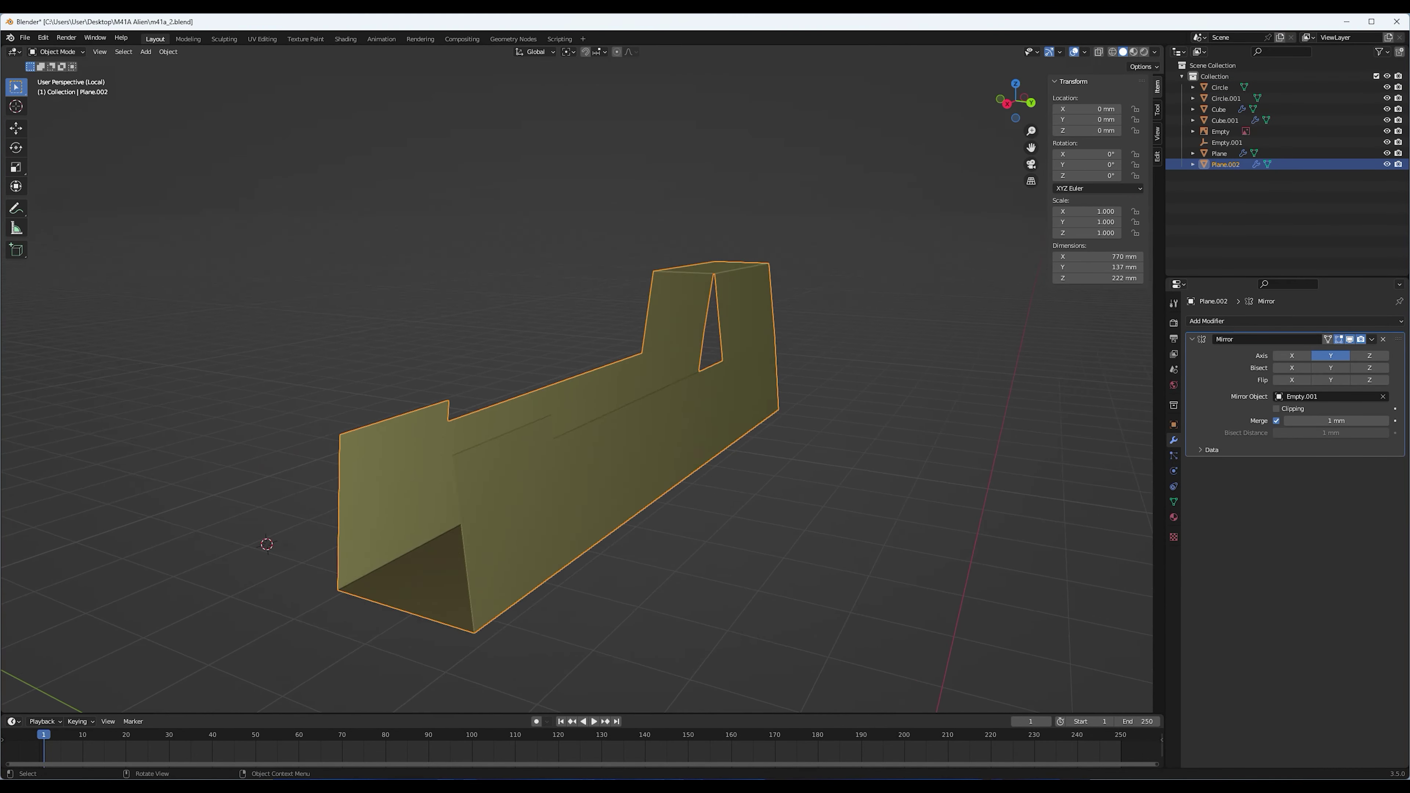
pyautogui.moveTo(577, 389); pyautogui.dragTo(611, 361, button='middle')
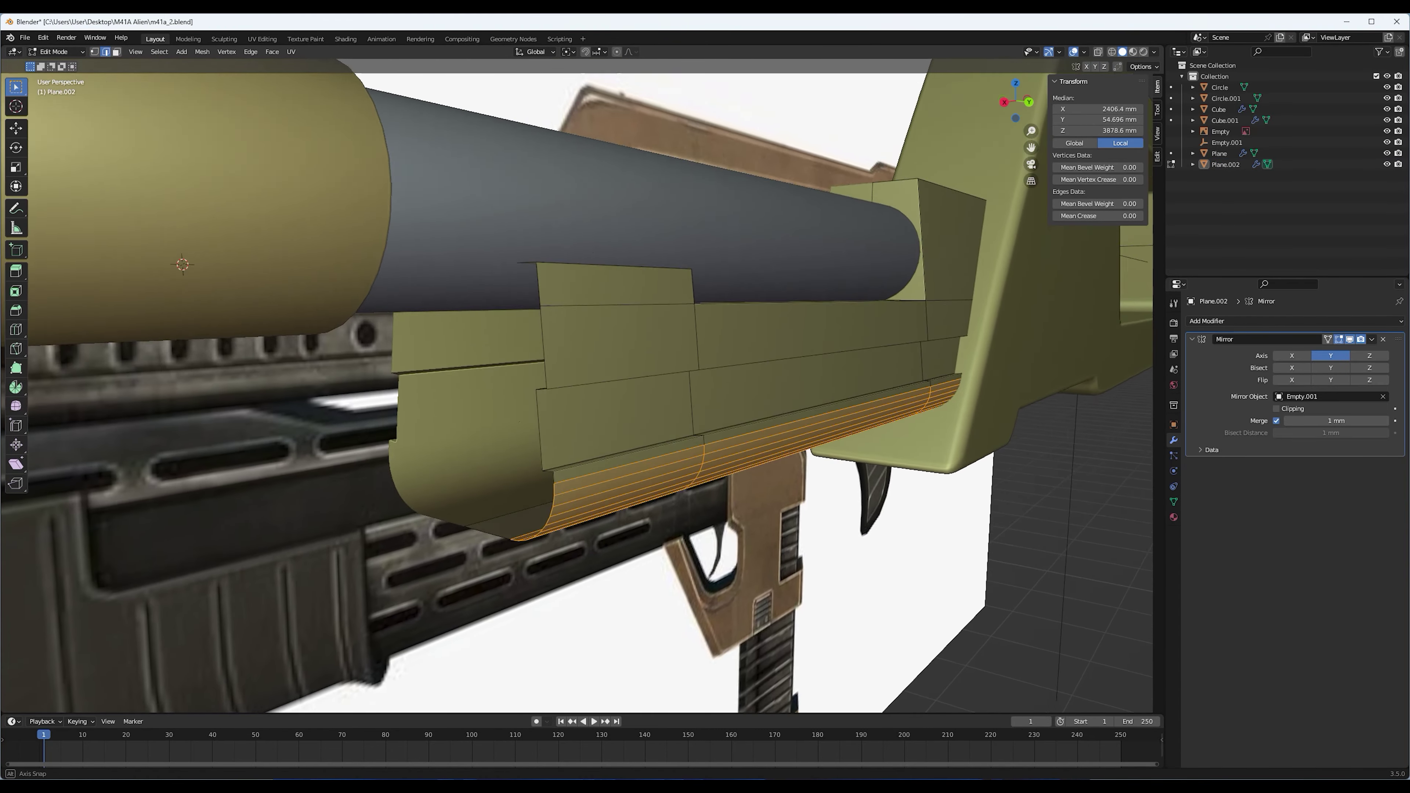
pyautogui.moveTo(556, 389); pyautogui.dragTo(589, 384, button='middle')
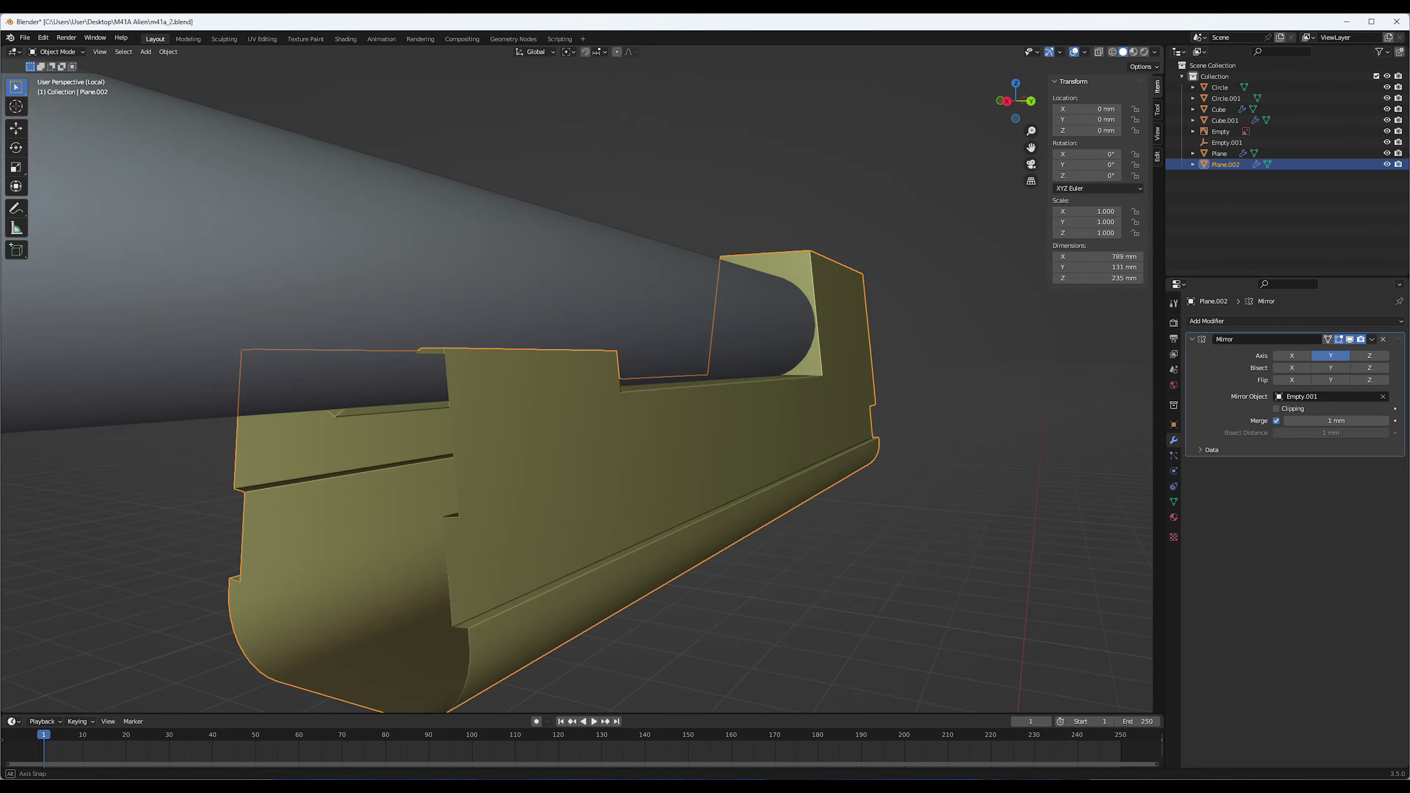
pyautogui.moveTo(578, 389); pyautogui.dragTo(610, 361, button='middle')
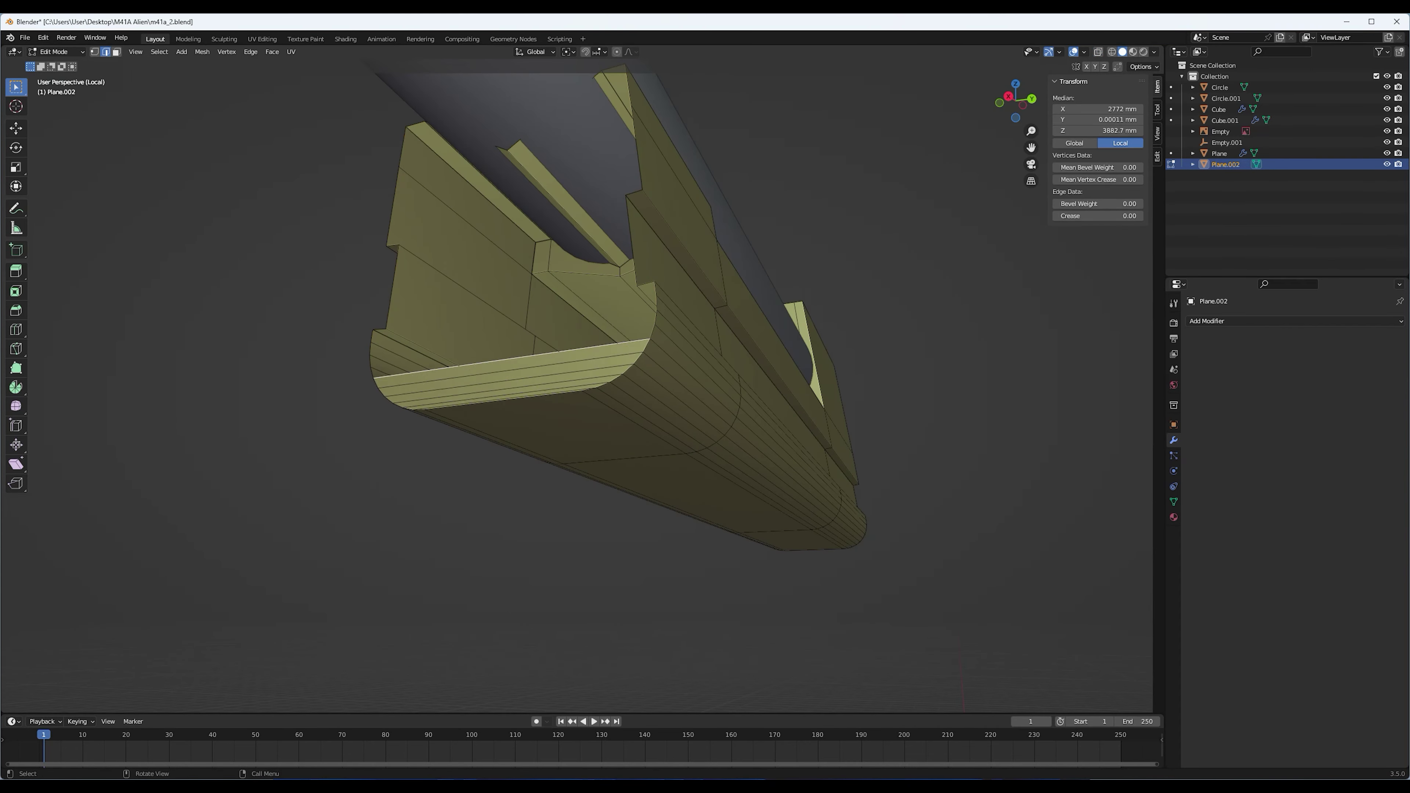
pyautogui.scroll(5, 578, 389)
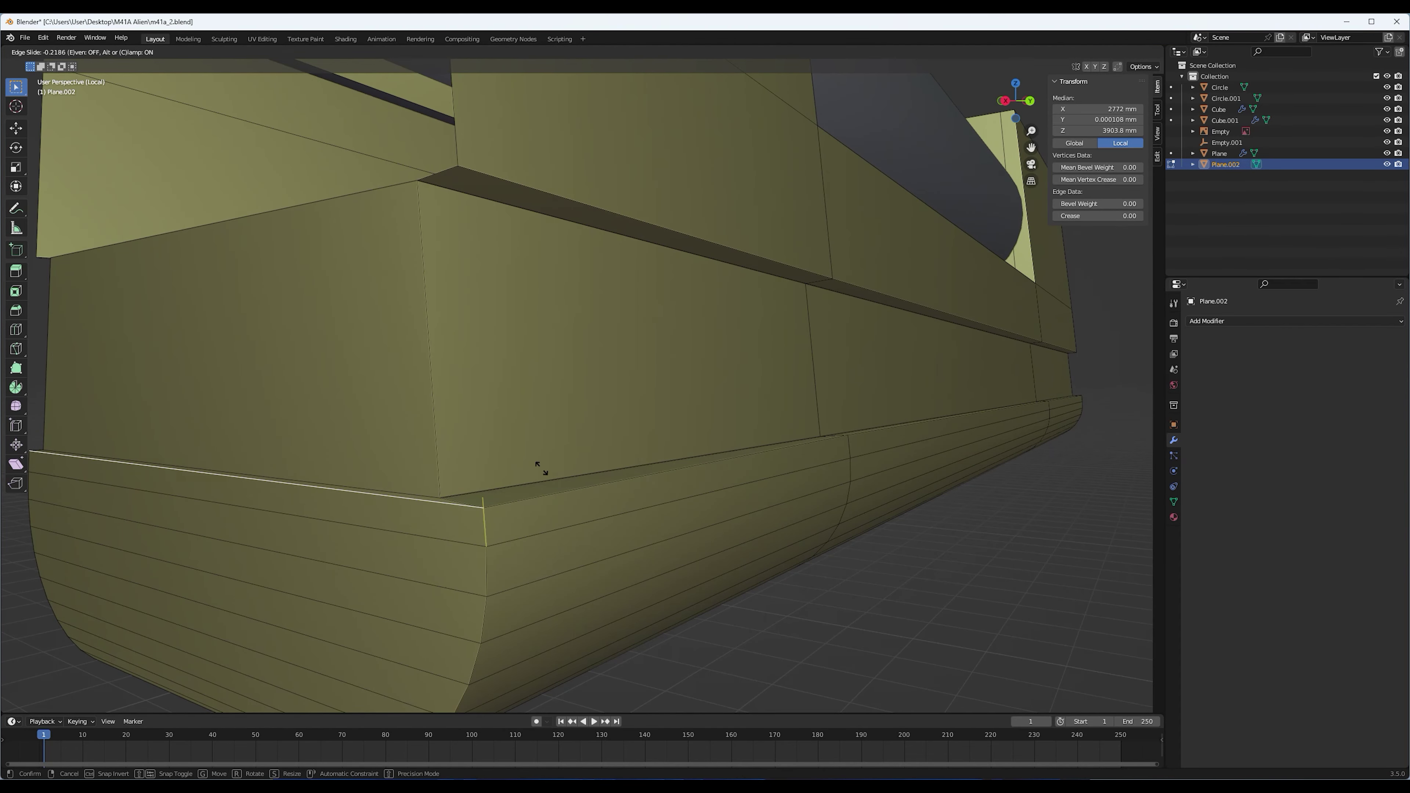
pyautogui.click(542, 469)
pyautogui.scroll(-5, 542, 468)
pyautogui.moveTo(542, 468); pyautogui.dragTo(555, 461, button='middle')
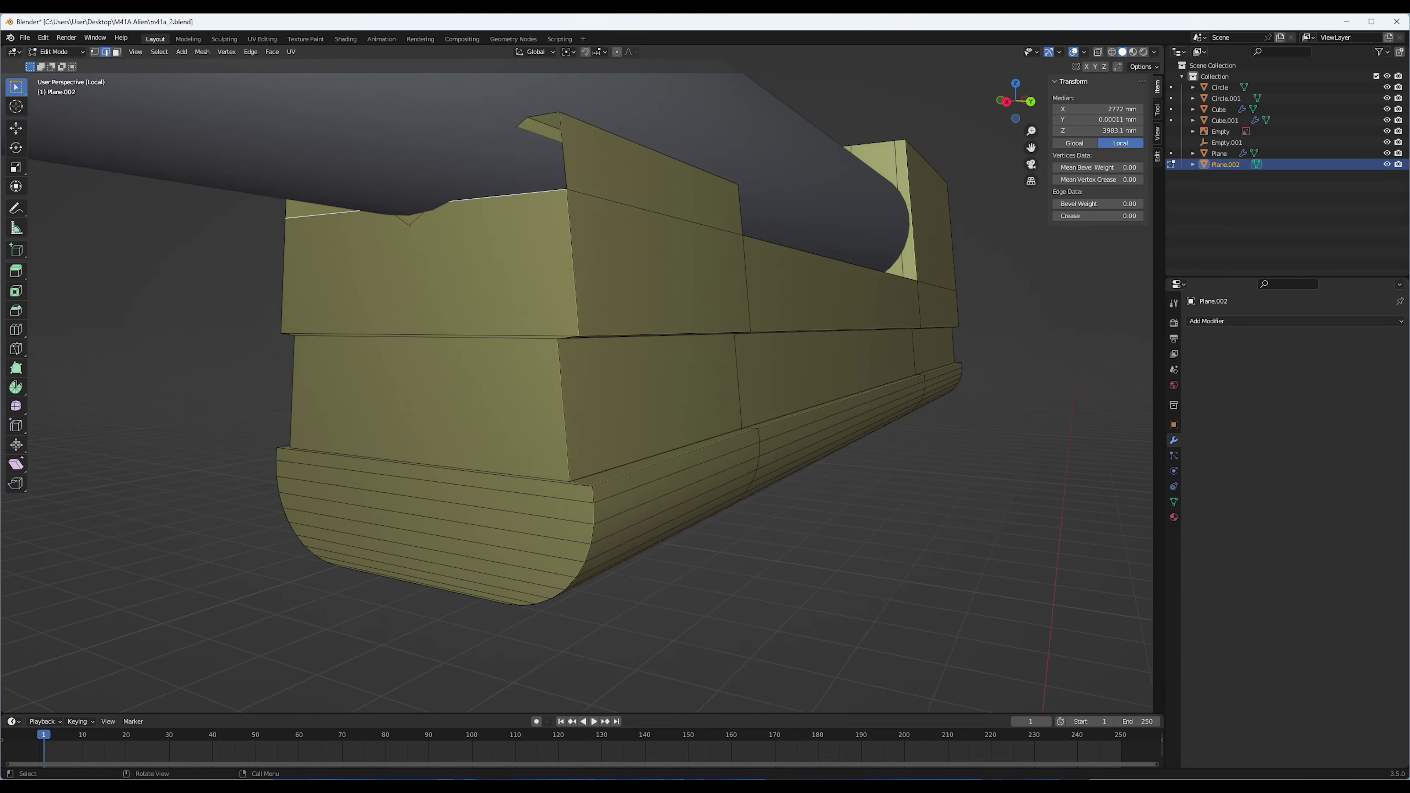
# Slide another edge loop, bevel the top centre edge, and exit Local View
pyautogui.scroll(-5, 577, 389)
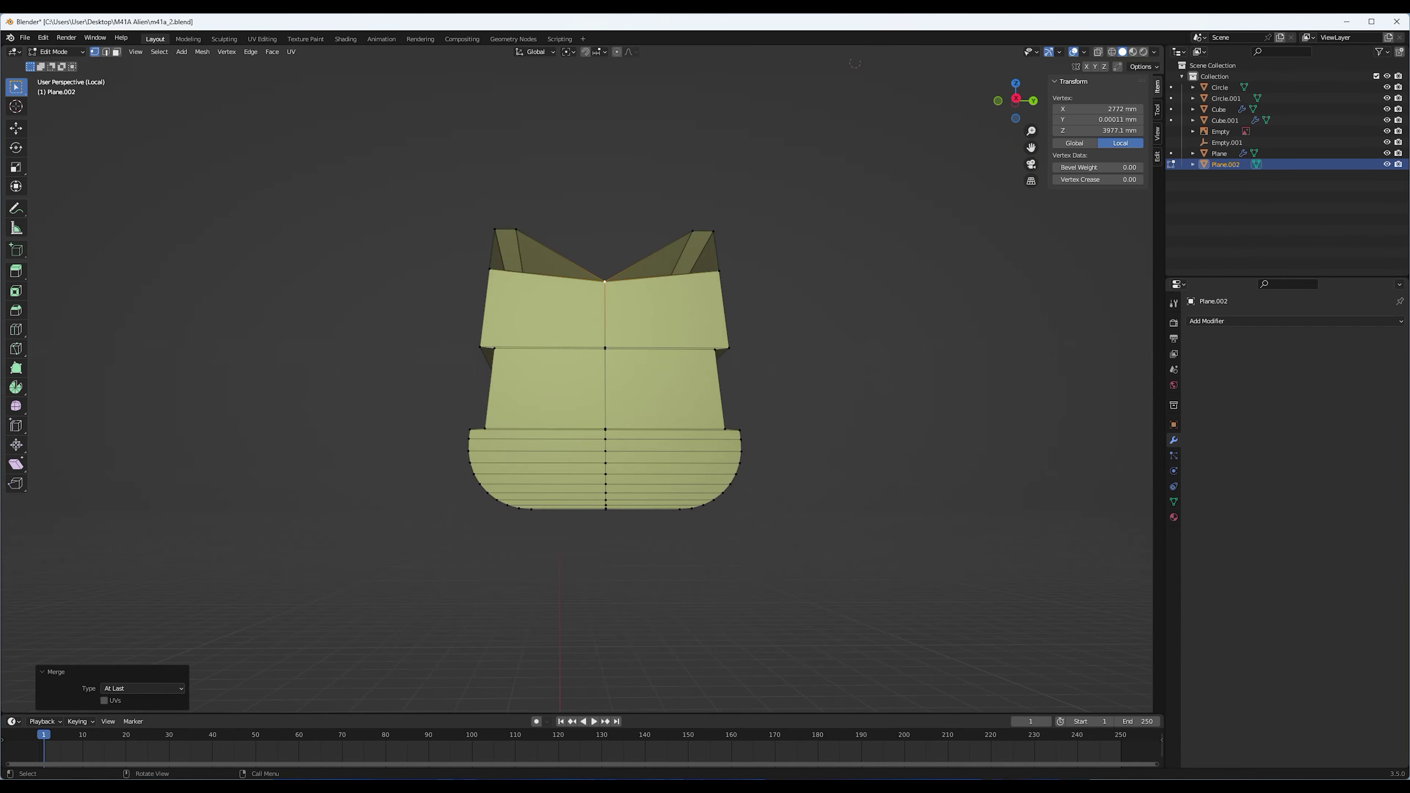
pyautogui.scroll(5, 496, 389)
pyautogui.keyDown('alt'); pyautogui.click(525, 433); pyautogui.keyUp('alt')
pyautogui.press('g')
pyautogui.press('g')
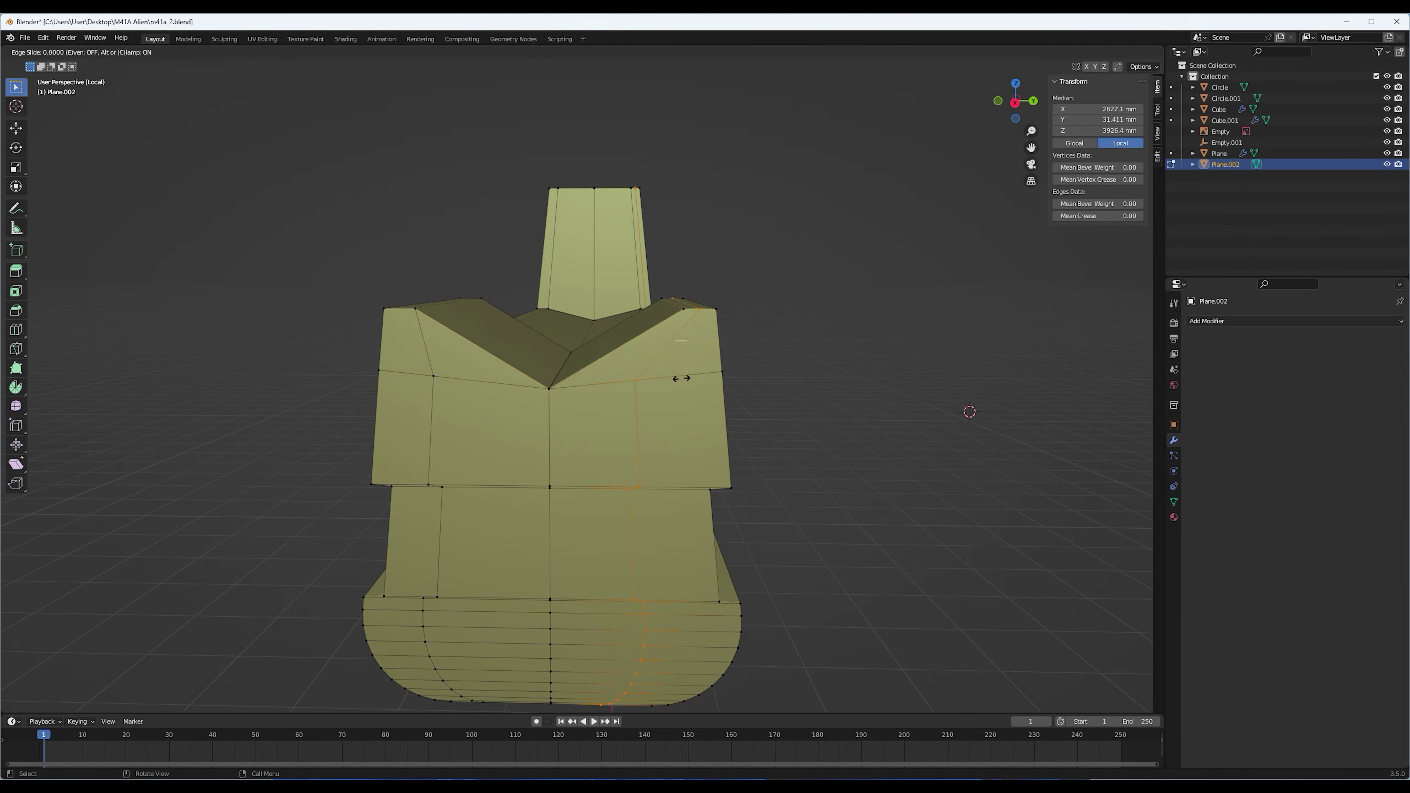
pyautogui.click(544, 455)
pyautogui.moveTo(544, 455); pyautogui.dragTo(561, 461, button='middle')
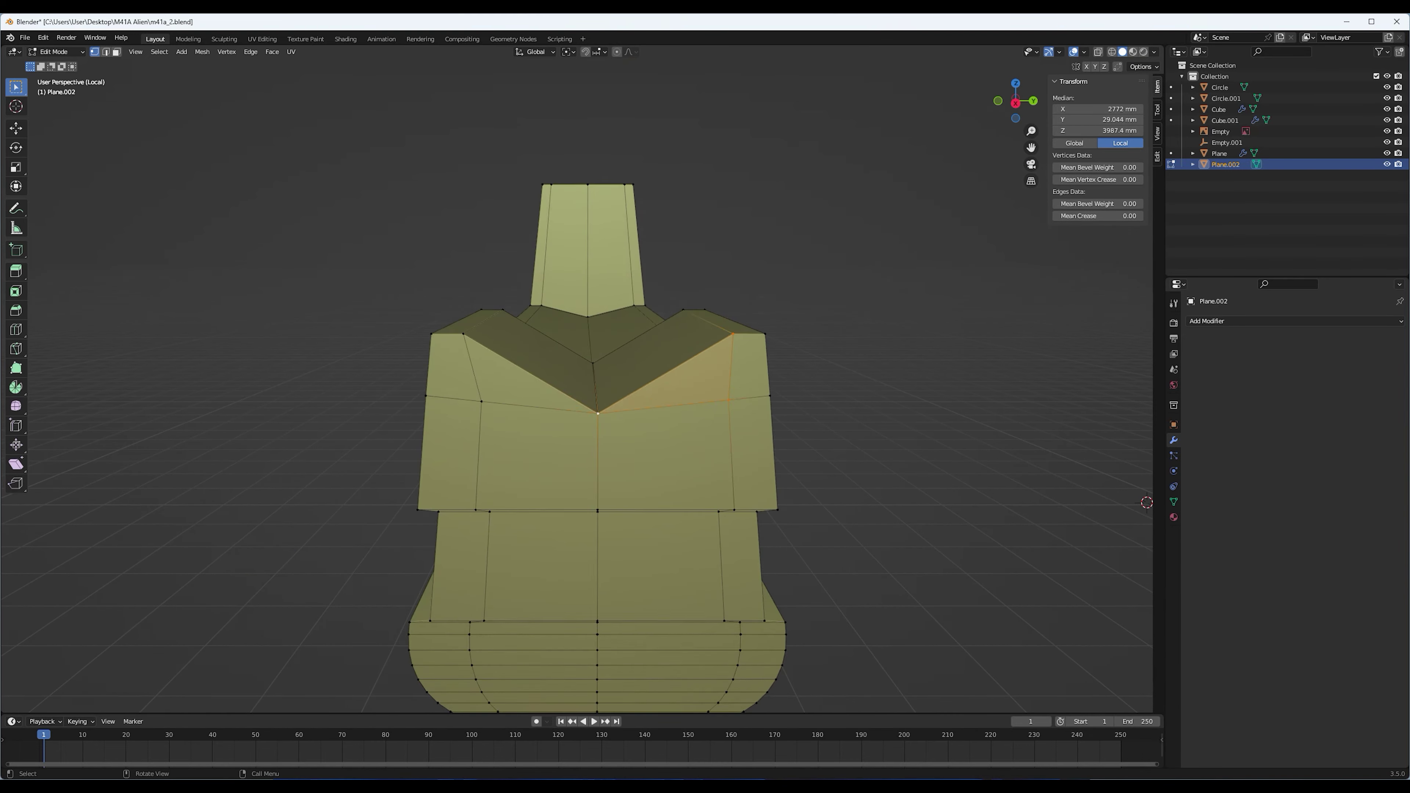
pyautogui.press('Return')
pyautogui.press('KP_Divide')
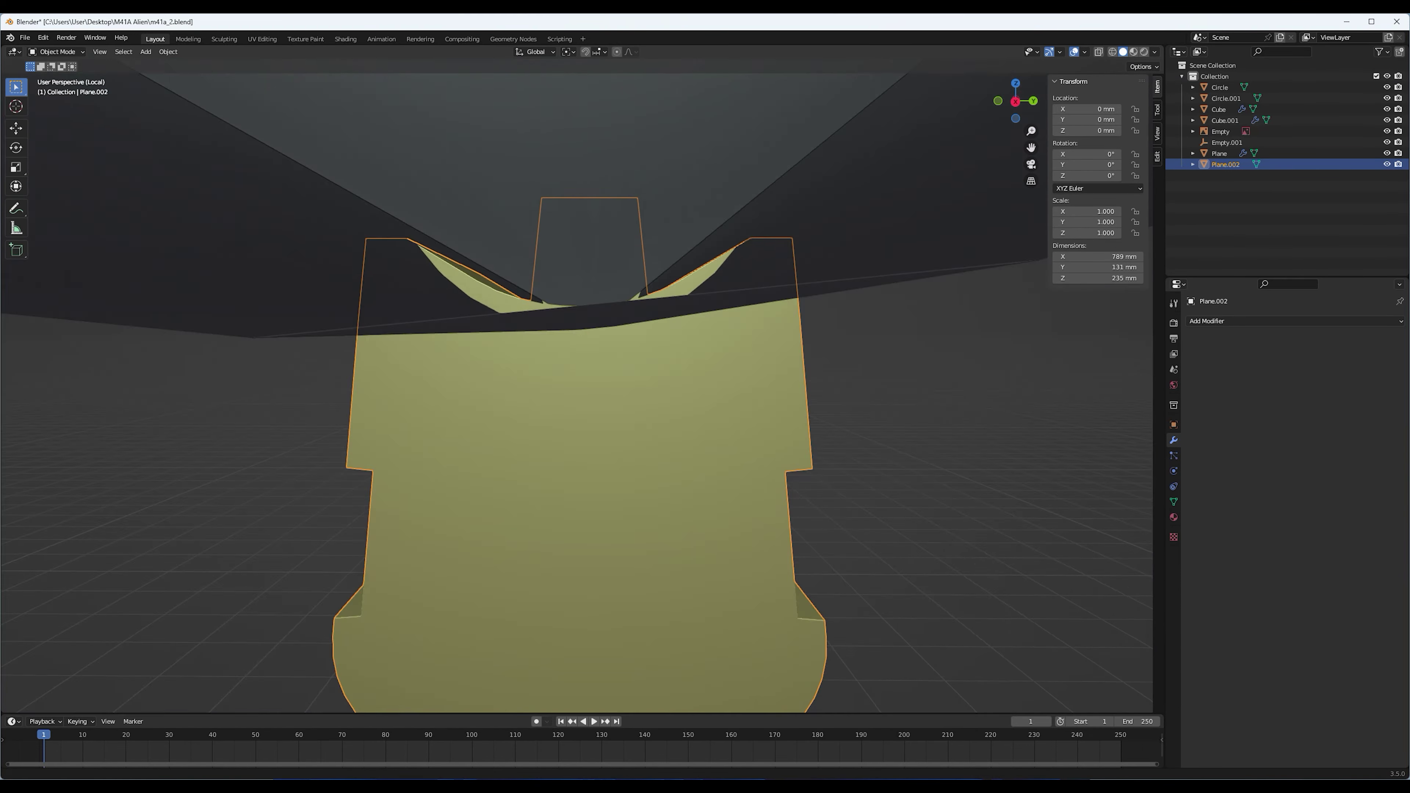
# Hide geometry, lower the curved strip in side view, and isolate the housing
pyautogui.press('Return')
pyautogui.press('h')
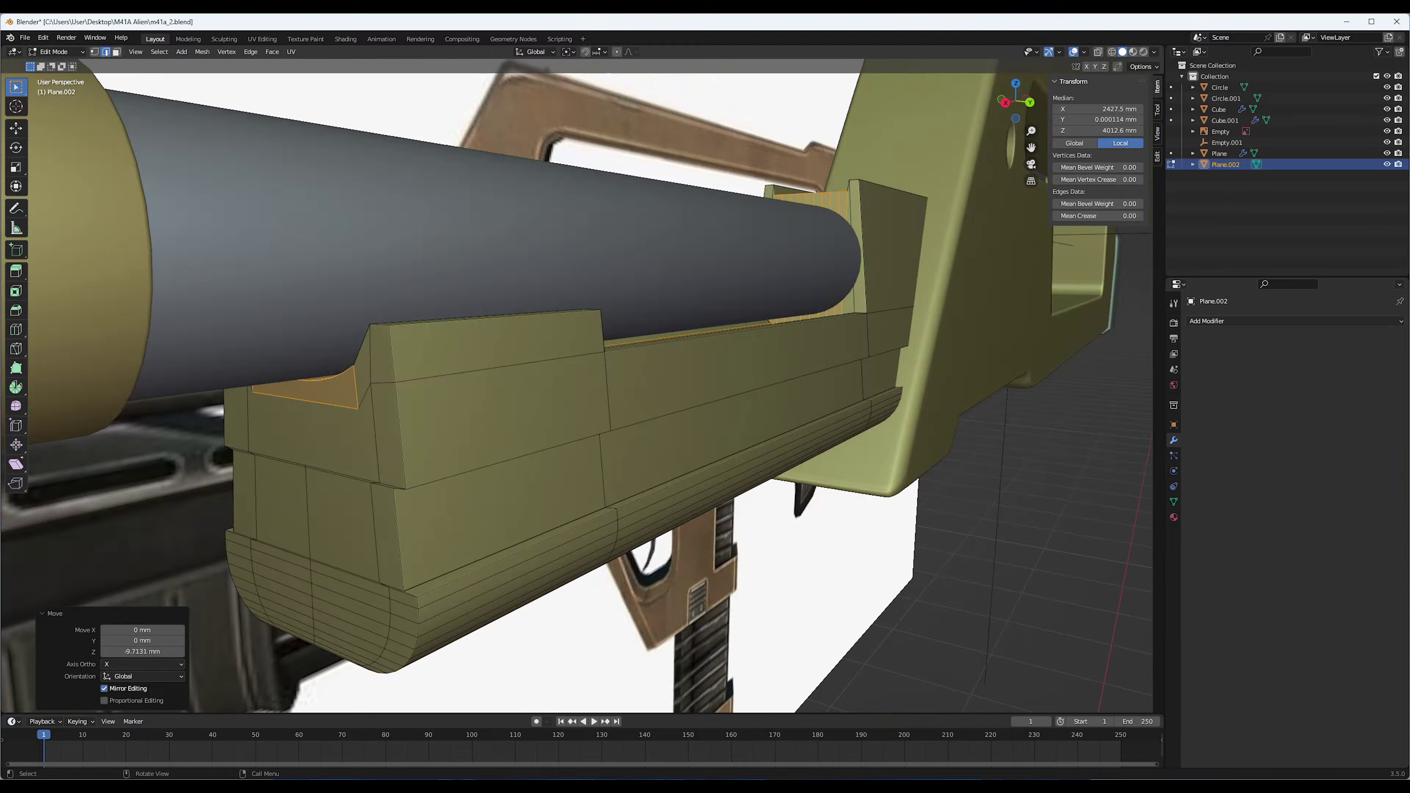
pyautogui.hotkey('shift', 'z')
pyautogui.press('KP_3')
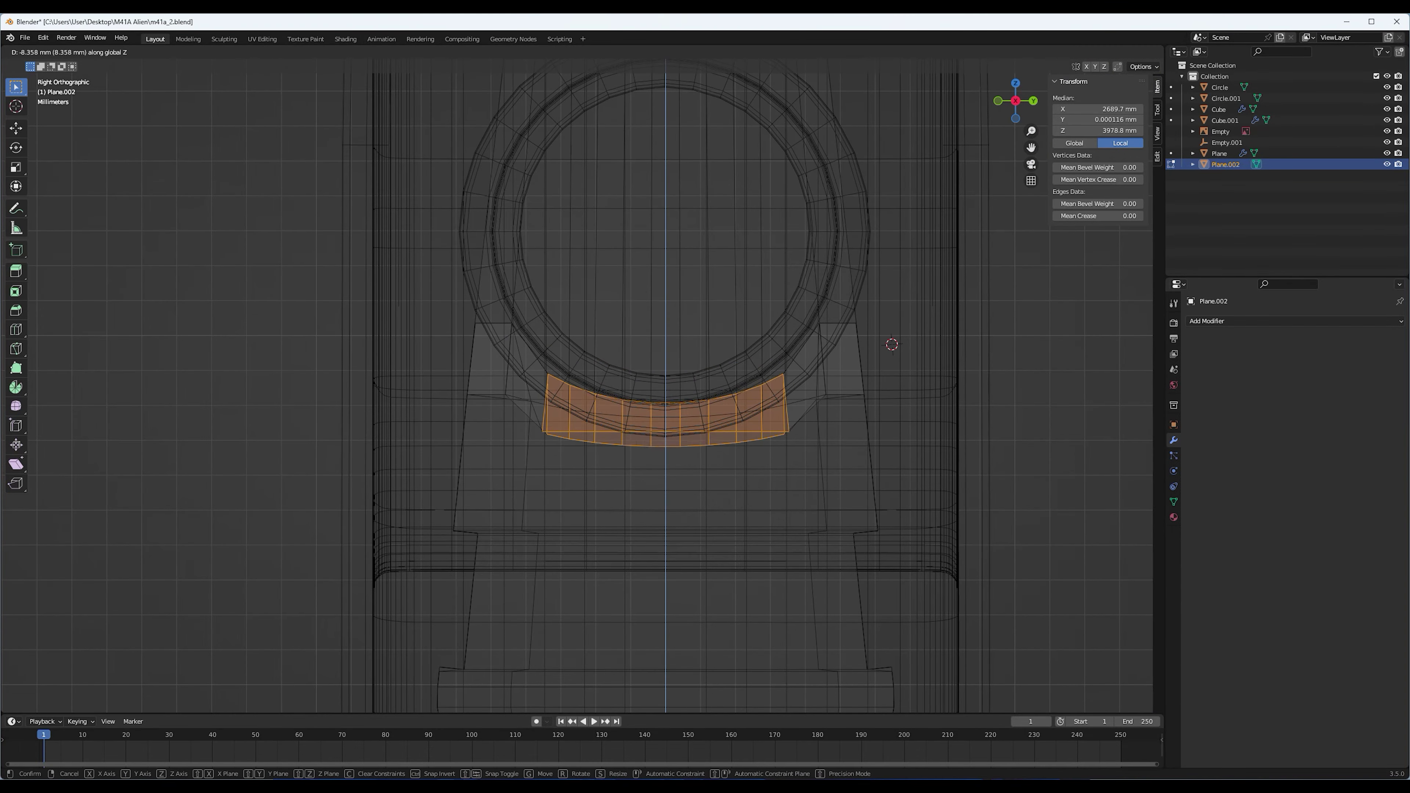
pyautogui.press('Return')
pyautogui.hotkey('shift', 'z')
pyautogui.press('Tab')
pyautogui.press('KP_Divide')
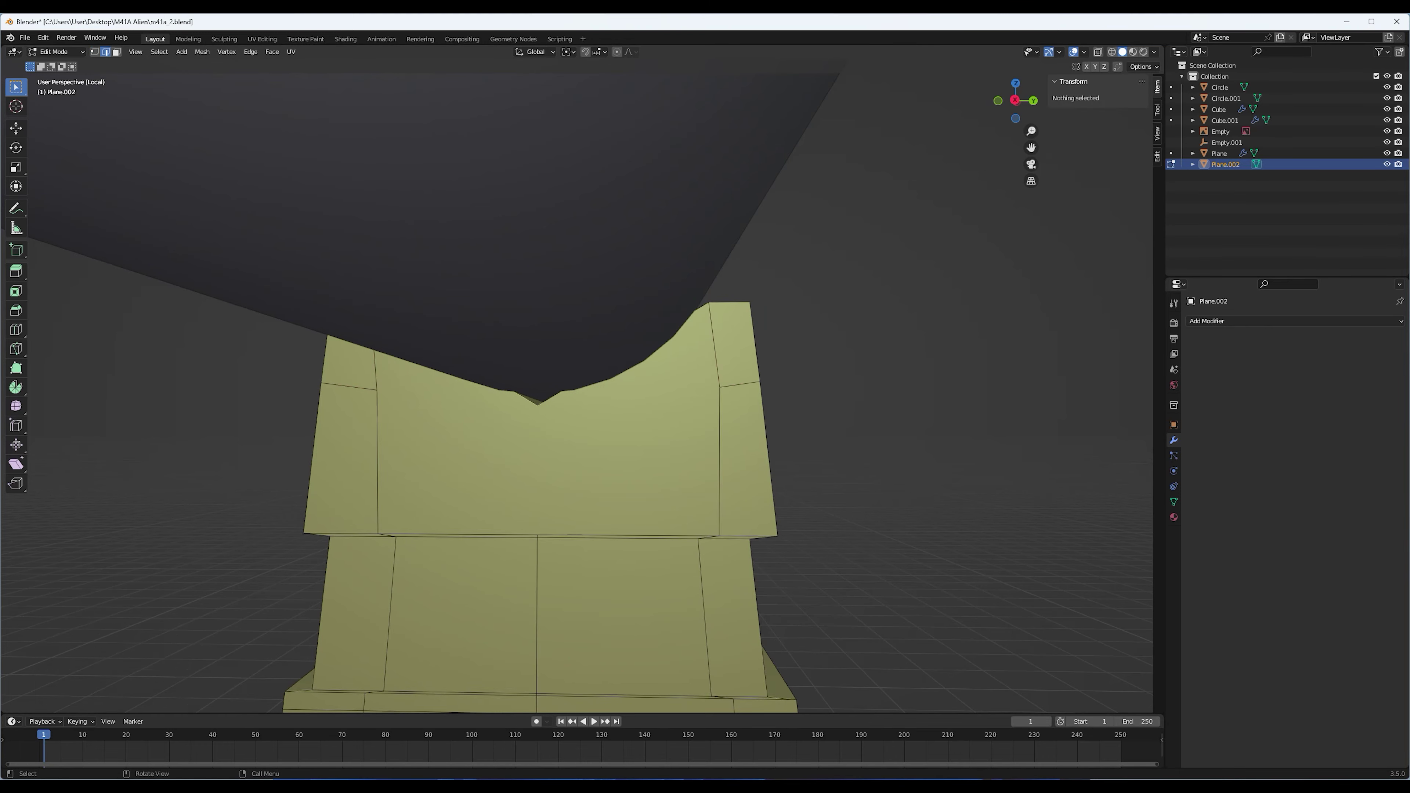
# Dissolve the cradle's top faces in see-through side view and save the file
pyautogui.press('a')
pyautogui.hotkey('alt', 'z')
pyautogui.press('g')
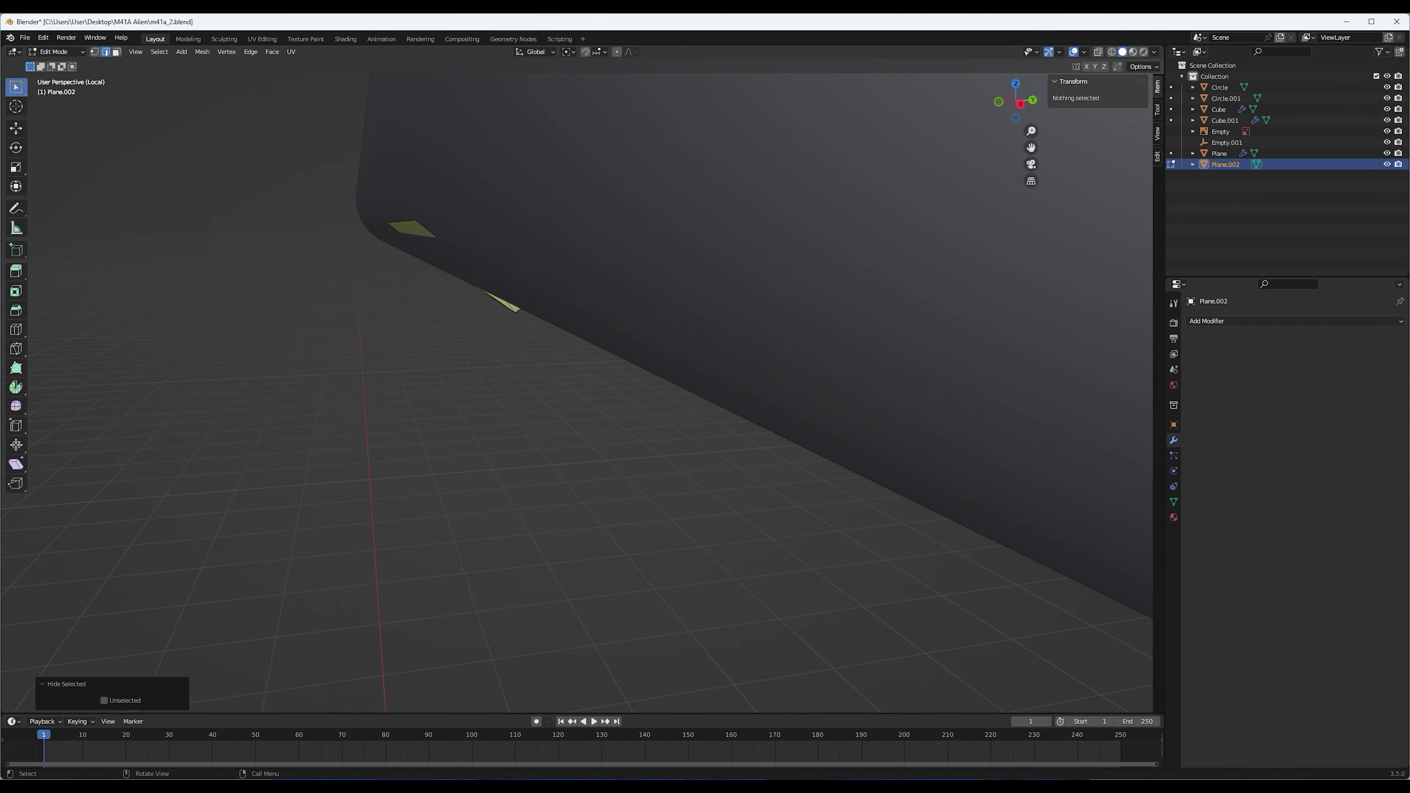
pyautogui.press('KP_3')
pyautogui.hotkey('alt', 'z')
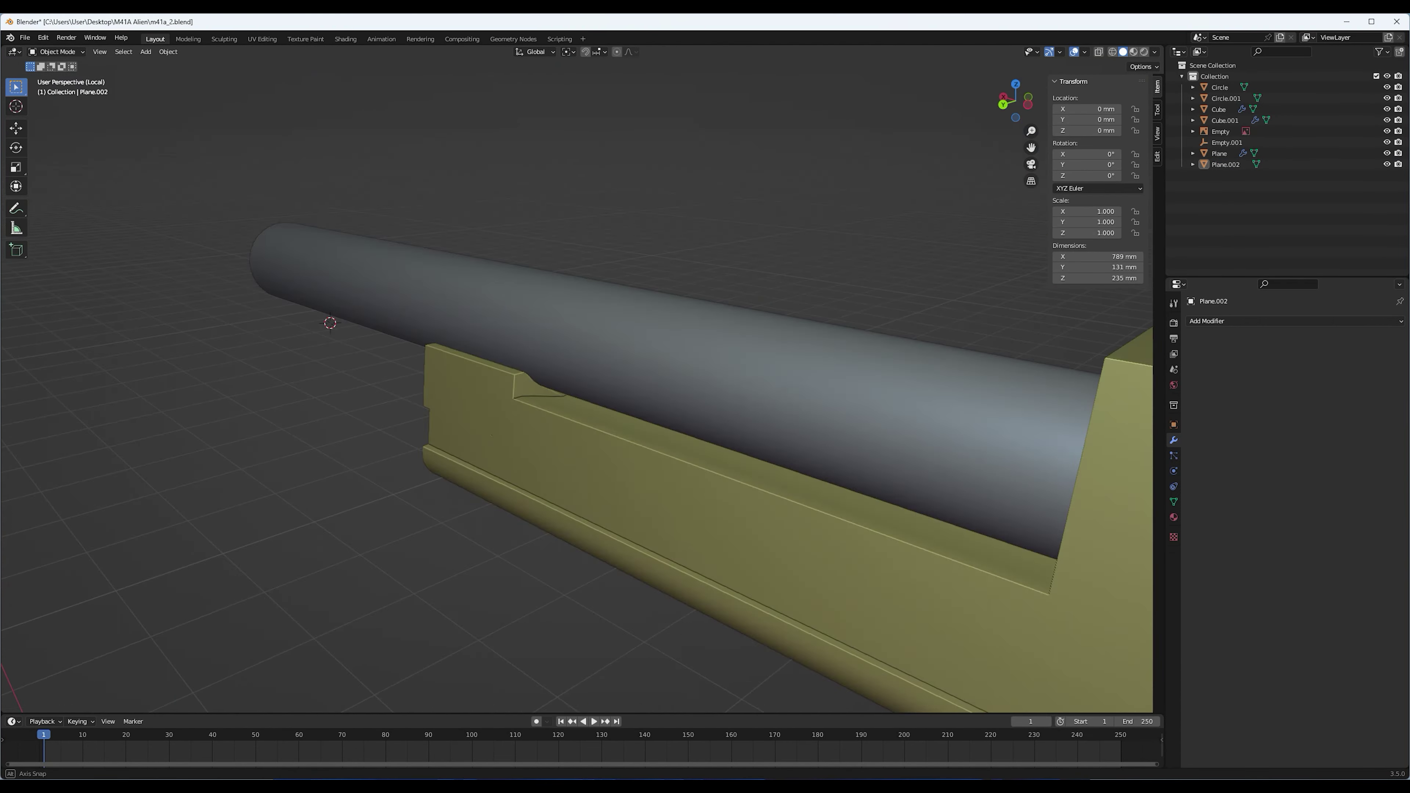
pyautogui.press('3')
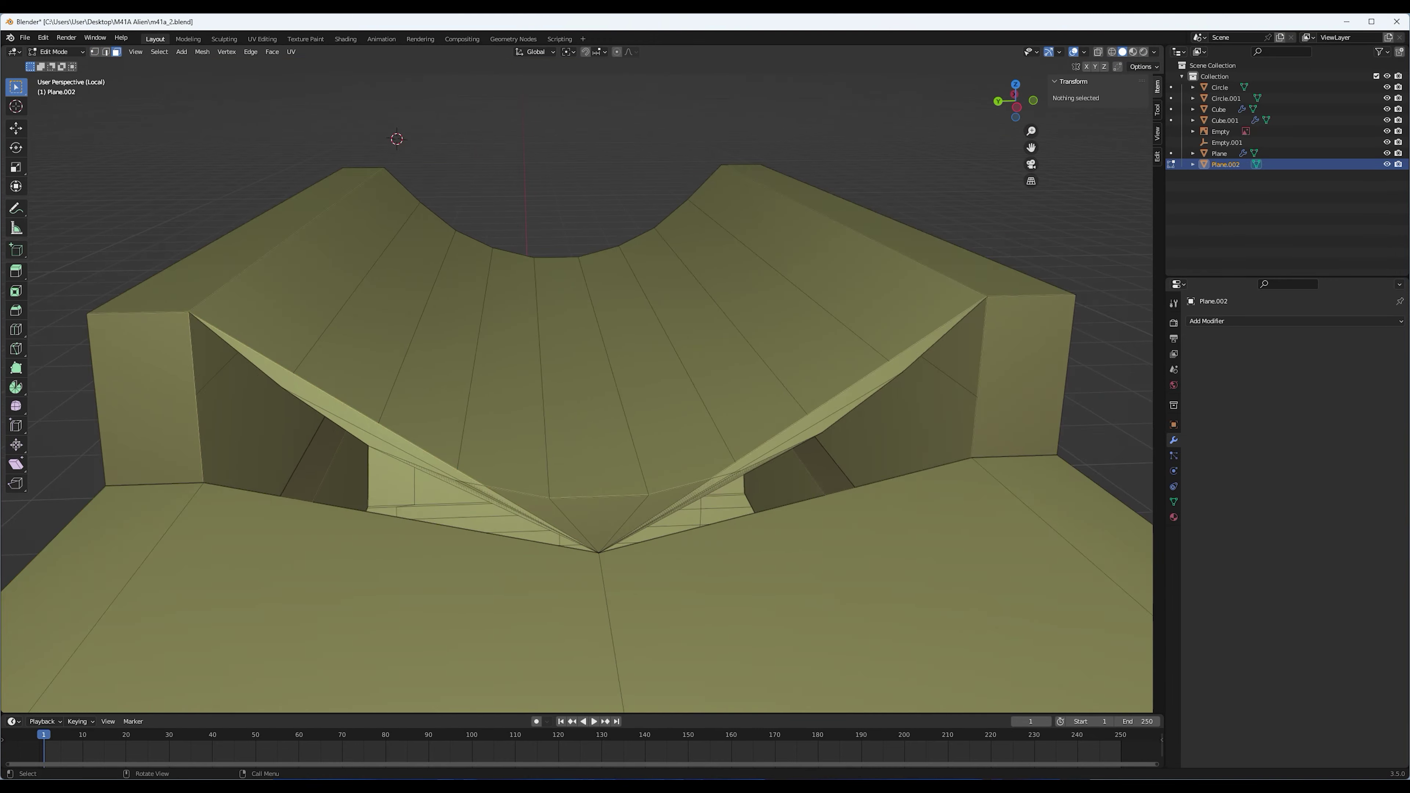
pyautogui.press('x')
pyautogui.press('Escape')
pyautogui.hotkey('ctrl', 's')
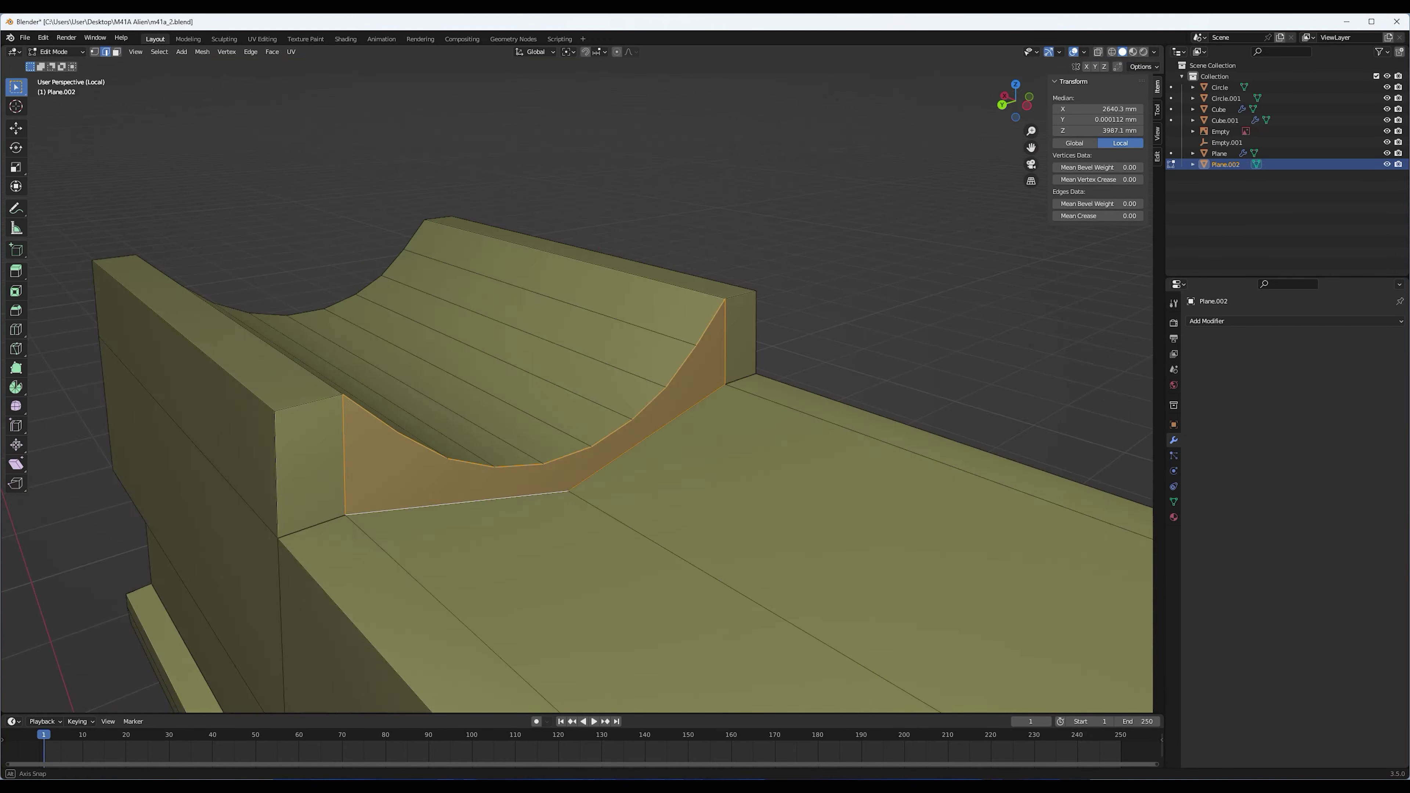
# Add a loop cut through the cradle and select an edge on its top
pyautogui.moveTo(577, 389); pyautogui.dragTo(722, 361, button='middle')
pyautogui.hotkey('ctrl', 'x')
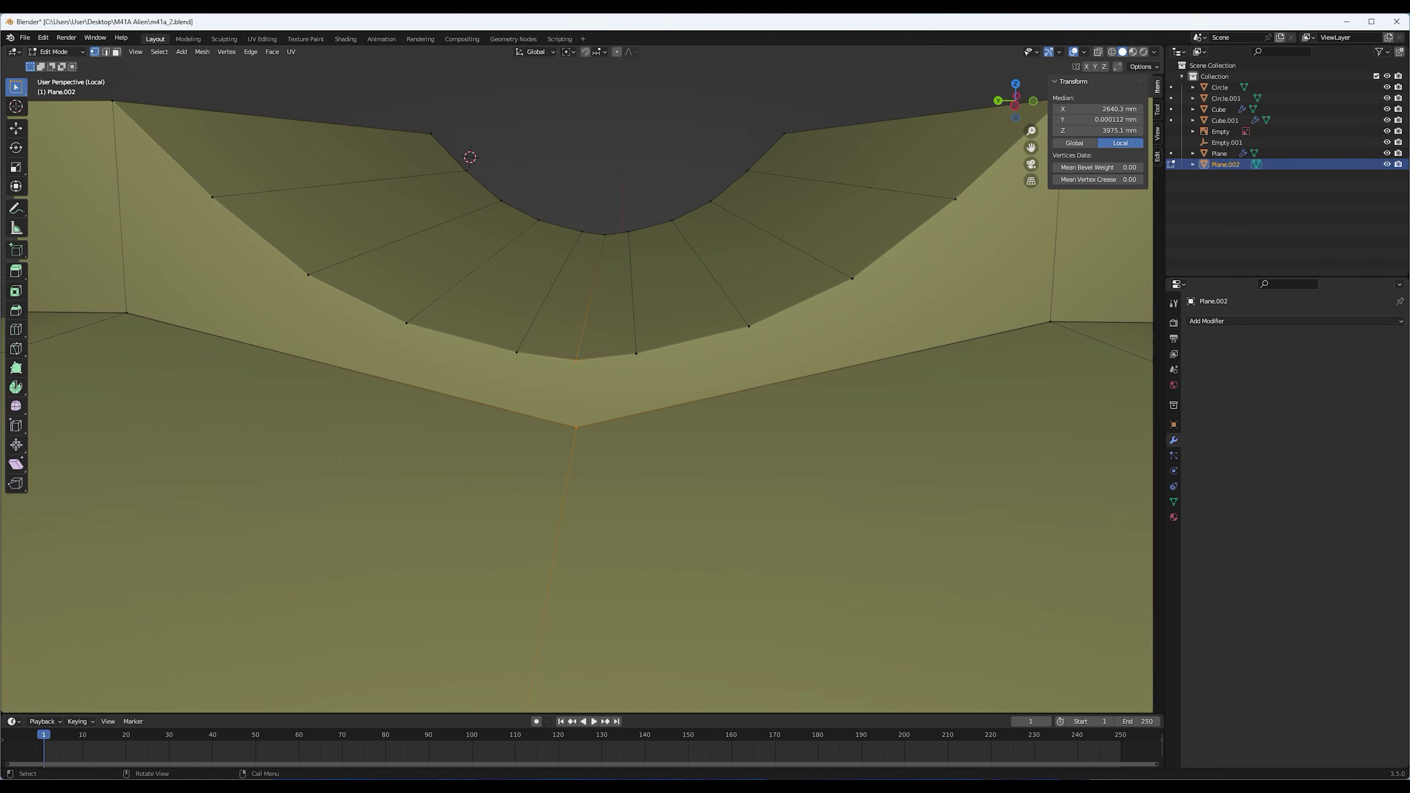
pyautogui.moveTo(555, 389)
pyautogui.mouseDown(button='middle')
pyautogui.moveTo(667, 389)
pyautogui.moveTo(666, 361)
pyautogui.moveTo(556, 361)
pyautogui.mouseUp(button='middle')
pyautogui.scroll(3, 522, 333)
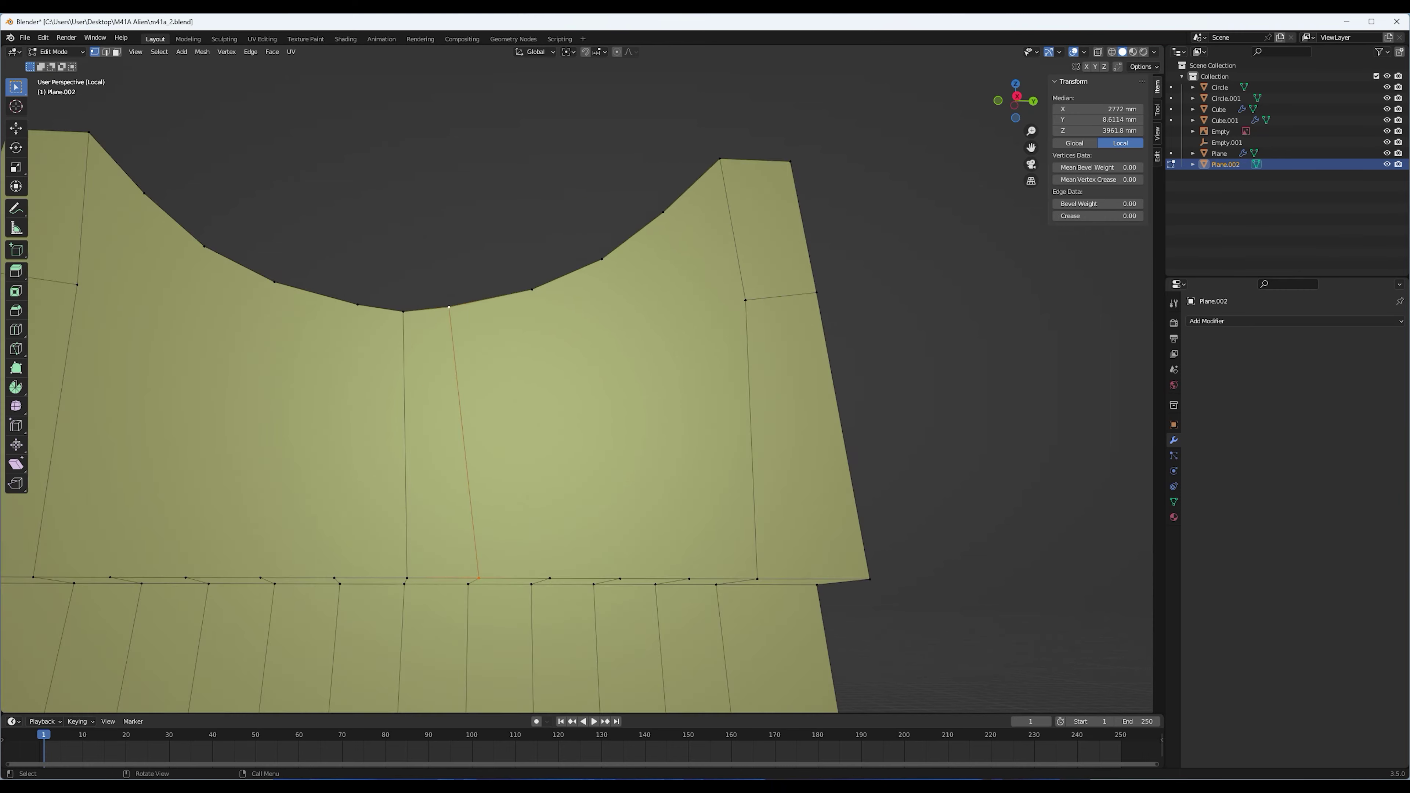
pyautogui.click(578, 428)
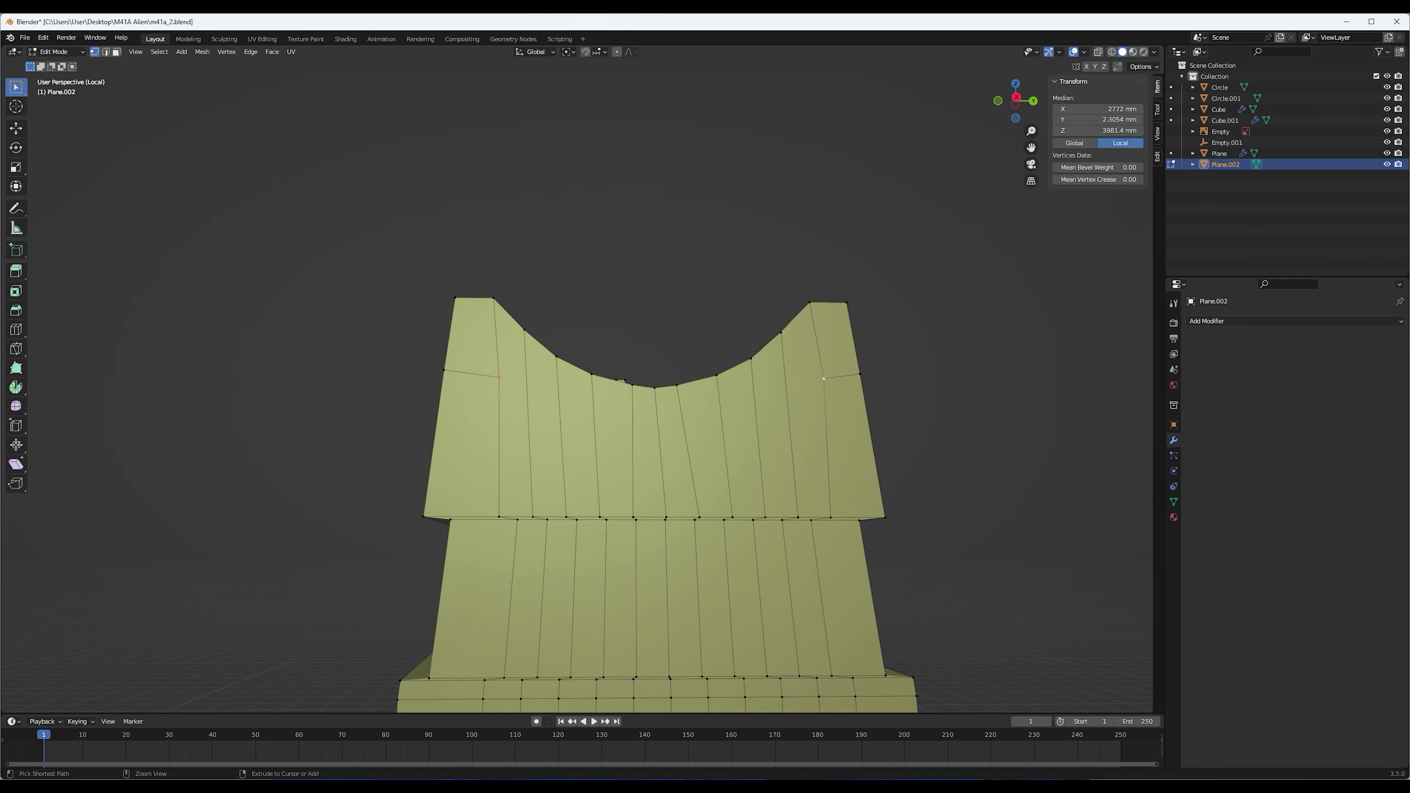
pyautogui.press('KP_Divide')
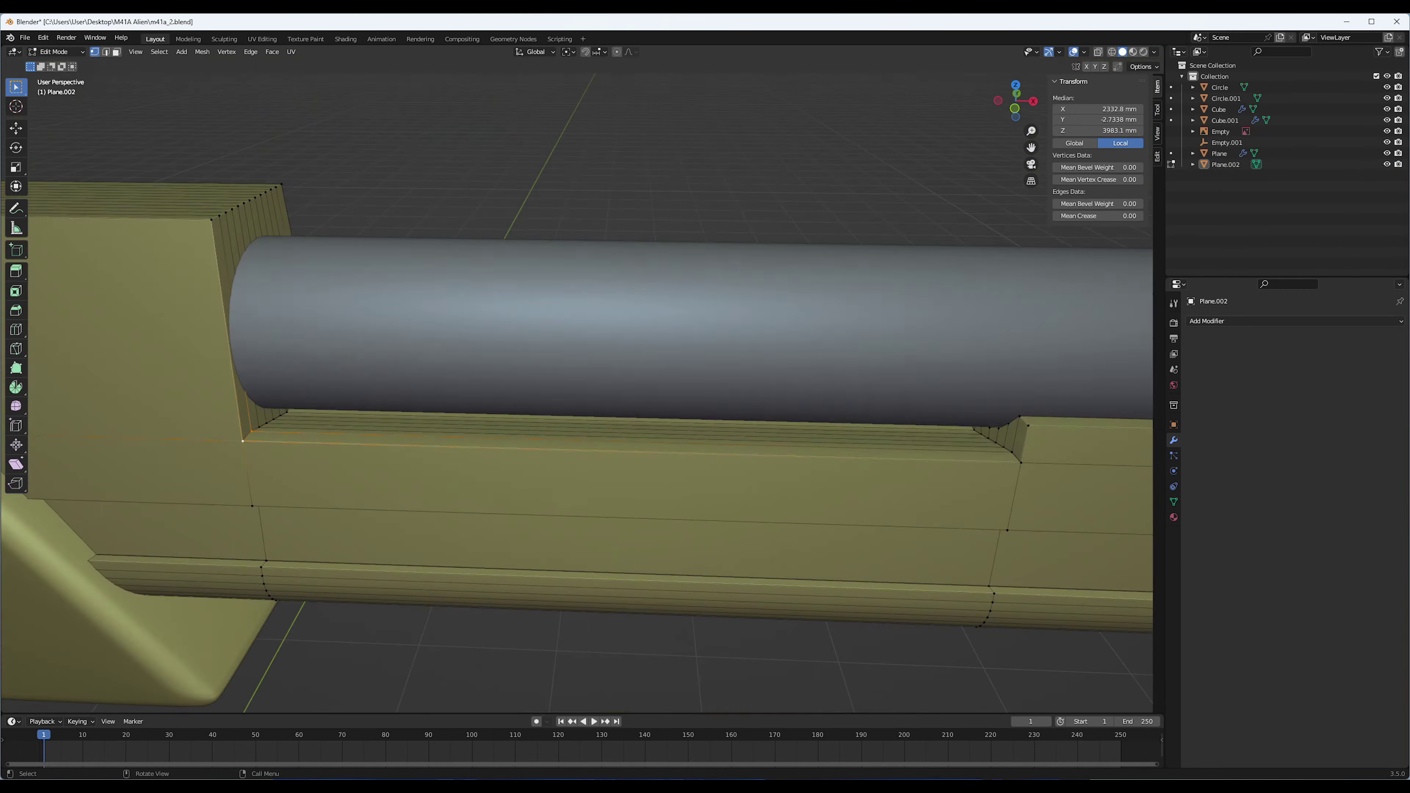
# Bevel the edge path around the housing and select the lower rim path
pyautogui.moveTo(578, 389)
pyautogui.mouseDown(button='middle')
pyautogui.moveTo(500, 361)
pyautogui.moveTo(556, 333)
pyautogui.moveTo(710, 419)
pyautogui.moveTo(666, 389)
pyautogui.moveTo(722, 400)
pyautogui.moveTo(746, 433)
pyautogui.mouseUp(button='middle')
pyautogui.keyDown('ctrl'); pyautogui.click(711, 419); pyautogui.keyUp('ctrl')
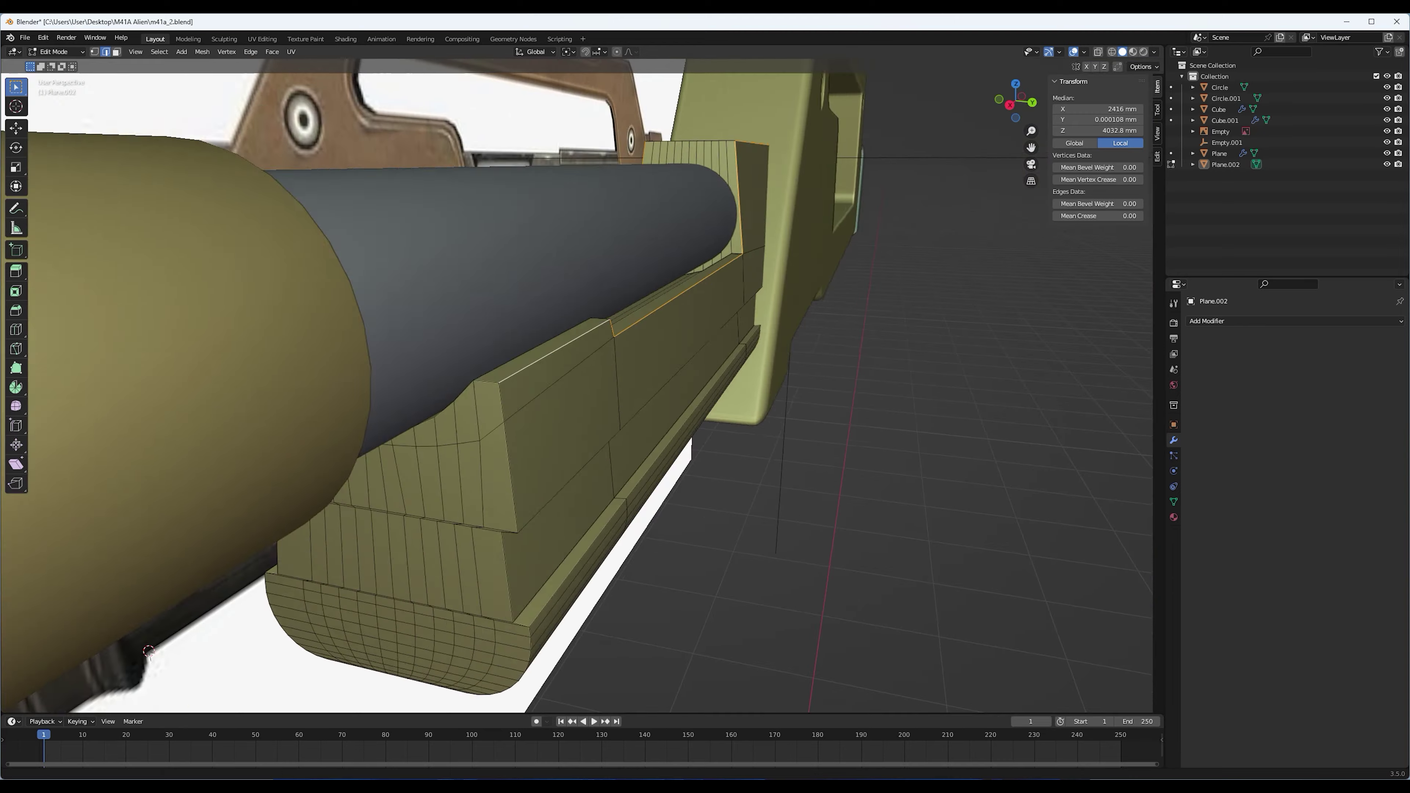
pyautogui.hotkey('ctrl', 'b')
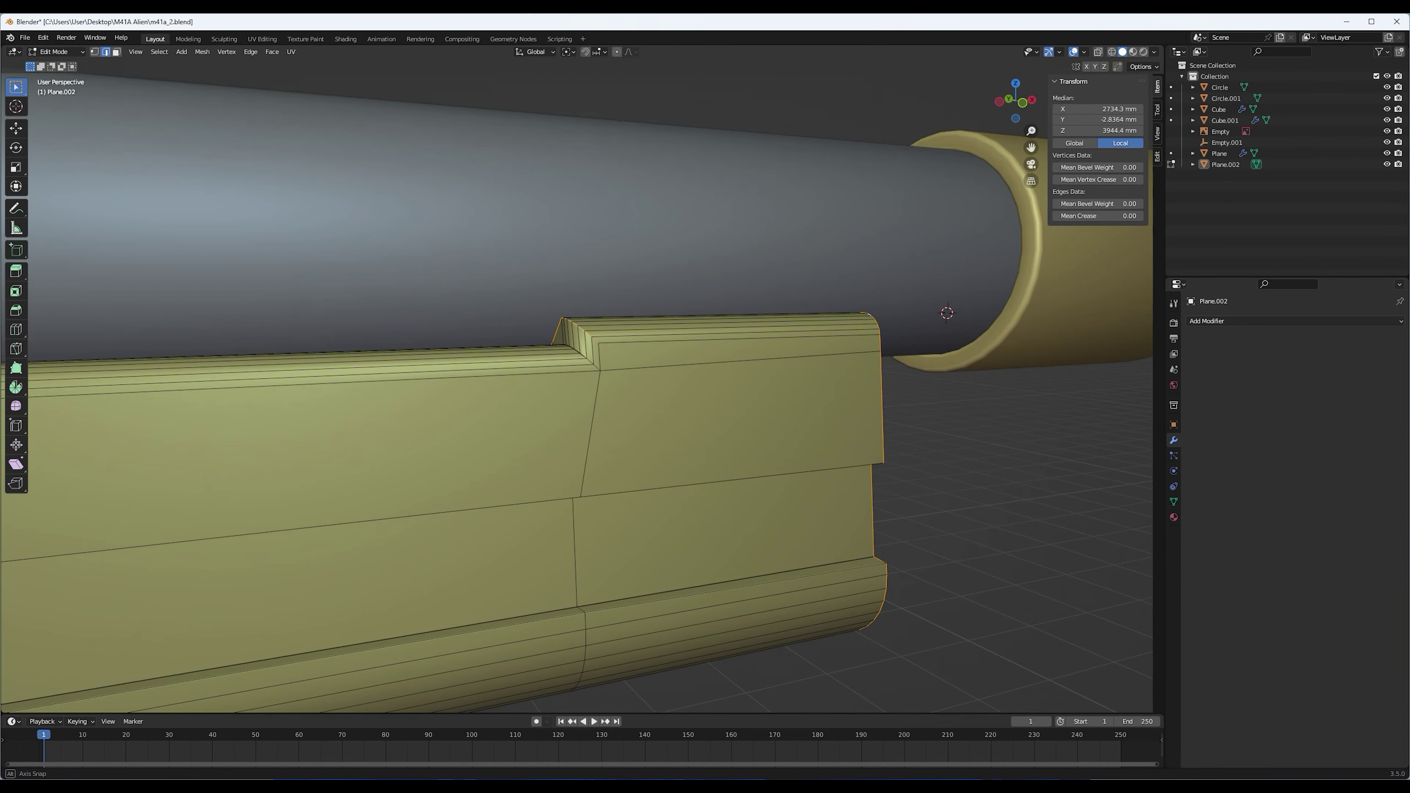
pyautogui.moveTo(555, 361)
pyautogui.mouseDown(button='middle')
pyautogui.moveTo(611, 344)
pyautogui.moveTo(583, 378)
pyautogui.moveTo(639, 355)
pyautogui.moveTo(611, 389)
pyautogui.mouseUp(button='middle')
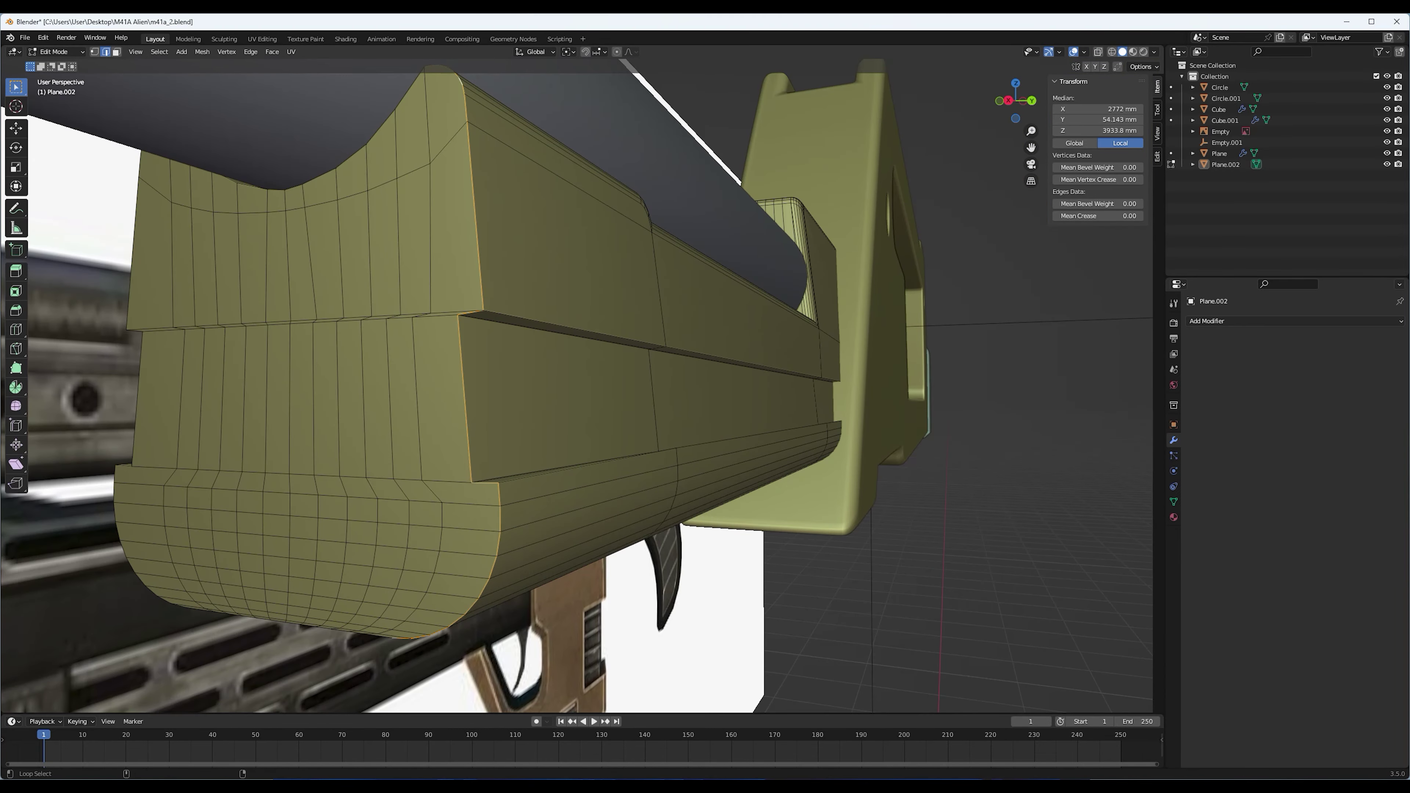
pyautogui.moveTo(577, 389)
pyautogui.mouseDown(button='middle')
pyautogui.moveTo(666, 361)
pyautogui.moveTo(611, 389)
pyautogui.moveTo(622, 384)
pyautogui.mouseUp(button='middle')
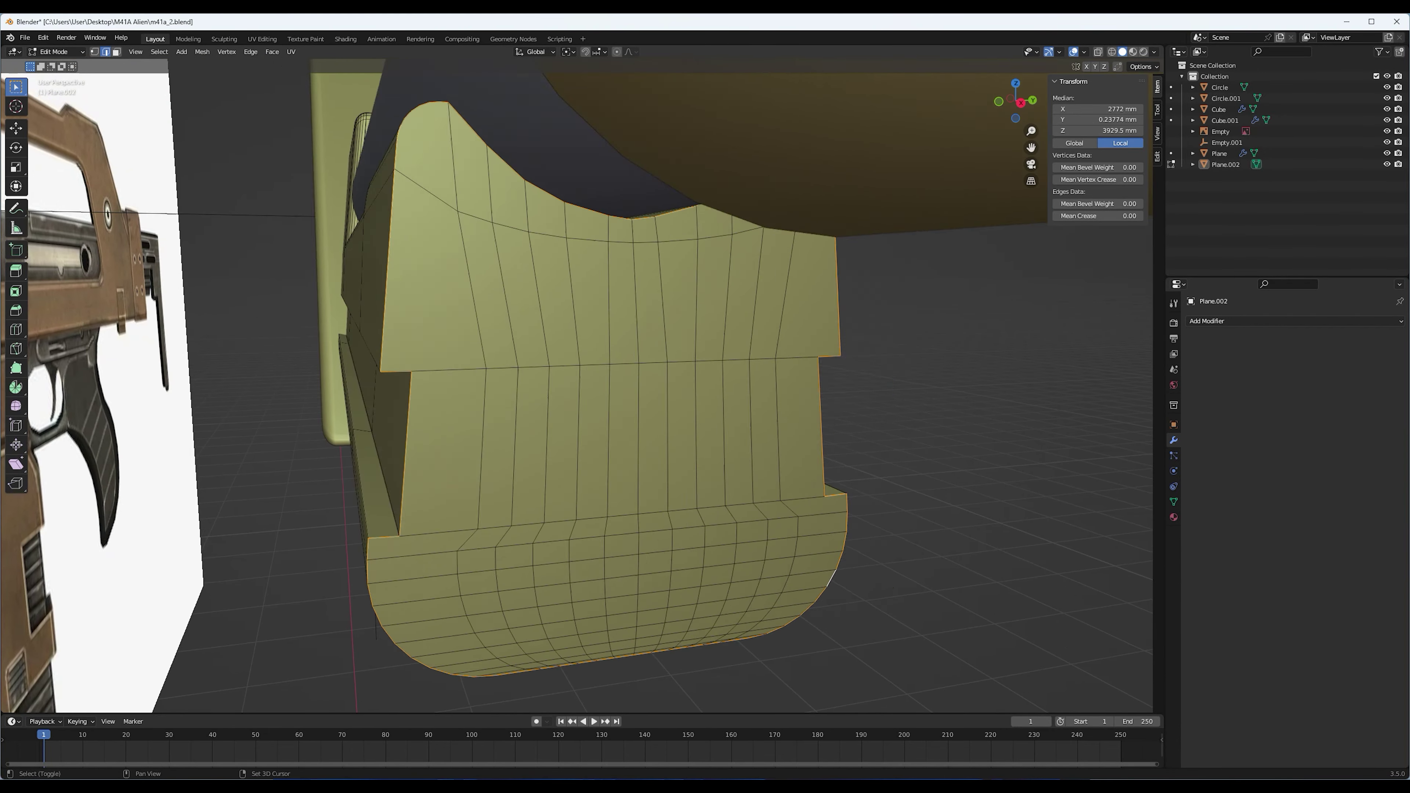
pyautogui.keyDown('ctrl'); pyautogui.click(666, 431); pyautogui.keyUp('ctrl')
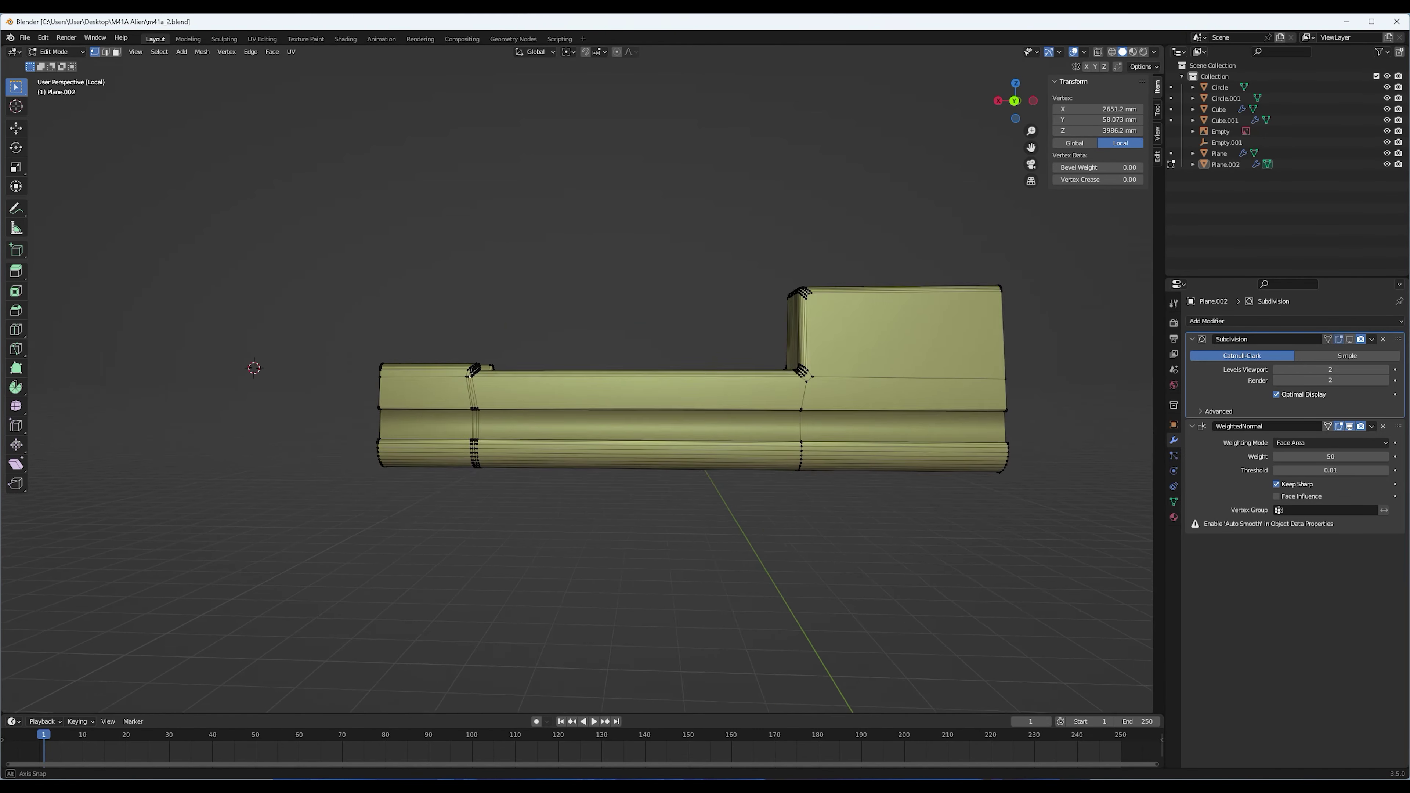
# Add a Mirror modifier mirroring the forend housing across Y around Empty.001
pyautogui.press('KP_3')
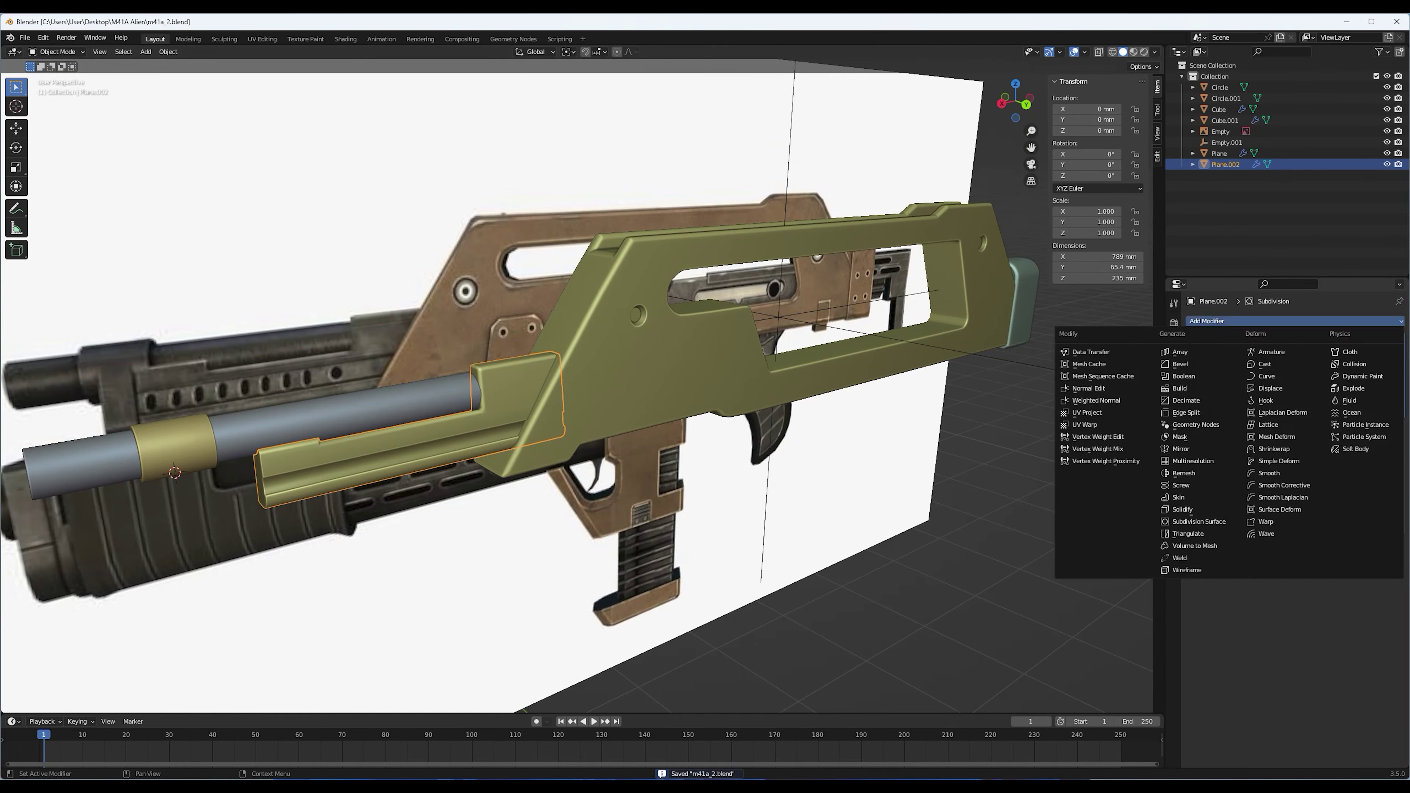
pyautogui.click(1181, 449)
pyautogui.click(1330, 559)
pyautogui.moveTo(556, 389); pyautogui.dragTo(694, 389, button='middle')
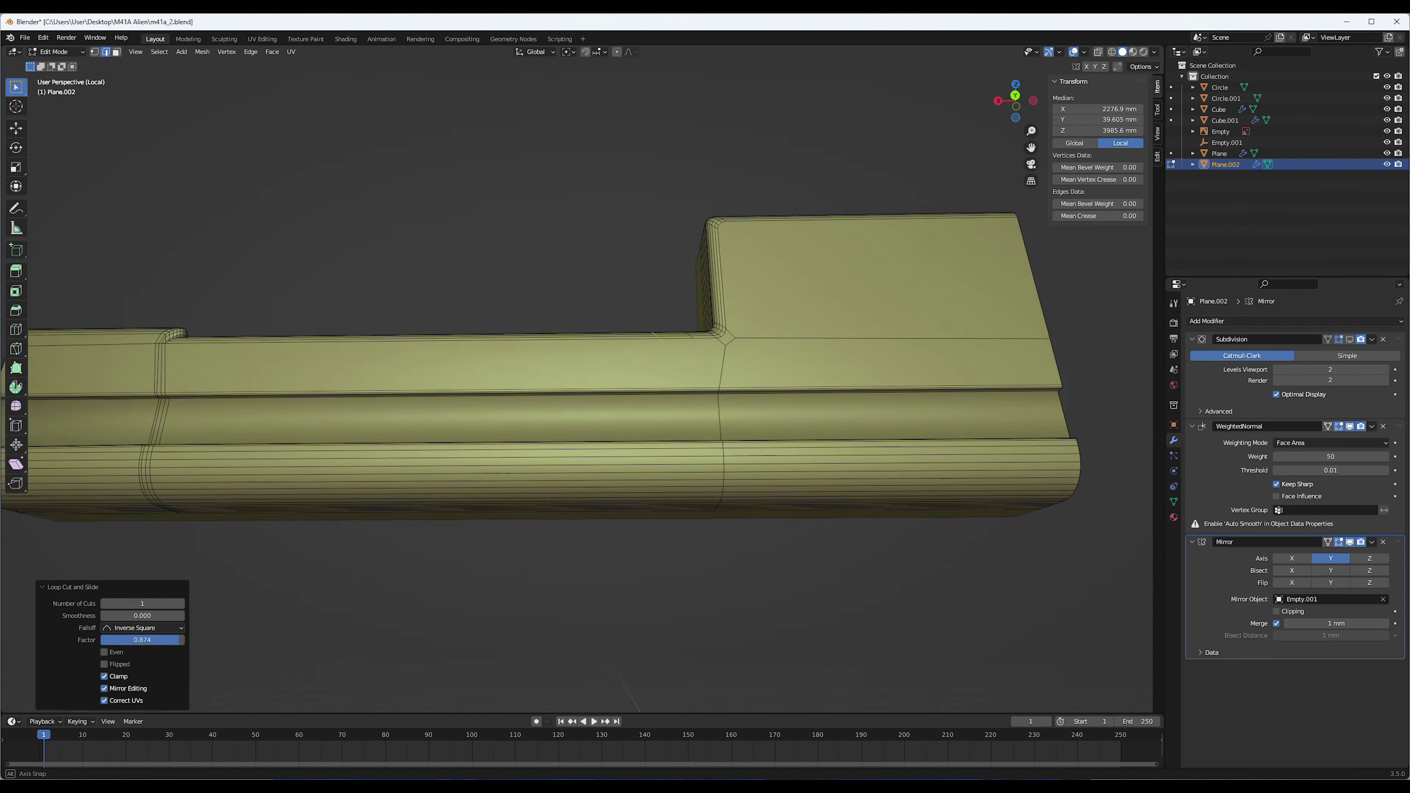
# Add and slide extra edge loops along the housing side, then check it from Back Orthographic
pyautogui.hotkey('ctrl', 'r')
pyautogui.click(788, 439)
pyautogui.moveTo(611, 333); pyautogui.dragTo(833, 306, button='middle')
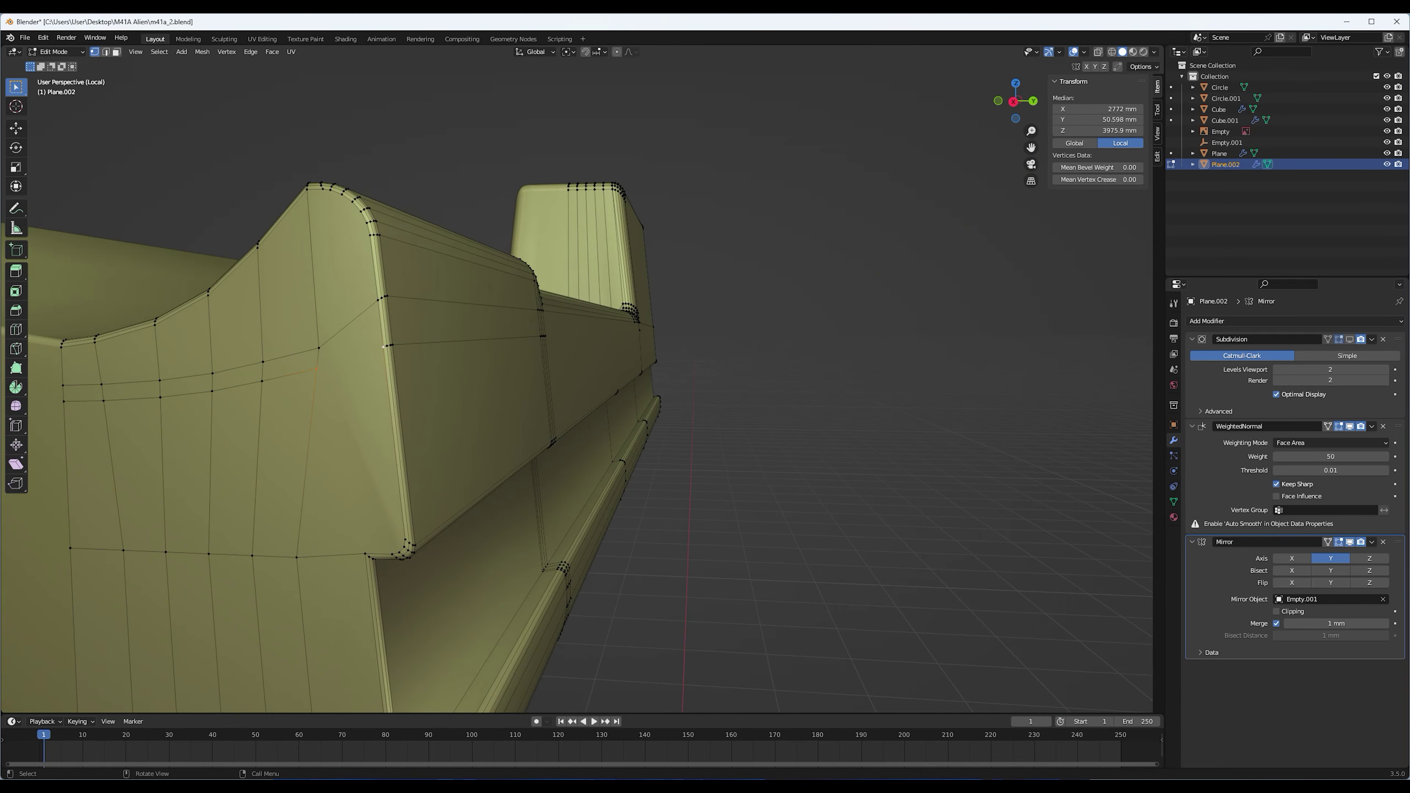
pyautogui.hotkey('ctrl', 'x')
pyautogui.press('g')
pyautogui.press('g')
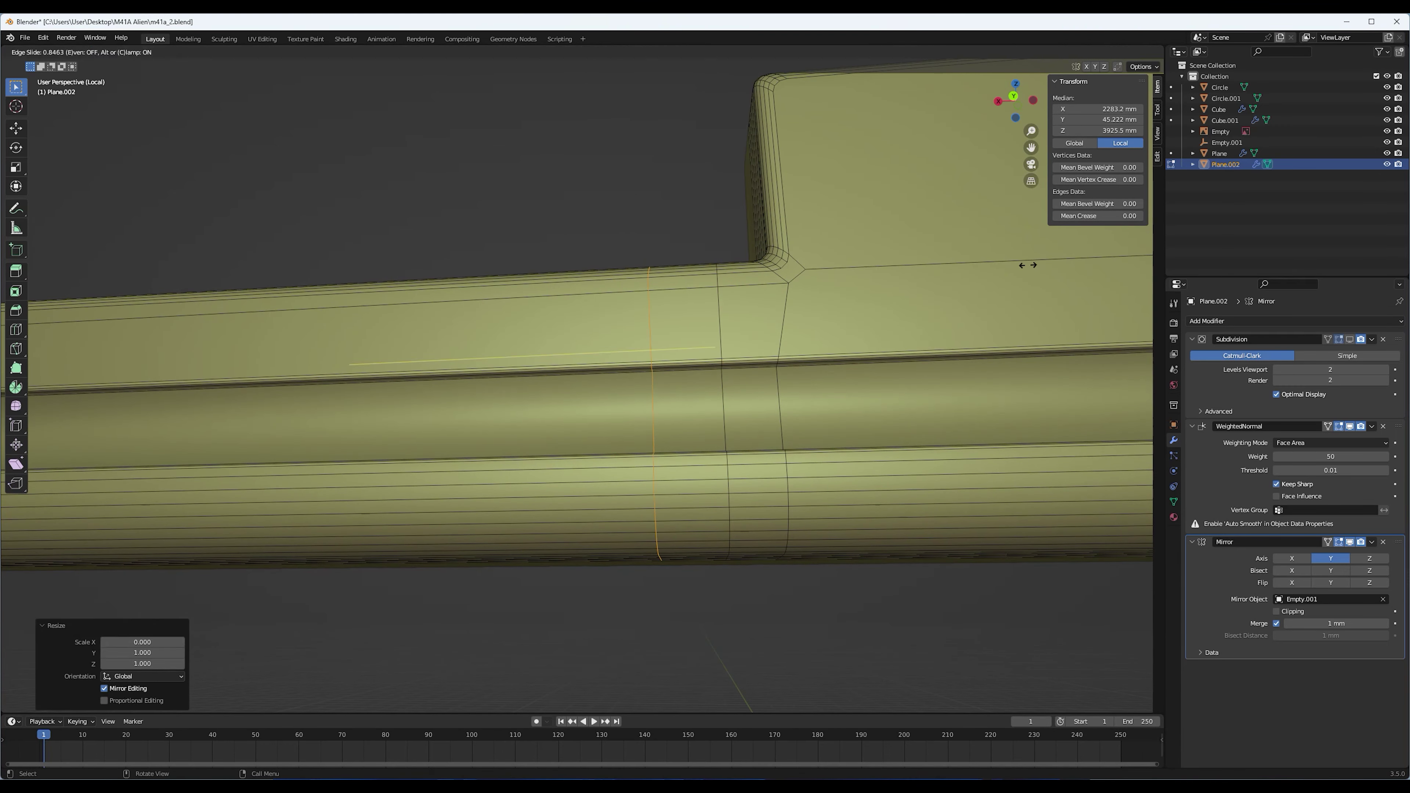
pyautogui.press('Escape')
pyautogui.press('ctrl+KP_1')
pyautogui.moveTo(577, 389)
pyautogui.mouseDown(button='middle')
pyautogui.moveTo(611, 361)
pyautogui.moveTo(833, 322)
pyautogui.mouseUp(button='middle')
pyautogui.press('Tab')
pyautogui.scroll(-8, 577, 361)
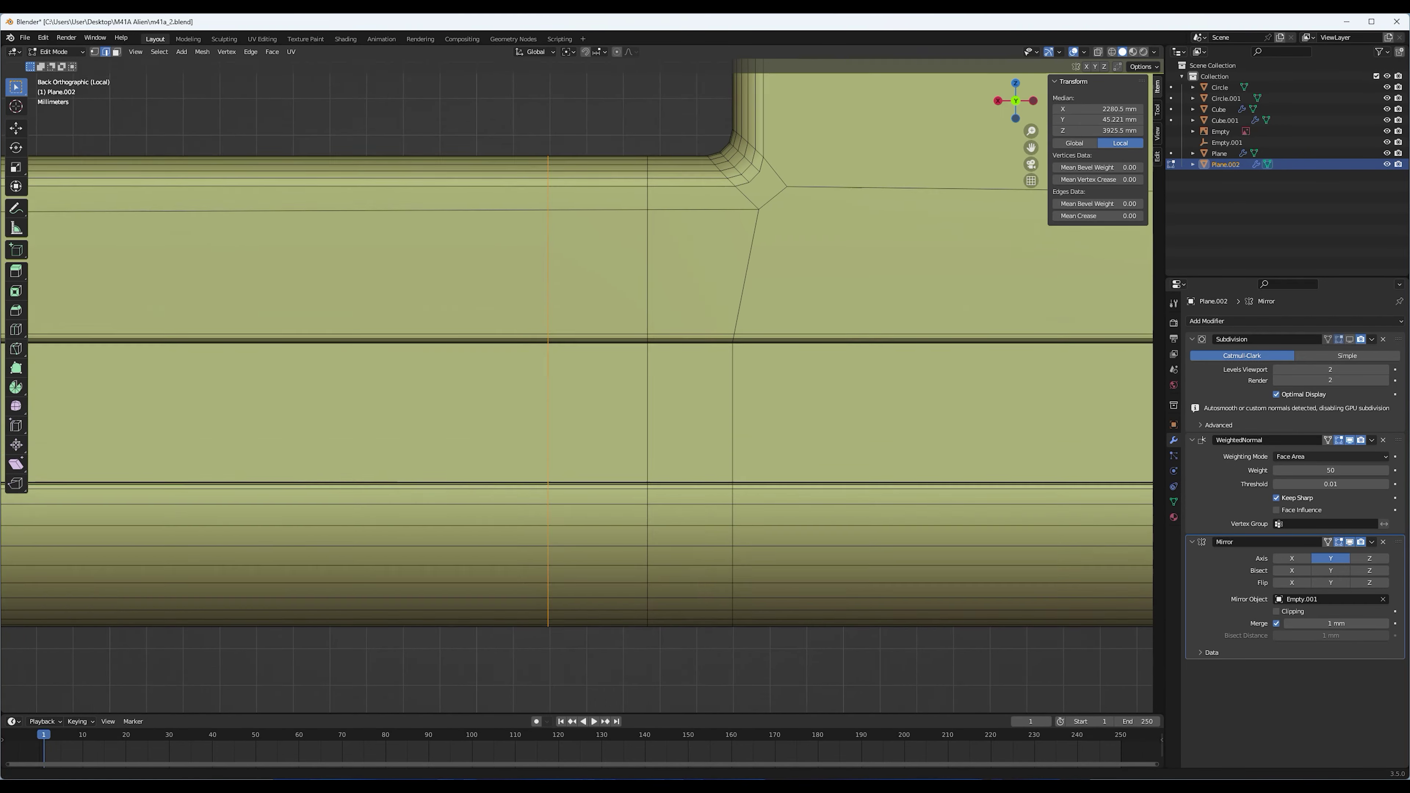
pyautogui.hotkey('ctrl', 's')
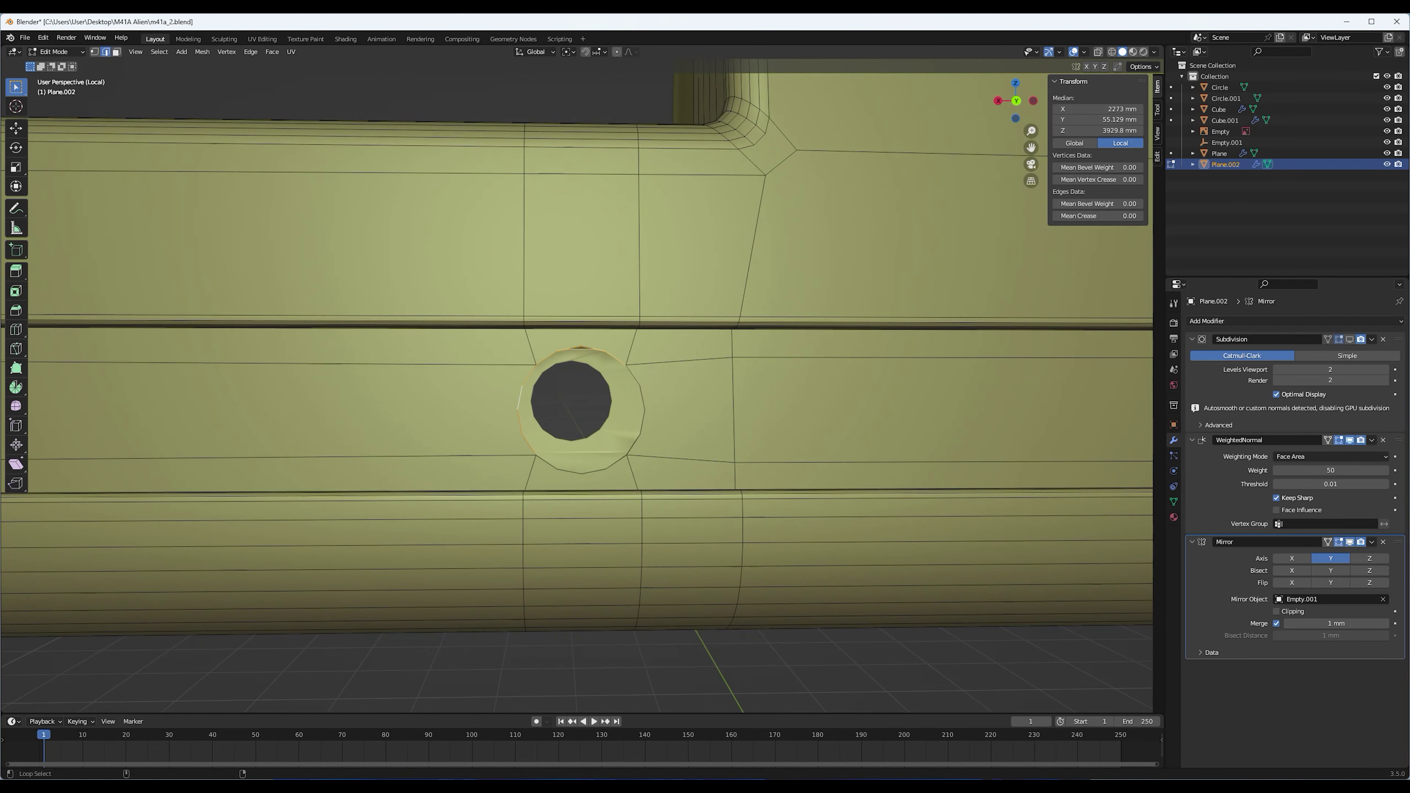
pyautogui.moveTo(577, 389); pyautogui.dragTo(616, 361, button='middle')
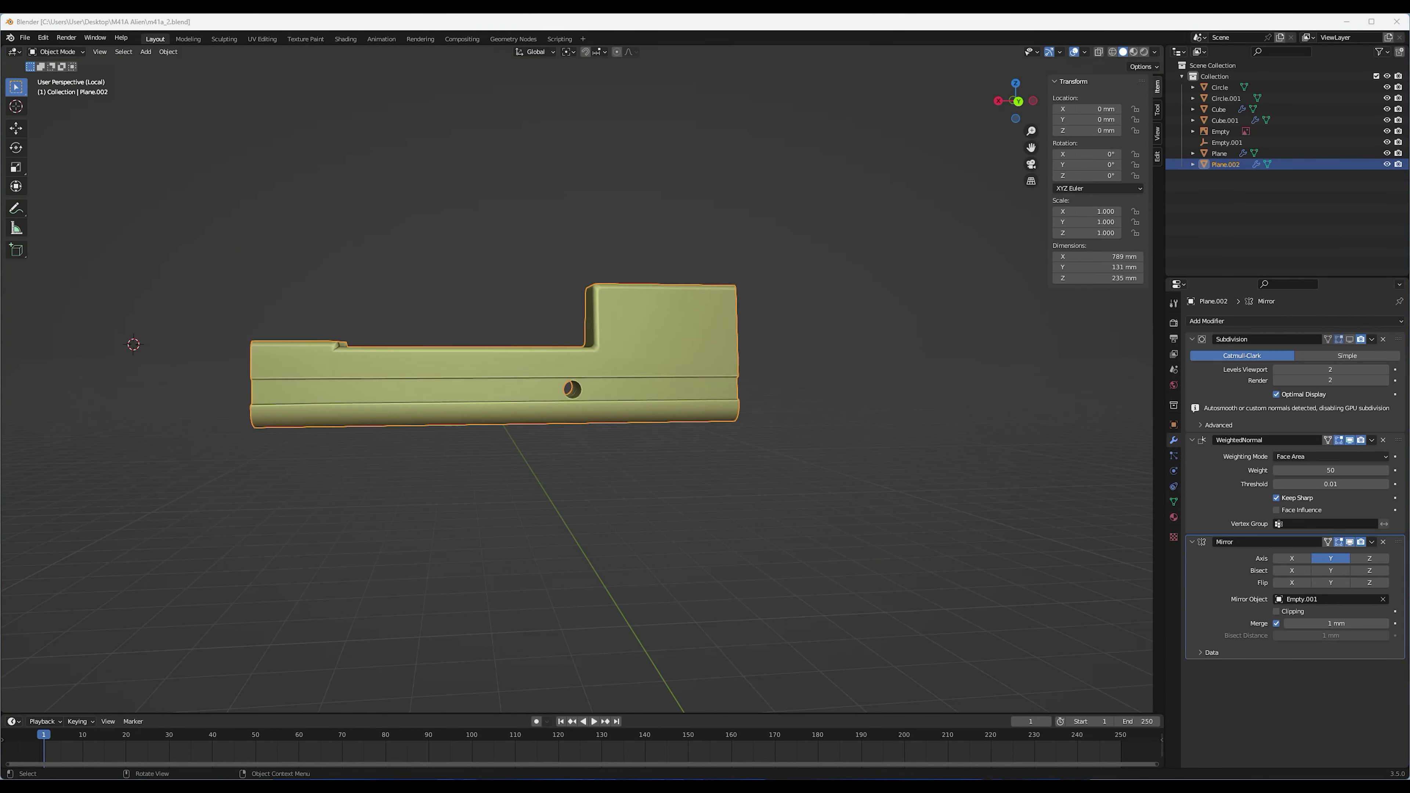
pyautogui.press('ctrl+KP_1')
pyautogui.scroll(-5, 577, 389)
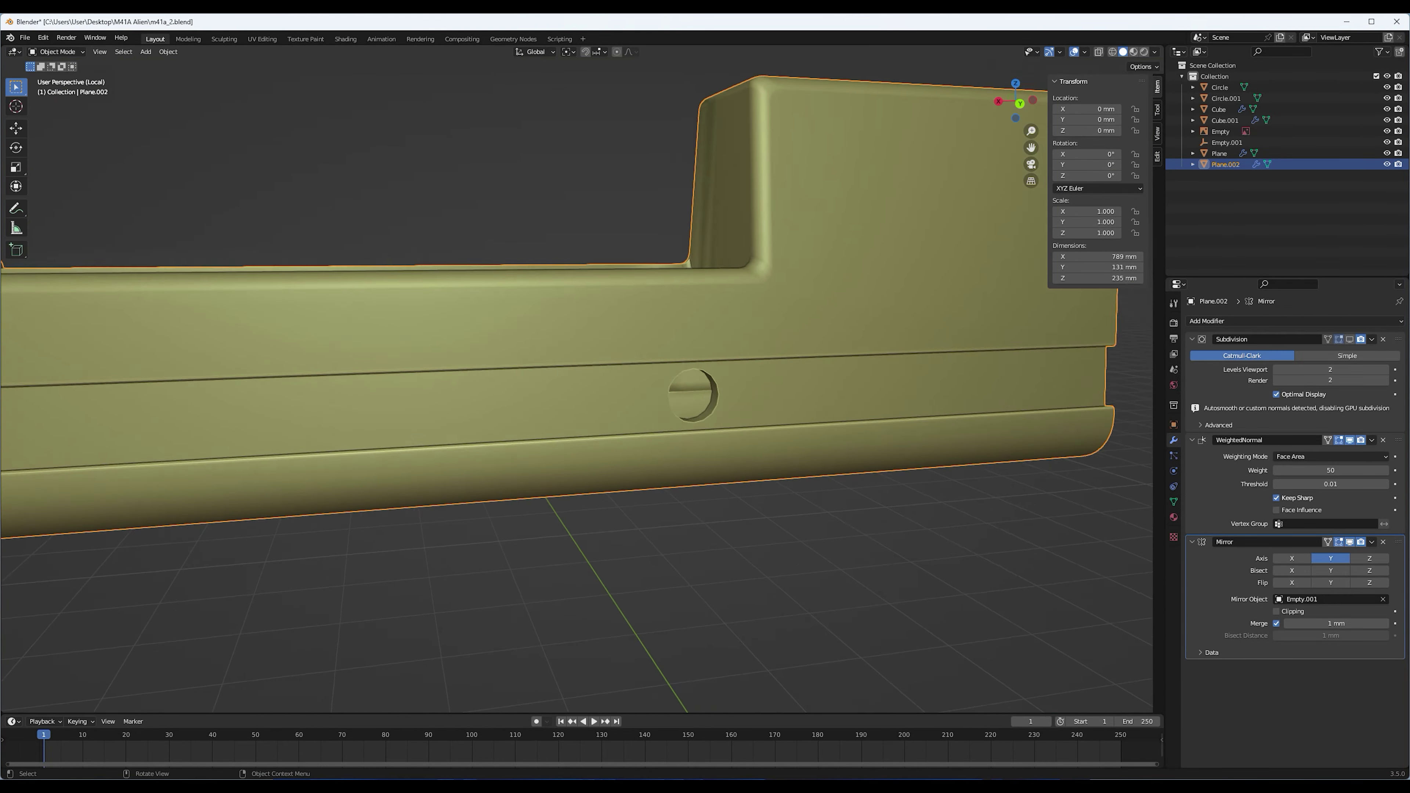
pyautogui.scroll(3, 578, 389)
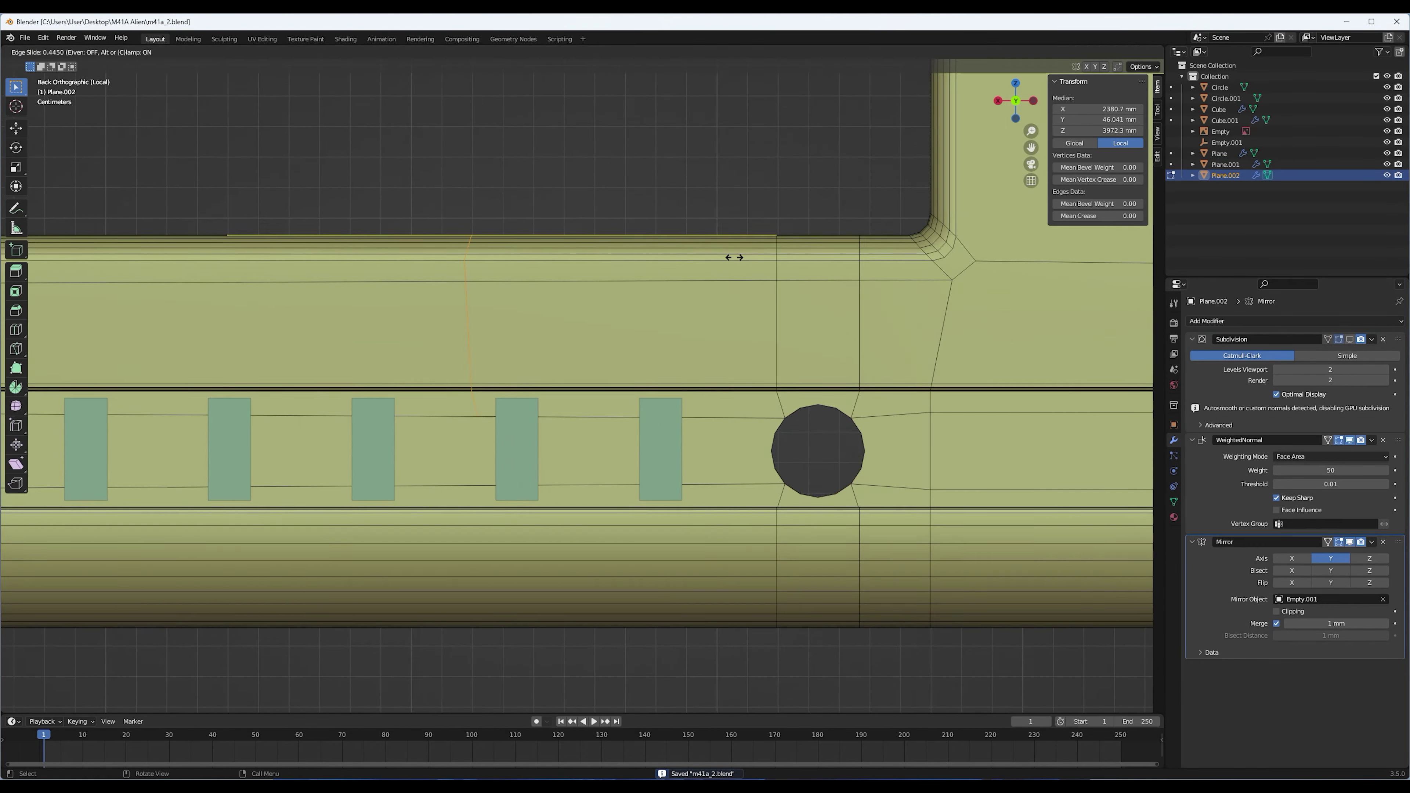
# In Edit Mode on the side plate, flatten the step loop on X with S X 0
pyautogui.click(734, 257)
pyautogui.moveTo(734, 257); pyautogui.dragTo(611, 278, button='middle')
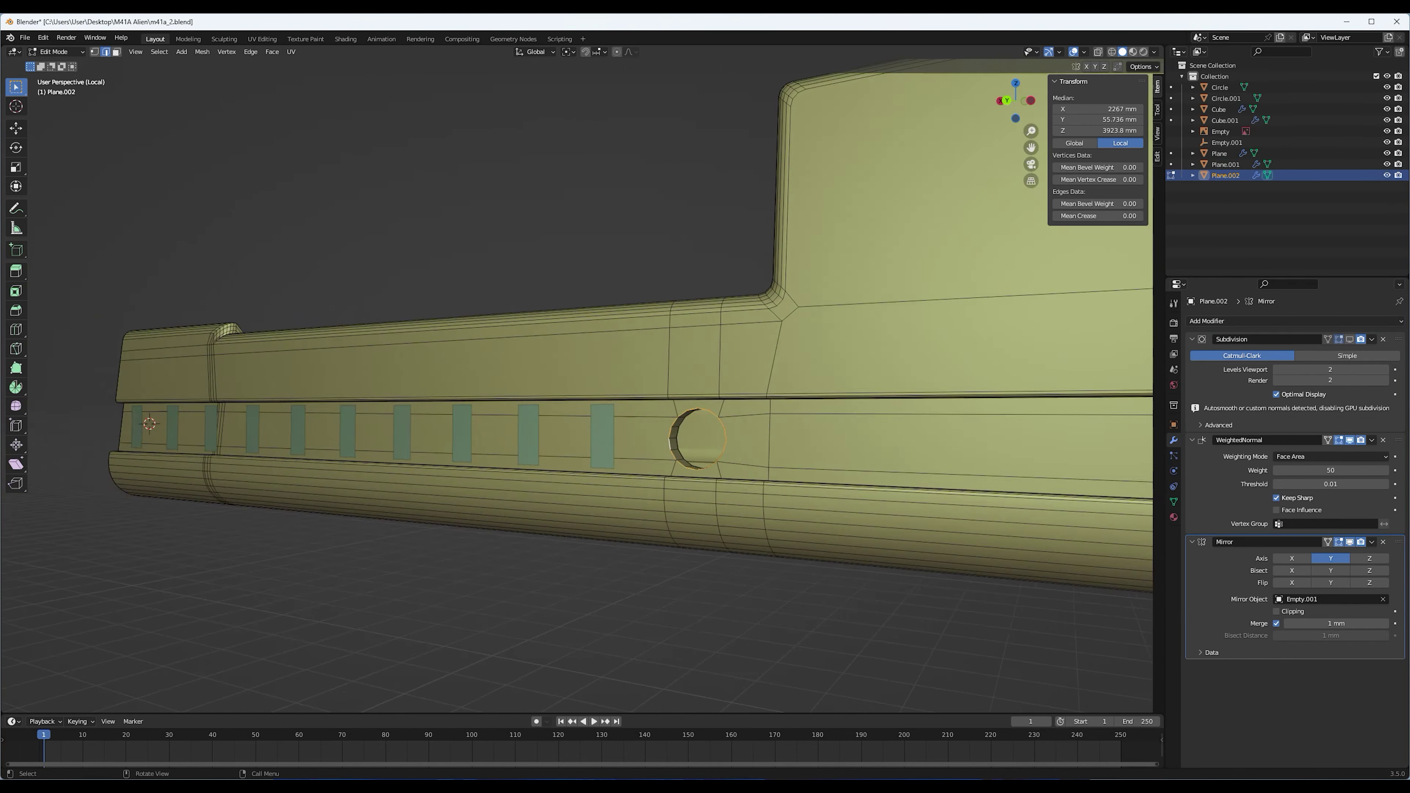
pyautogui.press('ctrl+KP_1')
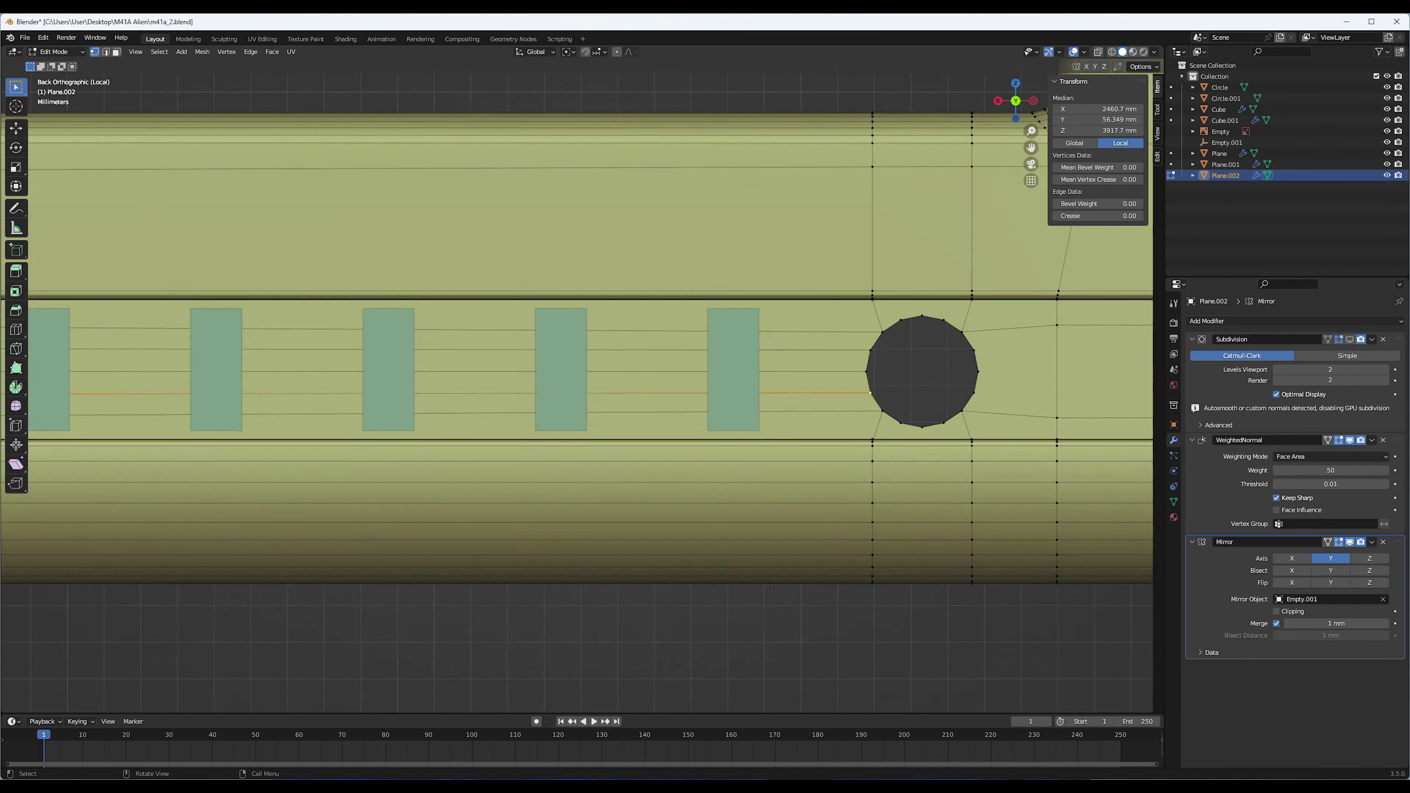
pyautogui.press('g')
pyautogui.press('g')
pyautogui.press('Escape')
pyautogui.press('s')
pyautogui.press('x')
pyautogui.press('0')
pyautogui.press('Return')
pyautogui.press('g')
# Insert two loop cuts across the plate and slide them beside the slot edges
pyautogui.press('x')
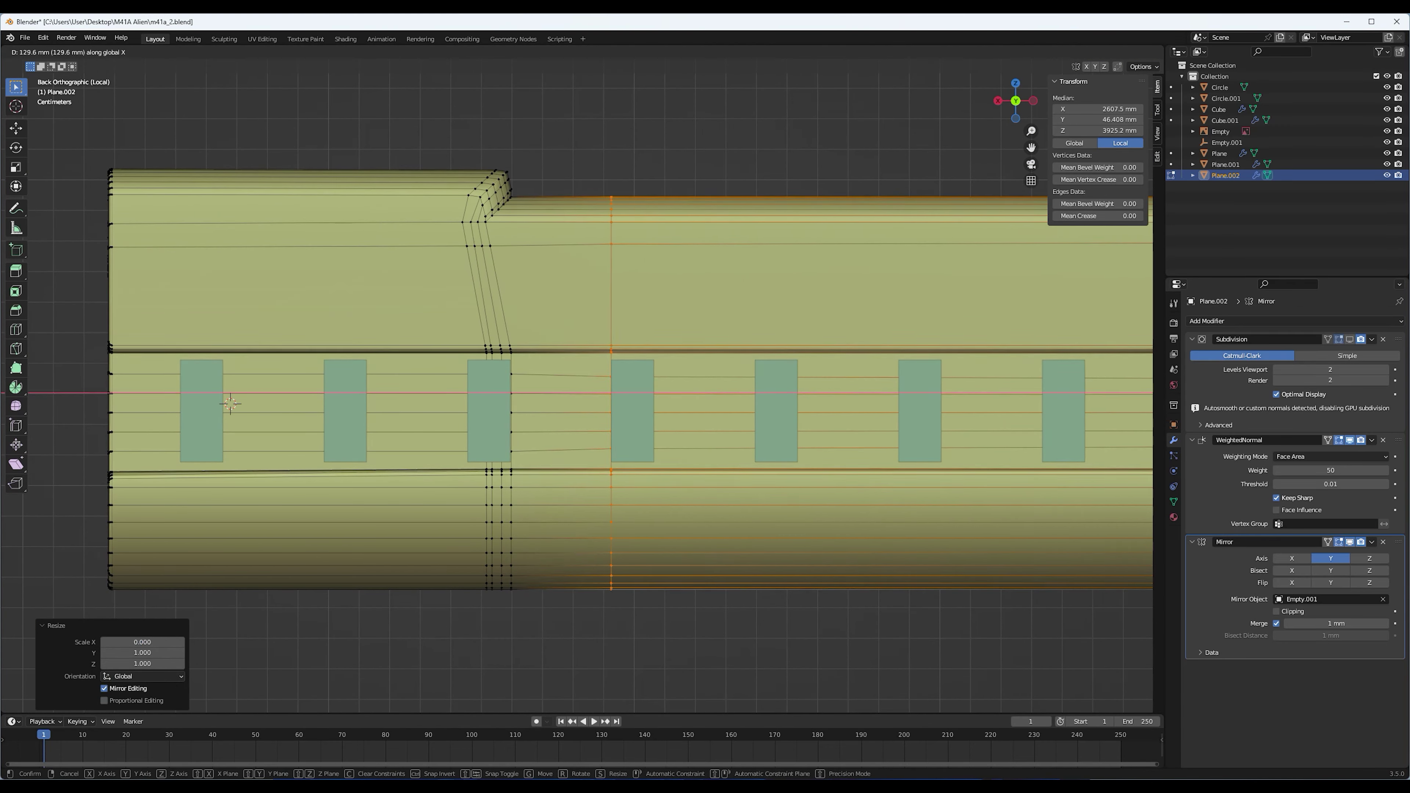
pyautogui.click(648, 345)
pyautogui.keyDown('shift'); pyautogui.moveTo(648, 345); pyautogui.dragTo(269, 345, button='middle'); pyautogui.keyUp('shift')
pyautogui.press('g')
pyautogui.press('x')
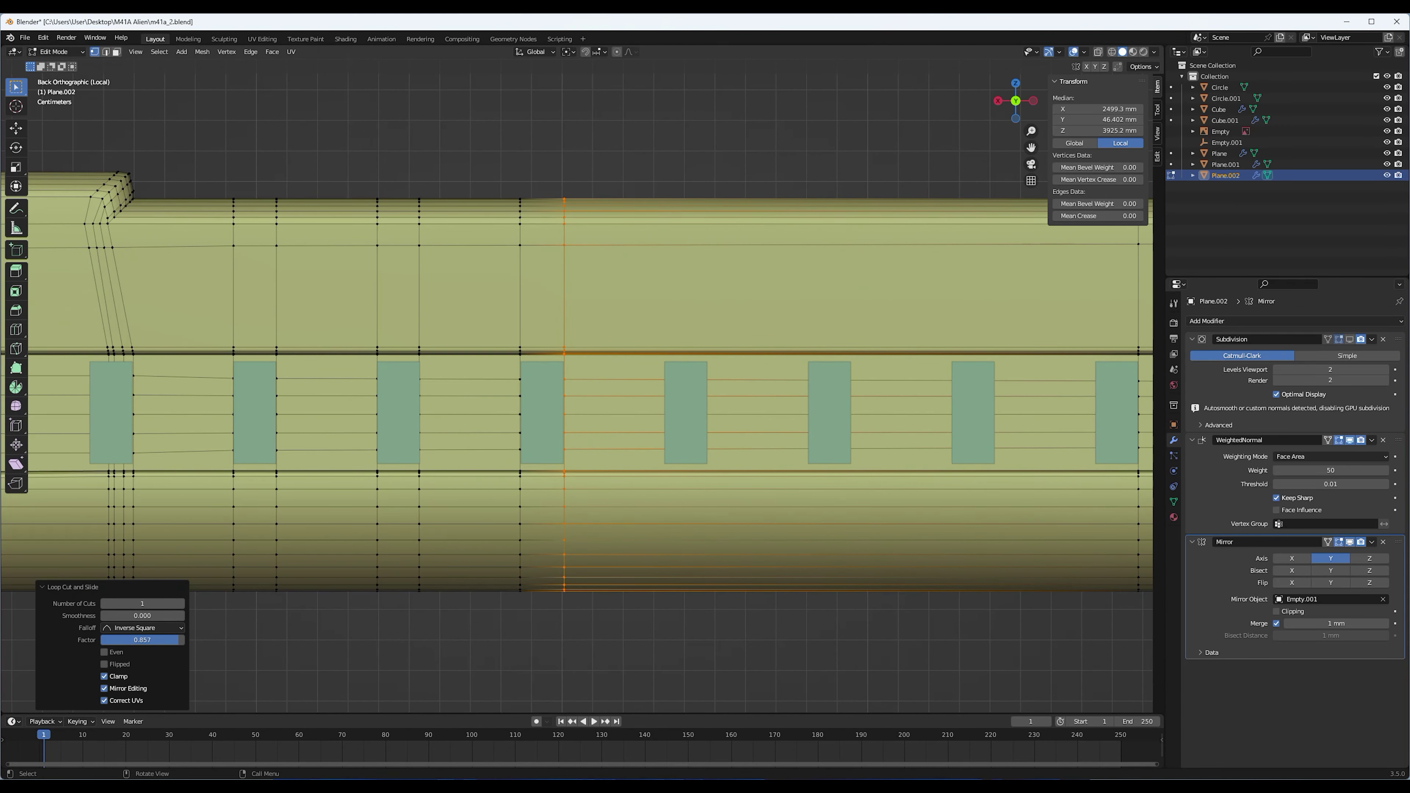
pyautogui.click(455, 351)
pyautogui.keyDown('shift'); pyautogui.moveTo(456, 351); pyautogui.dragTo(231, 379, button='middle'); pyautogui.keyUp('shift')
pyautogui.press('g')
pyautogui.press('g')
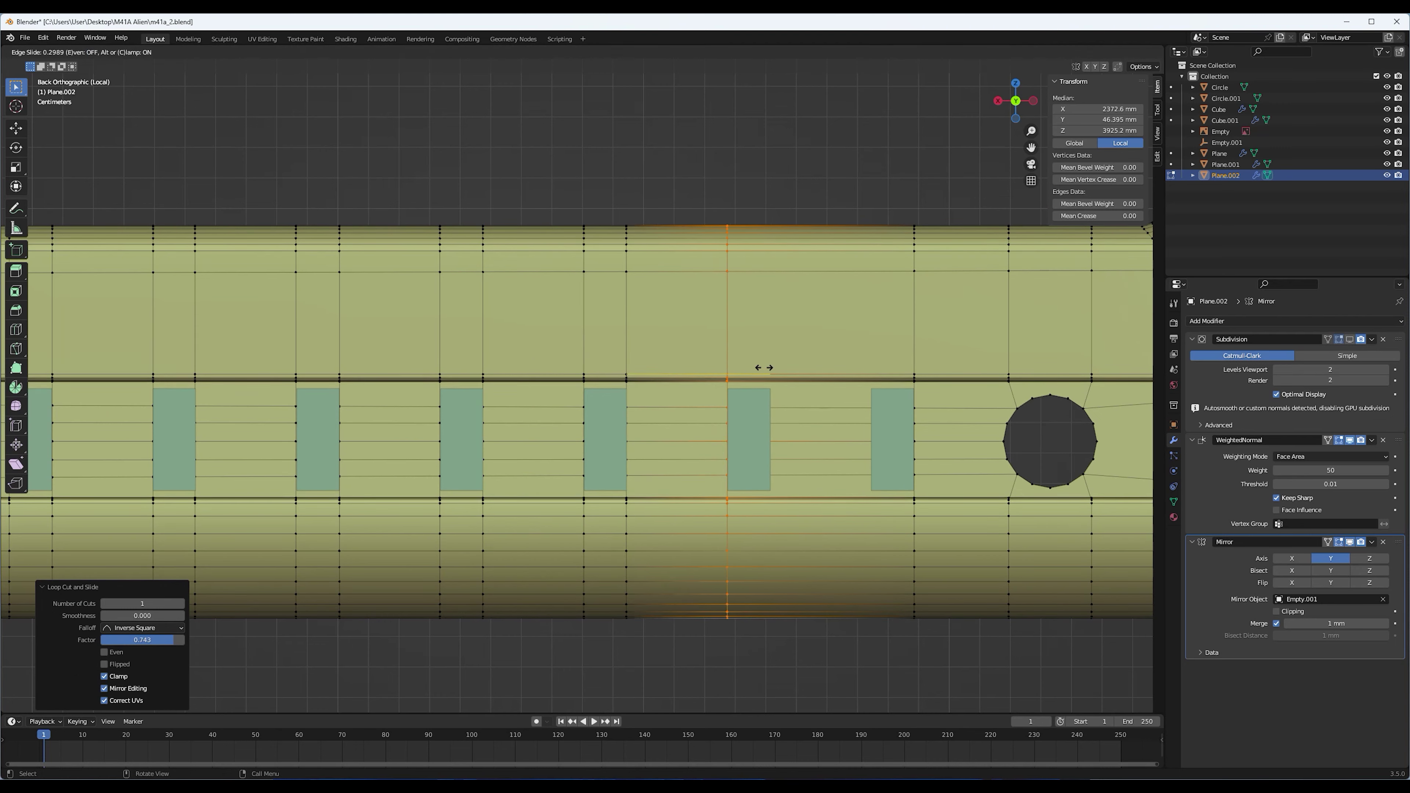
pyautogui.press('Escape')
pyautogui.scroll(-5, 886, 381)
pyautogui.moveTo(886, 381)
pyautogui.keyDown('shift'); pyautogui.mouseDown(button='middle')
pyautogui.moveTo(611, 389)
pyautogui.moveTo(500, 417)
pyautogui.moveTo(766, 434)
pyautogui.mouseUp(button='middle'); pyautogui.keyUp('shift')
pyautogui.scroll(-4, 500, 422)
pyautogui.scroll(5, 500, 422)
# Straighten the new loop on X with S X 0 and shift it along X
pyautogui.press('s')
pyautogui.press('x')
pyautogui.press('0')
pyautogui.press('Return')
pyautogui.scroll(-4, 577, 389)
pyautogui.scroll(4, 646, 419)
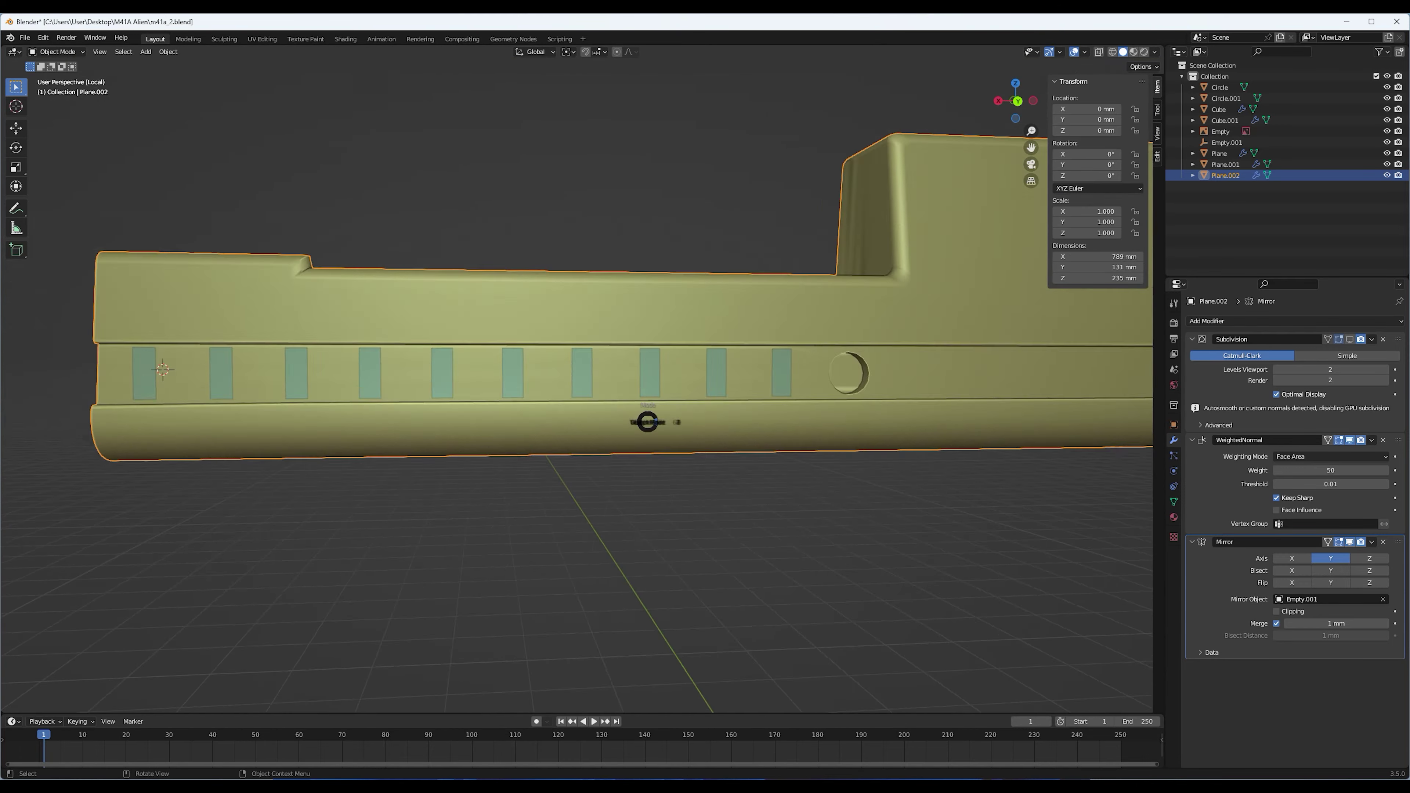
pyautogui.press('ctrl+KP_1')
pyautogui.press('g')
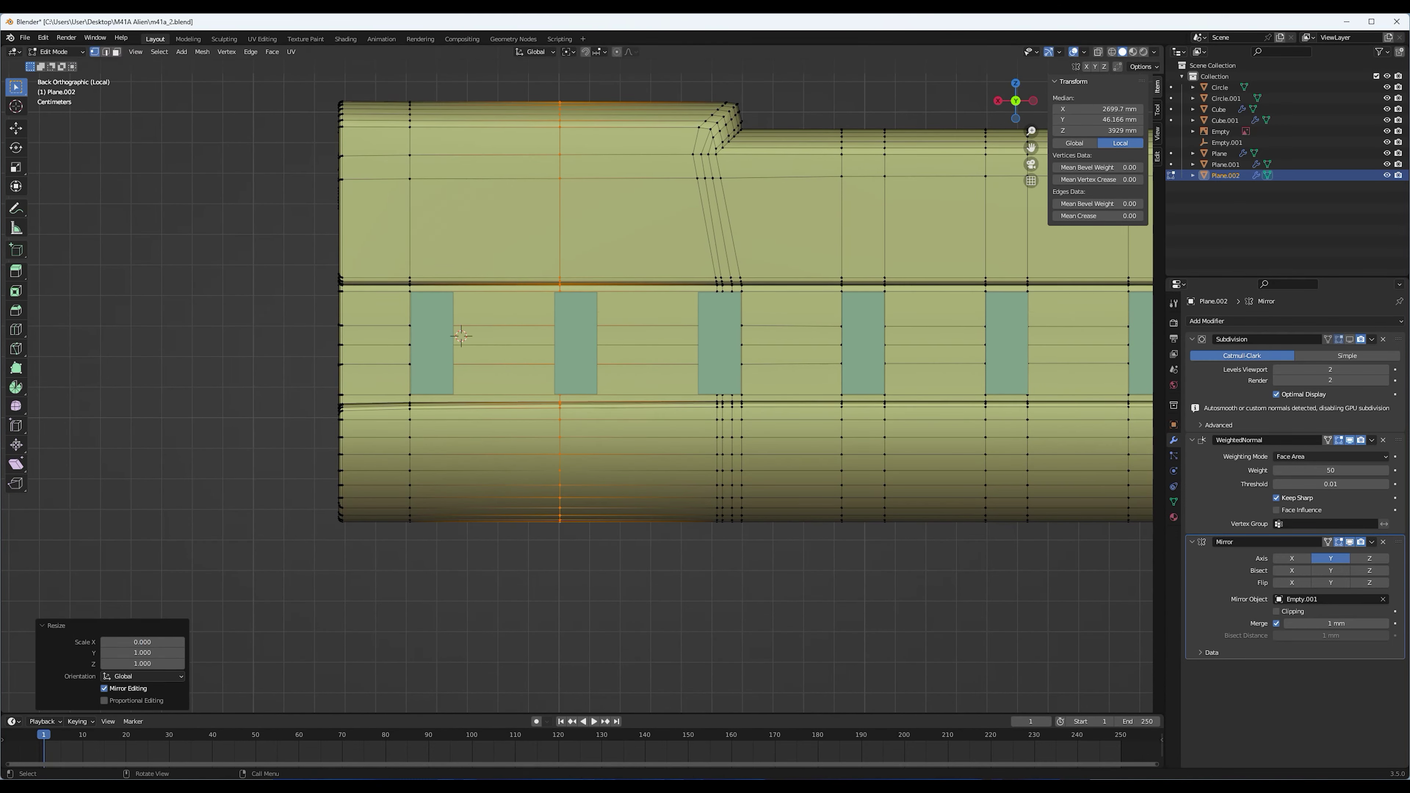
pyautogui.click(494, 277)
pyautogui.moveTo(493, 276); pyautogui.dragTo(500, 334, button='middle')
# Shift the support loop along X in X-ray view, then save the file
pyautogui.press('ctrl+KP_1')
pyautogui.scroll(5, 500, 334)
pyautogui.hotkey('alt', 'z')
pyautogui.press('g')
pyautogui.press('x')
pyautogui.press('Return')
pyautogui.scroll(-3, 577, 389)
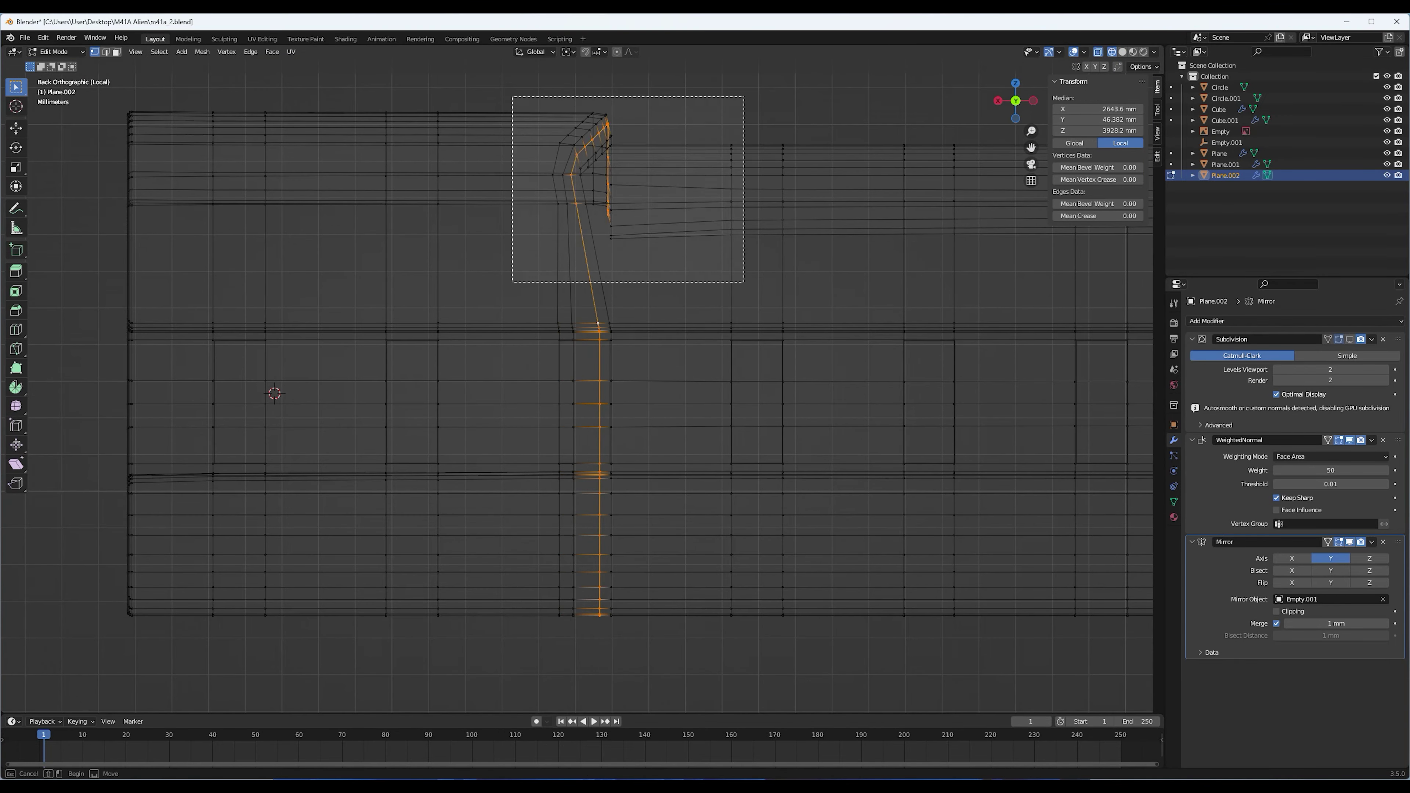
pyautogui.keyDown('ctrl'); pyautogui.moveTo(513, 97); pyautogui.dragTo(744, 282); pyautogui.keyUp('ctrl')
pyautogui.hotkey('alt', 'z')
pyautogui.moveTo(610, 389)
pyautogui.mouseDown(button='middle')
pyautogui.moveTo(639, 361)
pyautogui.moveTo(236, 384)
pyautogui.mouseUp(button='middle')
pyautogui.hotkey('ctrl', 's')
# Select the three slot faces and extrude them inward into the plate
pyautogui.keyDown('shift'); pyautogui.click(249, 385); pyautogui.keyUp('shift')
pyautogui.keyDown('shift'); pyautogui.click(403, 385); pyautogui.keyUp('shift')
pyautogui.keyDown('shift'); pyautogui.click(558, 385); pyautogui.keyUp('shift')
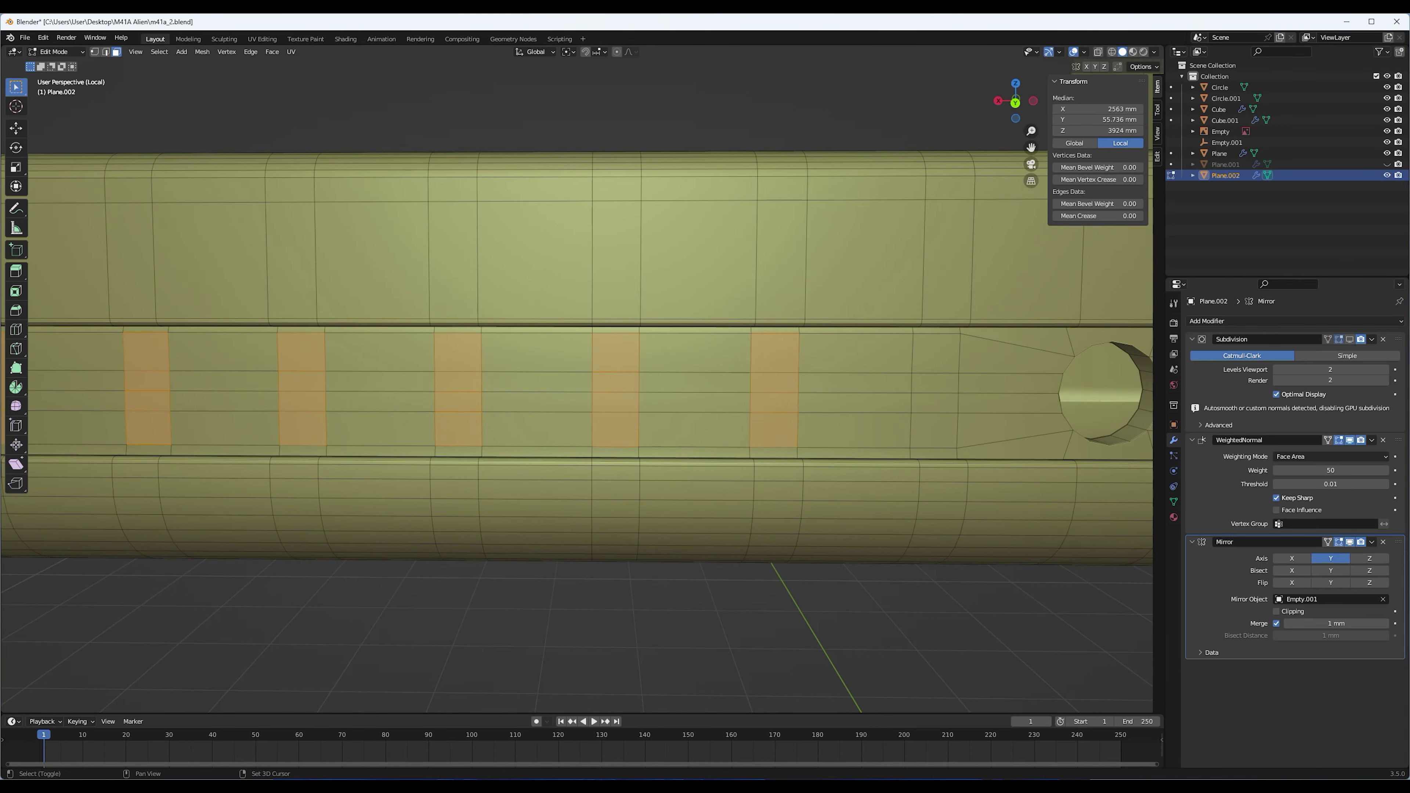
pyautogui.moveTo(577, 389); pyautogui.dragTo(500, 333, button='middle')
pyautogui.press('e')
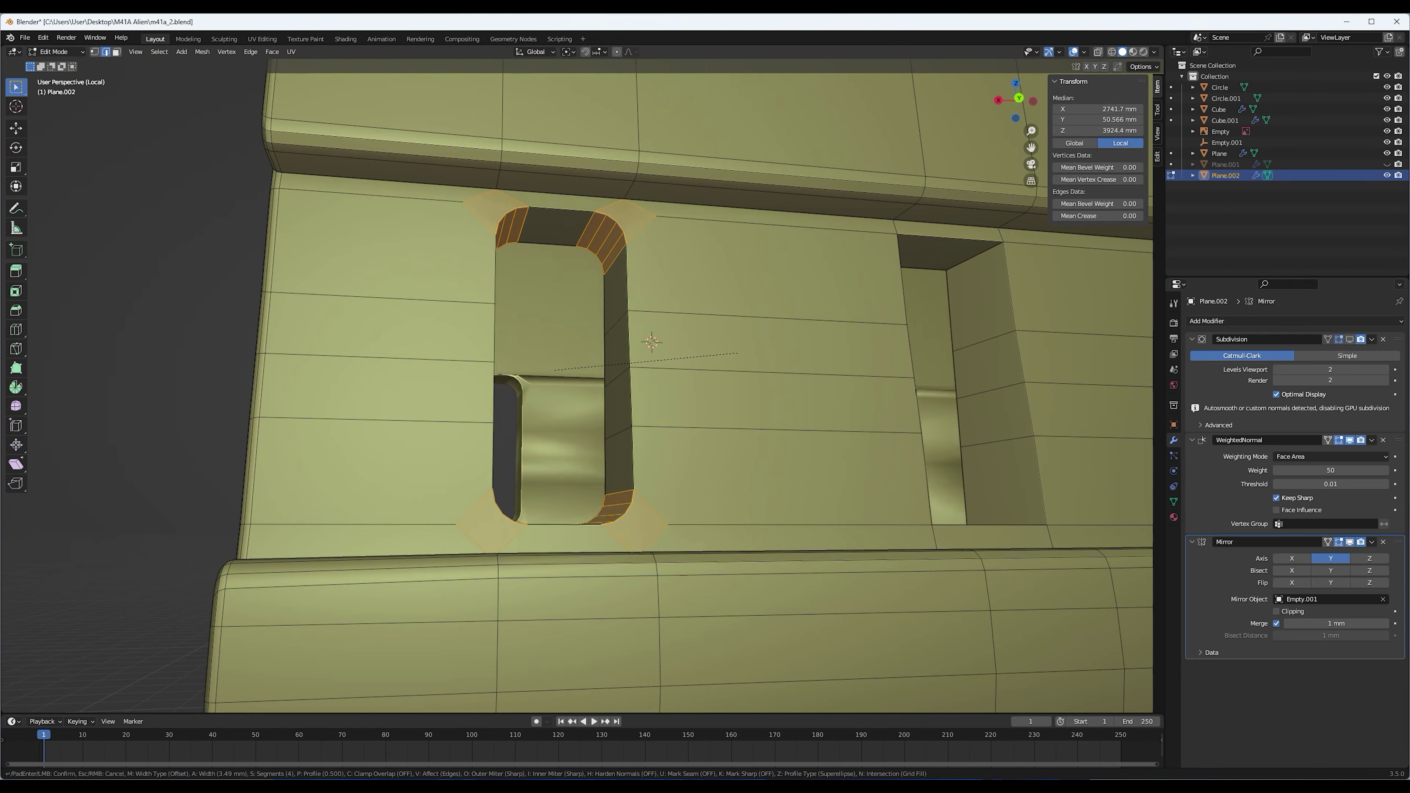
# Confirm the 5-segment bevel on the slot edges and view the slots from the back
pyautogui.click(738, 353)
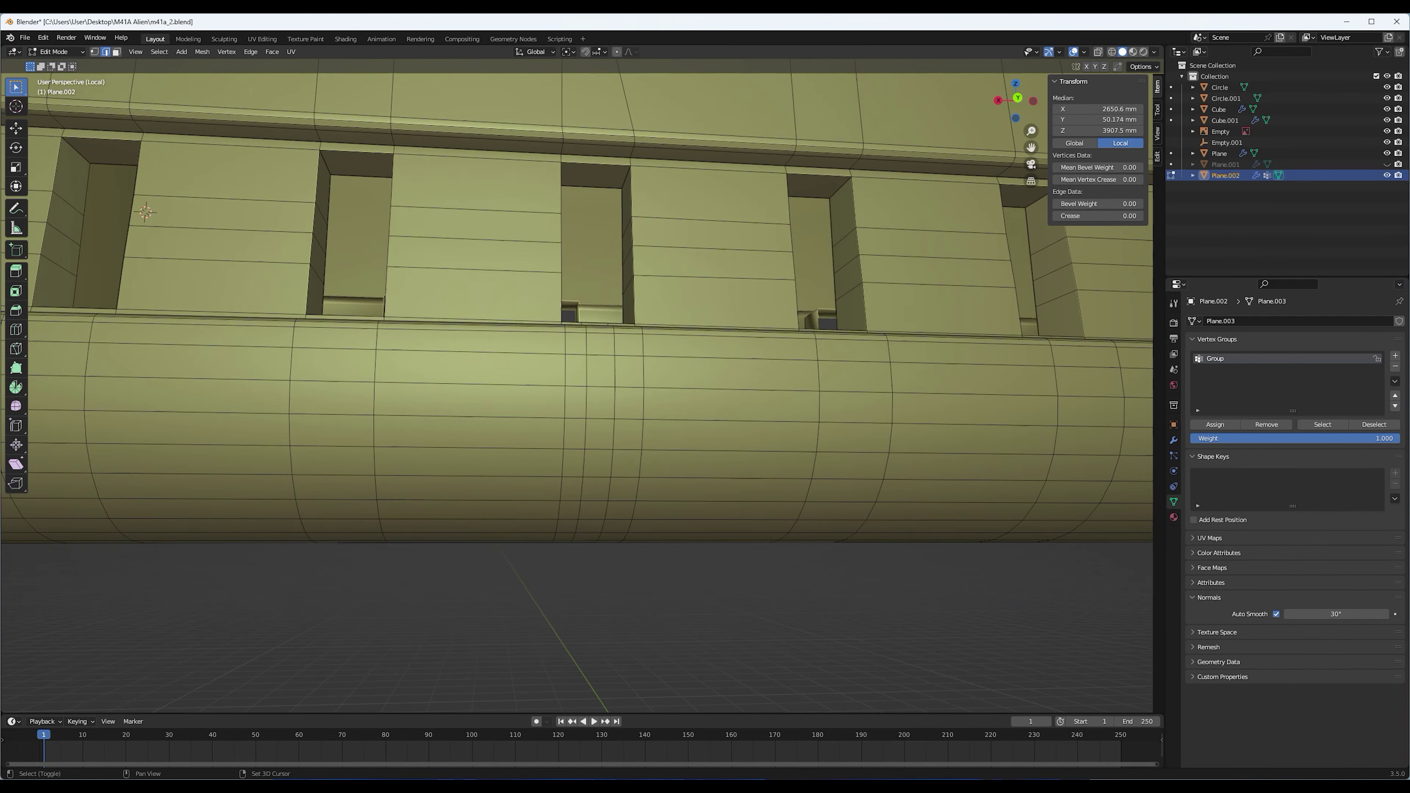
pyautogui.press('ctrl+KP_1')
pyautogui.scroll(3, 577, 361)
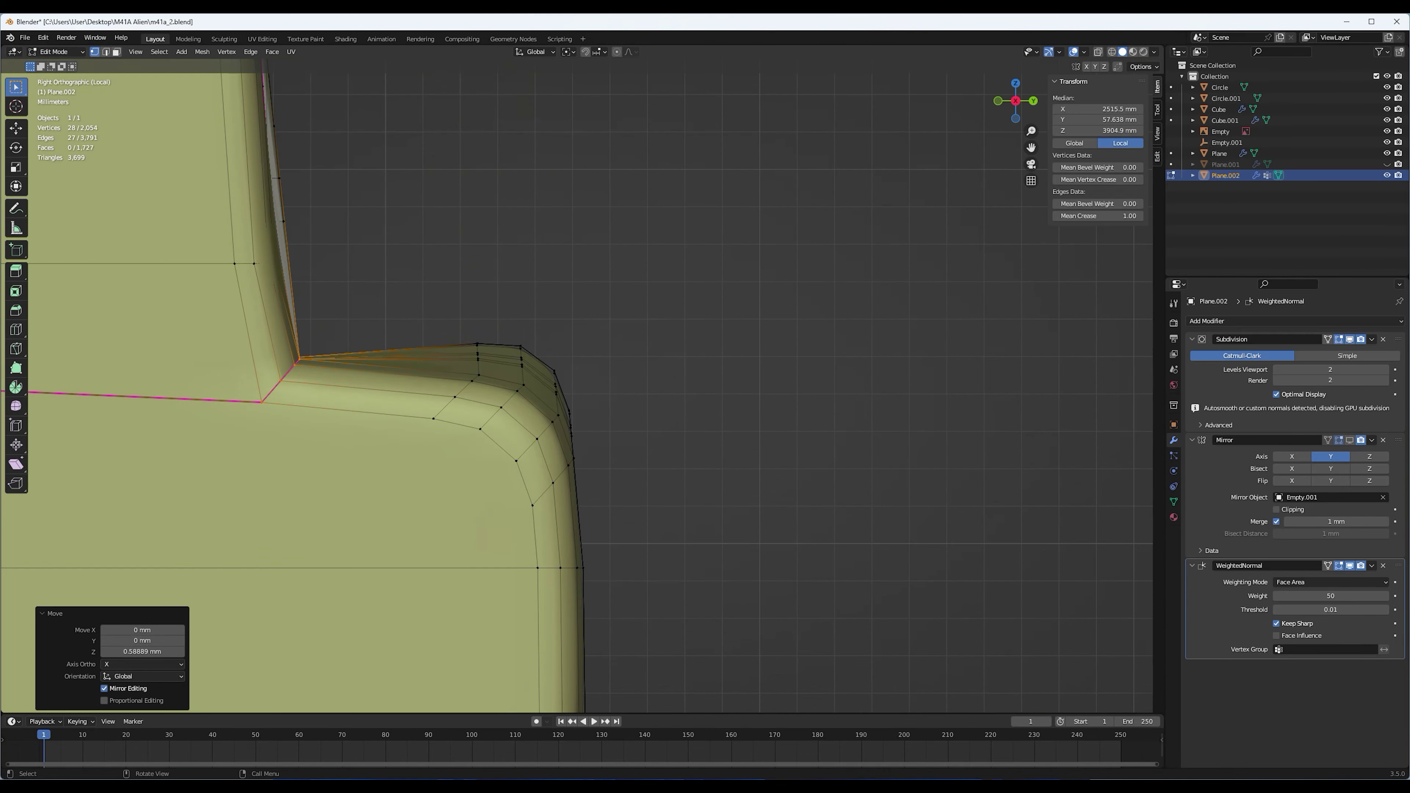
# Move the selected vertices along the Y axis
pyautogui.press('g')
pyautogui.press('y')
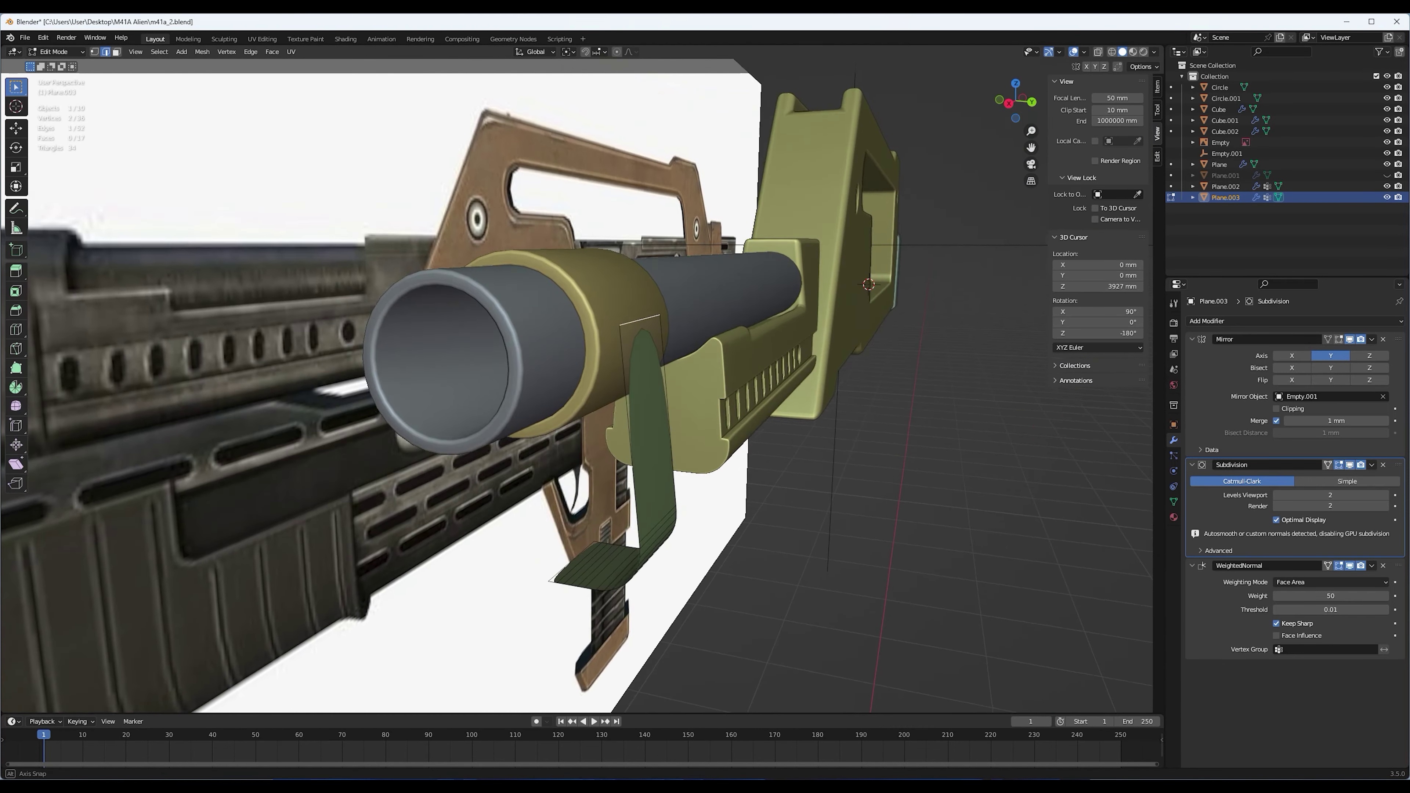
# Apply the green piece's Mirror, then add a two-cut loop scaled along Y
pyautogui.moveTo(555, 389); pyautogui.dragTo(639, 361, button='middle')
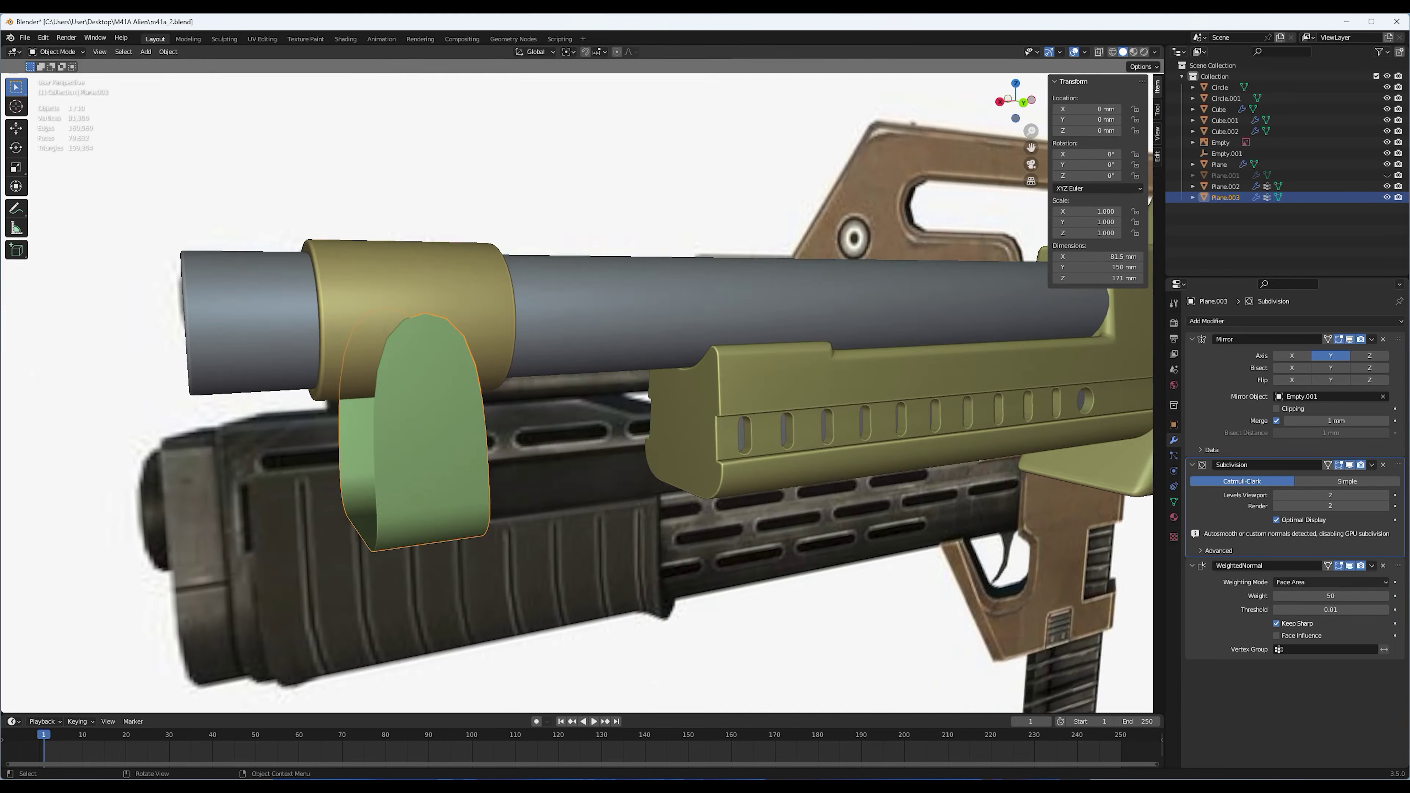
pyautogui.hotkey('ctrl', 'a')
pyautogui.keyDown('alt'); pyautogui.click(513, 444); pyautogui.keyUp('alt')
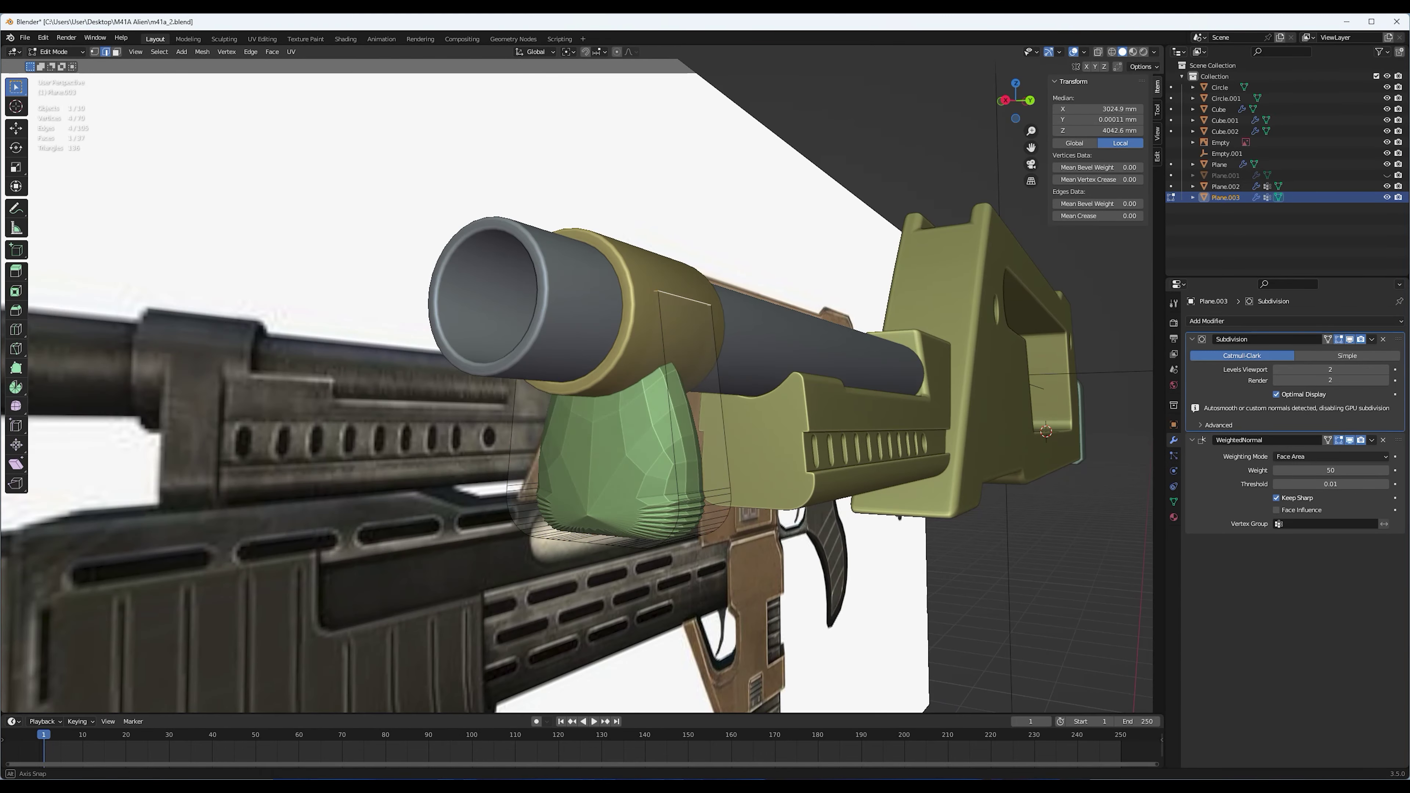
pyautogui.hotkey('ctrl', 'r')
pyautogui.moveTo(611, 389)
pyautogui.mouseDown(button='middle')
pyautogui.moveTo(556, 333)
pyautogui.moveTo(610, 361)
pyautogui.moveTo(638, 333)
pyautogui.moveTo(555, 333)
pyautogui.moveTo(638, 361)
pyautogui.moveTo(981, 332)
pyautogui.mouseUp(button='middle')
pyautogui.click(179, 604)
pyautogui.press('s')
pyautogui.press('y')
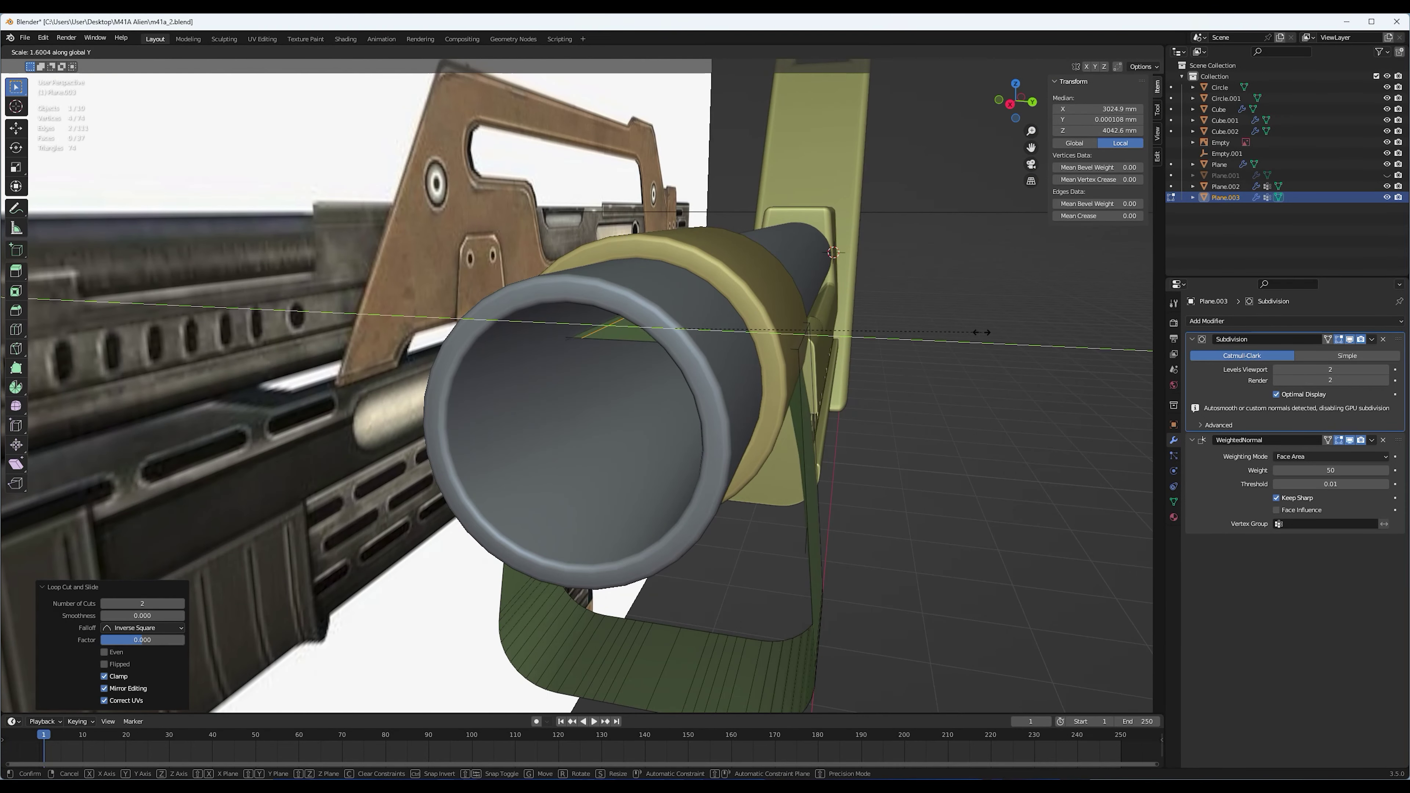
# Bevel an edge and add another loop cut, moving it along Z
pyautogui.moveTo(555, 361)
pyautogui.mouseDown(button='middle')
pyautogui.moveTo(611, 334)
pyautogui.moveTo(778, 345)
pyautogui.moveTo(500, 322)
pyautogui.mouseUp(button='middle')
pyautogui.moveTo(666, 389); pyautogui.dragTo(880, 477, button='middle')
pyautogui.hotkey('ctrl', 'b')
pyautogui.moveTo(555, 361); pyautogui.dragTo(610, 355, button='middle')
pyautogui.hotkey('ctrl', 'r')
pyautogui.click(766, 378)
pyautogui.press('g')
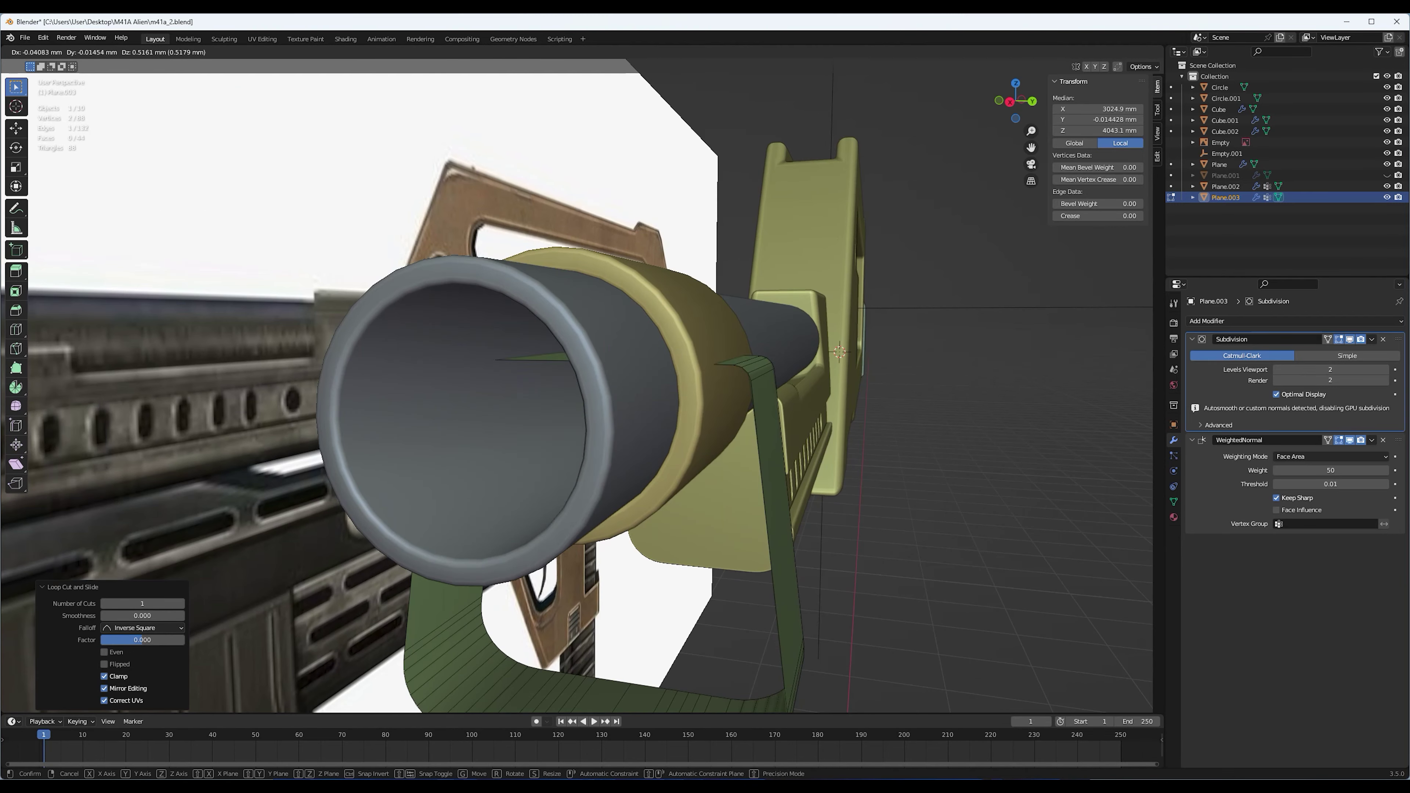
pyautogui.click(679, 510)
pyautogui.moveTo(678, 510); pyautogui.dragTo(770, 514, button='middle')
pyautogui.press('g')
pyautogui.press('z')
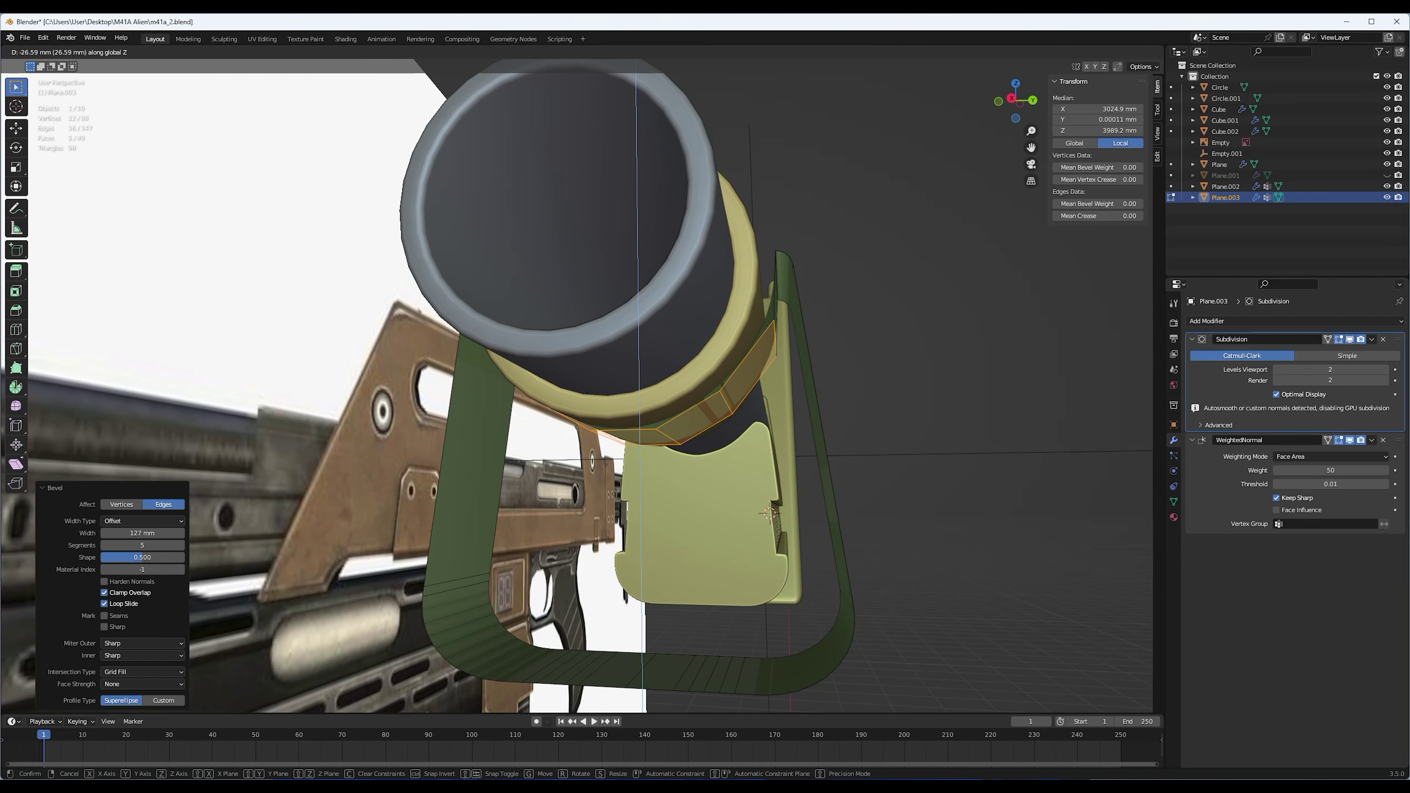
# Isolate the green piece in local view and select a single bottom edge
pyautogui.press('Return')
pyautogui.press('KP_Divide')
pyautogui.press('KP_3')
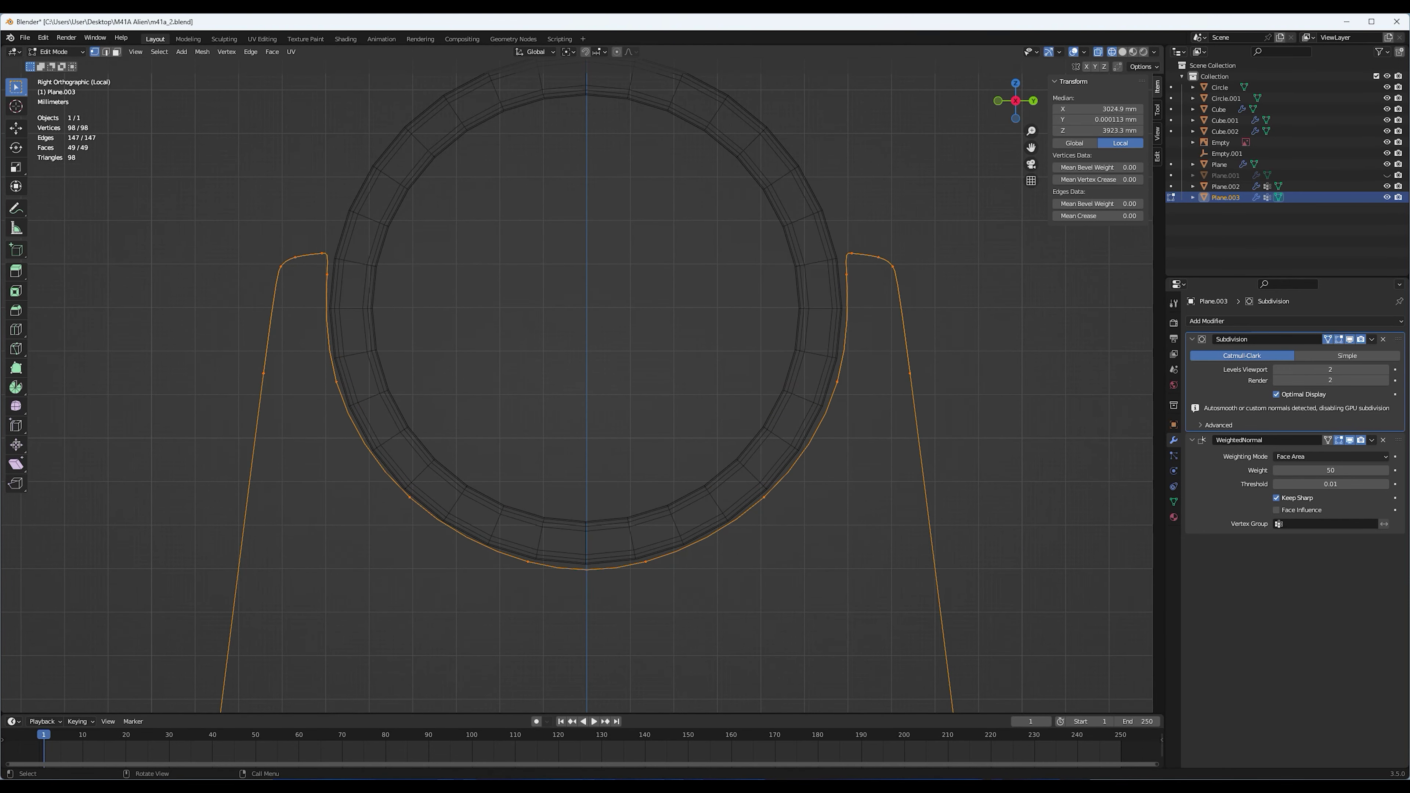
pyautogui.scroll(-4, 591, 626)
pyautogui.click(591, 626)
pyautogui.hotkey('shift', 'z')
pyautogui.moveTo(578, 389)
pyautogui.mouseDown(button='middle')
pyautogui.moveTo(633, 356)
pyautogui.moveTo(666, 389)
pyautogui.mouseUp(button='middle')
pyautogui.scroll(5, 577, 389)
pyautogui.hotkey('alt', 'z')
pyautogui.moveTo(577, 389); pyautogui.dragTo(633, 389, button='middle')
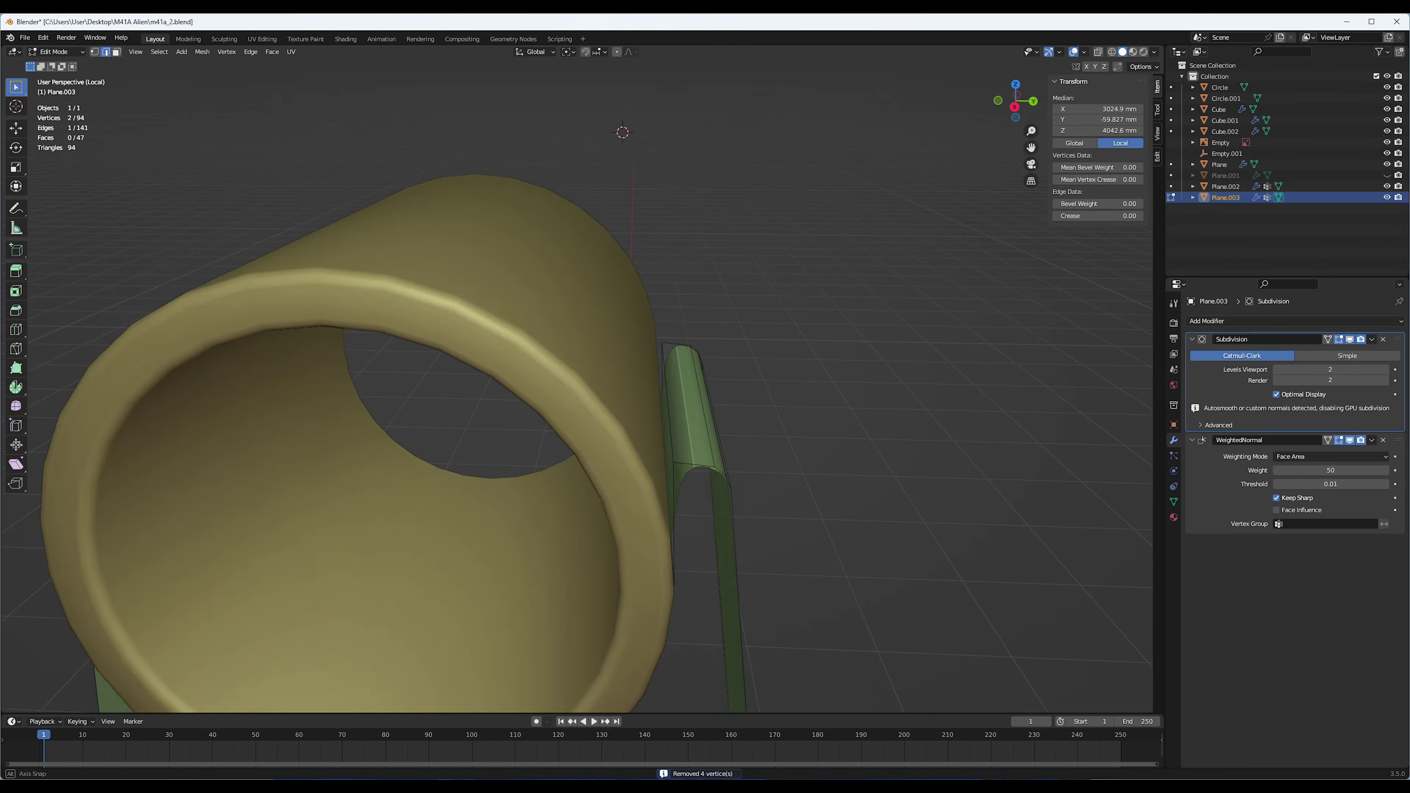
pyautogui.press('KP_Divide')
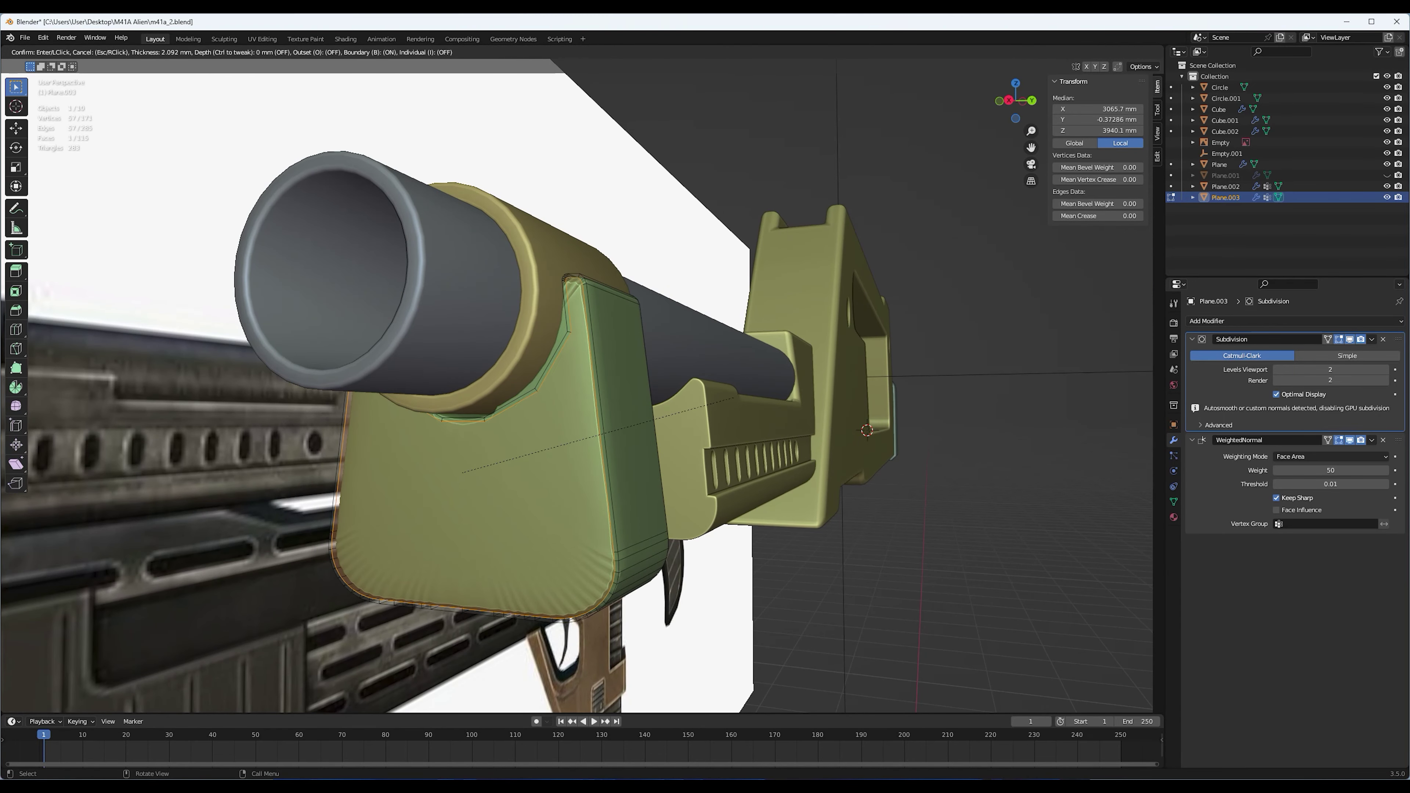
# Inset the faces, delete the inner face, and inset again for a thinner border
pyautogui.press('Return')
pyautogui.press('x')
pyautogui.press('f')
pyautogui.press('Tab')
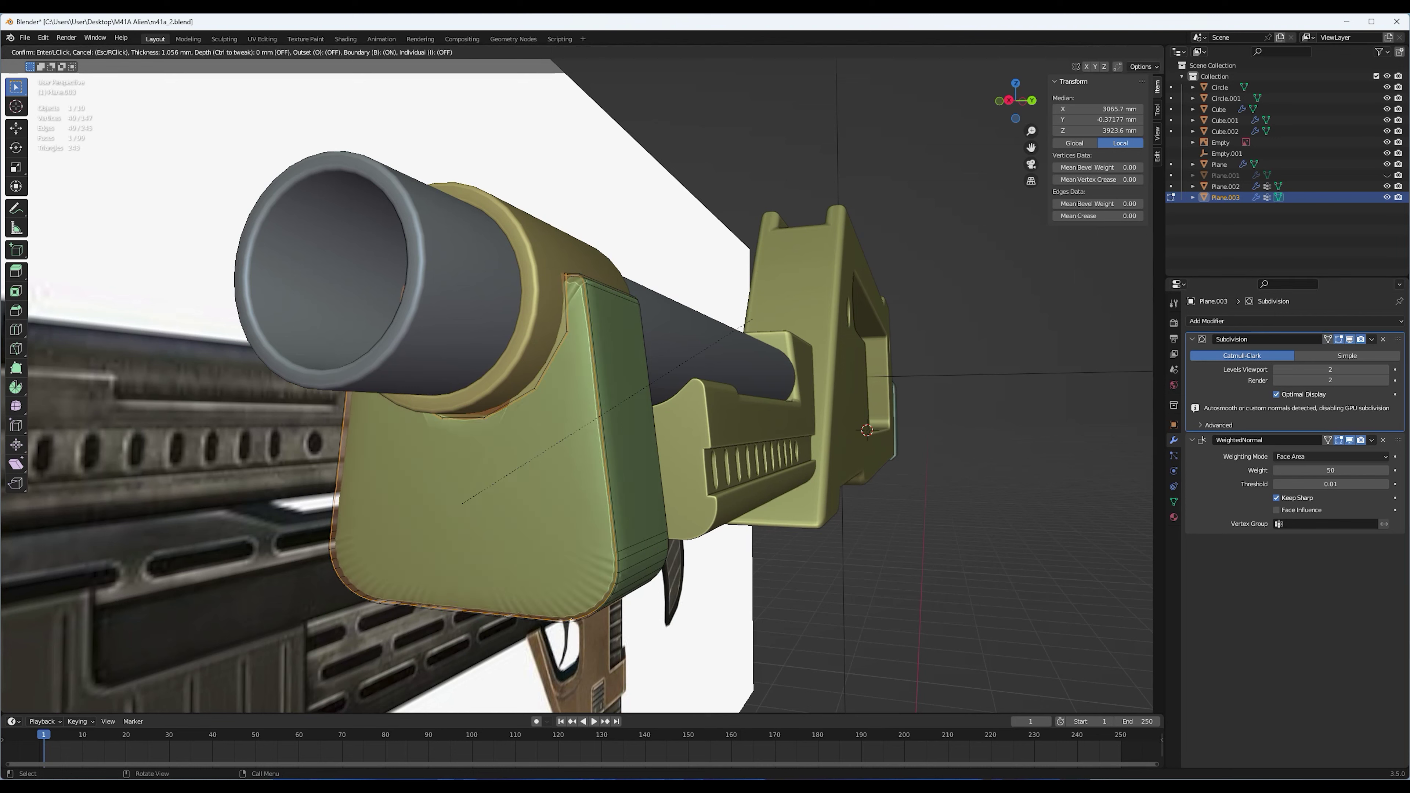
pyautogui.moveTo(544, 512); pyautogui.dragTo(492, 514, button='middle')
pyautogui.press('i')
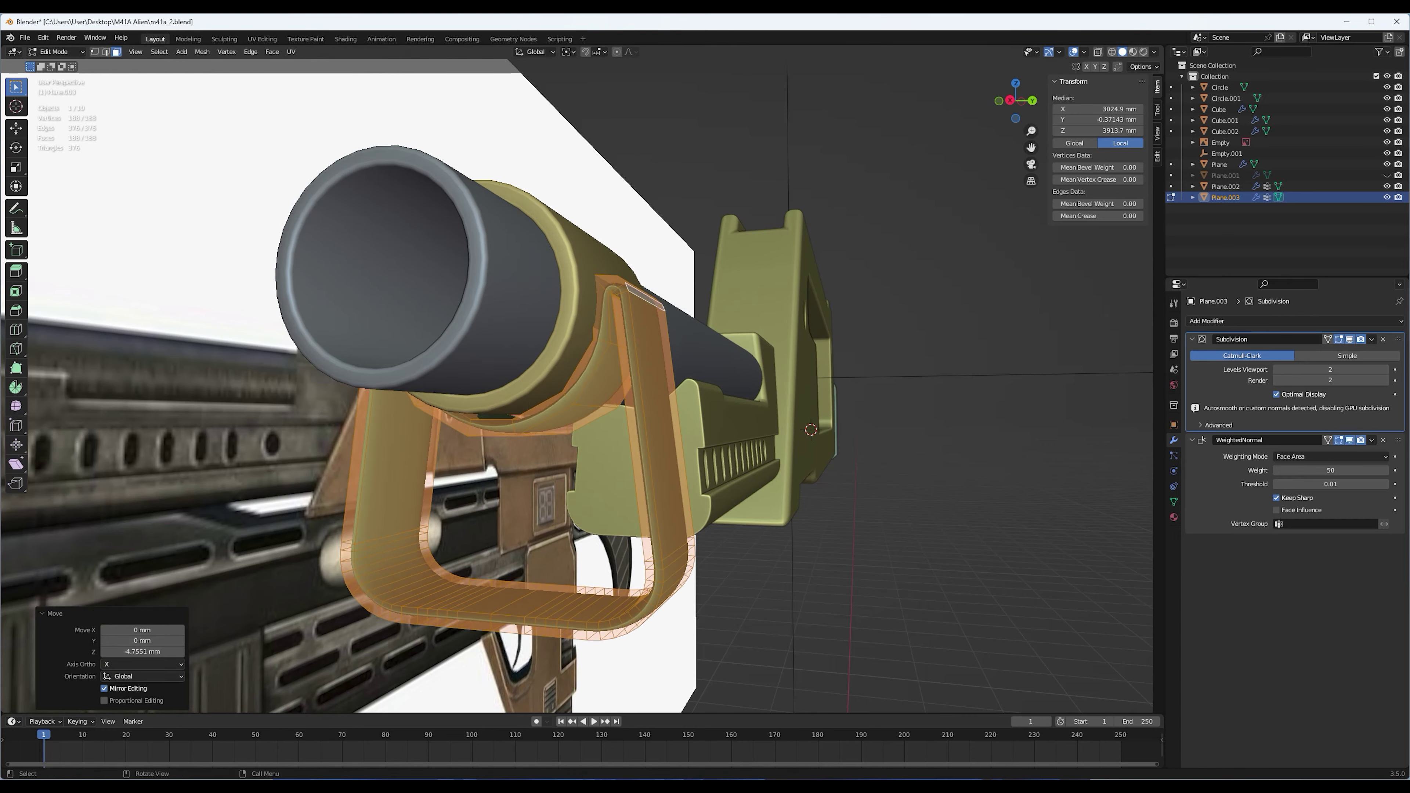
pyautogui.moveTo(611, 389); pyautogui.dragTo(555, 389, button='middle')
pyautogui.press('2')
pyautogui.keyDown('alt'); pyautogui.click(546, 511); pyautogui.keyUp('alt')
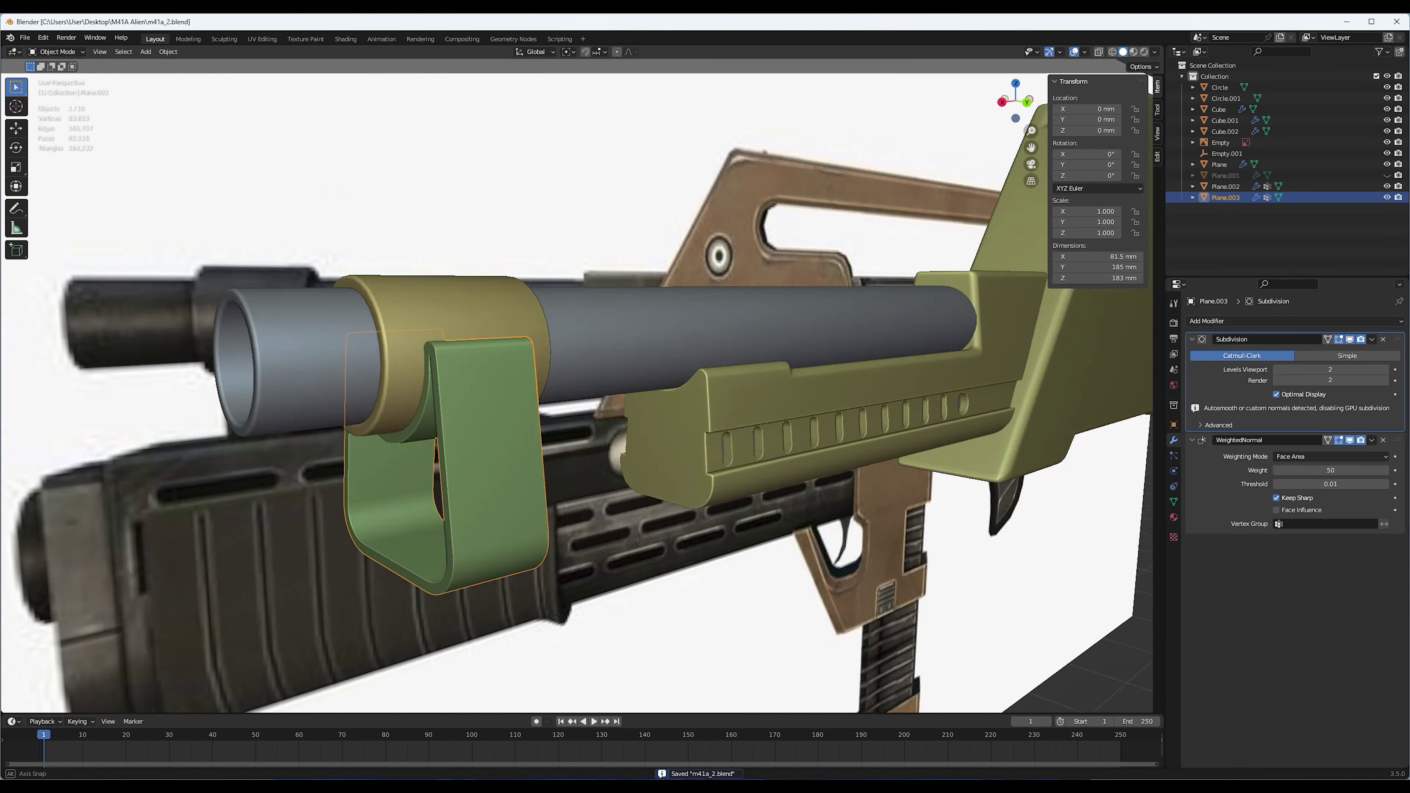
# Fully crease the bracket's selected edge loop with a crease value of 1
pyautogui.moveTo(547, 511); pyautogui.dragTo(673, 525, button='middle')
pyautogui.hotkey('shift', 'e')
pyautogui.write('1')
pyautogui.press('Return')
pyautogui.press('KP_3')
pyautogui.hotkey('shift', 'z')
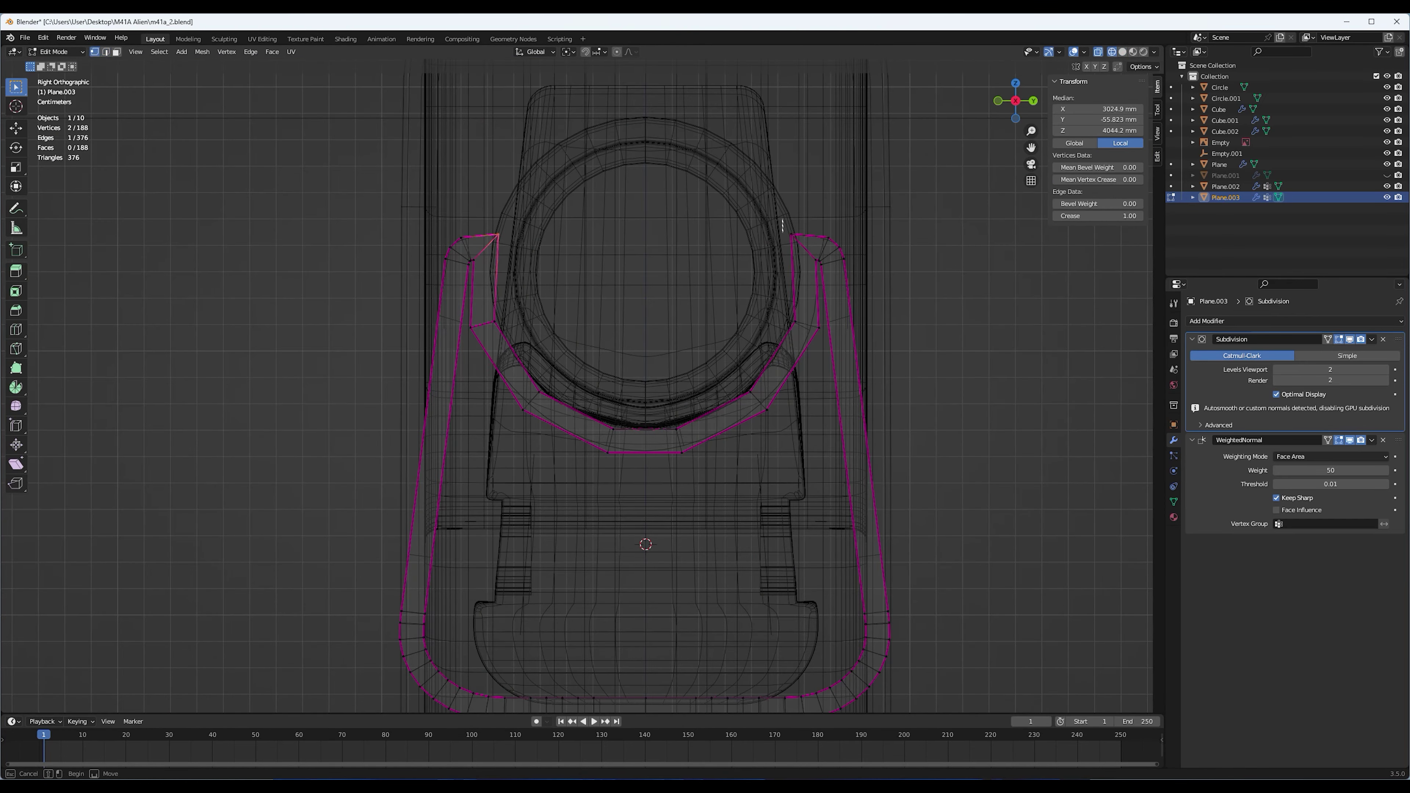
# Select more of the bracket's loops and raise them slightly along Z
pyautogui.hotkey('ctrl', 'l')
pyautogui.moveTo(646, 389); pyautogui.dragTo(555, 361, button='middle')
pyautogui.scroll(3, 556, 361)
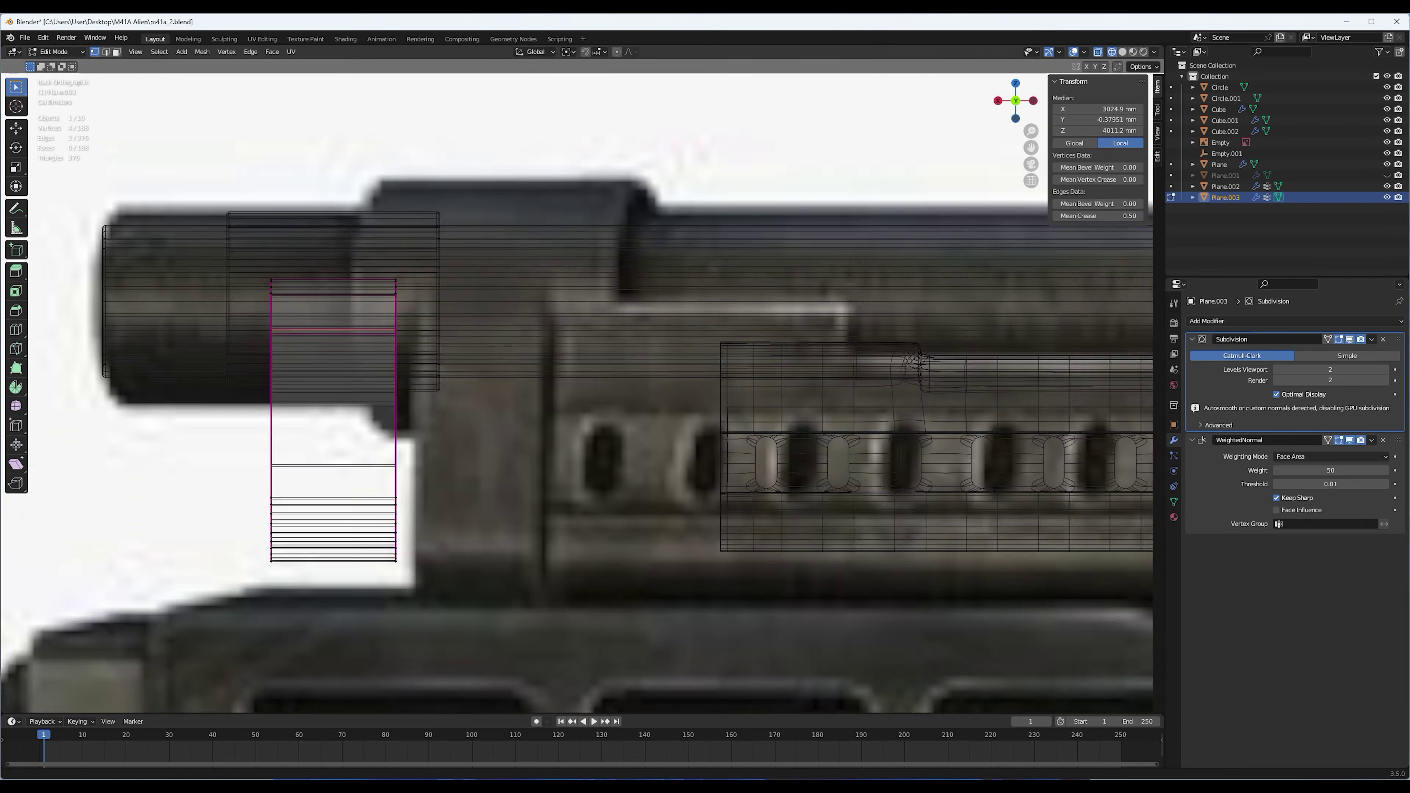
pyautogui.press('b')
pyautogui.press('ctrl+KP_1')
pyautogui.press('g')
pyautogui.press('z')
pyautogui.press('Return')
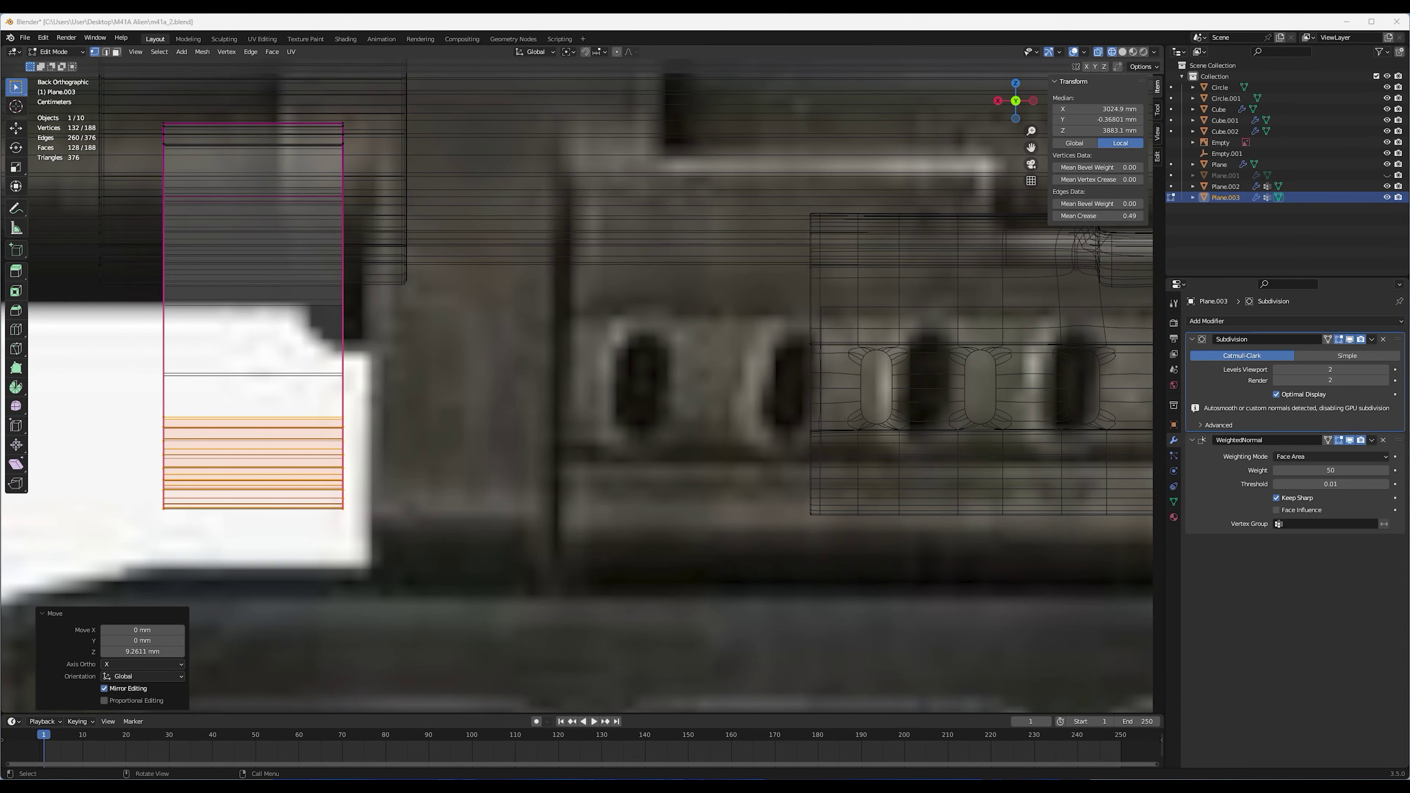
# Apply the bracket's transforms and save m41a_2.blend
pyautogui.press('Tab')
pyautogui.hotkey('ctrl', 'a')
pyautogui.press('g')
pyautogui.press('x')
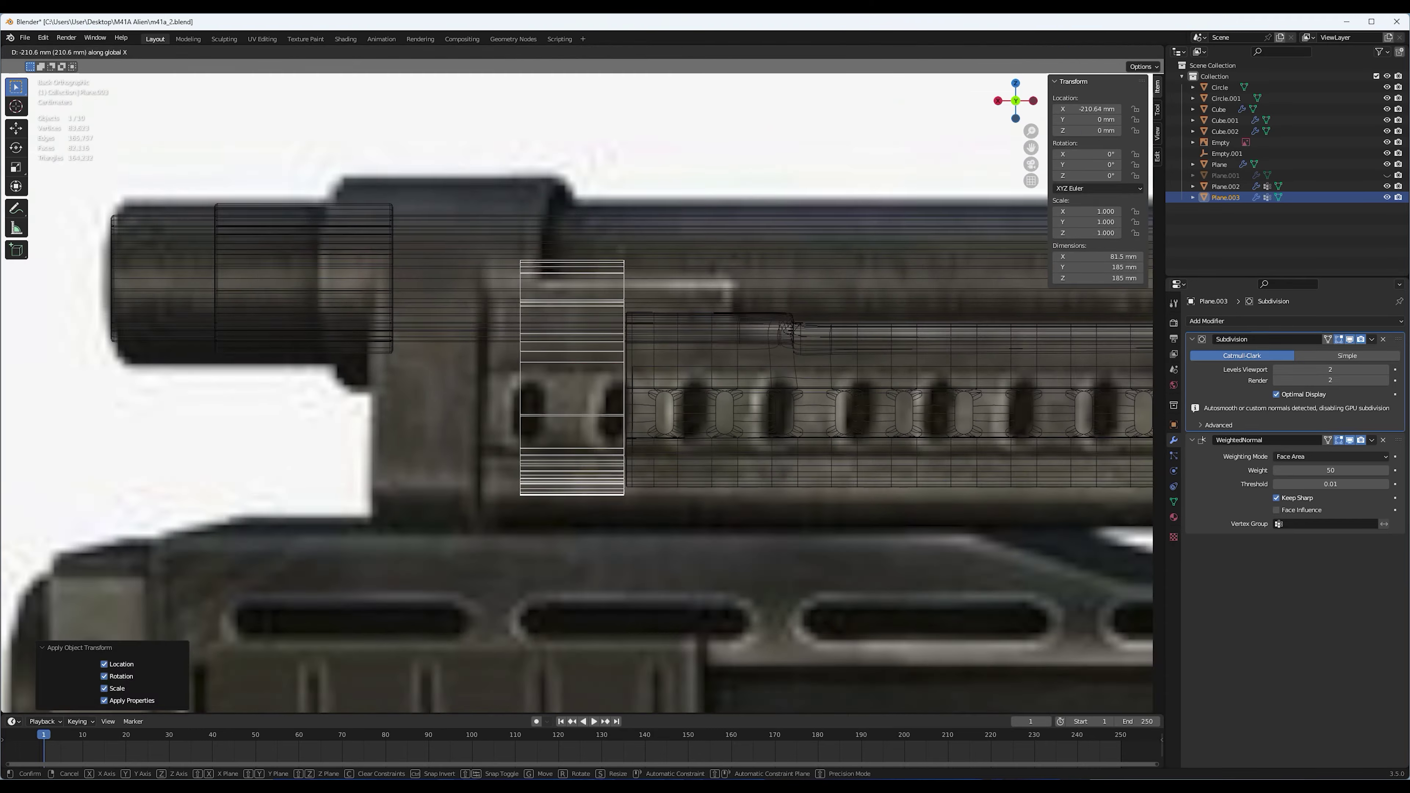
pyautogui.press('Escape')
pyautogui.scroll(-5, 578, 389)
pyautogui.hotkey('ctrl', 's')
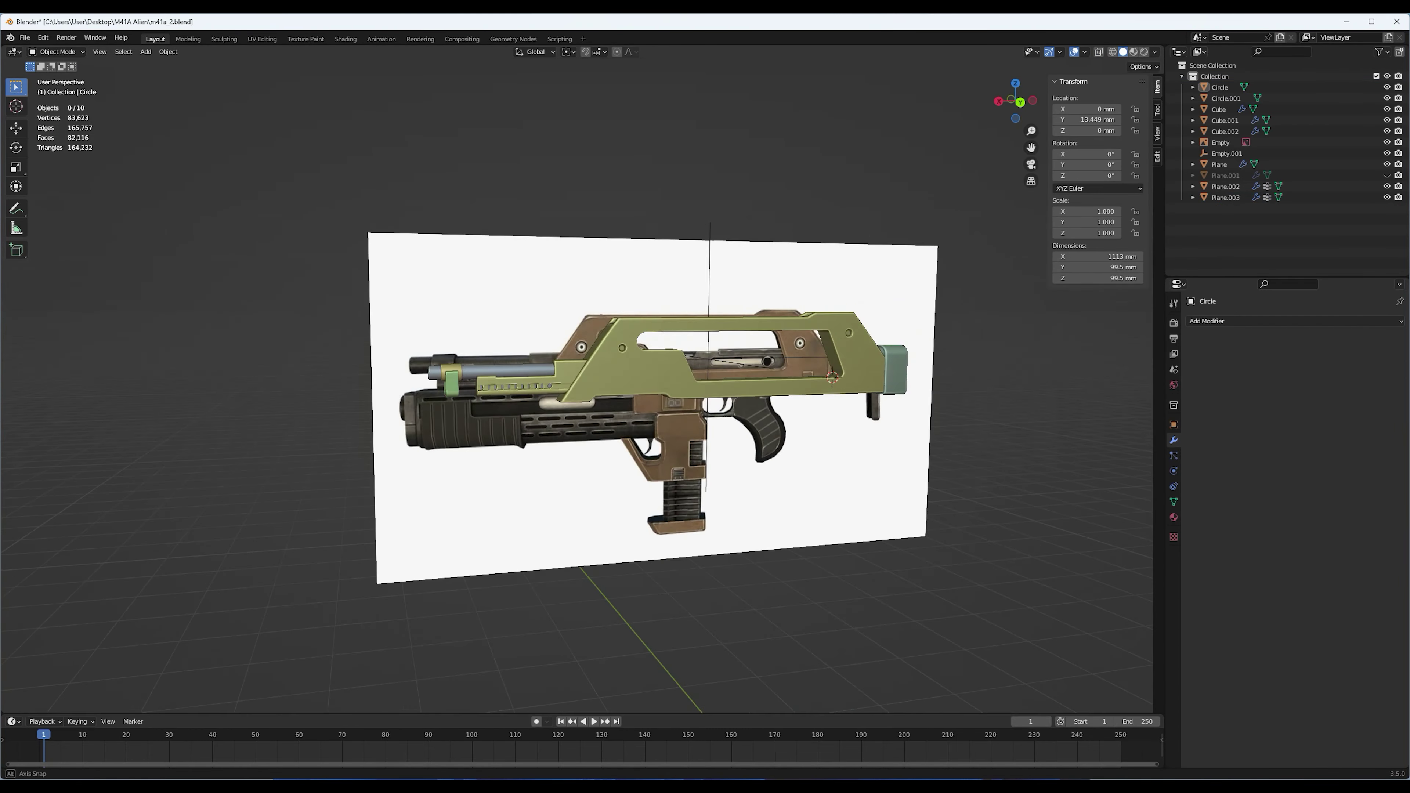
pyautogui.moveTo(666, 389); pyautogui.dragTo(638, 444, button='middle')
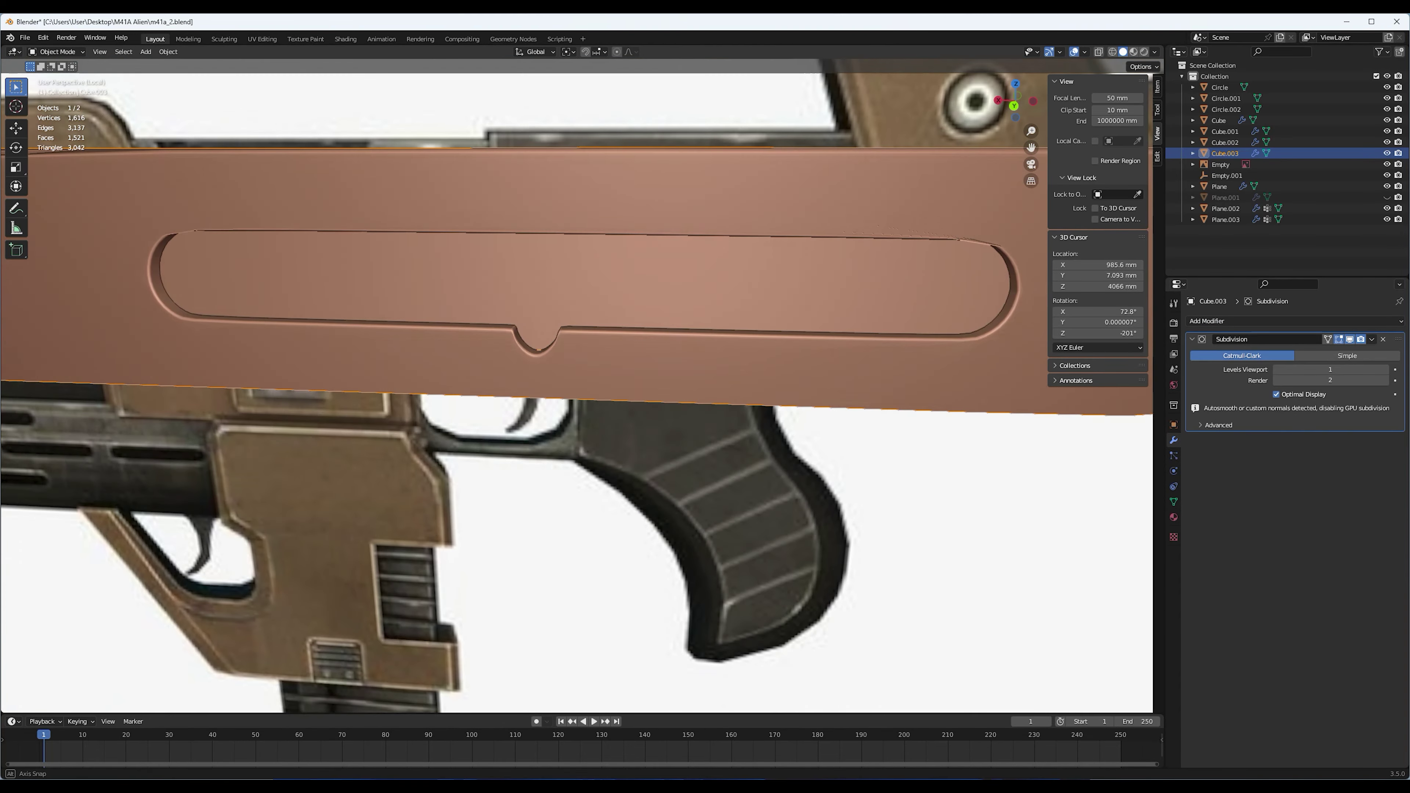
# Drop the moved vertex onto its neighbour and clean up doubled vertices
pyautogui.press('Return')
pyautogui.press('g')
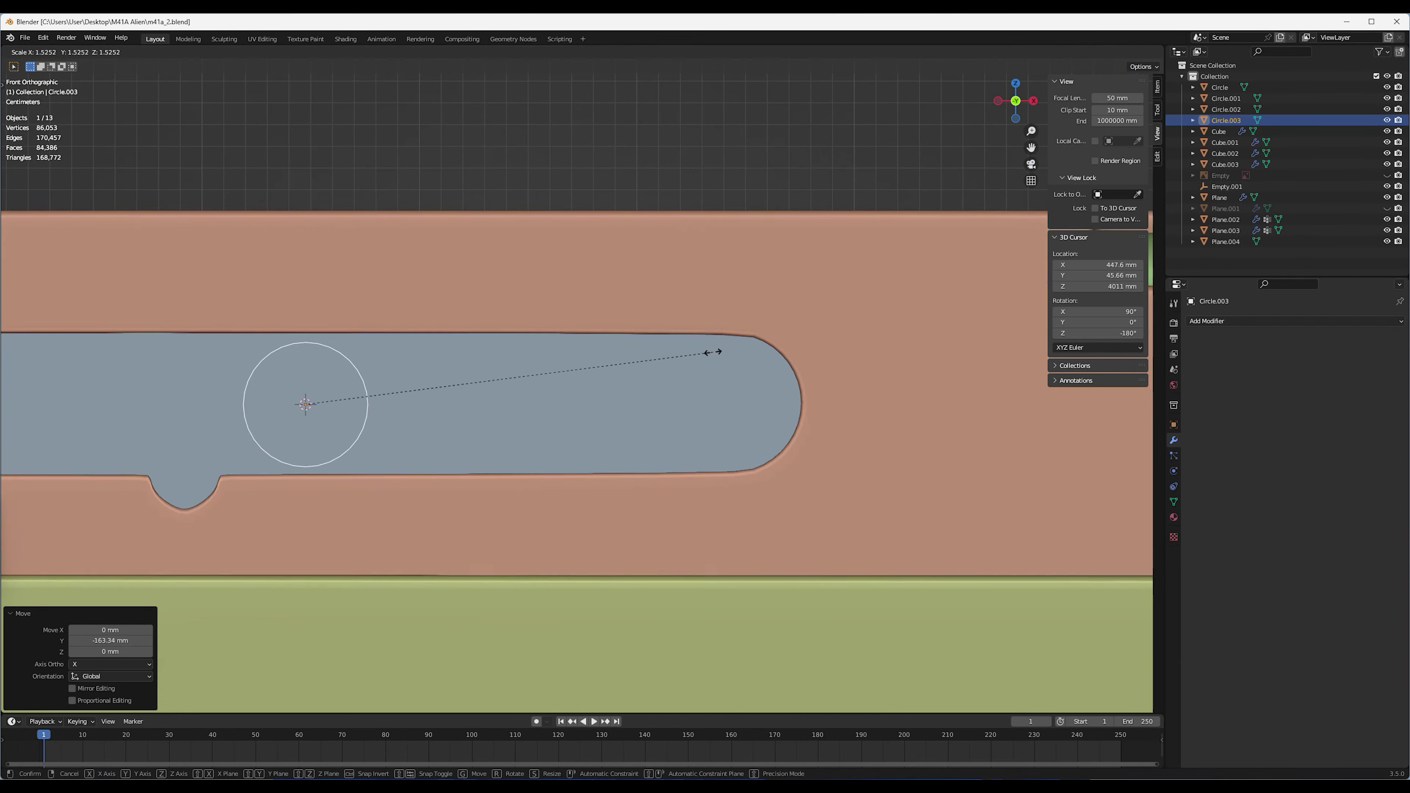
# Apply the circle's transforms, then extrude and scale it into a cylinder
pyautogui.press('Tab')
pyautogui.hotkey('ctrl', 'a')
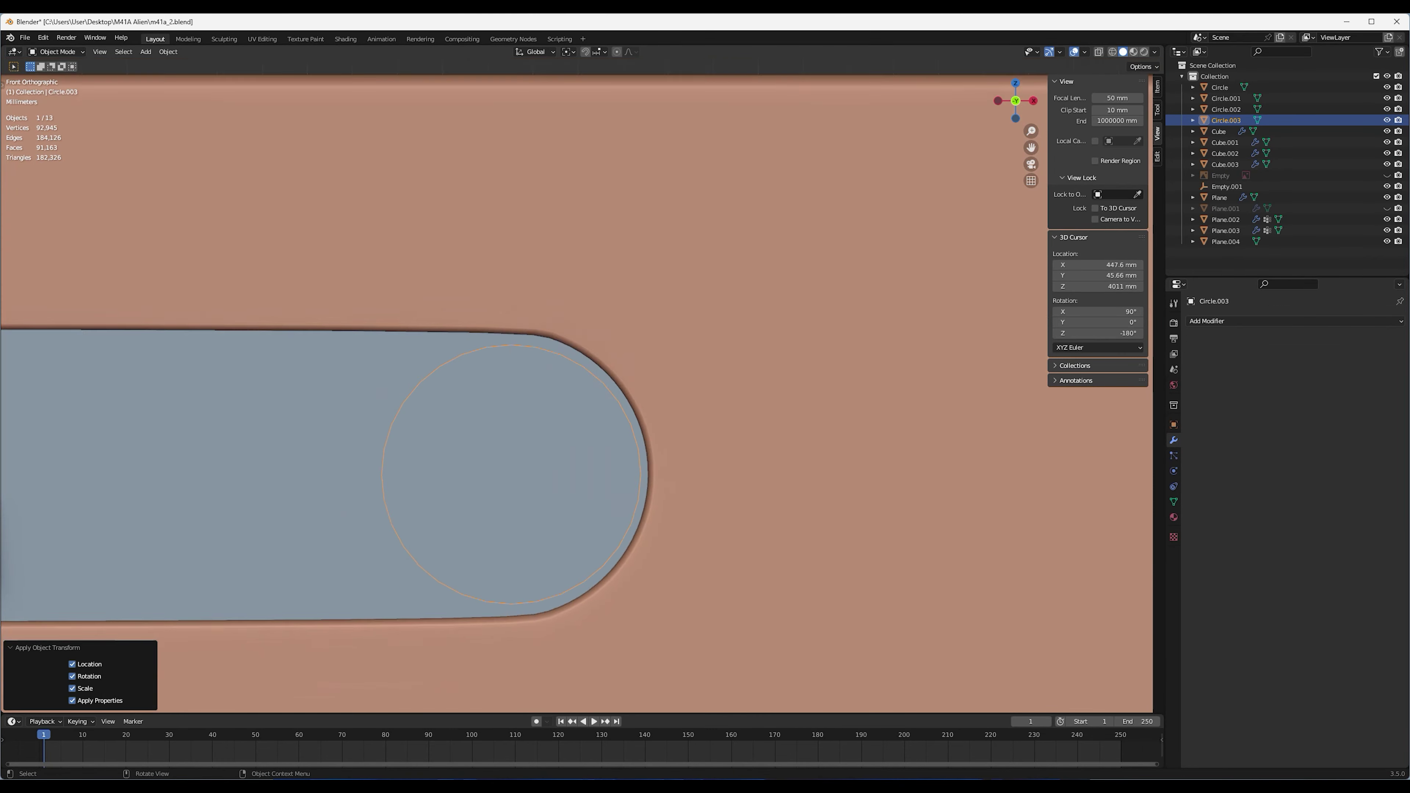
pyautogui.press('Tab')
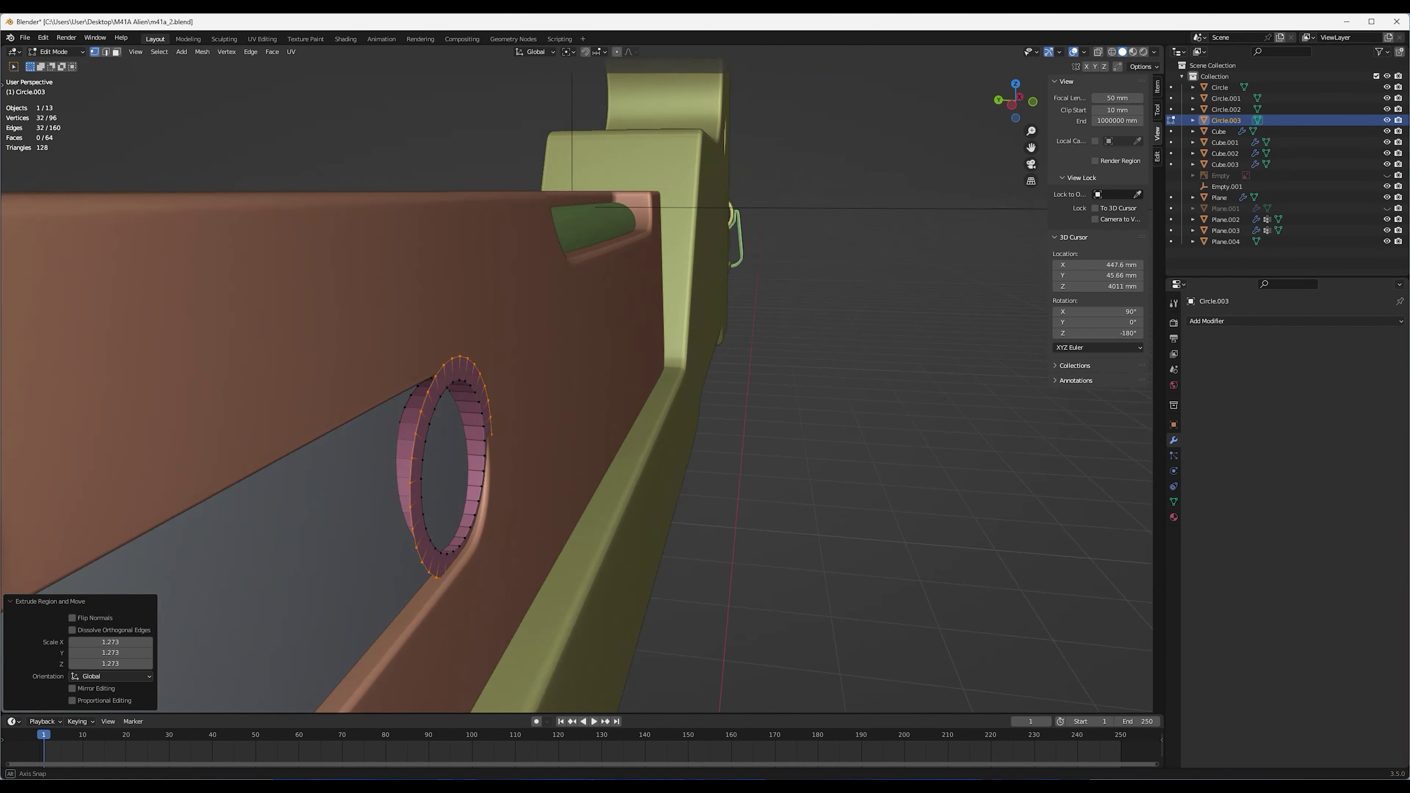
pyautogui.moveTo(611, 388); pyautogui.dragTo(674, 395, button='middle')
pyautogui.press('e')
pyautogui.click(675, 396)
pyautogui.press('s')
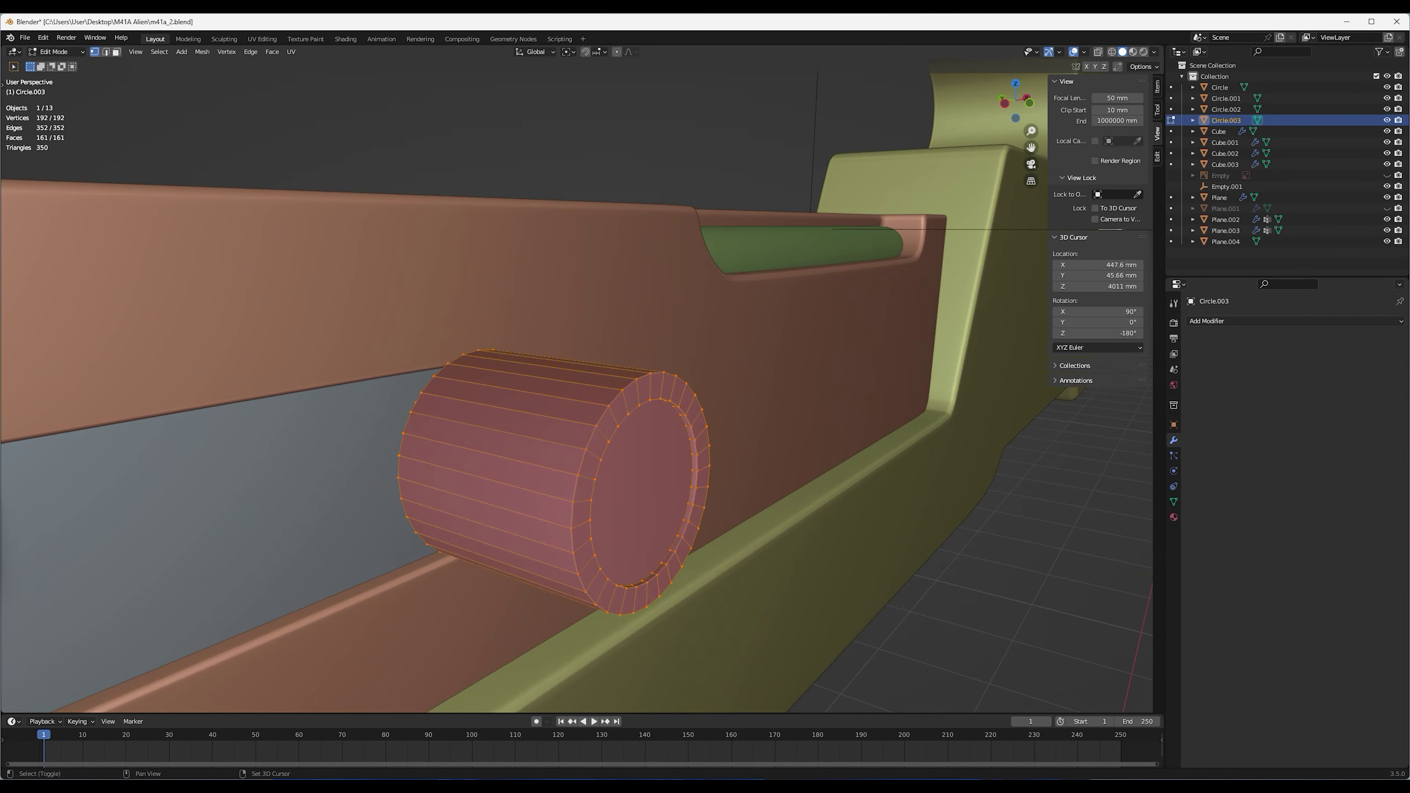
pyautogui.press('Tab')
# Frame the pink cylinder and bevel the edges at its end
pyautogui.scroll(-5, 611, 389)
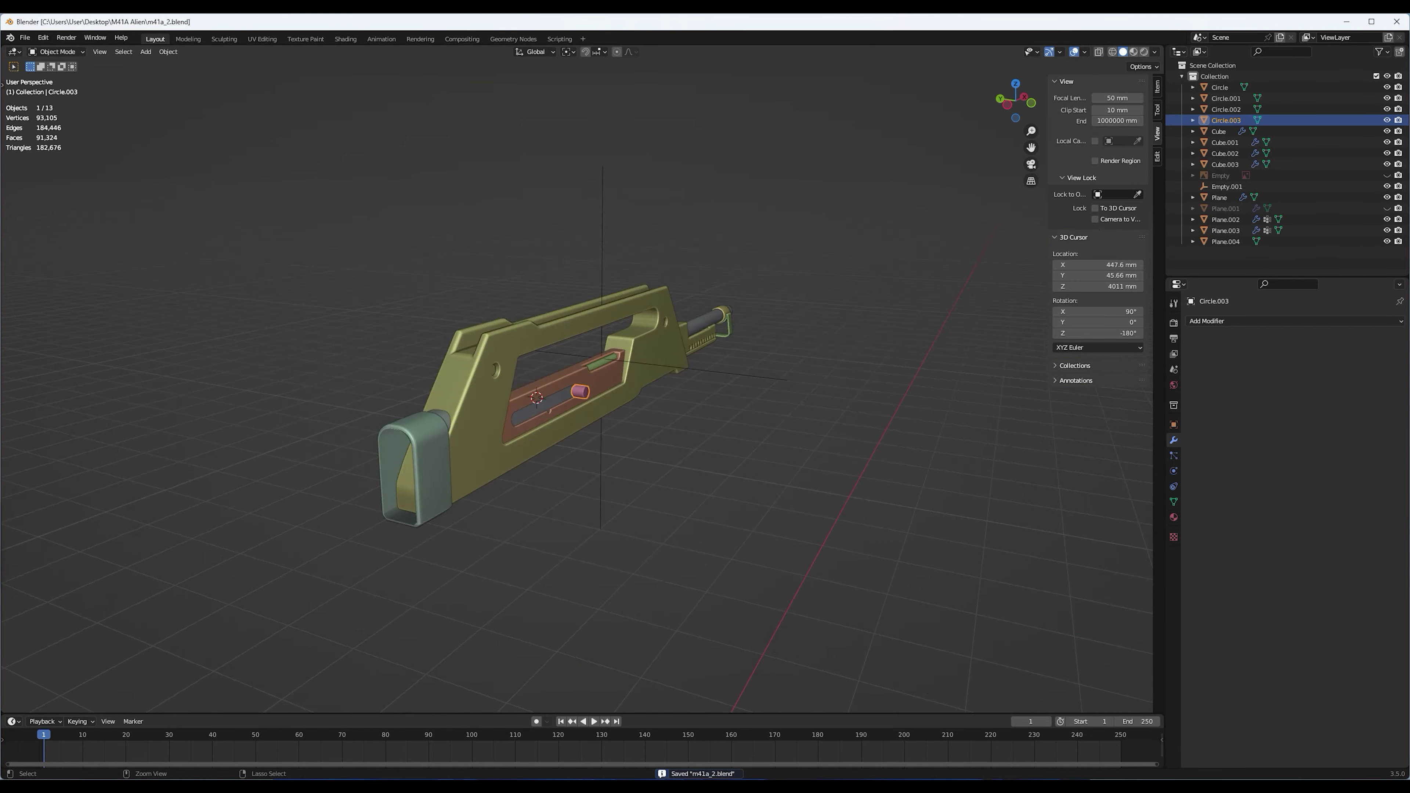
pyautogui.press('KP_Decimal')
pyautogui.press('ctrl+KP_3')
pyautogui.hotkey('shift', 'z')
pyautogui.rightClick(550, 456)
pyautogui.press('g')
pyautogui.click(550, 466)
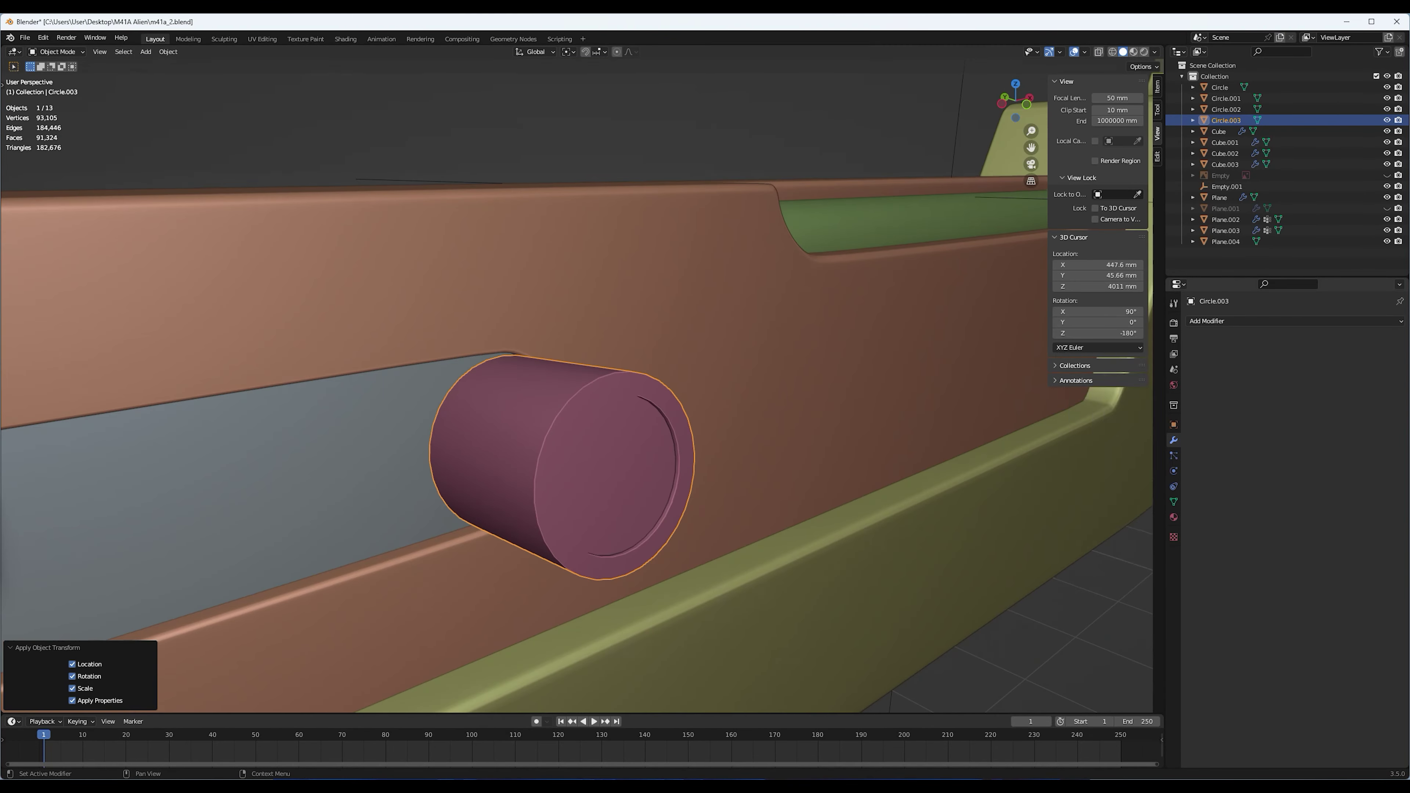
pyautogui.click(775, 506)
# Add level-1 subdivision smoothing to the cylinder, inspect it, and save the file
pyautogui.press('Tab')
pyautogui.hotkey('ctrl', '1')
pyautogui.moveTo(776, 506); pyautogui.dragTo(722, 489, button='middle')
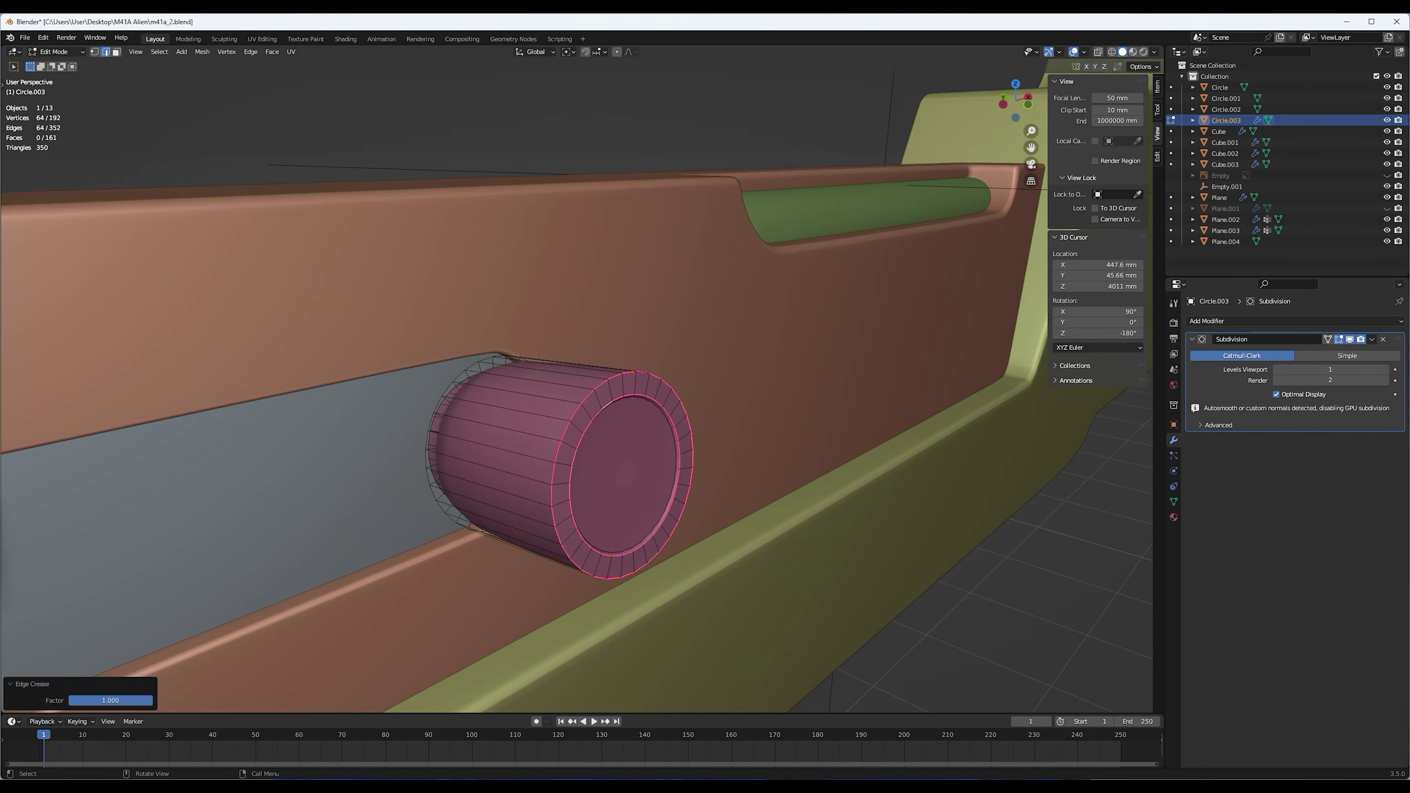
pyautogui.press('Tab')
pyautogui.hotkey('ctrl', 's')
# Move the new mirrored Plane.006 −20.13 mm along Y and check it from the side in X-ray
pyautogui.press('g')
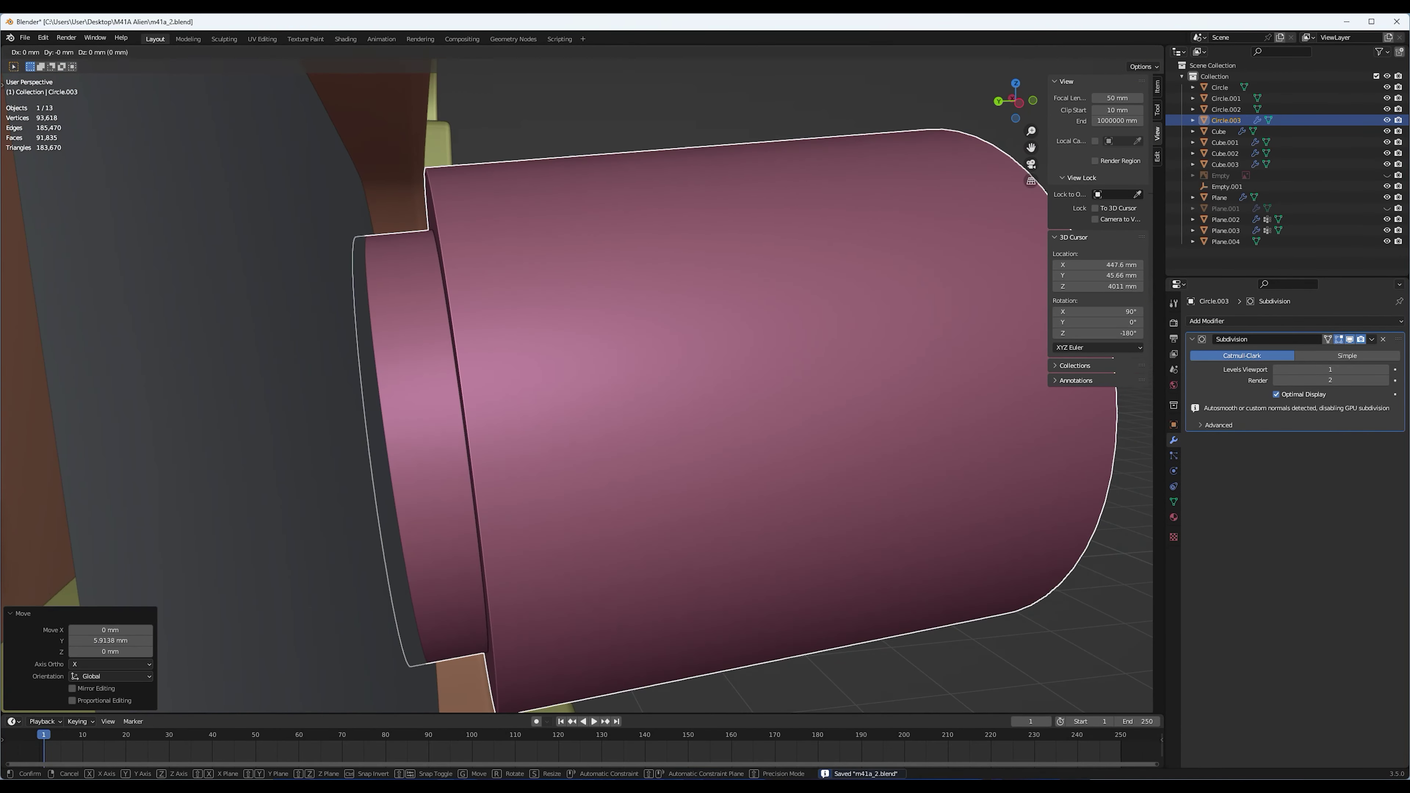
pyautogui.press('Return')
pyautogui.press('KP_3')
pyautogui.hotkey('shift', 'z')
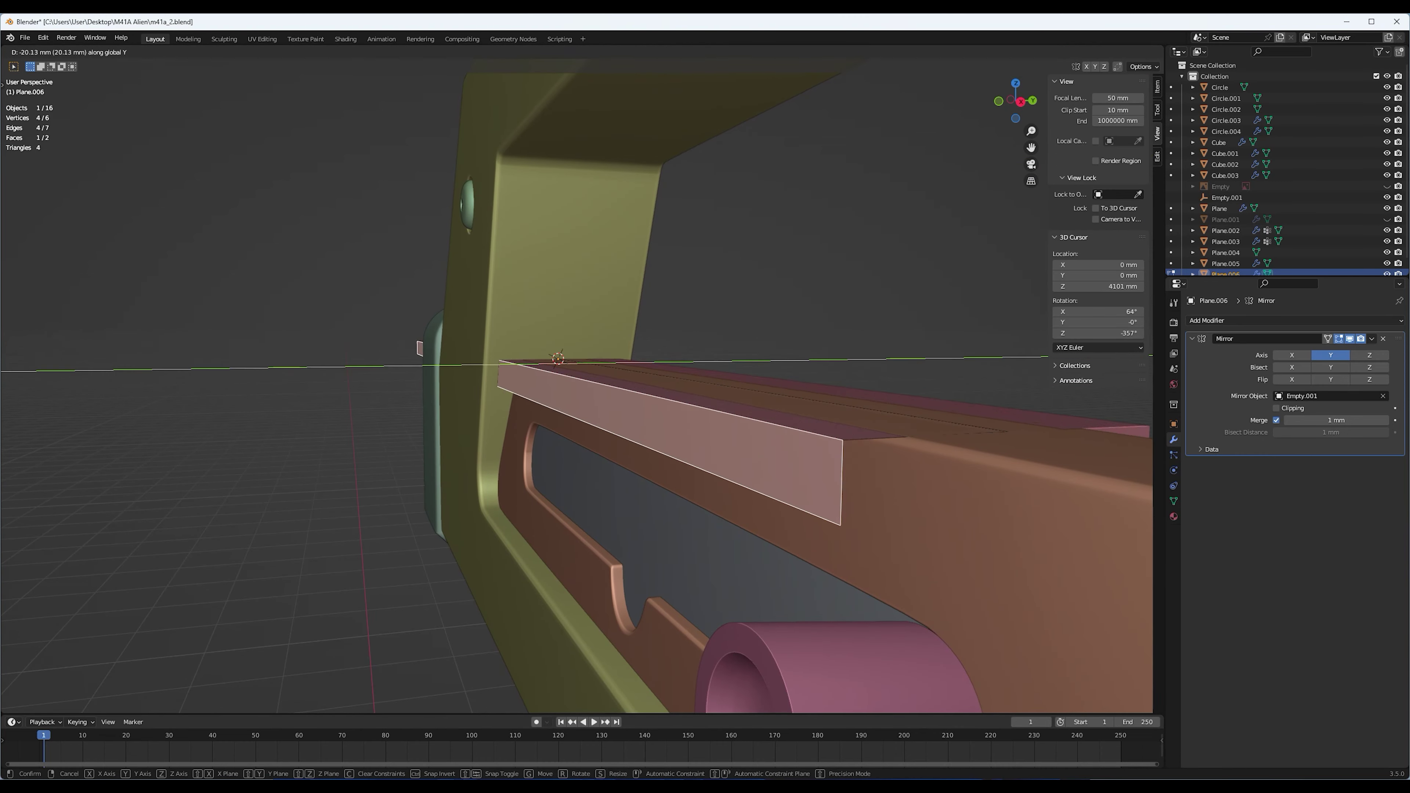
# Save, turn on X-ray, and start moving the reference Empty aside
pyautogui.hotkey('ctrl', 's')
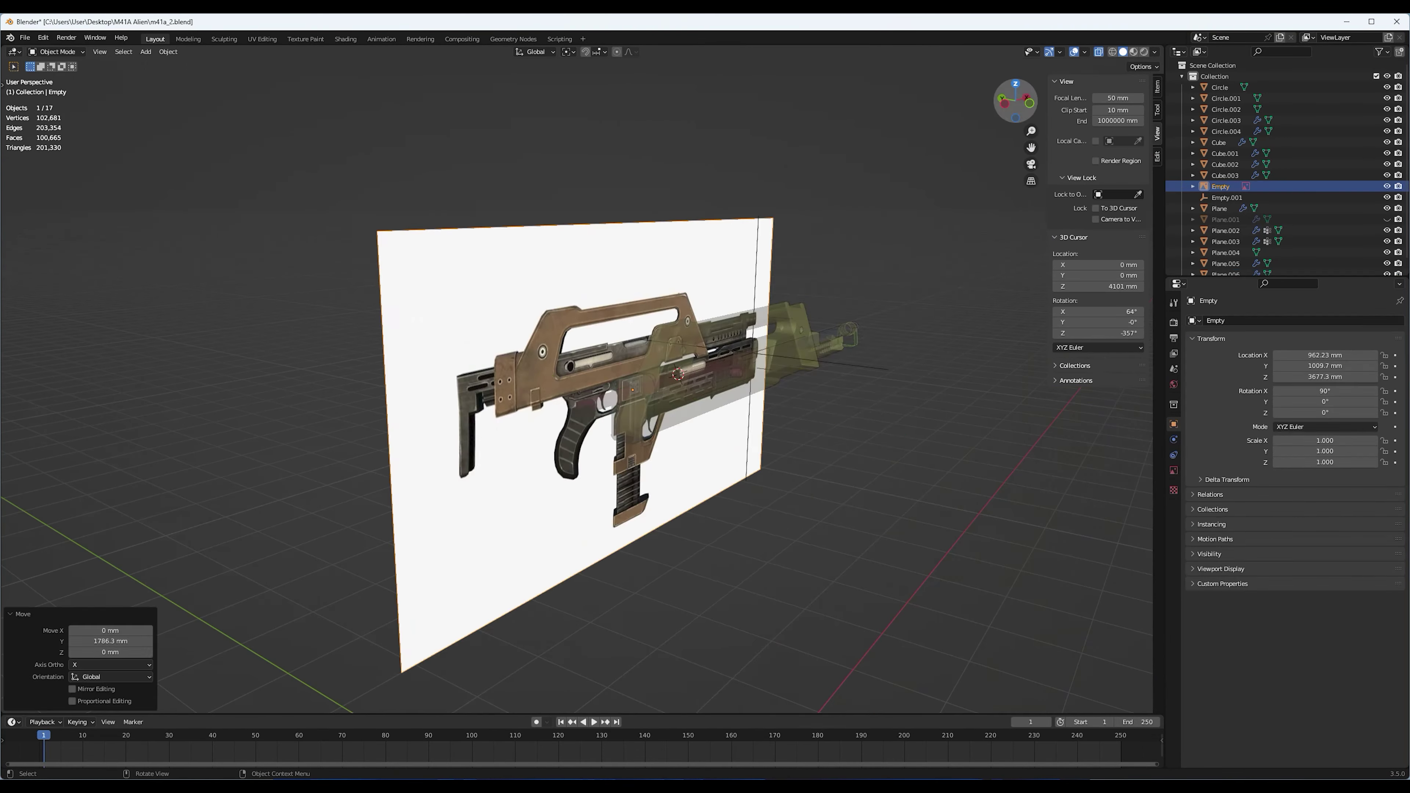
pyautogui.hotkey('alt', 'z')
pyautogui.press('g')
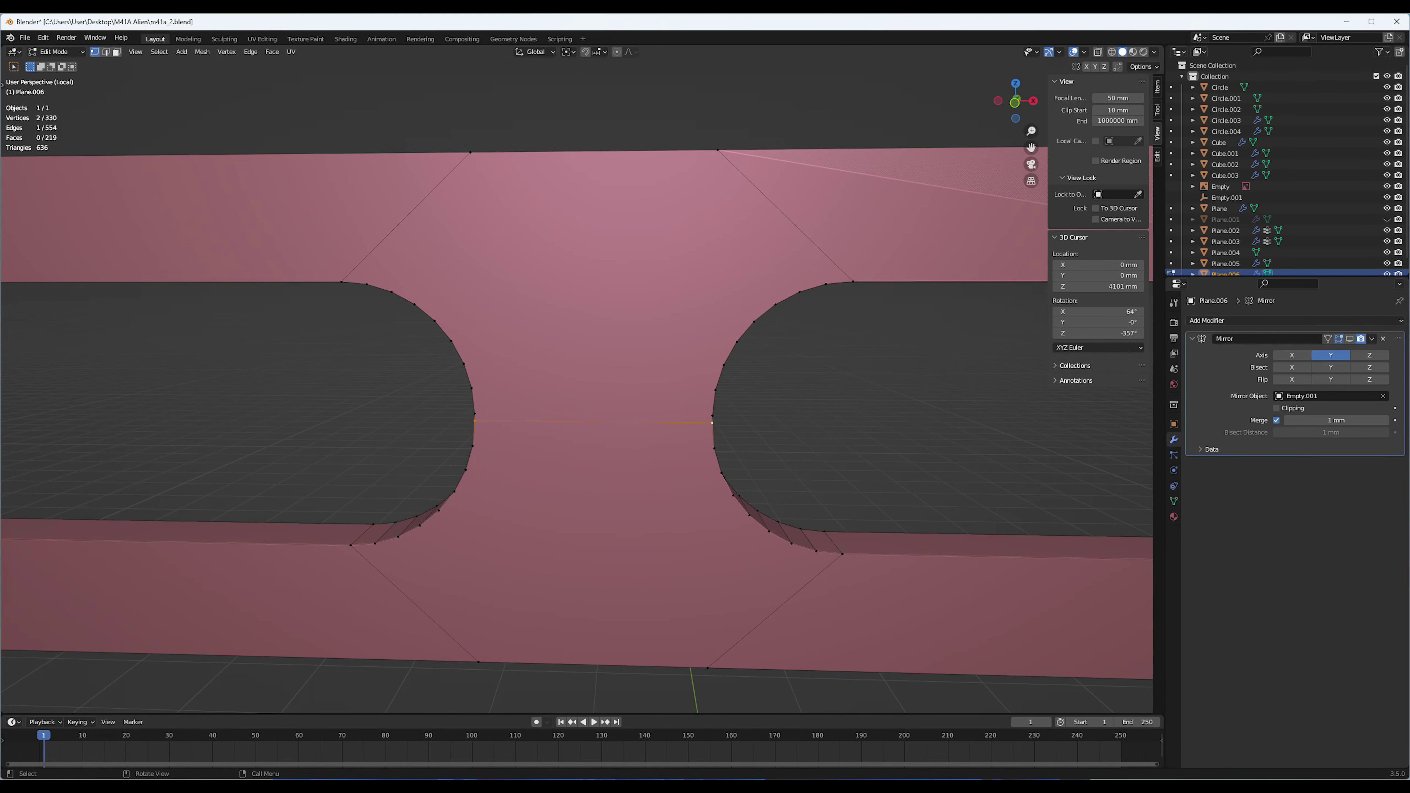
# View the rail plate from the front and in perspective, undoing the last dissolve
pyautogui.press('KP_1')
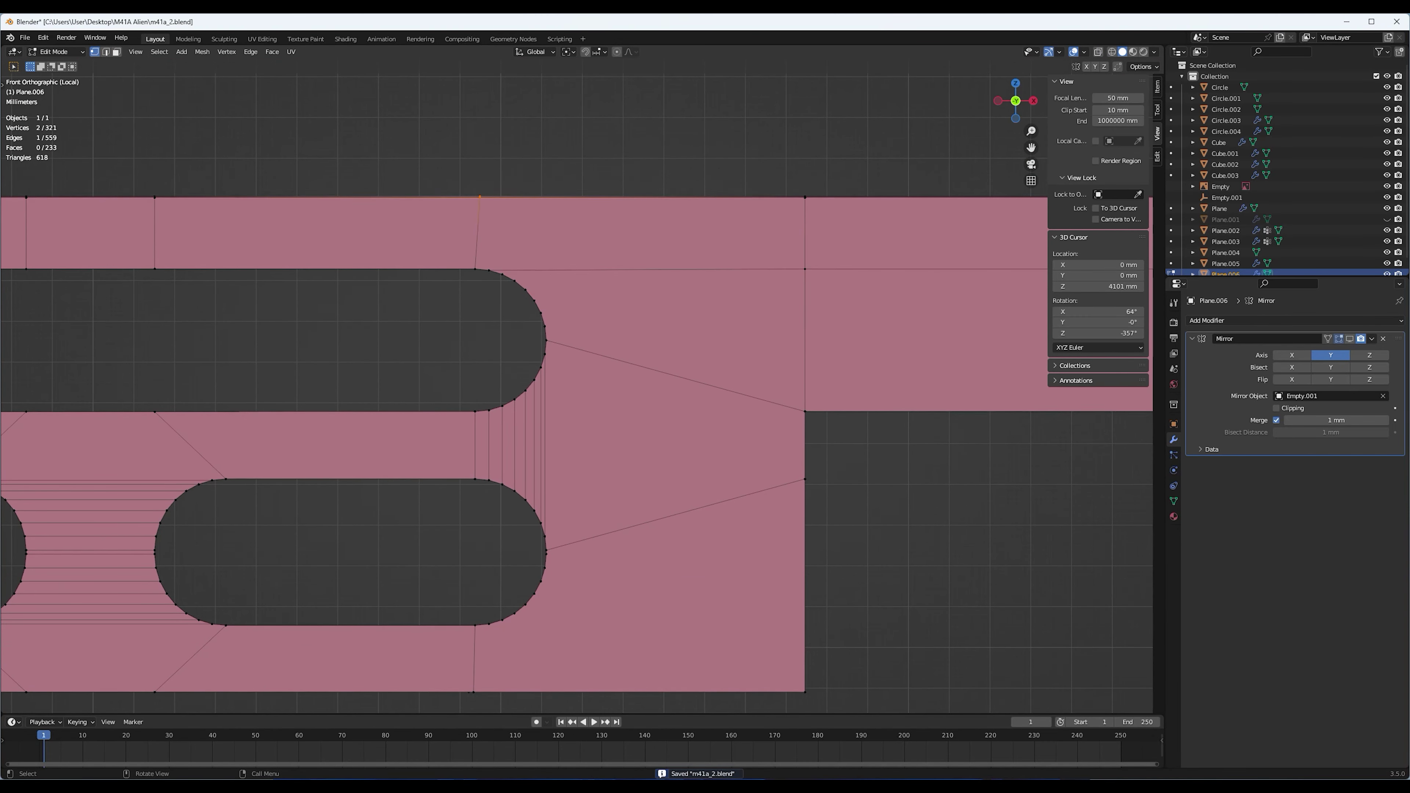
pyautogui.scroll(-5, 577, 389)
pyautogui.press('Tab')
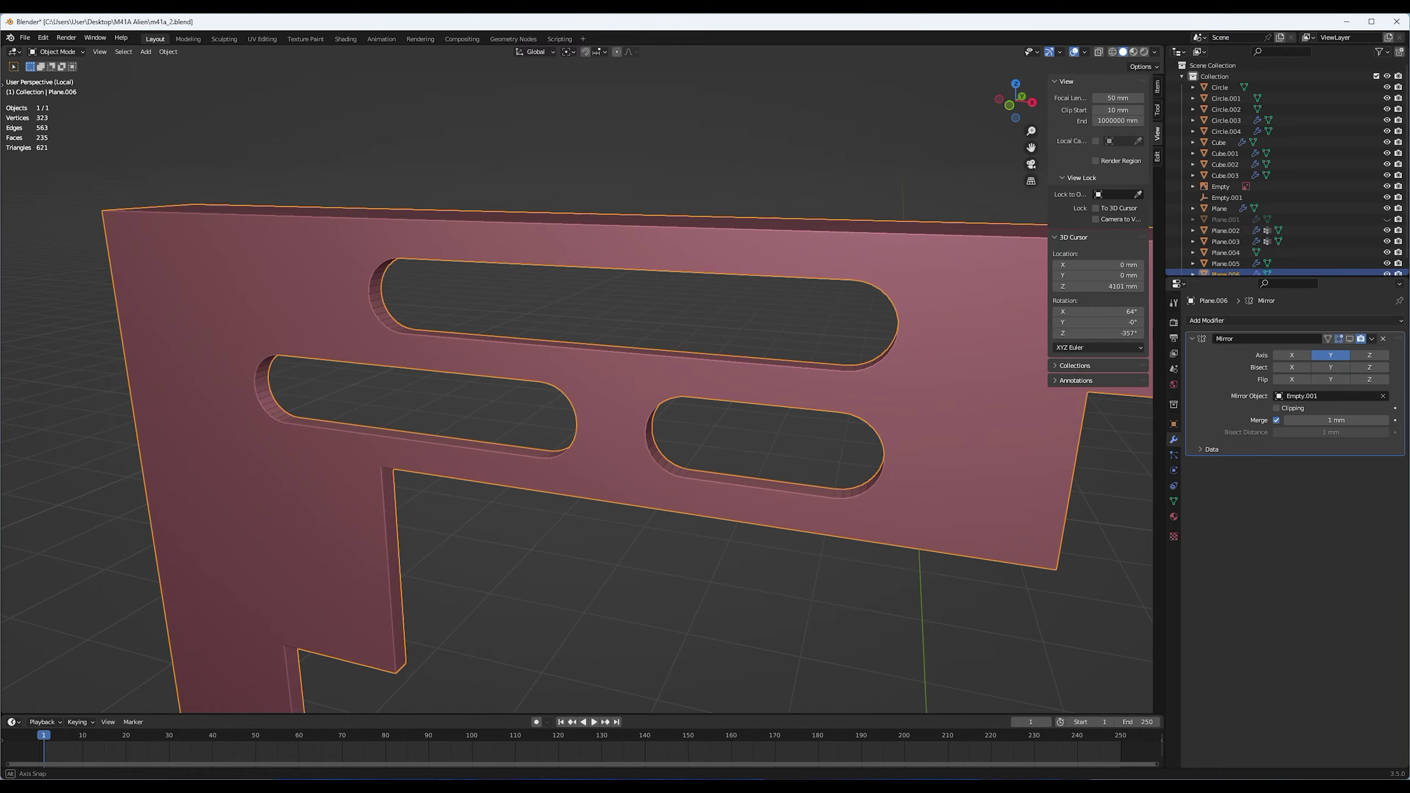
pyautogui.moveTo(577, 388); pyautogui.dragTo(611, 361, button='middle')
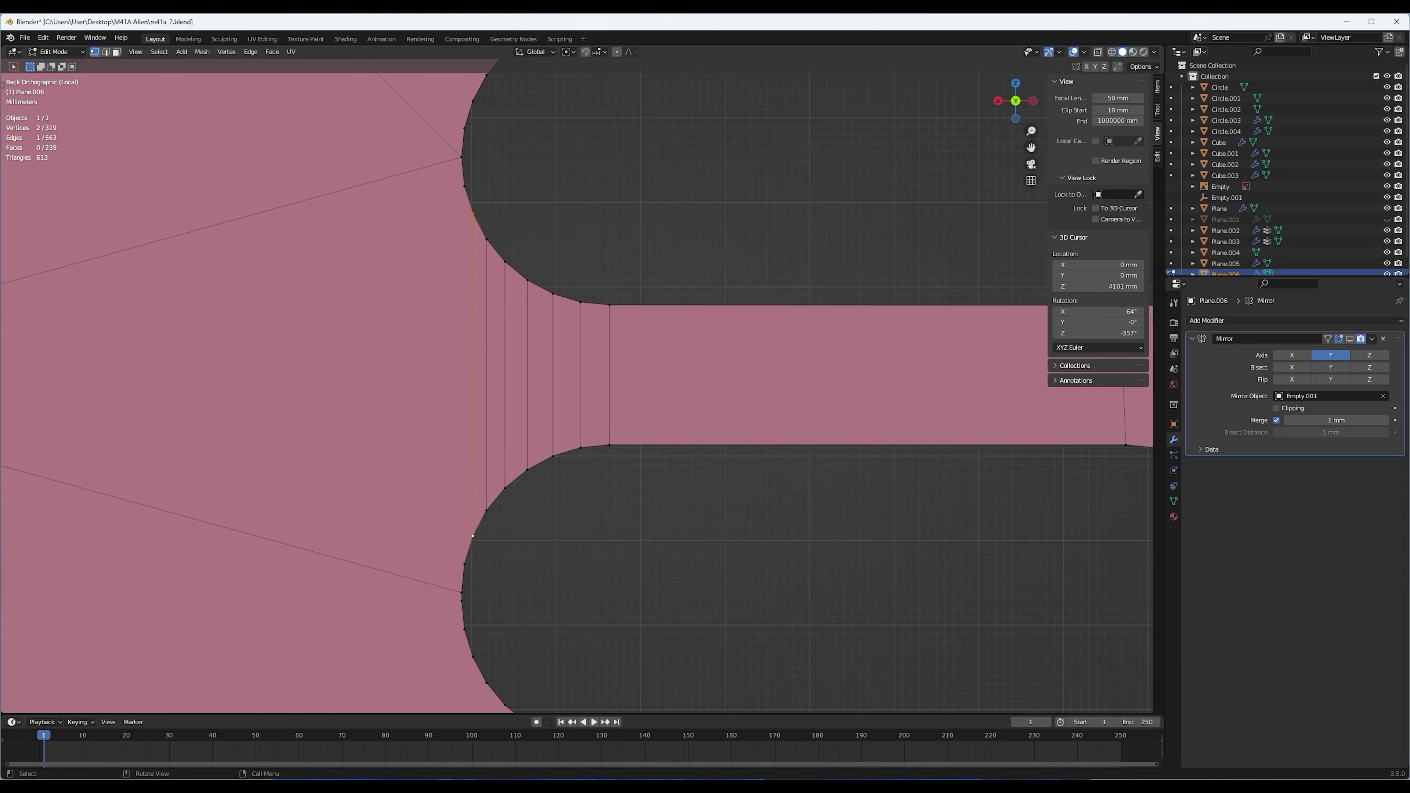
pyautogui.hotkey('ctrl', 'z')
pyautogui.scroll(-4, 578, 389)
pyautogui.moveTo(578, 389)
pyautogui.mouseDown(button='middle')
pyautogui.moveTo(639, 361)
pyautogui.moveTo(500, 361)
pyautogui.mouseUp(button='middle')
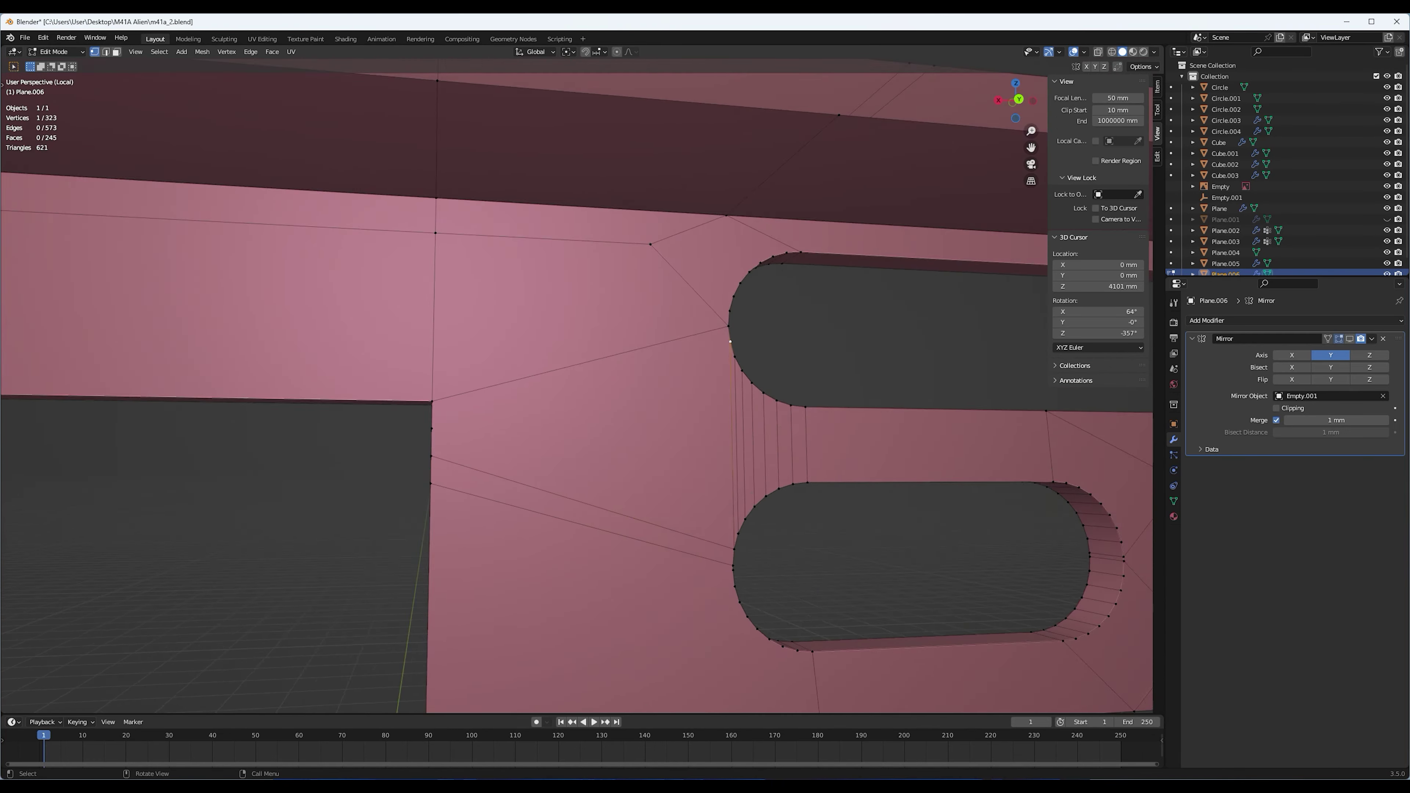
# Cut edge loops beside the slot, dissolve the extra edges, and select a lower-slot vertex
pyautogui.hotkey('ctrl', 'r')
pyautogui.scroll(4, 167, 439)
pyautogui.click(167, 438)
pyautogui.click(704, 349)
pyautogui.hotkey('ctrl', 'x')
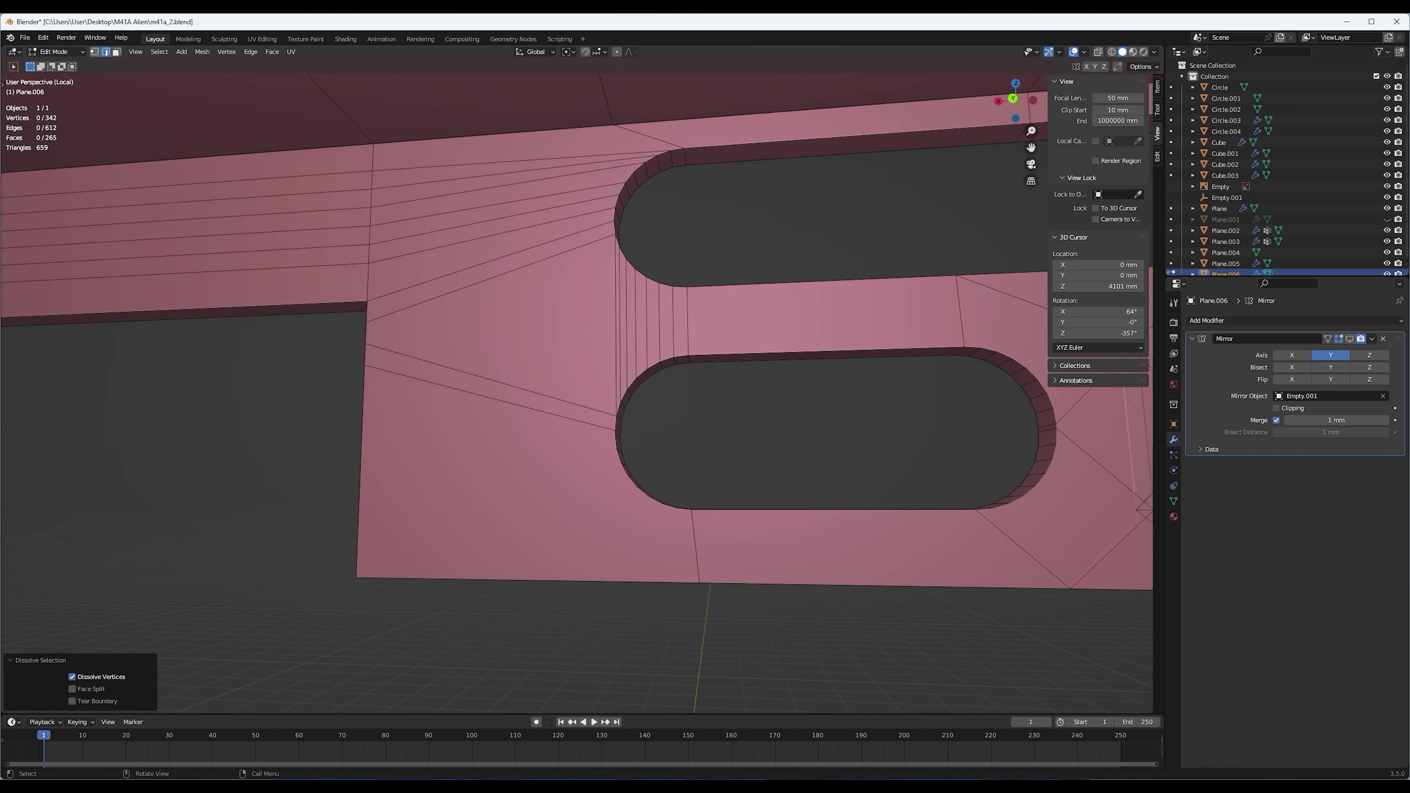
pyautogui.moveTo(577, 389); pyautogui.dragTo(555, 361, button='middle')
pyautogui.press('1')
pyautogui.click(756, 448)
pyautogui.moveTo(756, 448); pyautogui.dragTo(710, 451, button='middle')
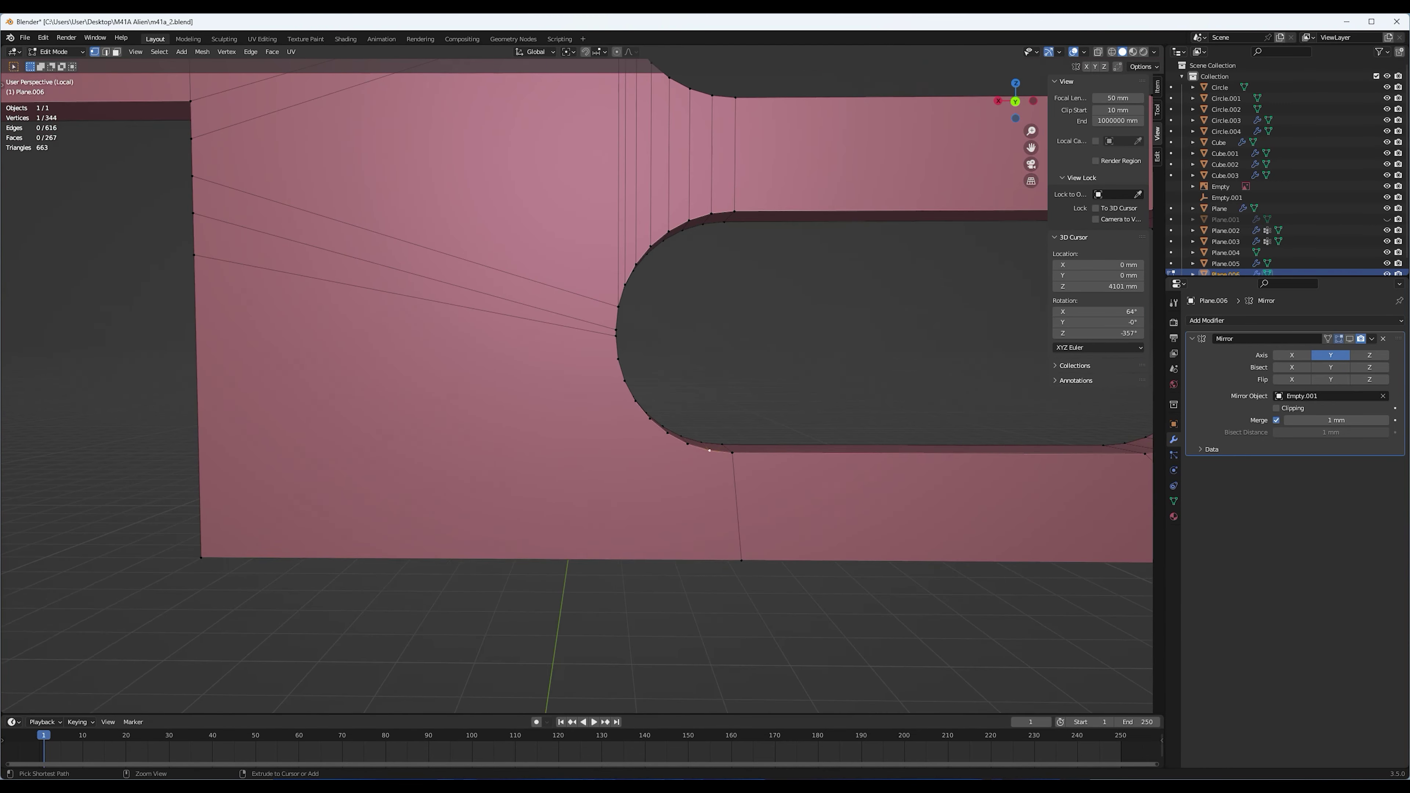
# Add four loop cuts across the lower face and spread them along X
pyautogui.hotkey('ctrl', 'r')
pyautogui.click(633, 500)
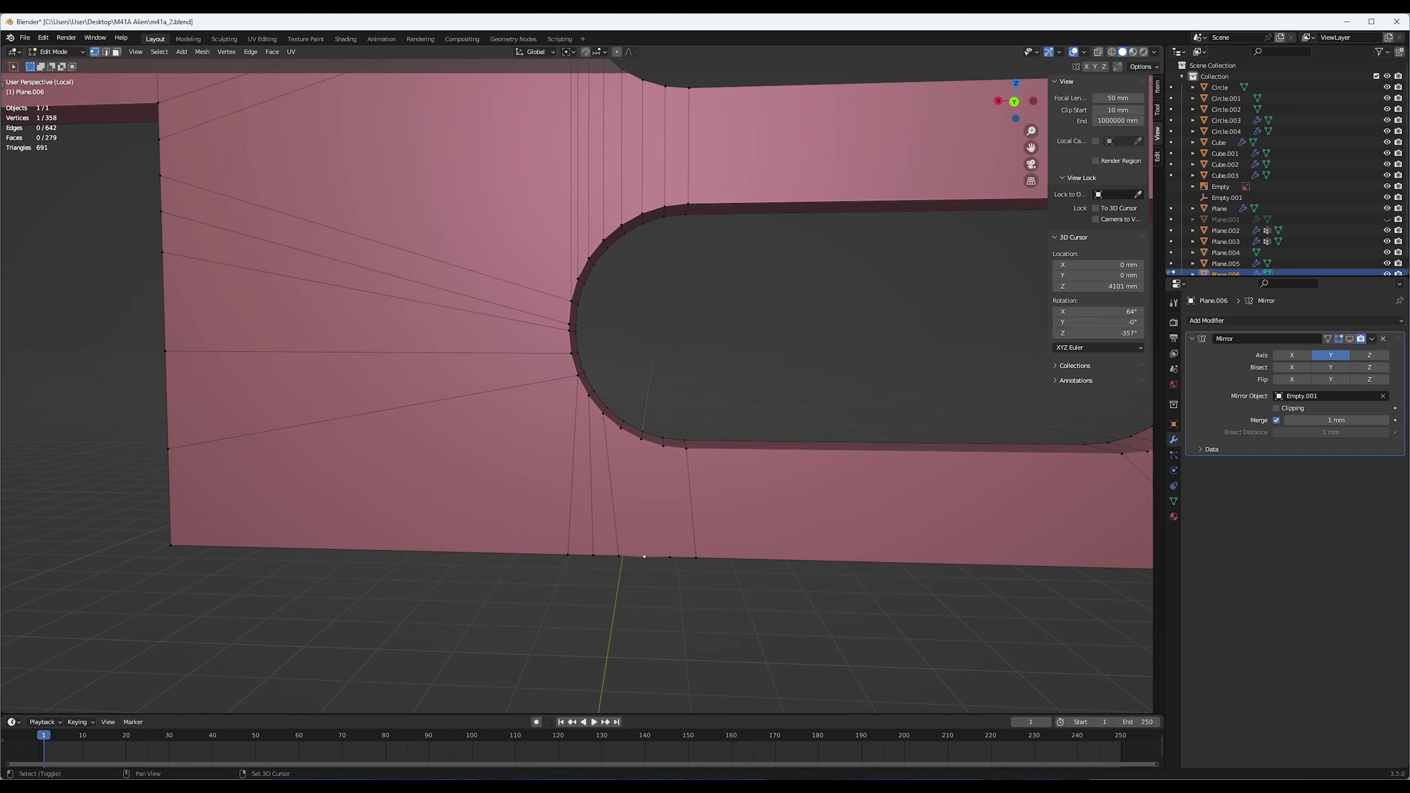
pyautogui.scroll(-3, 670, 557)
pyautogui.press('s')
pyautogui.press('x')
pyautogui.moveTo(671, 557); pyautogui.dragTo(759, 548, button='middle')
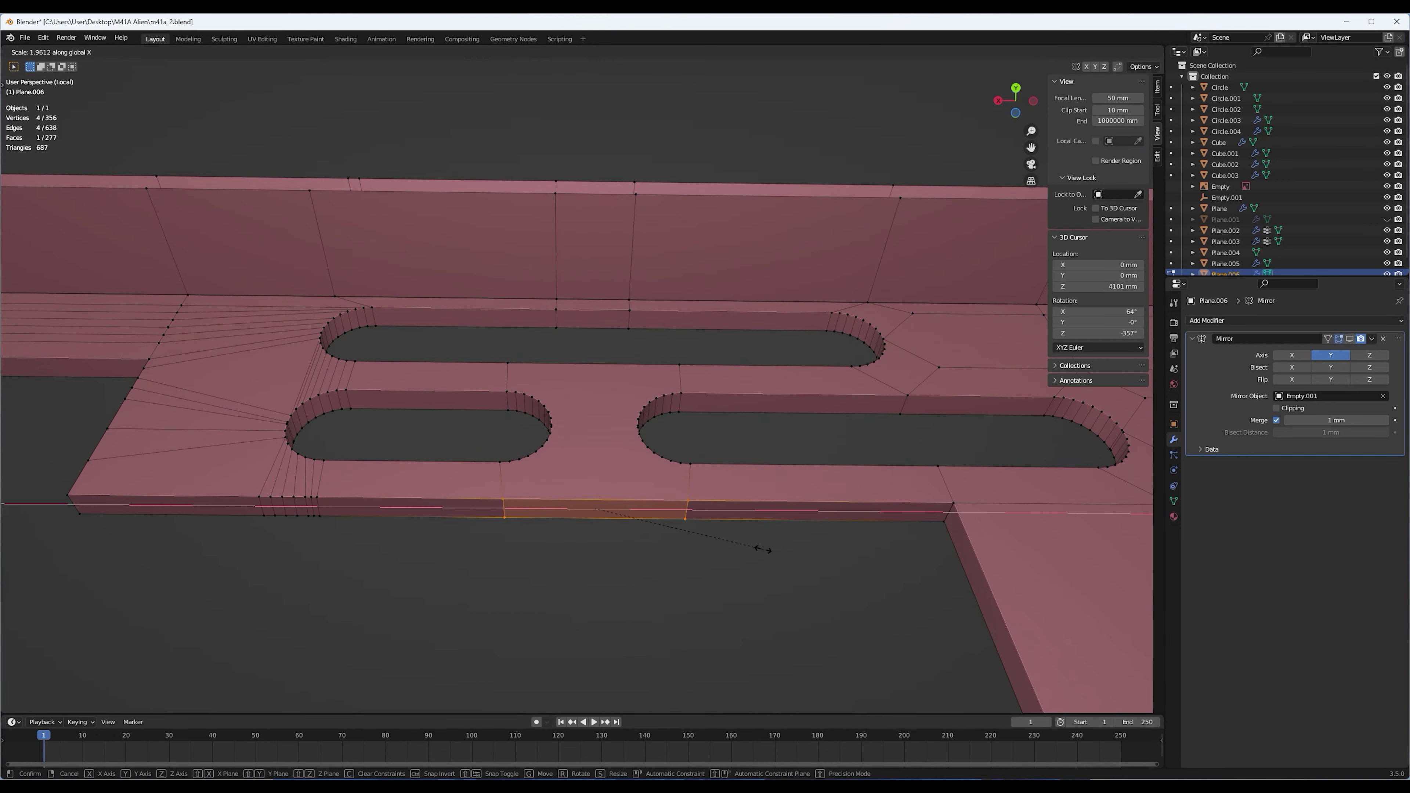
pyautogui.hotkey('ctrl', 's')
# From the back, connect slot vertices to the border and add an edge loop between slots
pyautogui.press('ctrl+KP_1')
pyautogui.press('j')
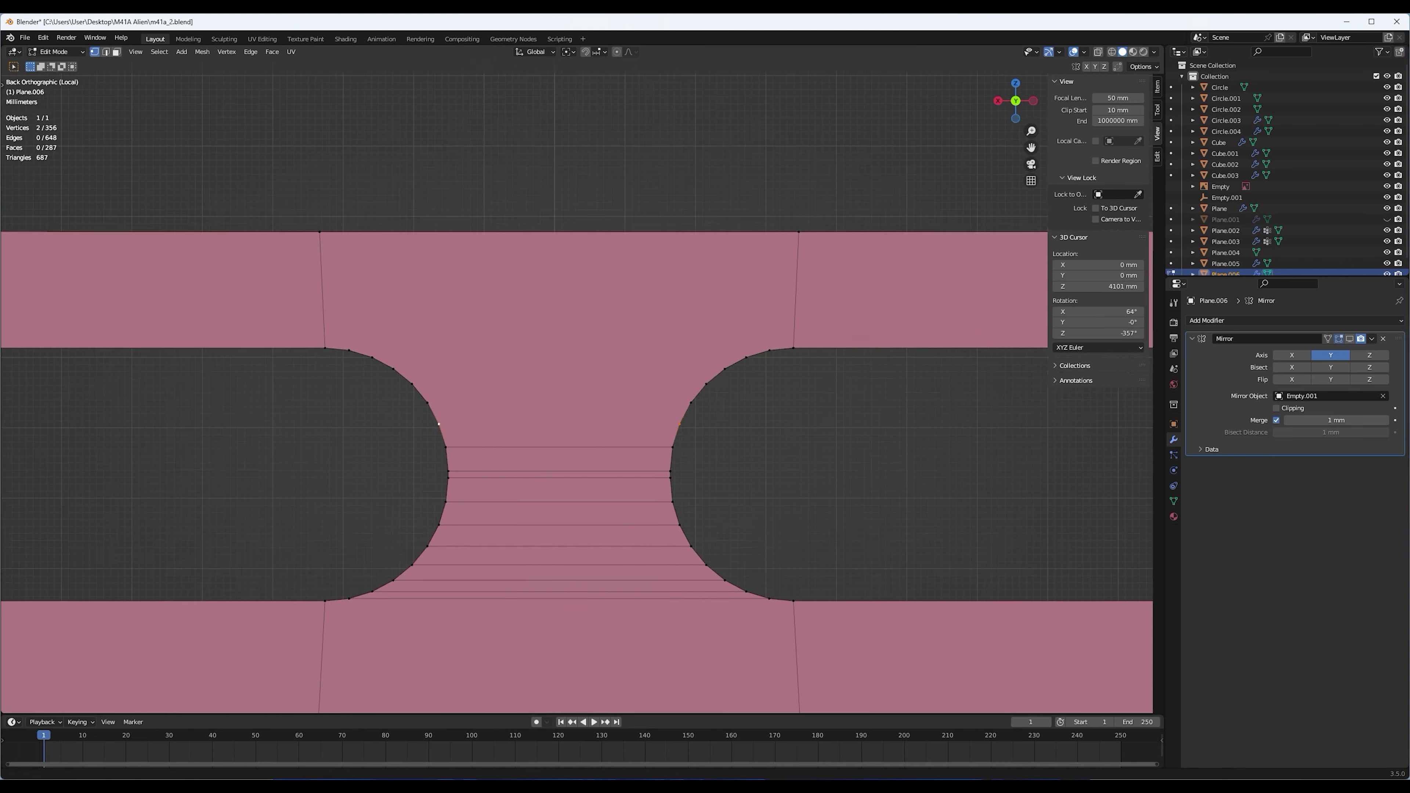
pyautogui.keyDown('shift'); pyautogui.moveTo(680, 389); pyautogui.dragTo(661, 507, button='middle'); pyautogui.keyUp('shift')
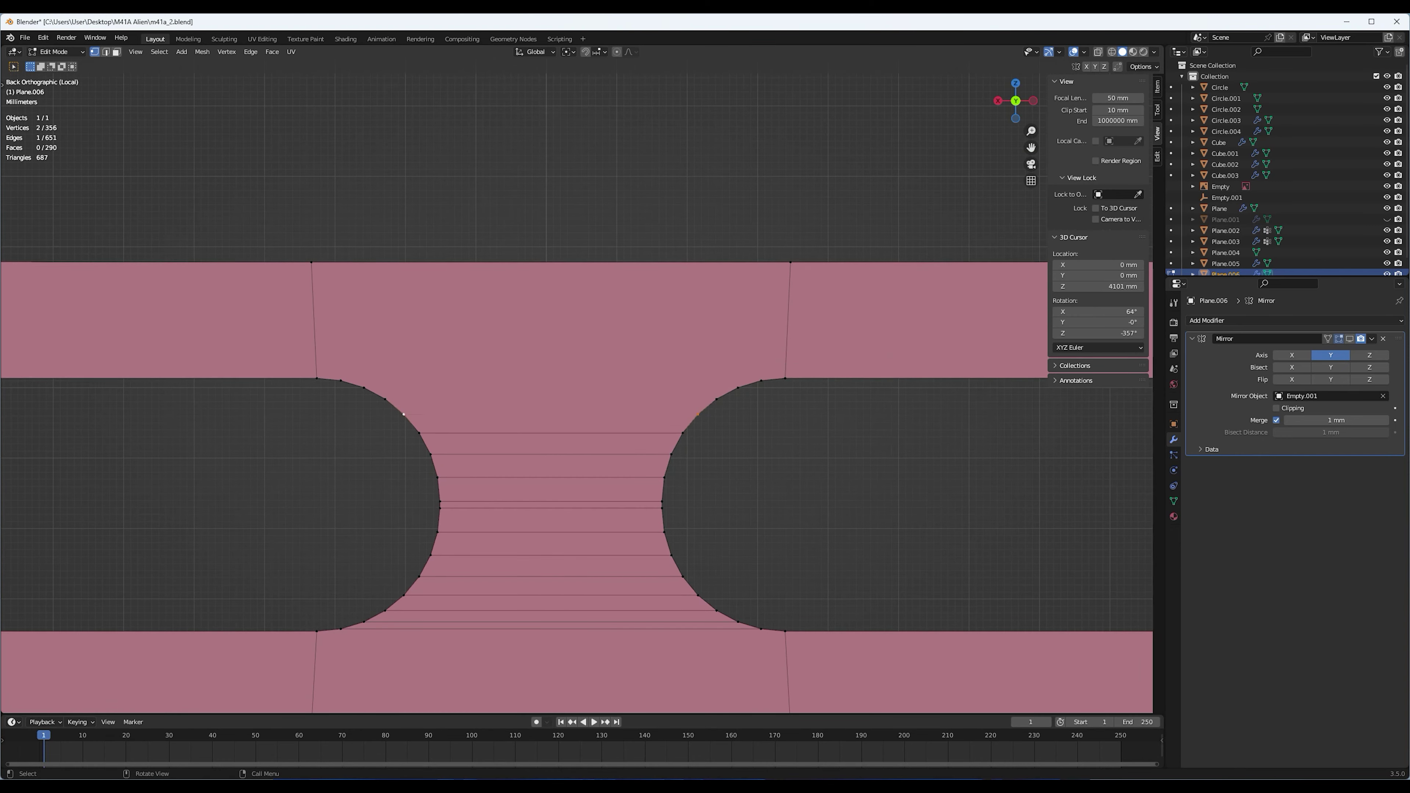
pyautogui.moveTo(556, 383); pyautogui.dragTo(569, 306, button='middle')
pyautogui.click(570, 306)
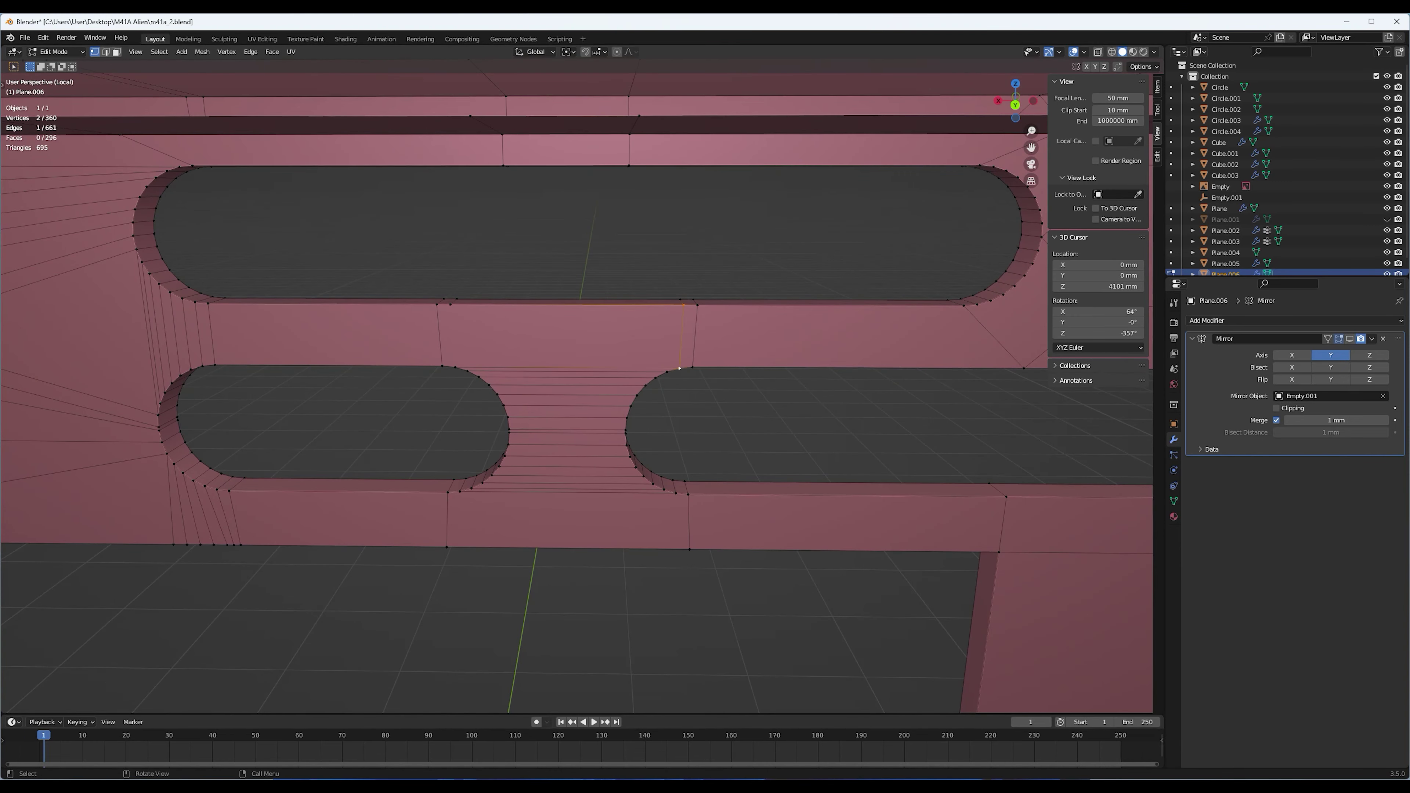
pyautogui.press('j')
pyautogui.press('ctrl+KP_9')
pyautogui.scroll(-2, 578, 389)
pyautogui.scroll(-4, 577, 389)
pyautogui.hotkey('ctrl', 'Tab')
pyautogui.click(519, 475)
pyautogui.scroll(3, 519, 476)
# Slide the plate's left-end edge loop, join two vertices with a new edge, and save
pyautogui.moveTo(690, 458); pyautogui.dragTo(388, 433, button='middle')
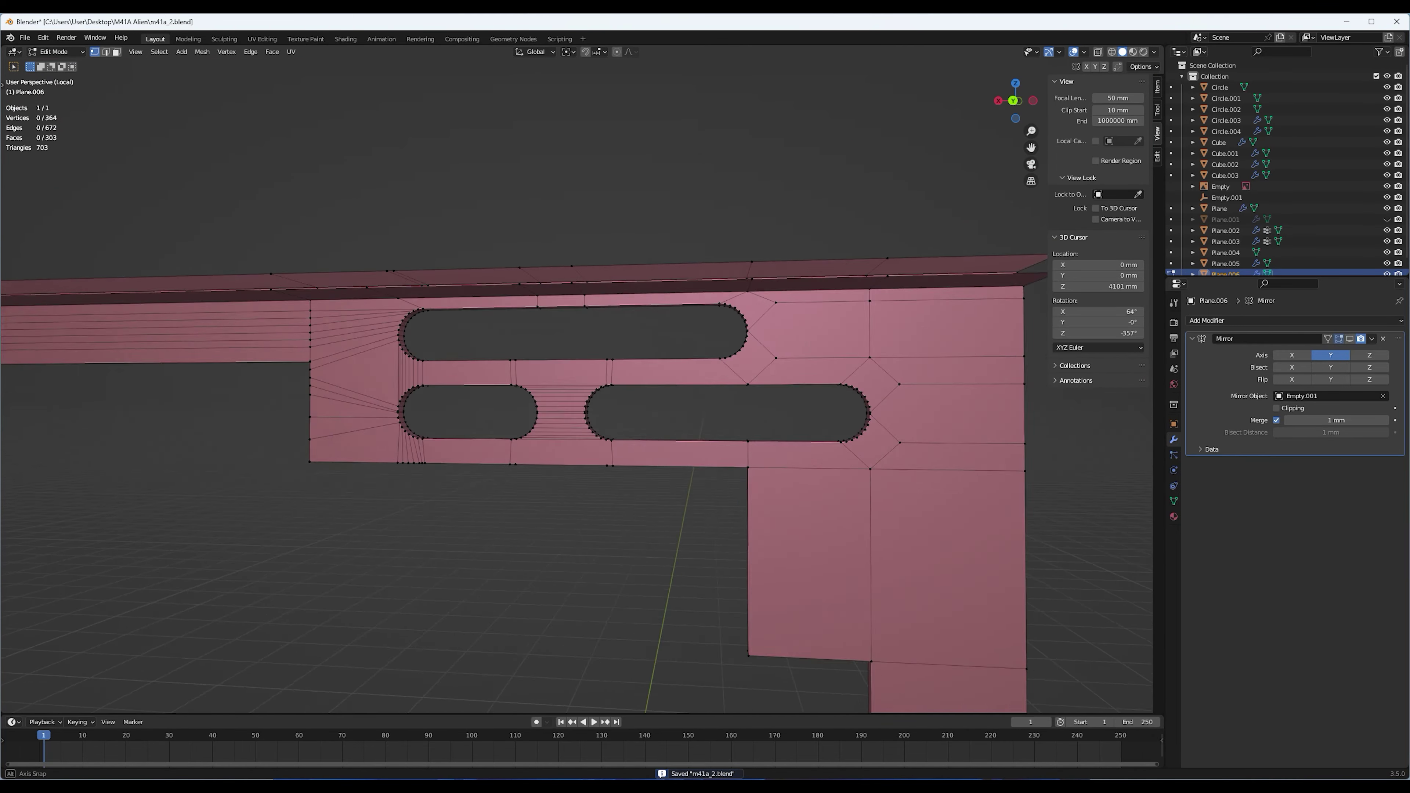
pyautogui.keyDown('alt'); pyautogui.click(338, 411); pyautogui.keyUp('alt')
pyautogui.press('g')
pyautogui.press('g')
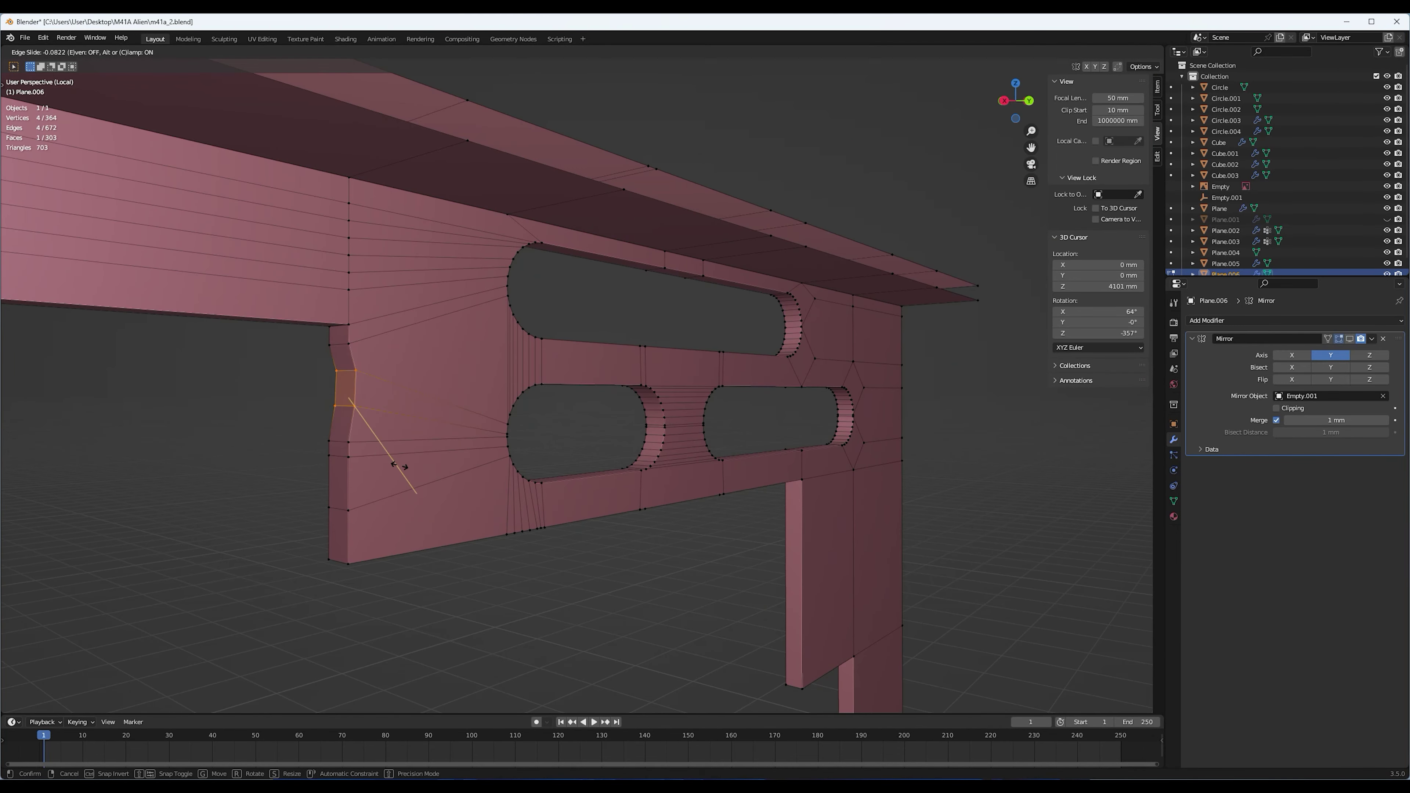
pyautogui.press('Return')
pyautogui.moveTo(556, 388); pyautogui.dragTo(555, 333, button='middle')
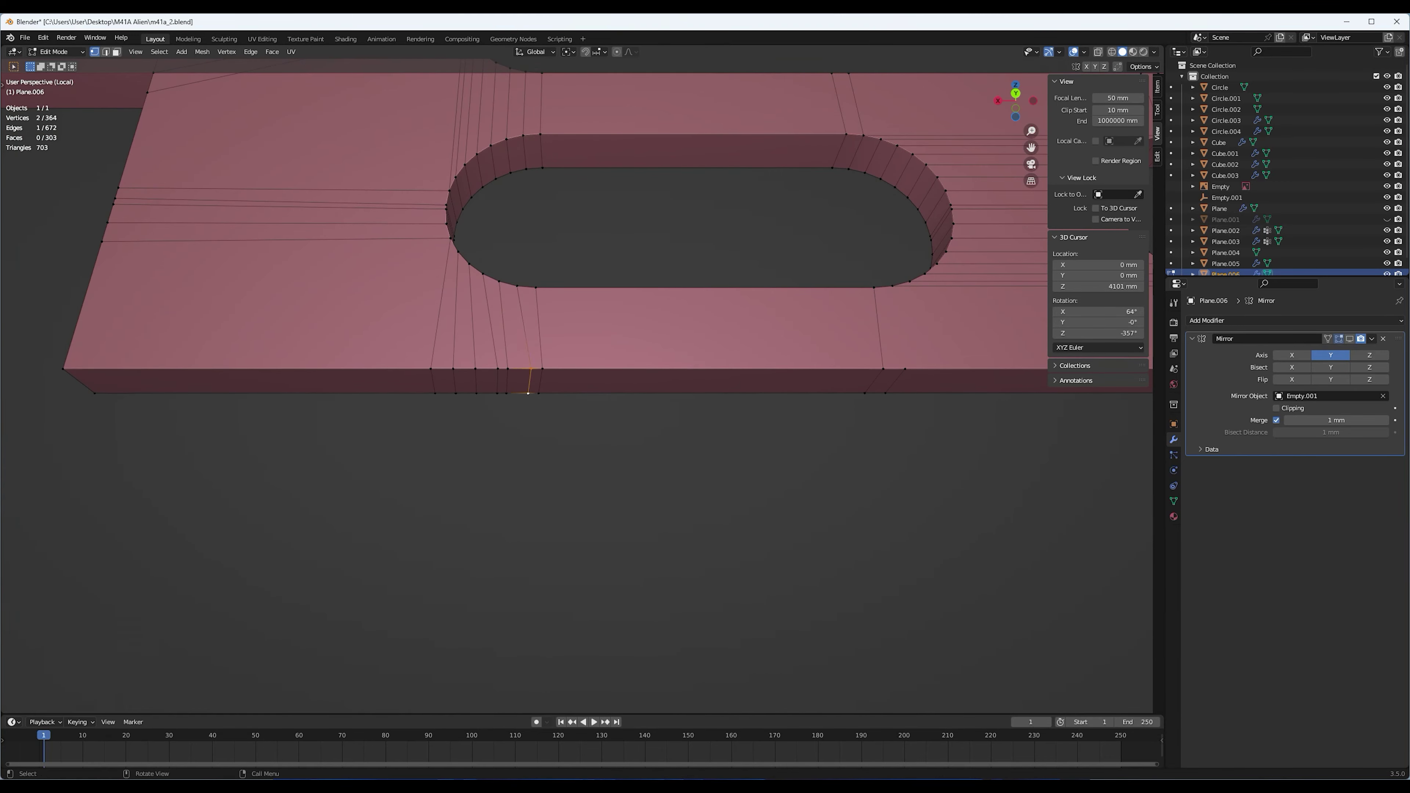
pyautogui.press('j')
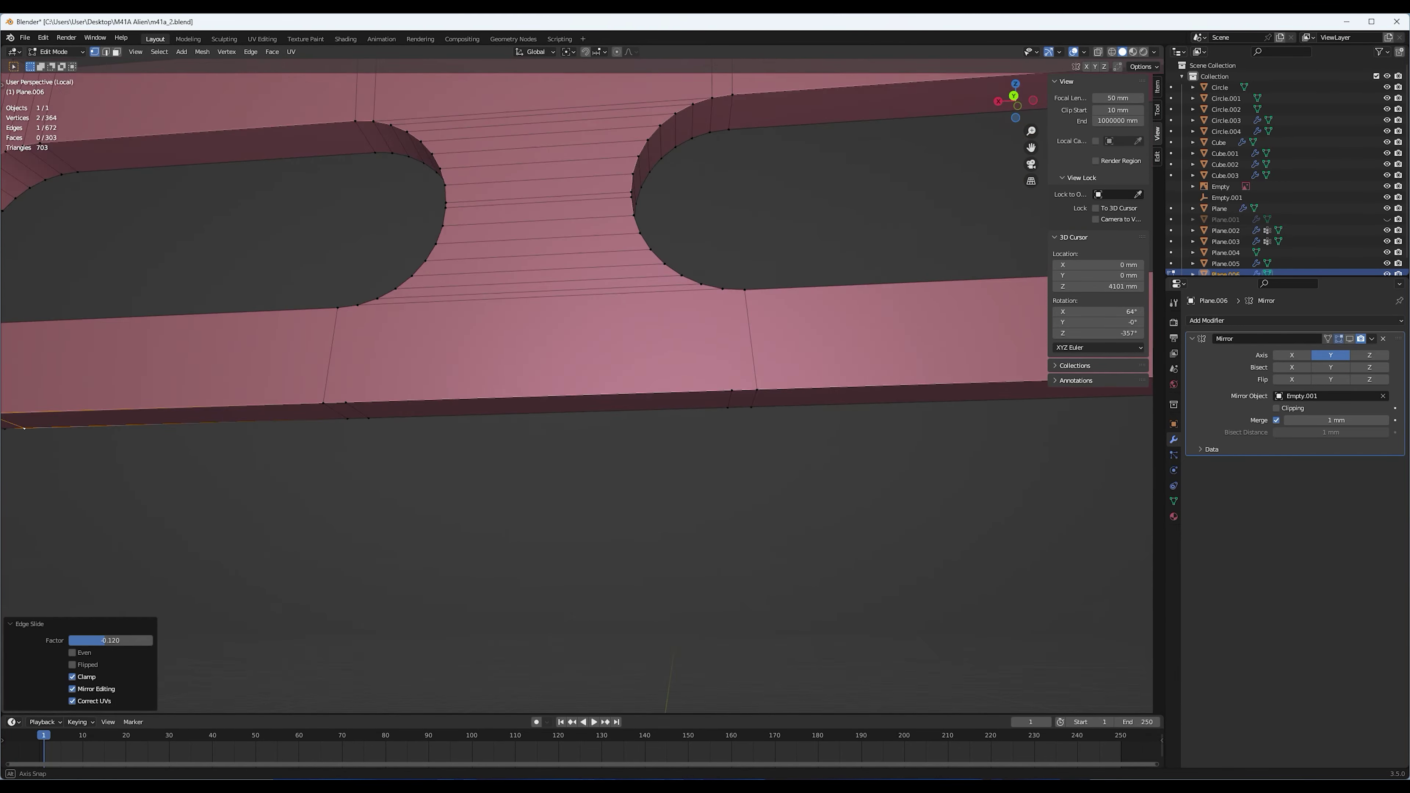
pyautogui.moveTo(556, 389); pyautogui.dragTo(499, 444, button='middle')
pyautogui.hotkey('ctrl', 's')
# Merge vertices at a slot end, fill a new face, and dissolve stray vertices around the slots
pyautogui.scroll(-5, 521, 389)
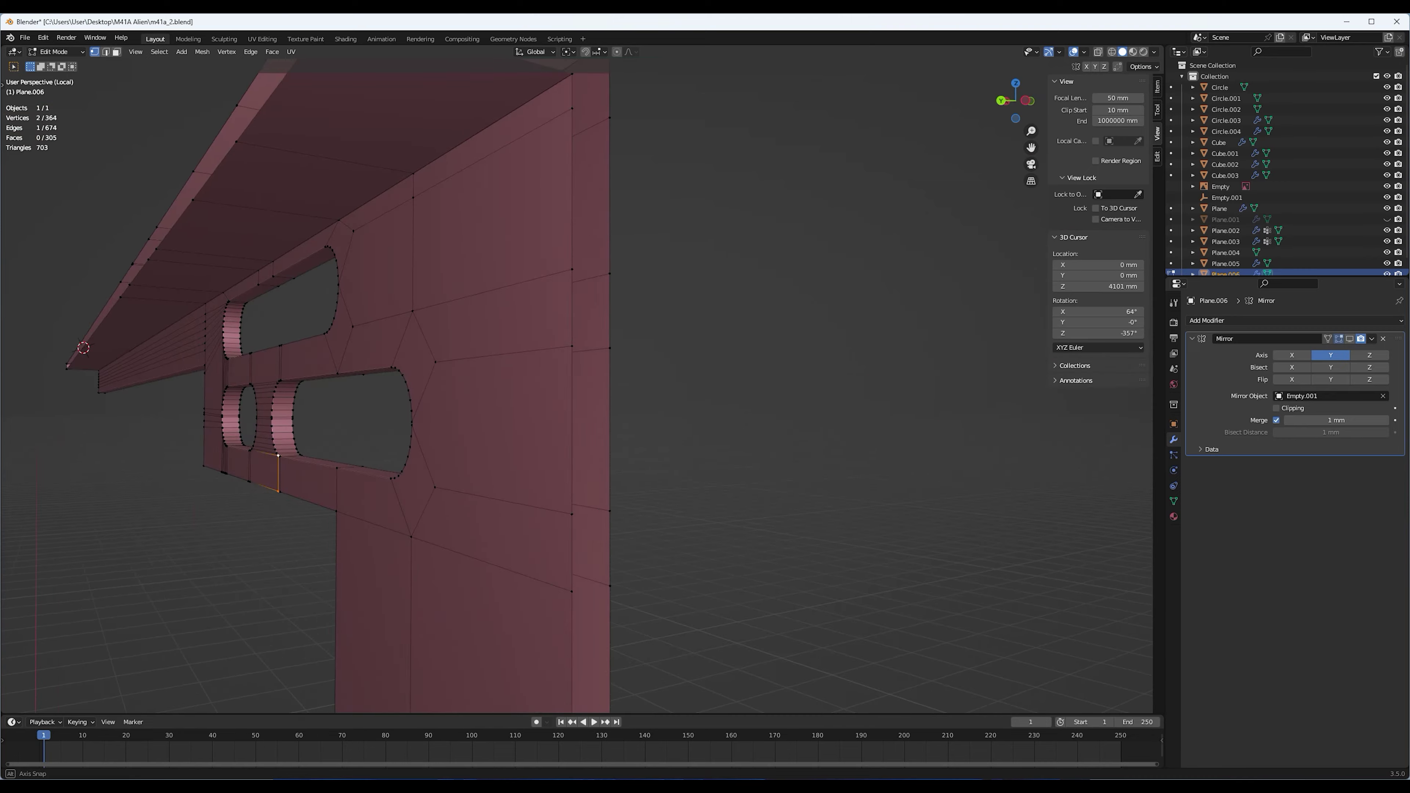
pyautogui.scroll(6, 522, 389)
pyautogui.press('m')
pyautogui.press('Return')
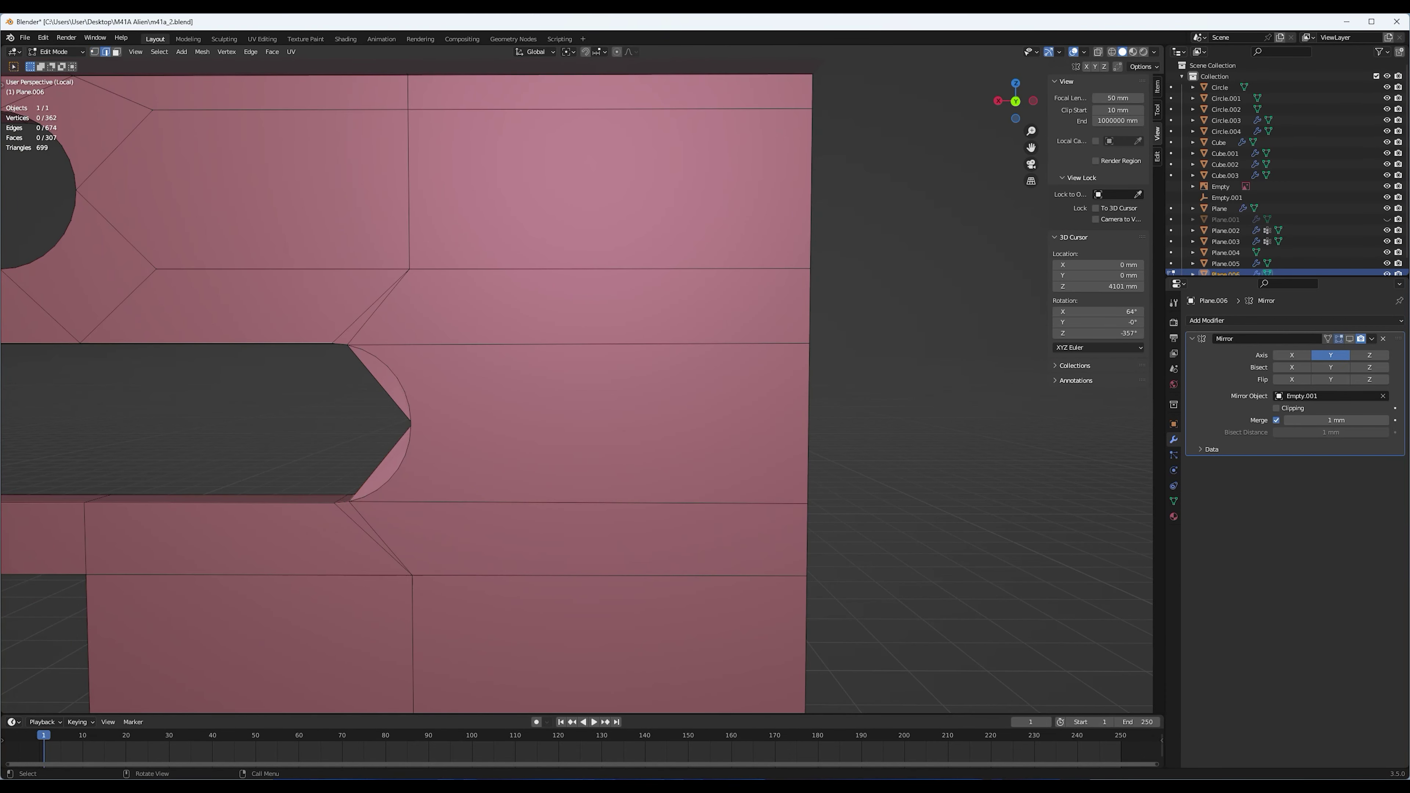
pyautogui.moveTo(500, 389); pyautogui.dragTo(463, 352, button='middle')
pyautogui.click(463, 352)
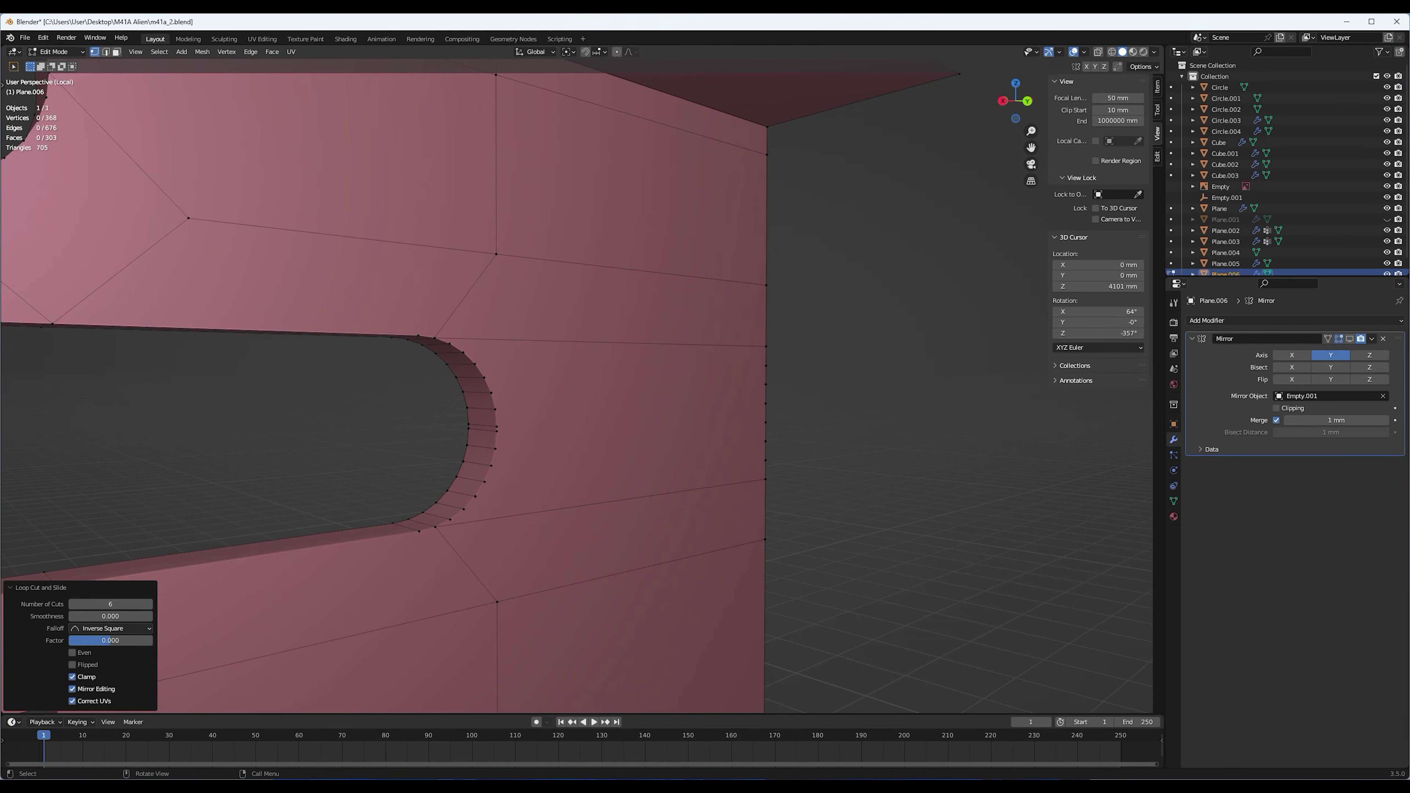
pyautogui.moveTo(110, 604); pyautogui.dragTo(134, 604)
pyautogui.press('ctrl+KP_1')
pyautogui.moveTo(499, 389)
pyautogui.mouseDown(button='middle')
pyautogui.moveTo(556, 361)
pyautogui.moveTo(611, 389)
pyautogui.mouseUp(button='middle')
pyautogui.press('f')
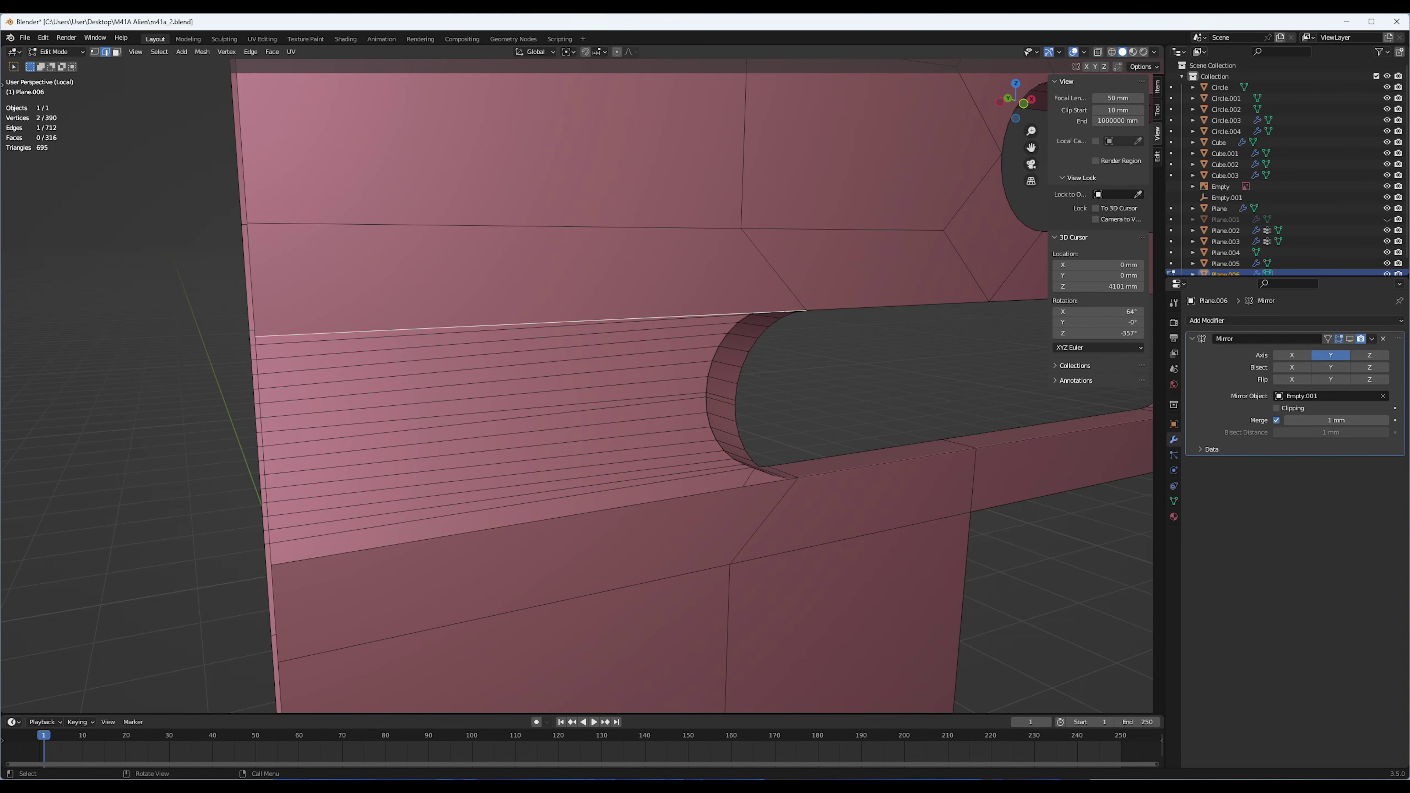
pyautogui.press('1')
pyautogui.hotkey('ctrl', 'x')
# Merge the selected vertices around the slots and preview a loop cut before cancelling it
pyautogui.moveTo(667, 389); pyautogui.dragTo(555, 362, button='middle')
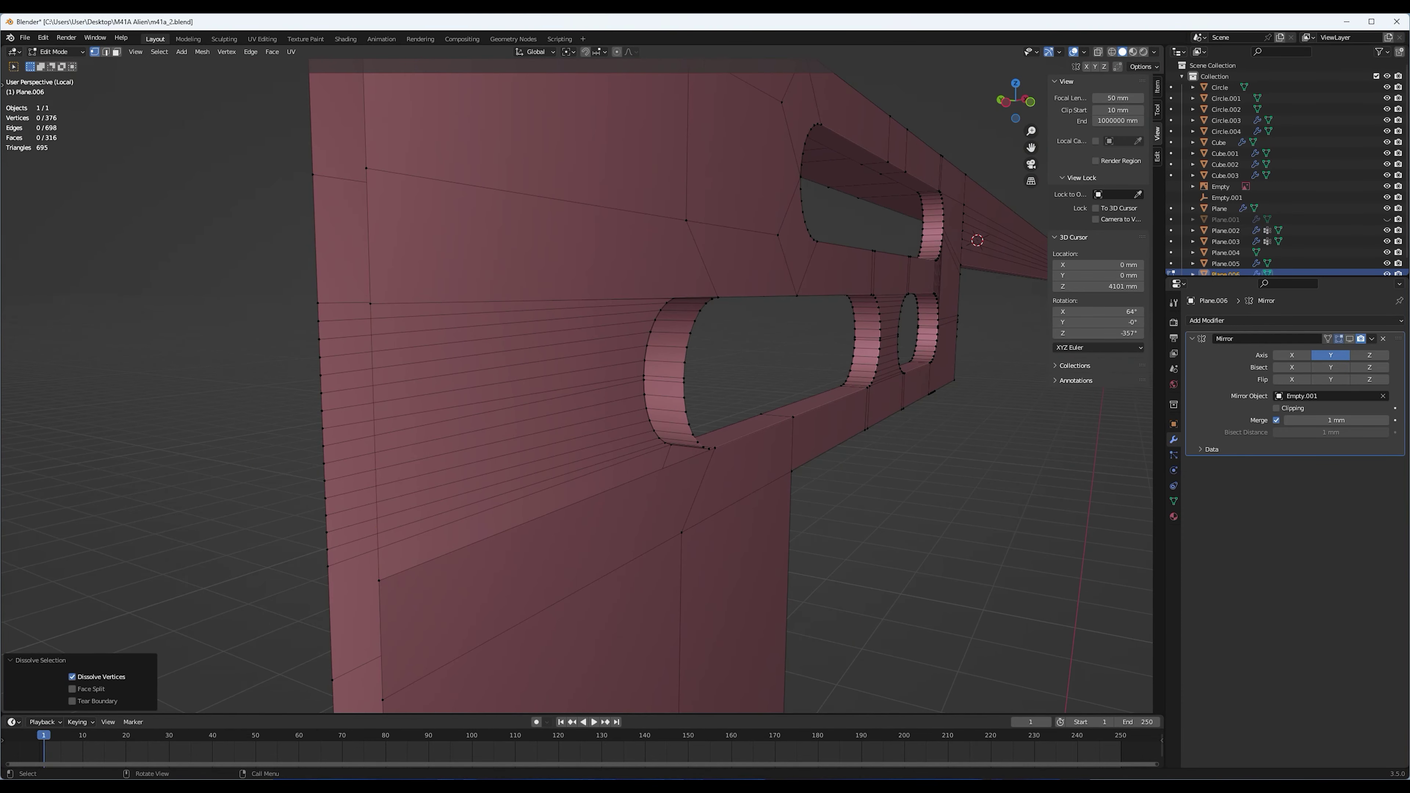
pyautogui.press('2')
pyautogui.scroll(3, 666, 389)
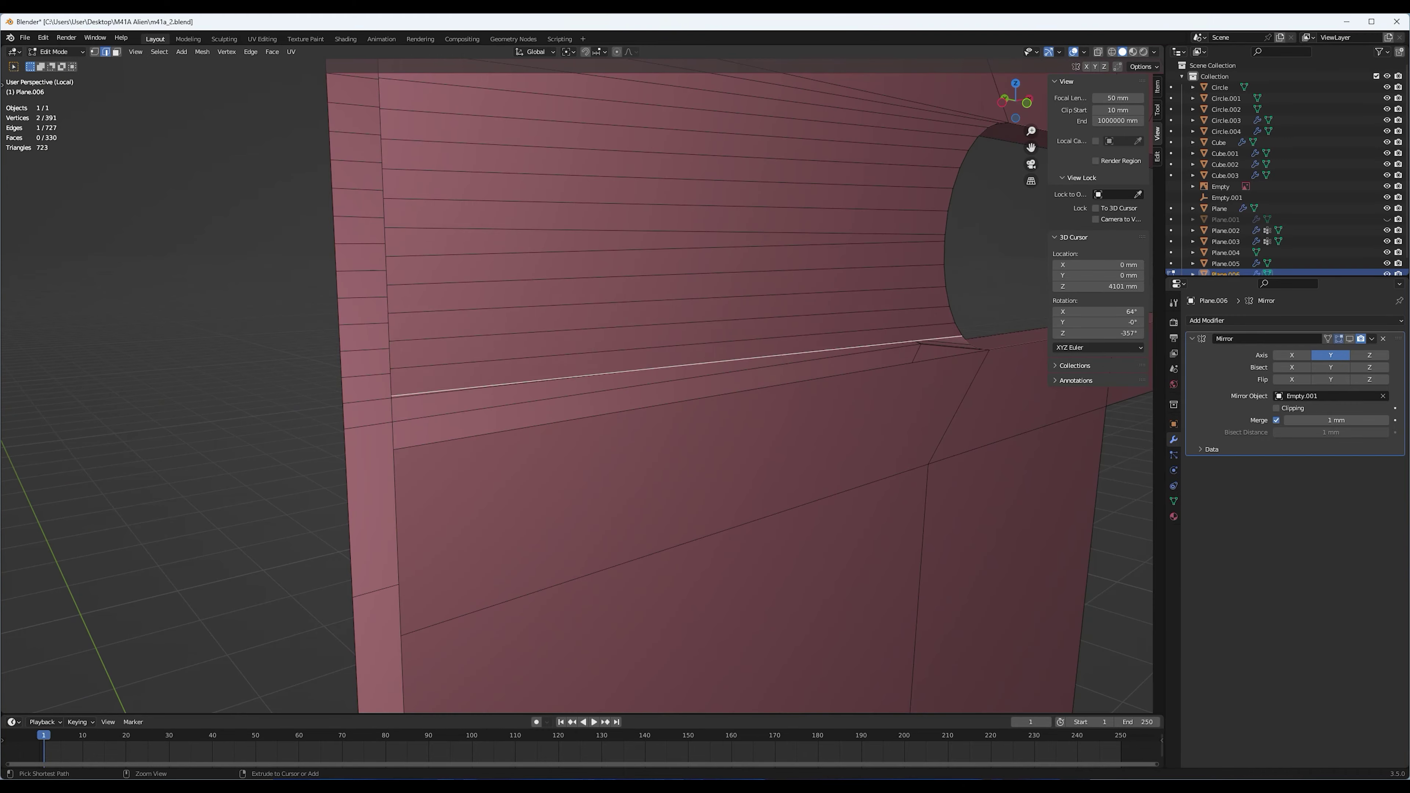
pyautogui.press('1')
pyautogui.press('a')
pyautogui.press('m')
pyautogui.click(672, 428)
pyautogui.hotkey('alt', 'a')
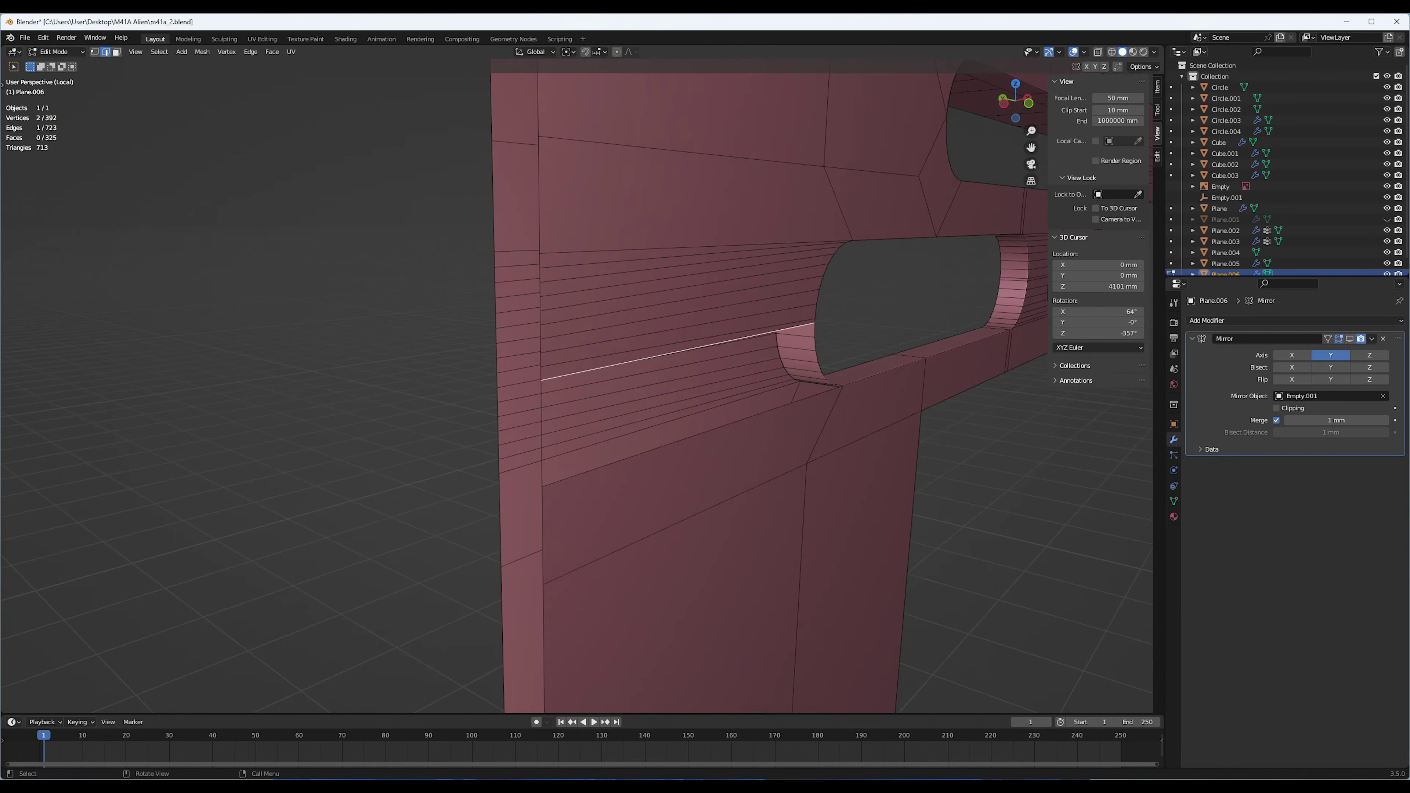
pyautogui.scroll(-5, 577, 389)
pyautogui.press('a')
pyautogui.hotkey('ctrl', 'r')
pyautogui.press('Escape')
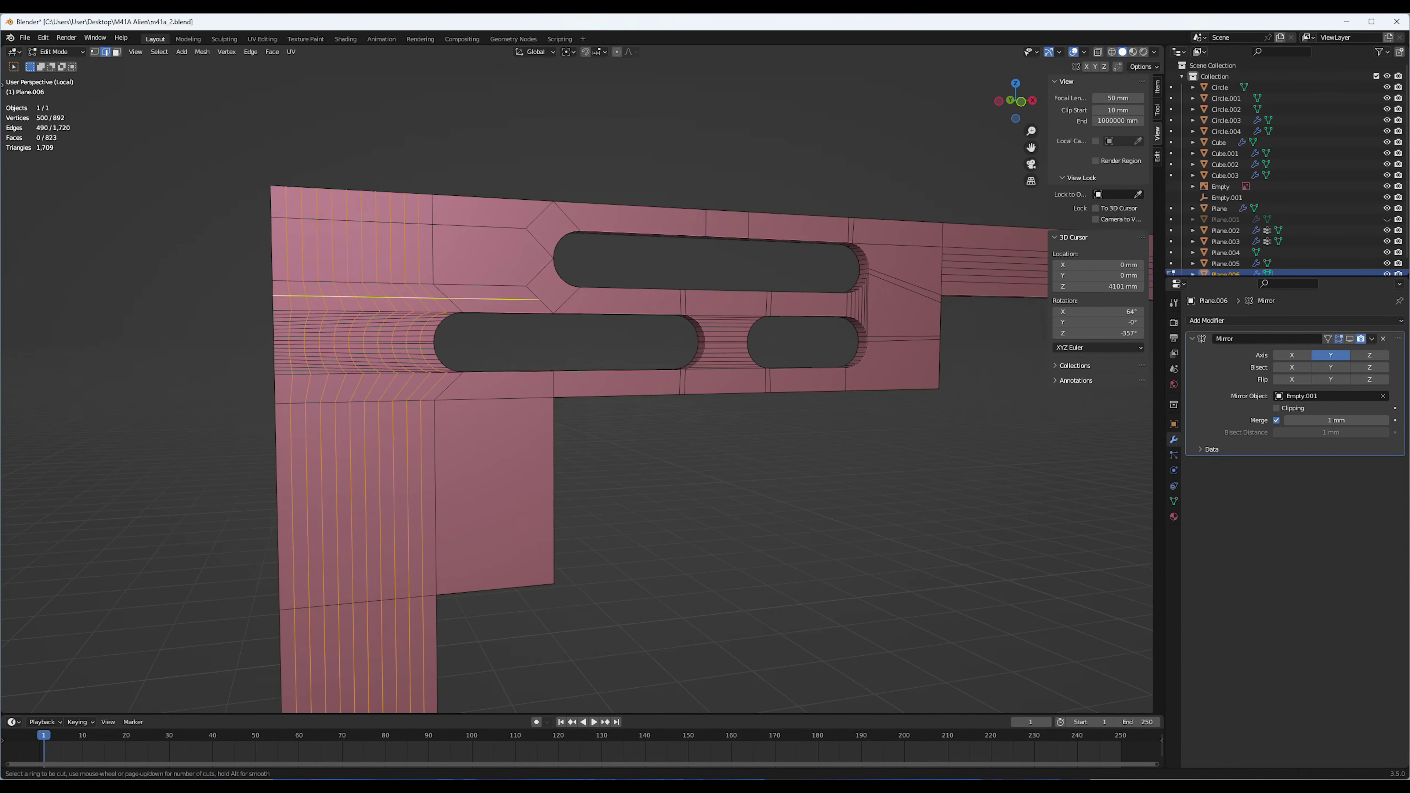
# Shift an edge along the plate, check it from the front, and undo the change
pyautogui.scroll(4, 577, 389)
pyautogui.moveTo(578, 389); pyautogui.dragTo(666, 361, button='middle')
pyautogui.press('1')
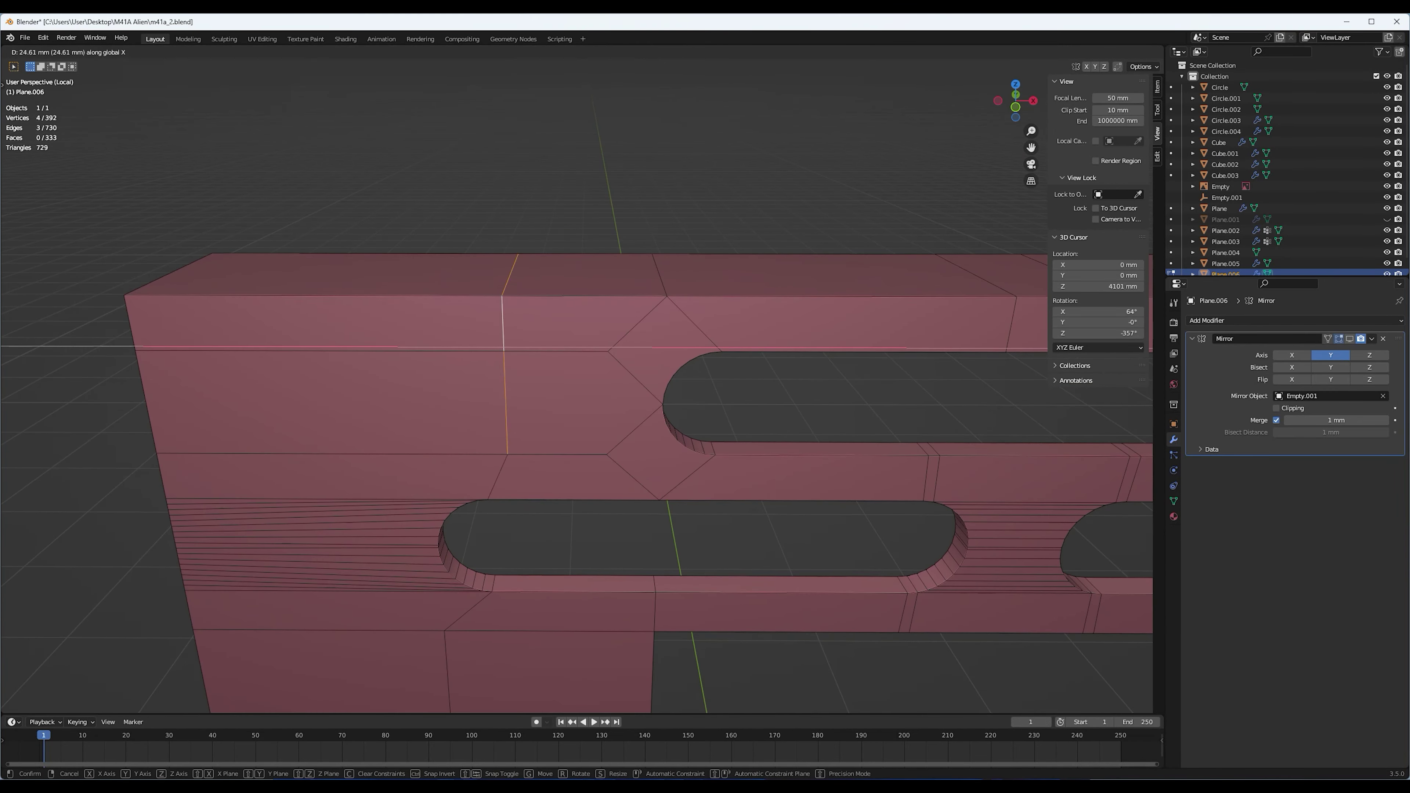
pyautogui.moveTo(577, 389); pyautogui.dragTo(577, 278, button='middle')
pyautogui.scroll(3, 577, 389)
pyautogui.scroll(3, 578, 389)
pyautogui.press('KP_1')
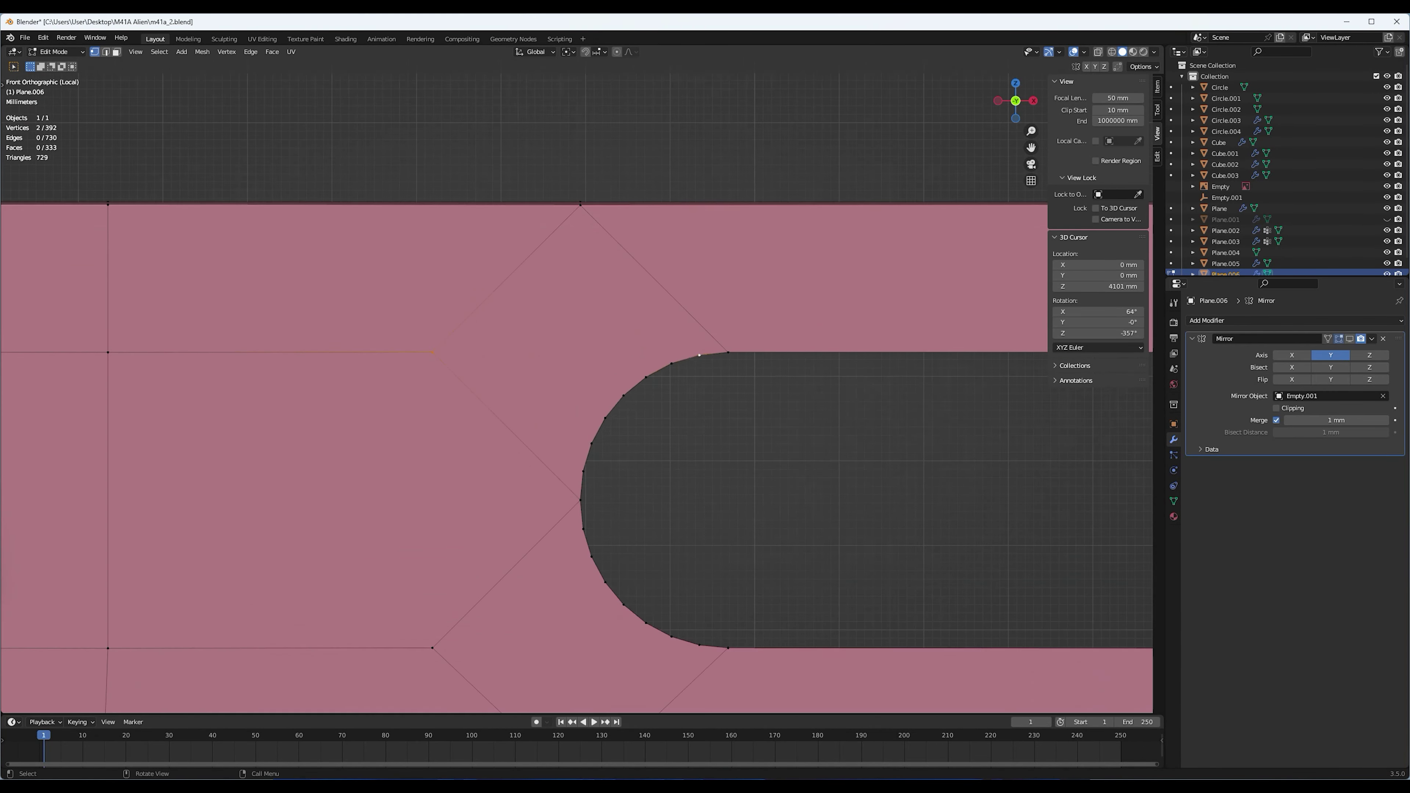
pyautogui.hotkey('ctrl', 'z')
pyautogui.moveTo(578, 389); pyautogui.dragTo(666, 333, button='middle')
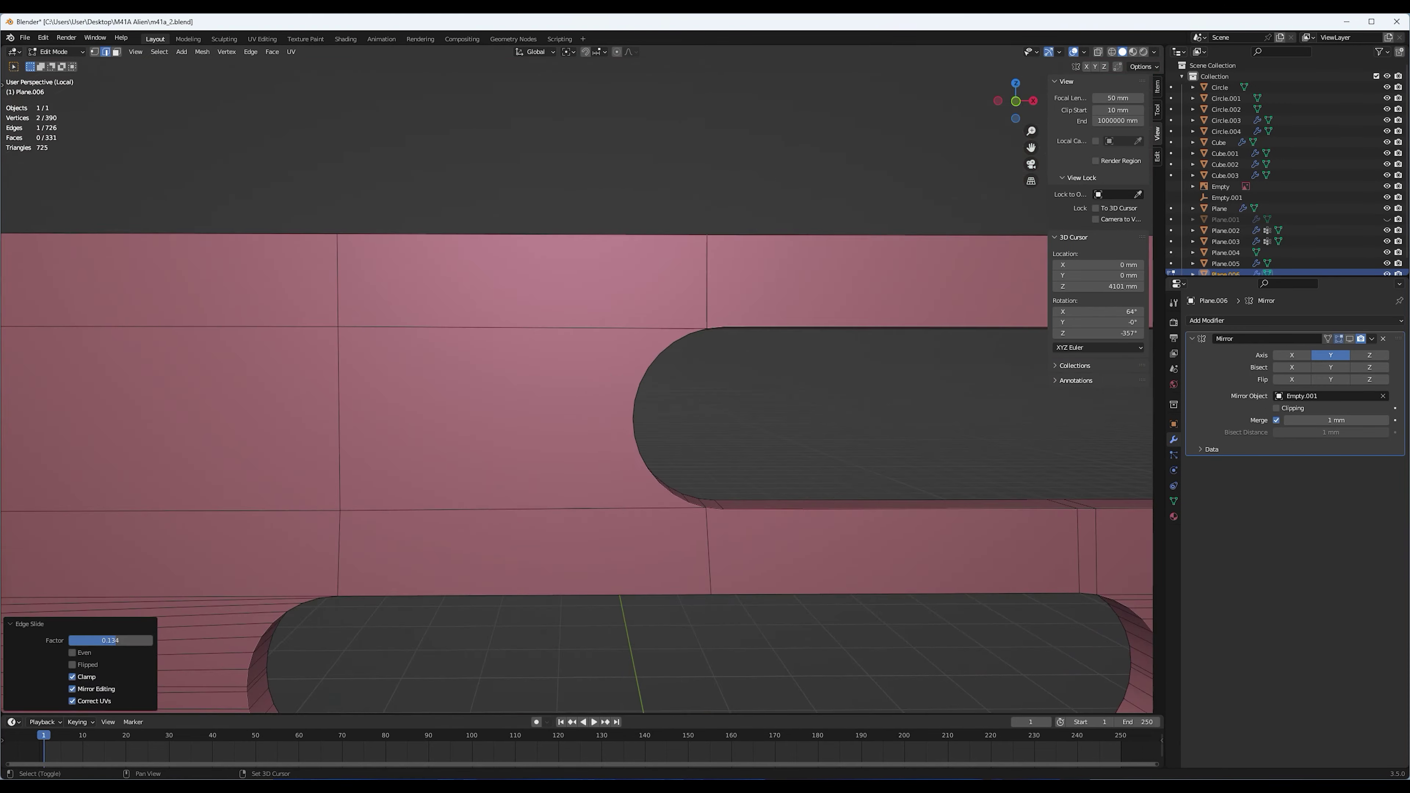
pyautogui.scroll(-5, 577, 389)
# Add a 13-cut loop along the plate, merge vertices at another slot end, slide the edge, and save
pyautogui.hotkey('ctrl', 'r')
pyautogui.scroll(5, 577, 389)
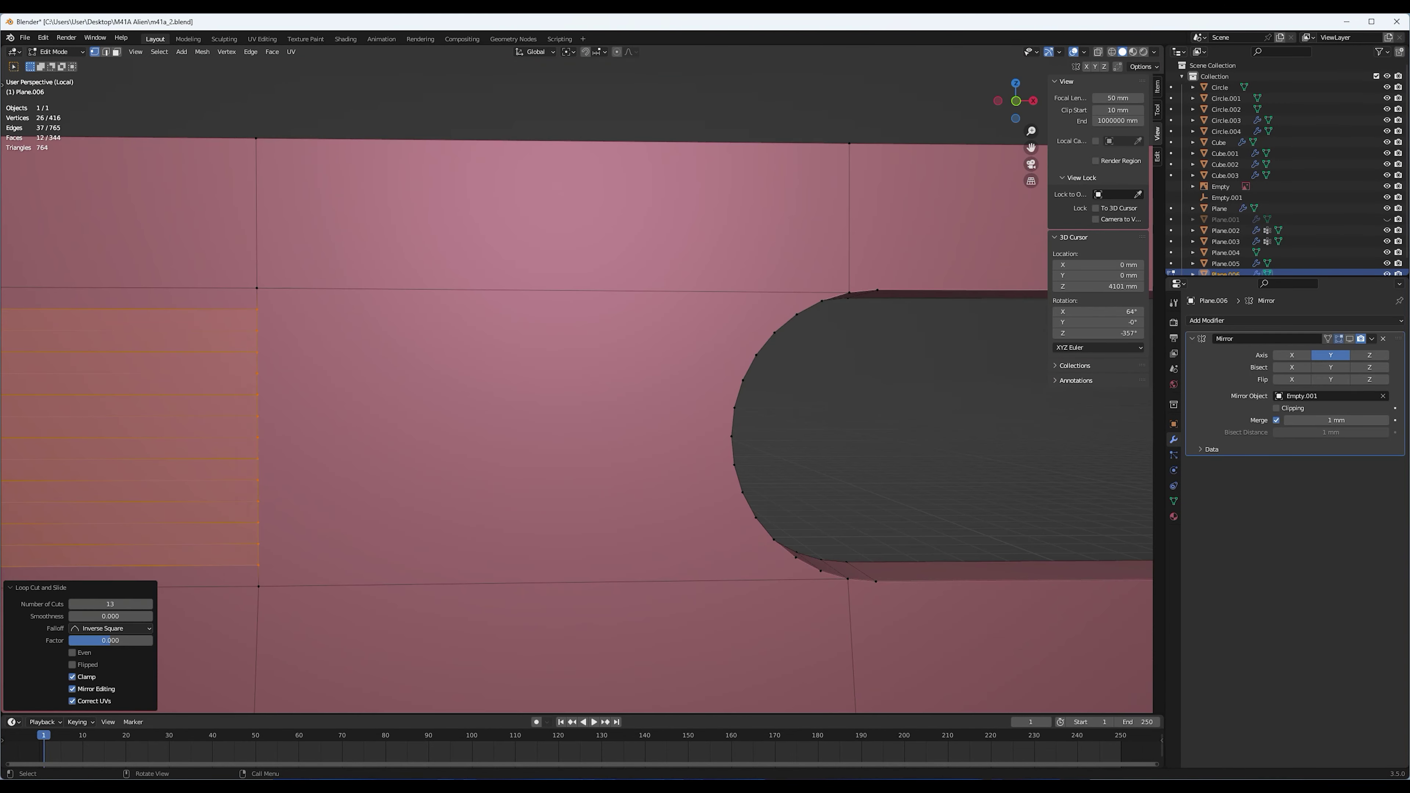
pyautogui.scroll(-5, 578, 389)
pyautogui.scroll(5, 578, 389)
pyautogui.moveTo(577, 388); pyautogui.dragTo(499, 389, button='middle')
pyautogui.press('m')
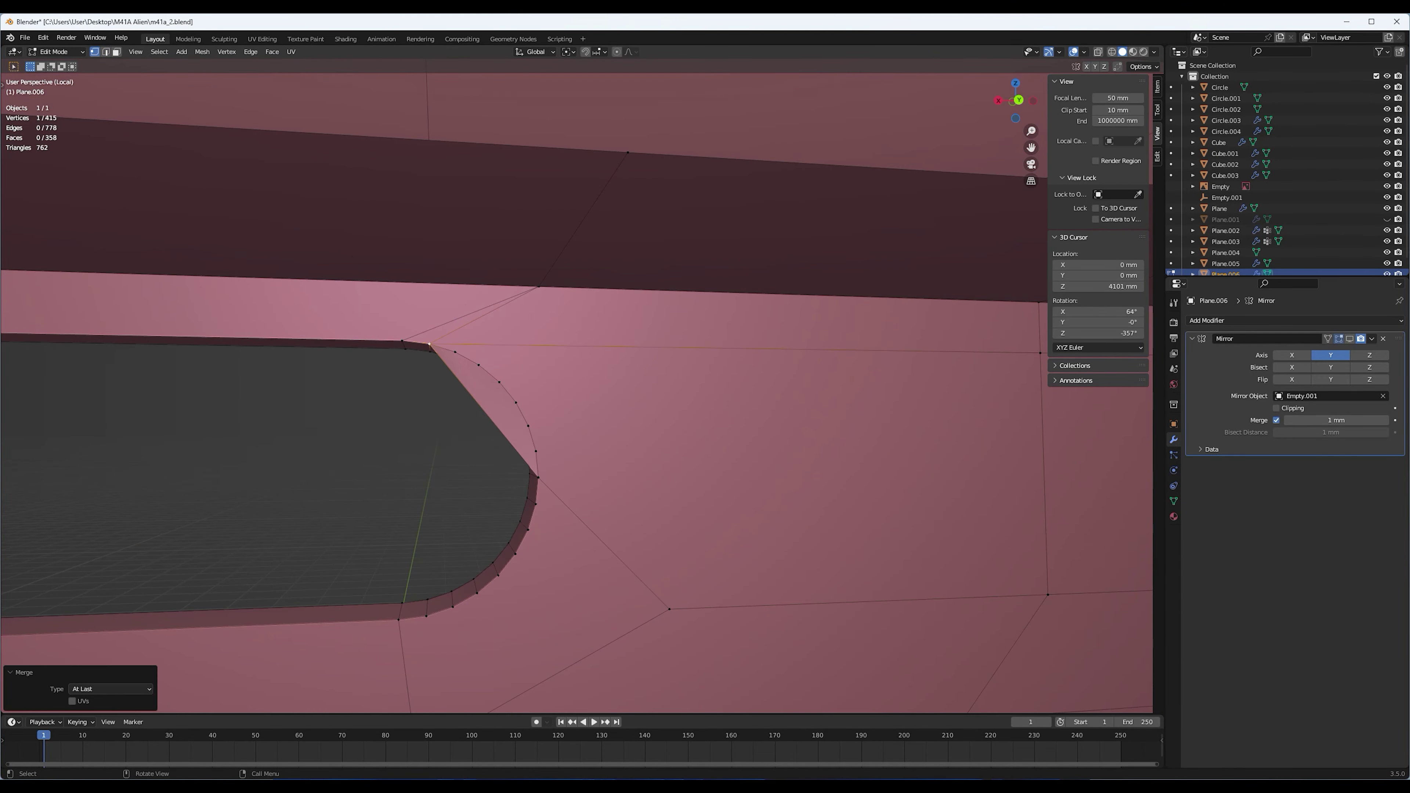
pyautogui.press('g')
pyautogui.press('g')
pyautogui.press('Return')
pyautogui.hotkey('ctrl', 's')
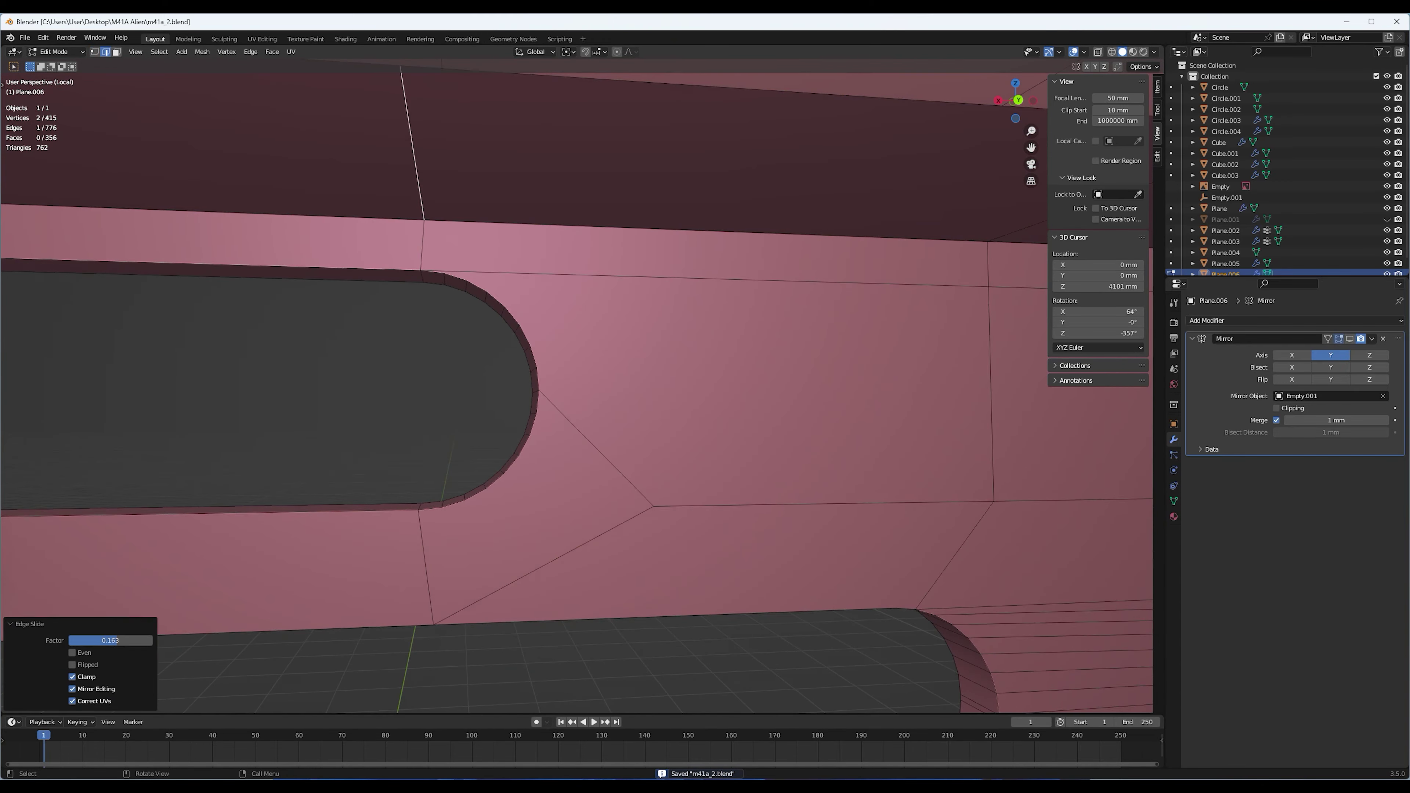
# Extend the vertex selection around the slots and start a new loop cut
pyautogui.scroll(-5, 577, 389)
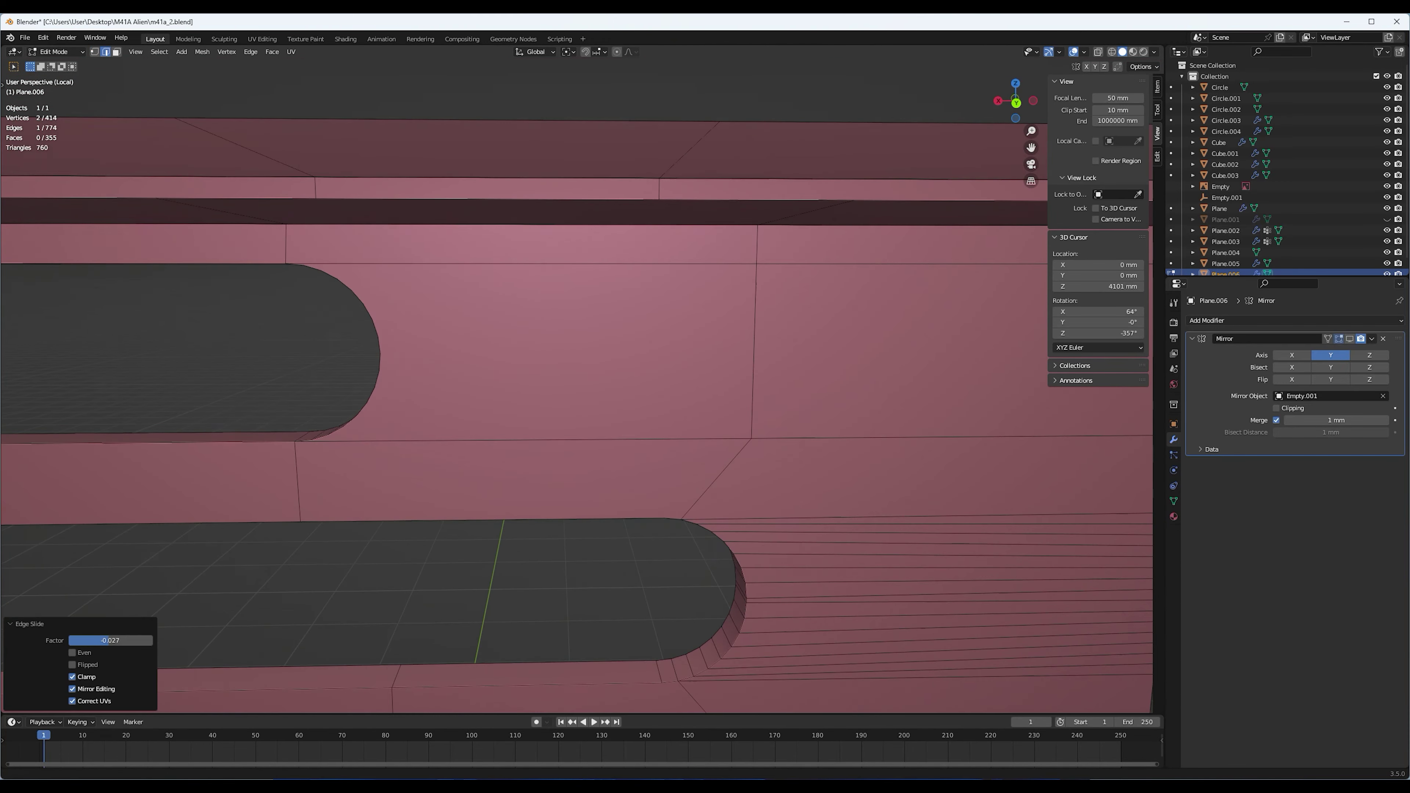
pyautogui.moveTo(577, 389); pyautogui.dragTo(500, 333, button='middle')
pyautogui.scroll(5, 577, 389)
pyautogui.press('g')
pyautogui.press('g')
pyautogui.press('Return')
pyautogui.hotkey('ctrl', 'r')
pyautogui.moveTo(577, 389); pyautogui.dragTo(499, 362, button='middle')
pyautogui.press('3')
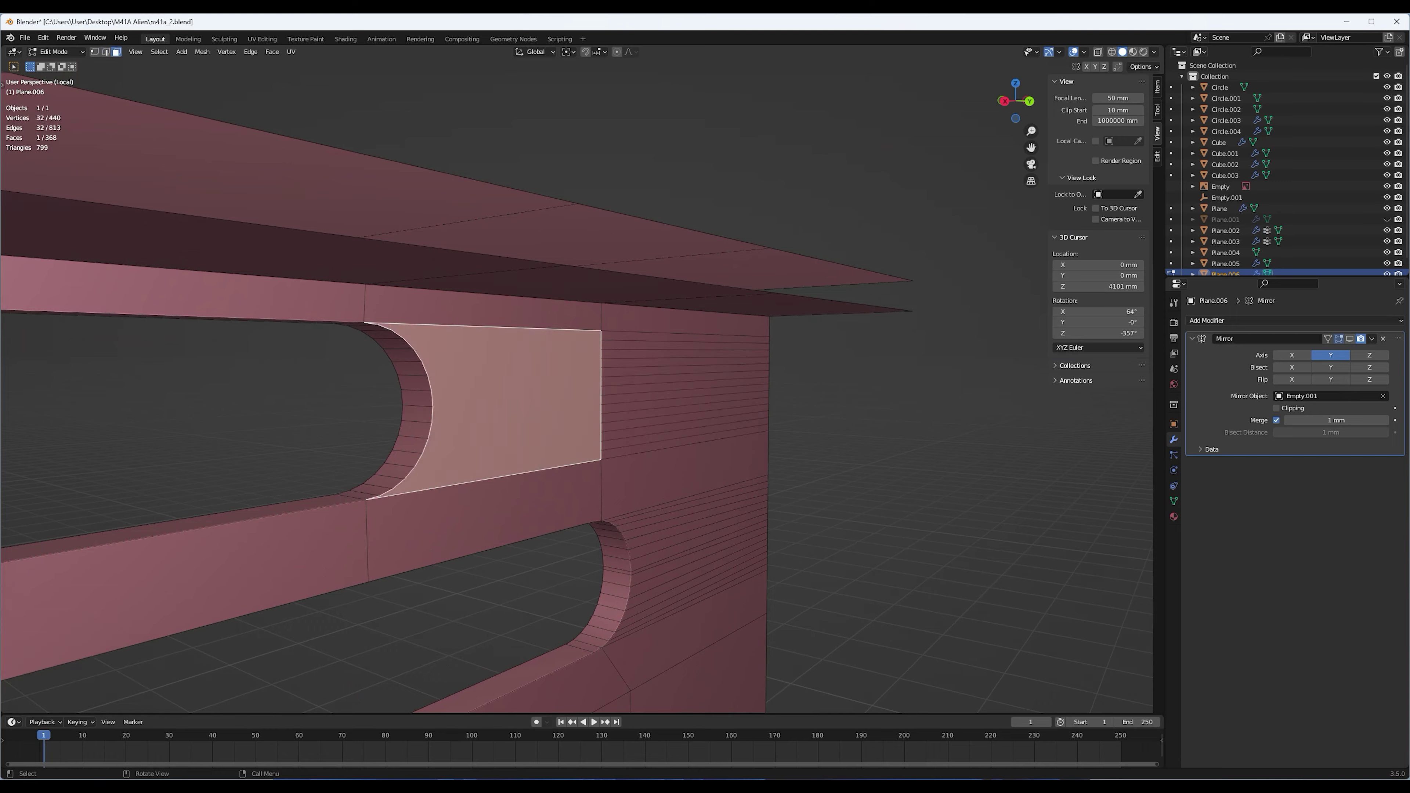
# Add loop cuts on a slot's inner wall and bring up the edge operations menu
pyautogui.moveTo(578, 389); pyautogui.dragTo(611, 361, button='middle')
pyautogui.hotkey('ctrl', 'z')
pyautogui.hotkey('ctrl', 'r')
pyautogui.scroll(5, 720, 361)
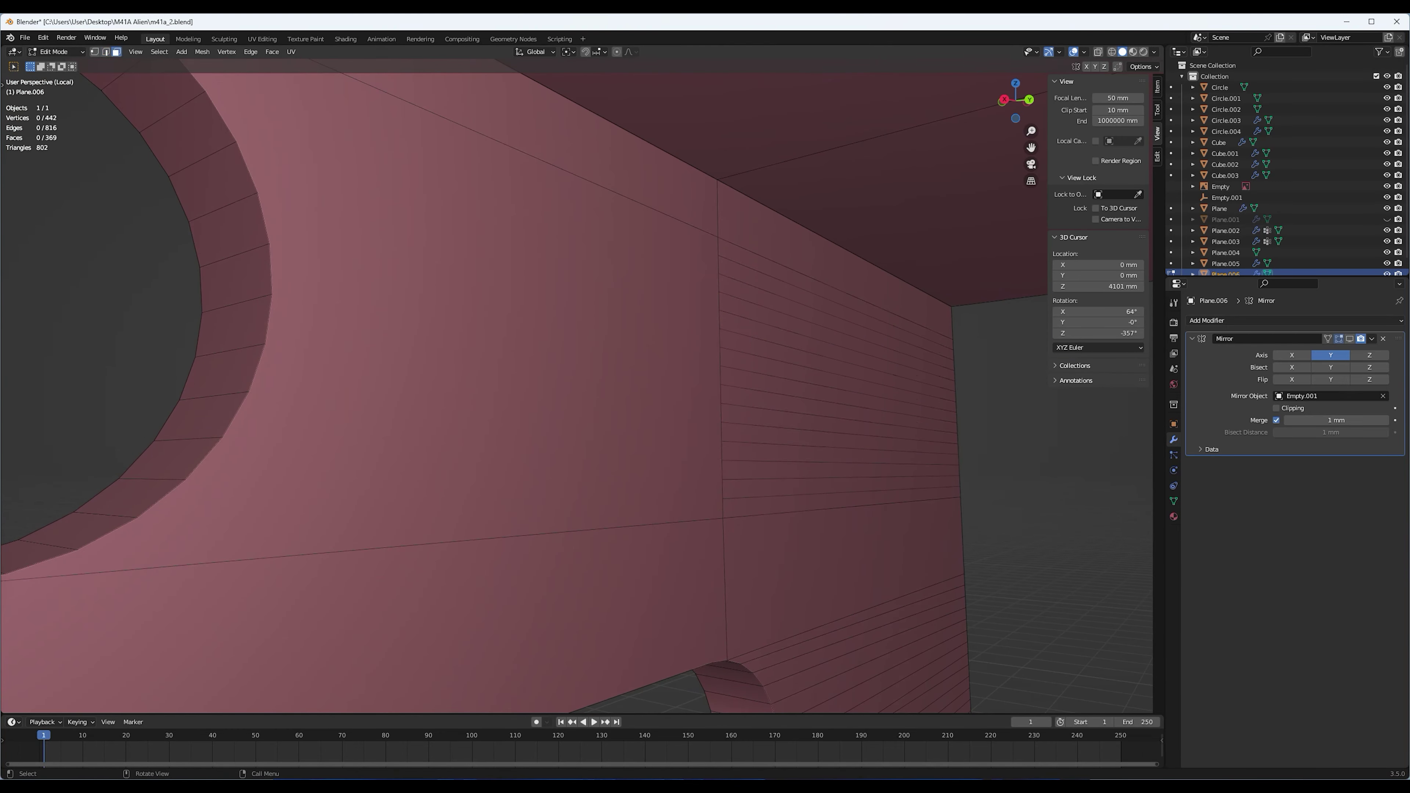
pyautogui.scroll(-1, 577, 389)
pyautogui.hotkey('ctrl', 'e')
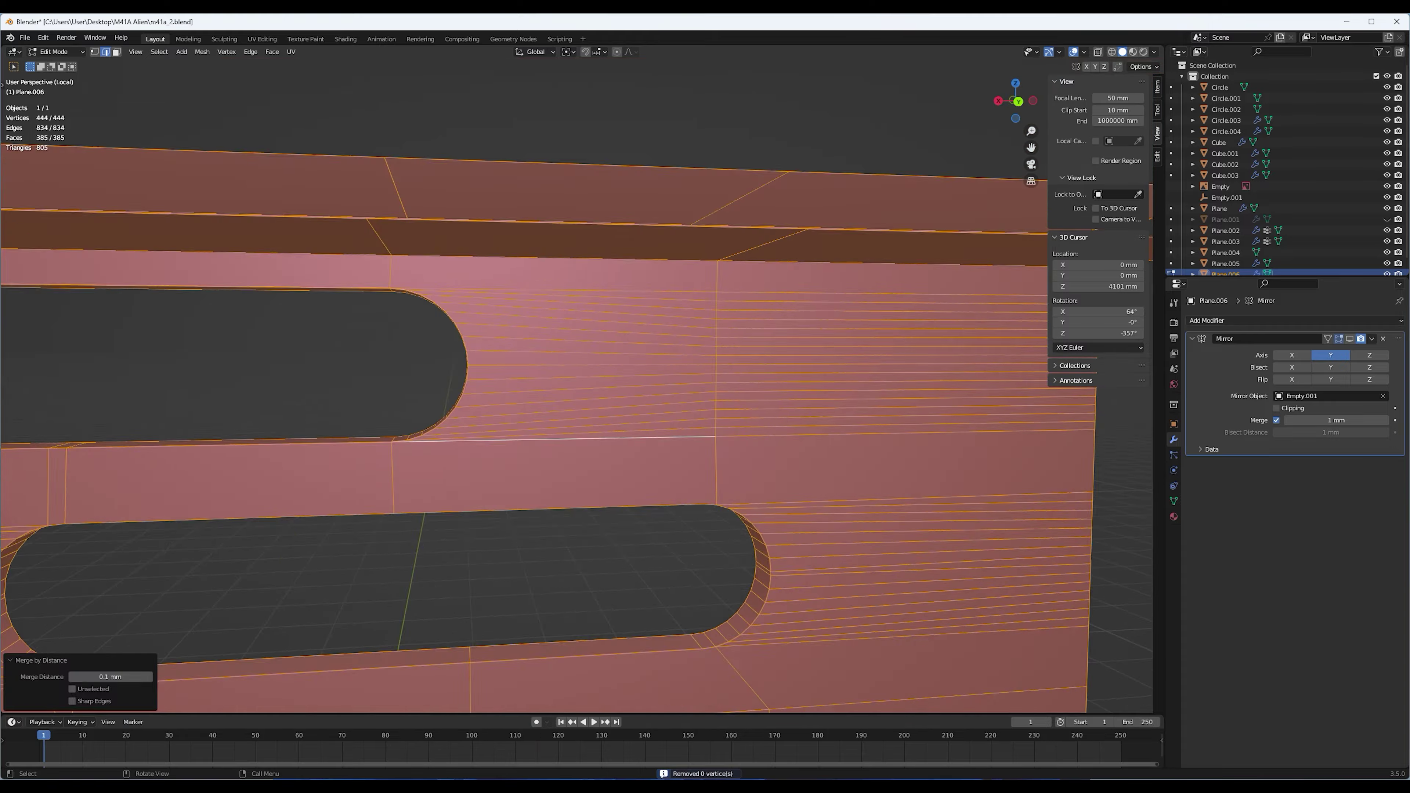
pyautogui.scroll(-8, 578, 389)
# Place a new edge loop, slide it into position, and save the file
pyautogui.moveTo(578, 389)
pyautogui.mouseDown(button='middle')
pyautogui.moveTo(611, 378)
pyautogui.moveTo(589, 384)
pyautogui.moveTo(611, 361)
pyautogui.moveTo(555, 416)
pyautogui.mouseUp(button='middle')
pyautogui.scroll(8, 577, 389)
pyautogui.scroll(-5, 578, 389)
pyautogui.scroll(5, 578, 389)
pyautogui.rightClick(533, 364)
pyautogui.click(533, 364)
pyautogui.moveTo(533, 364)
pyautogui.mouseDown(button='middle')
pyautogui.moveTo(556, 445)
pyautogui.moveTo(583, 433)
pyautogui.moveTo(555, 389)
pyautogui.moveTo(577, 278)
pyautogui.mouseUp(button='middle')
pyautogui.scroll(-3, 555, 444)
pyautogui.scroll(4, 555, 472)
pyautogui.click(554, 474)
pyautogui.scroll(-5, 578, 389)
pyautogui.scroll(5, 577, 389)
pyautogui.scroll(-4, 578, 389)
pyautogui.hotkey('ctrl', 's')
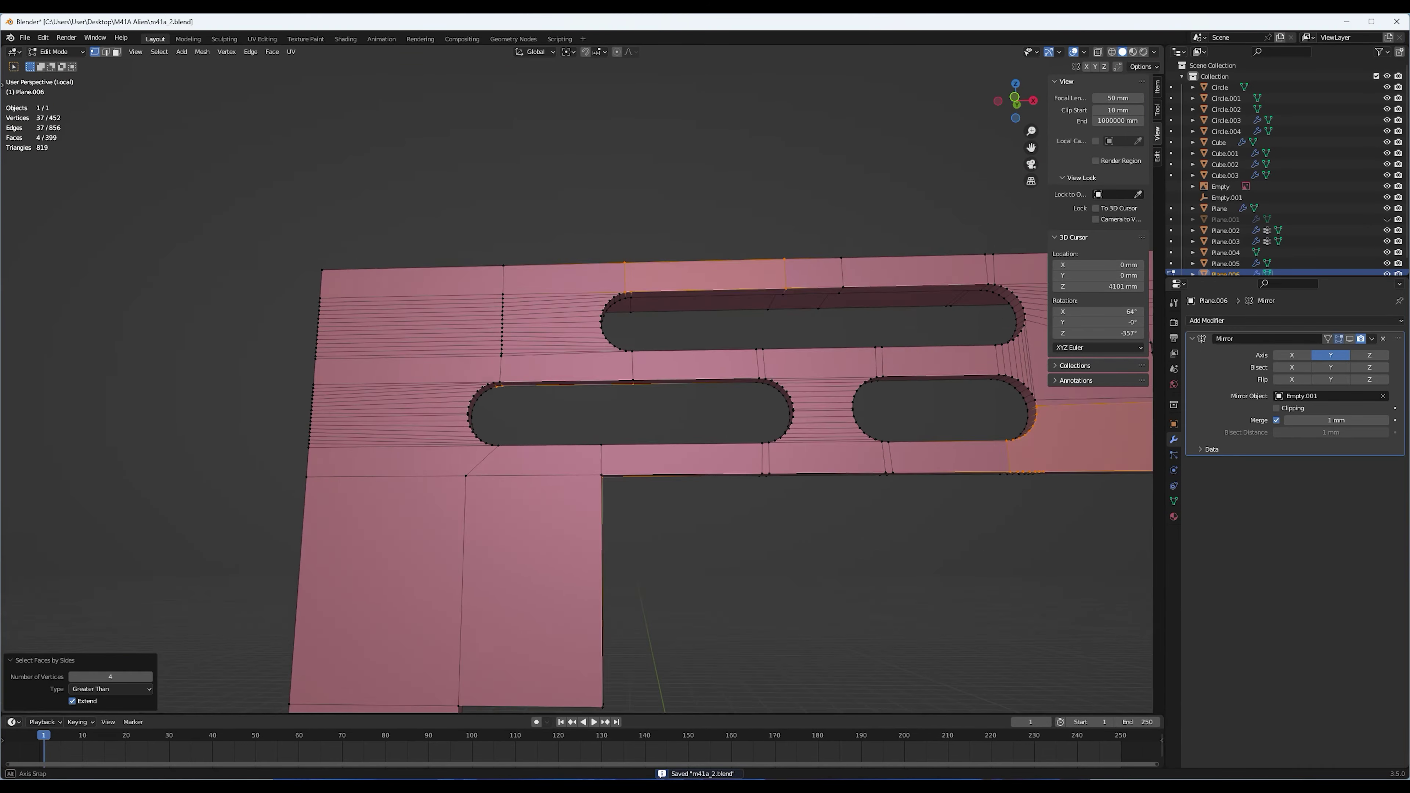
# Join vertices with a new edge and slide a path of edges down the plate
pyautogui.scroll(4, 578, 389)
pyautogui.scroll(-4, 577, 389)
pyautogui.scroll(4, 577, 389)
pyautogui.scroll(2, 577, 389)
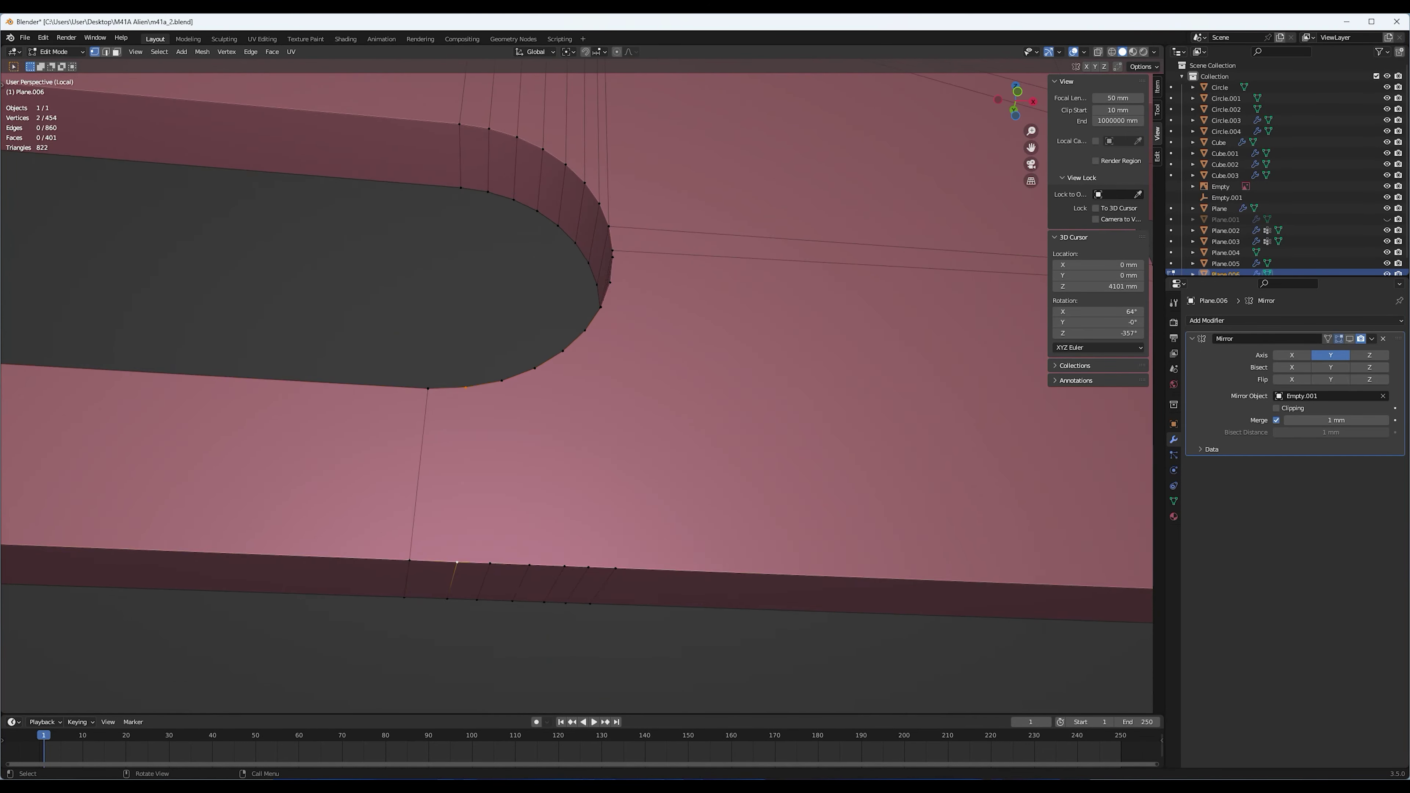
pyautogui.press('j')
pyautogui.scroll(-5, 556, 389)
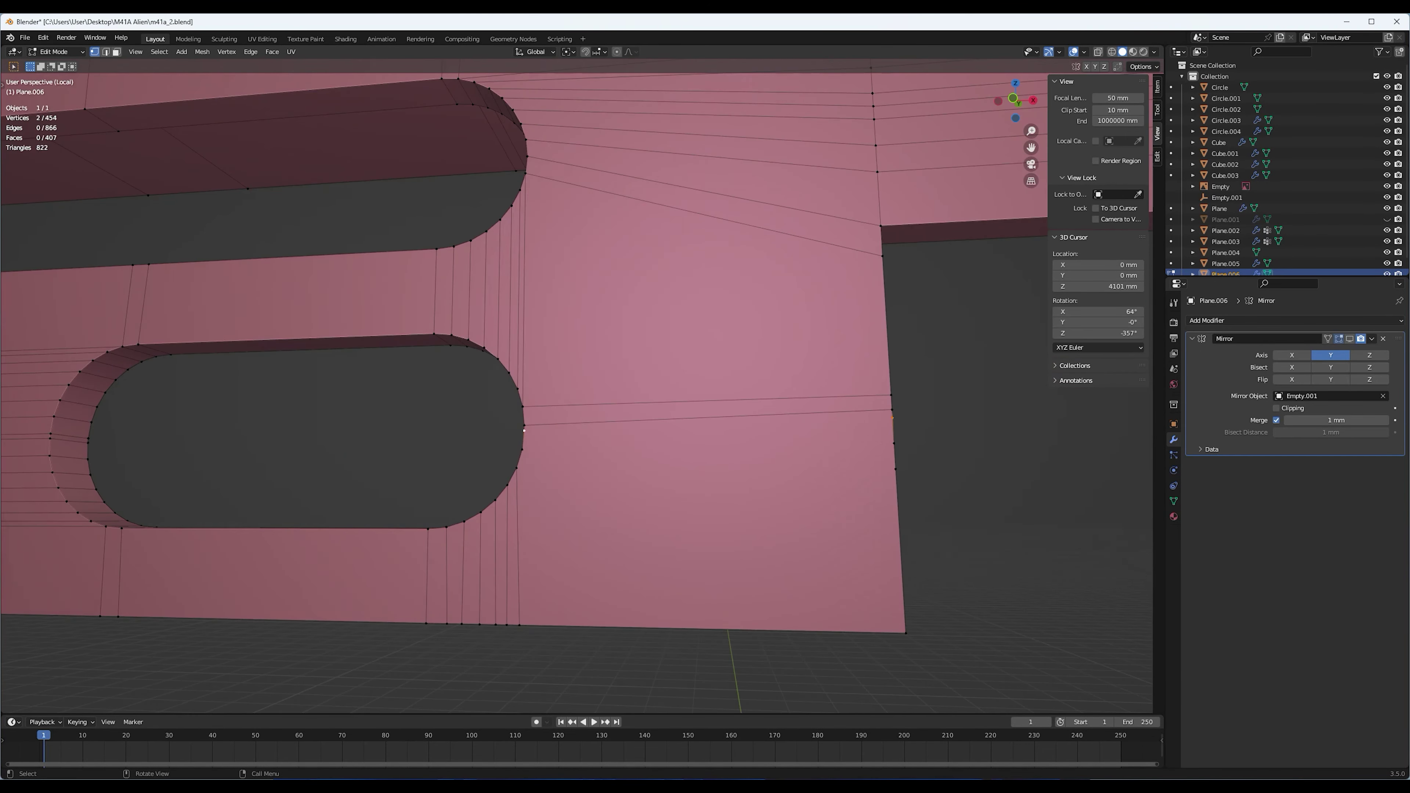
pyautogui.moveTo(556, 388); pyautogui.dragTo(555, 278, button='middle')
pyautogui.hotkey('alt', 'a')
pyautogui.moveTo(577, 389)
pyautogui.mouseDown(button='middle')
pyautogui.moveTo(577, 305)
pyautogui.moveTo(610, 334)
pyautogui.mouseUp(button='middle')
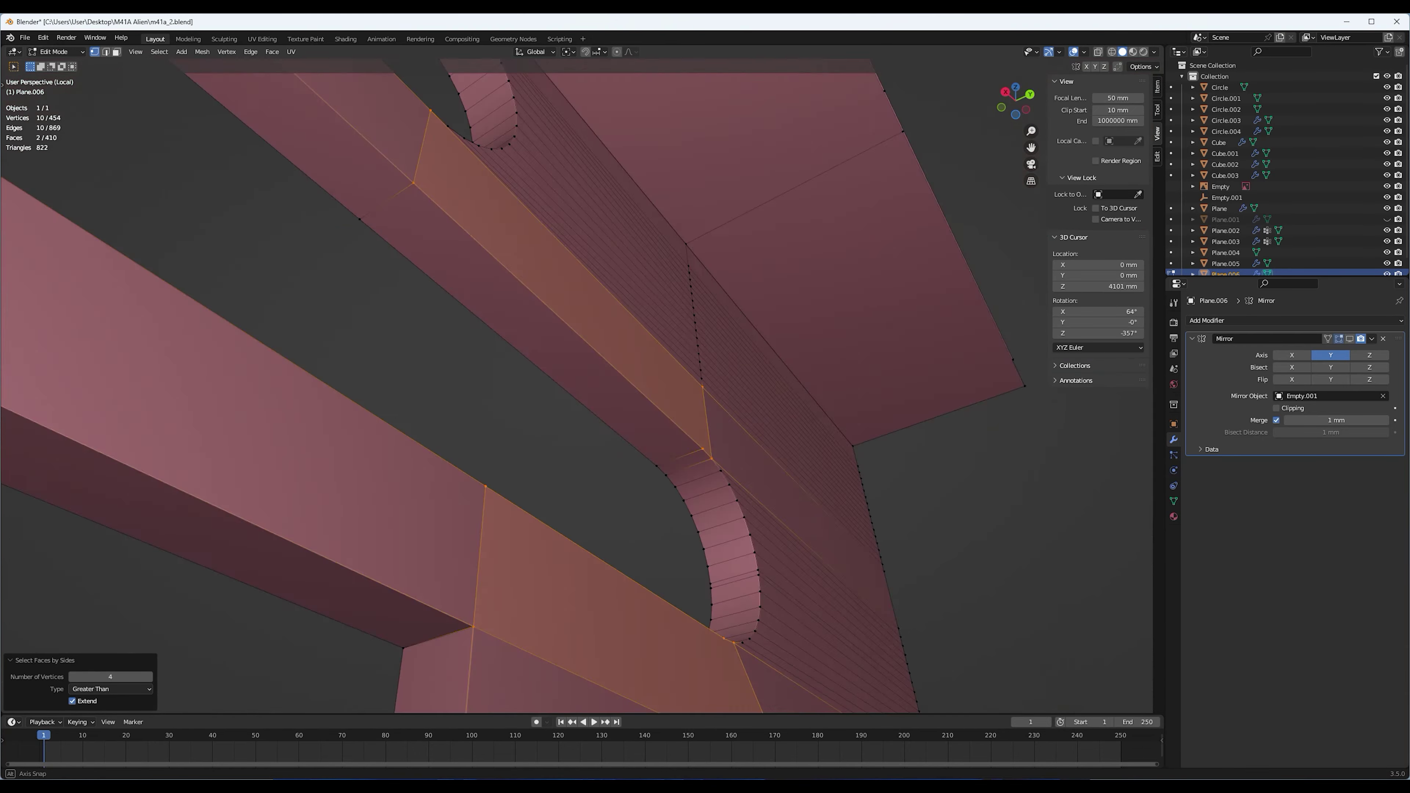
pyautogui.scroll(4, 577, 389)
pyautogui.moveTo(577, 389); pyautogui.dragTo(578, 361, button='middle')
pyautogui.scroll(3, 626, 413)
pyautogui.keyDown('ctrl'); pyautogui.keyDown('shift'); pyautogui.click(626, 413); pyautogui.keyUp('shift'); pyautogui.keyUp('ctrl')
pyautogui.press('g')
pyautogui.press('g')
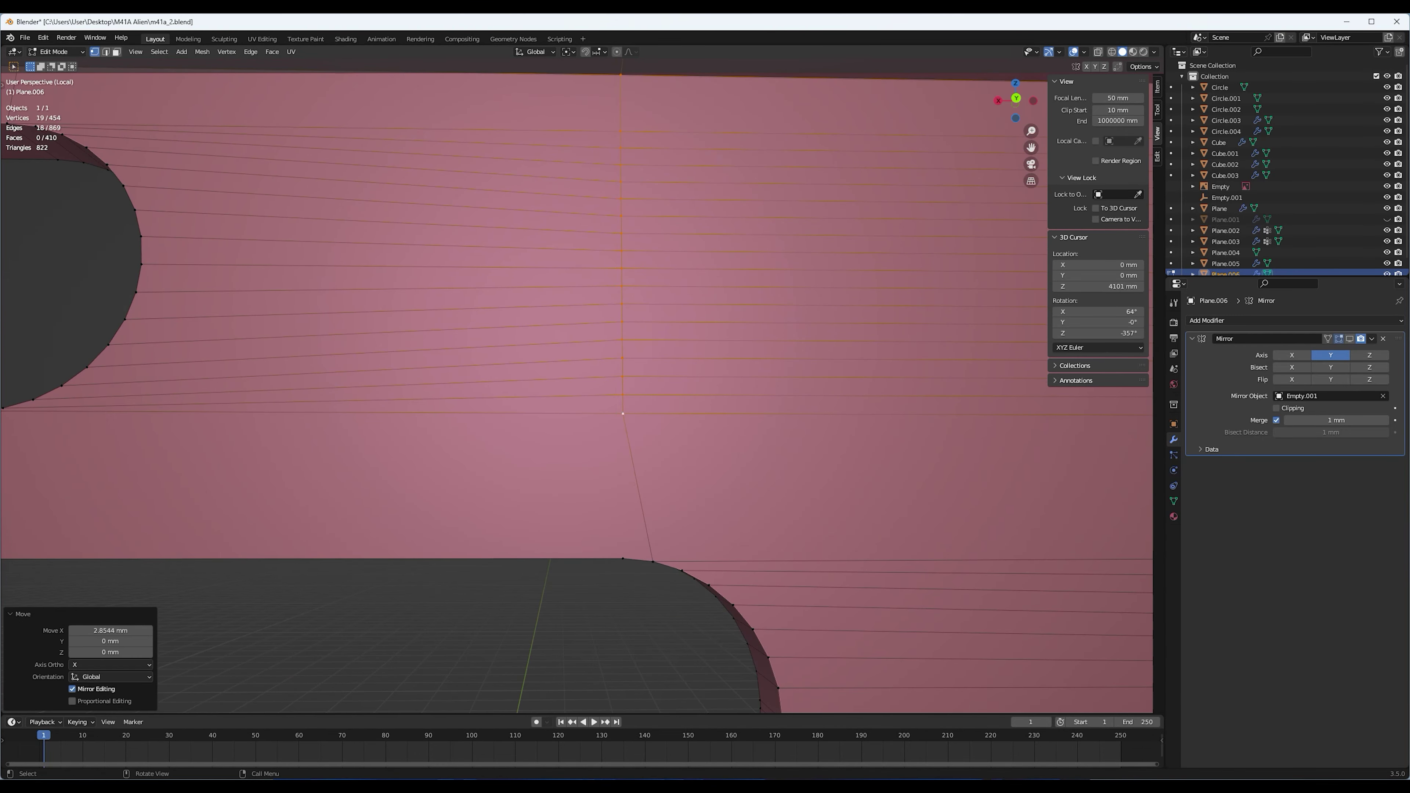
pyautogui.scroll(-5, 622, 413)
pyautogui.moveTo(623, 414); pyautogui.dragTo(666, 355, button='middle')
# Knife-cut a new edge from a slot vertex to the plate's right edge
pyautogui.press('k')
pyautogui.click(533, 407)
pyautogui.click(768, 403)
pyautogui.press('Return')
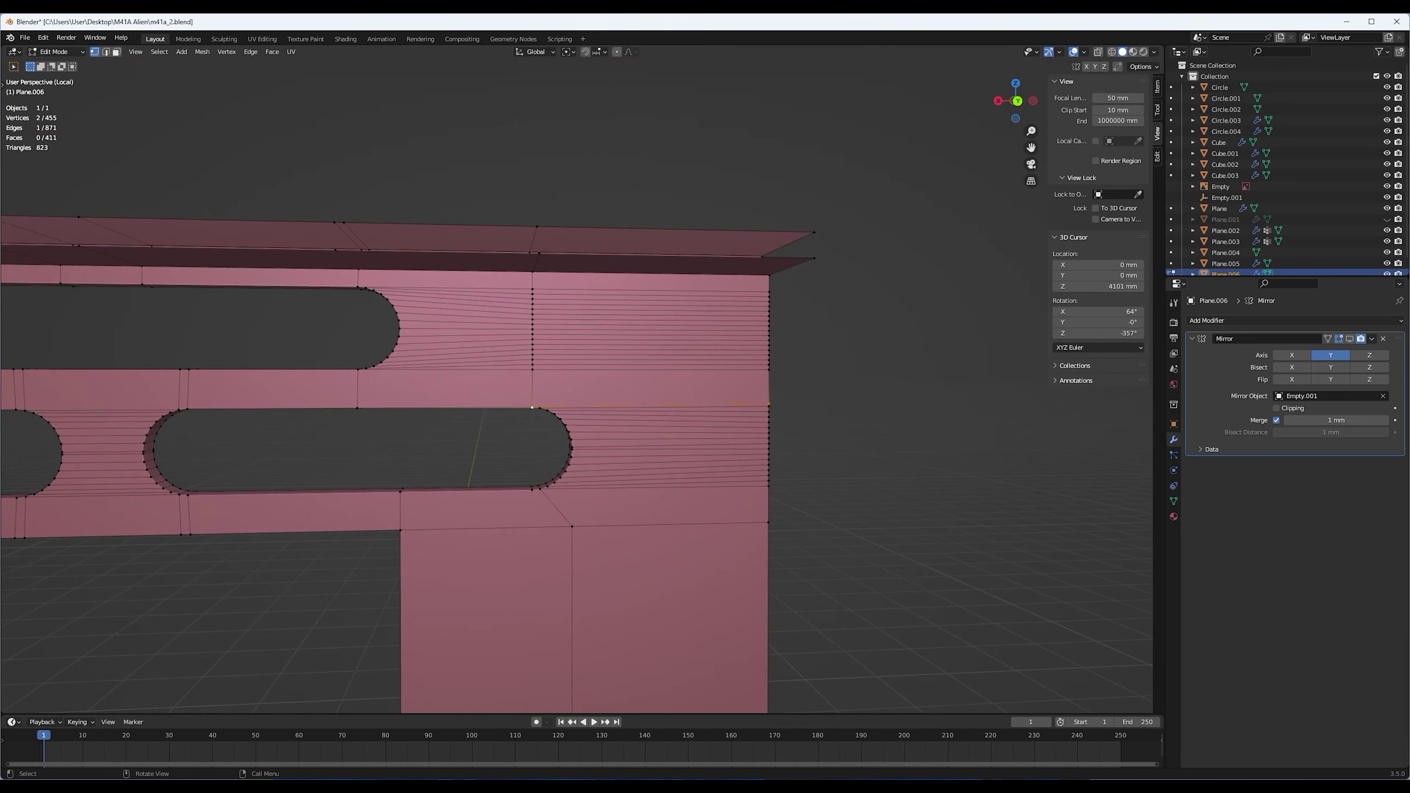
pyautogui.scroll(3, 577, 389)
# Add a final loop cut near the slots and return to Object Mode to apply transforms
pyautogui.hotkey('ctrl', 'r')
pyautogui.click(578, 389)
pyautogui.click(577, 389)
pyautogui.moveTo(577, 389); pyautogui.dragTo(611, 334, button='middle')
pyautogui.scroll(-3, 577, 389)
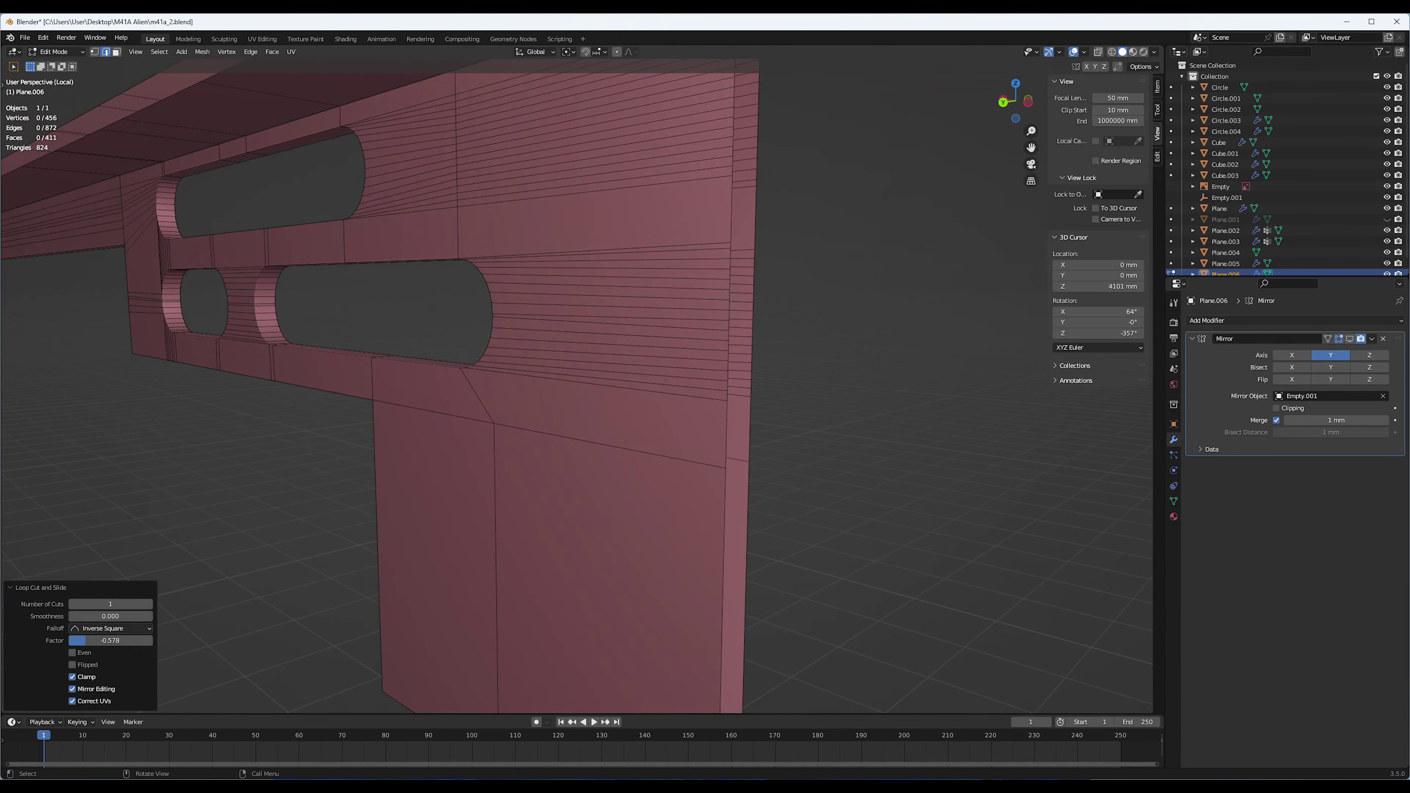
pyautogui.press('Tab')
pyautogui.hotkey('ctrl', 'a')
# Apply all transforms to Plane.006, save, and add a Subdivision Surface modifier
pyautogui.hotkey('ctrl', 's')
pyautogui.click(1294, 320)
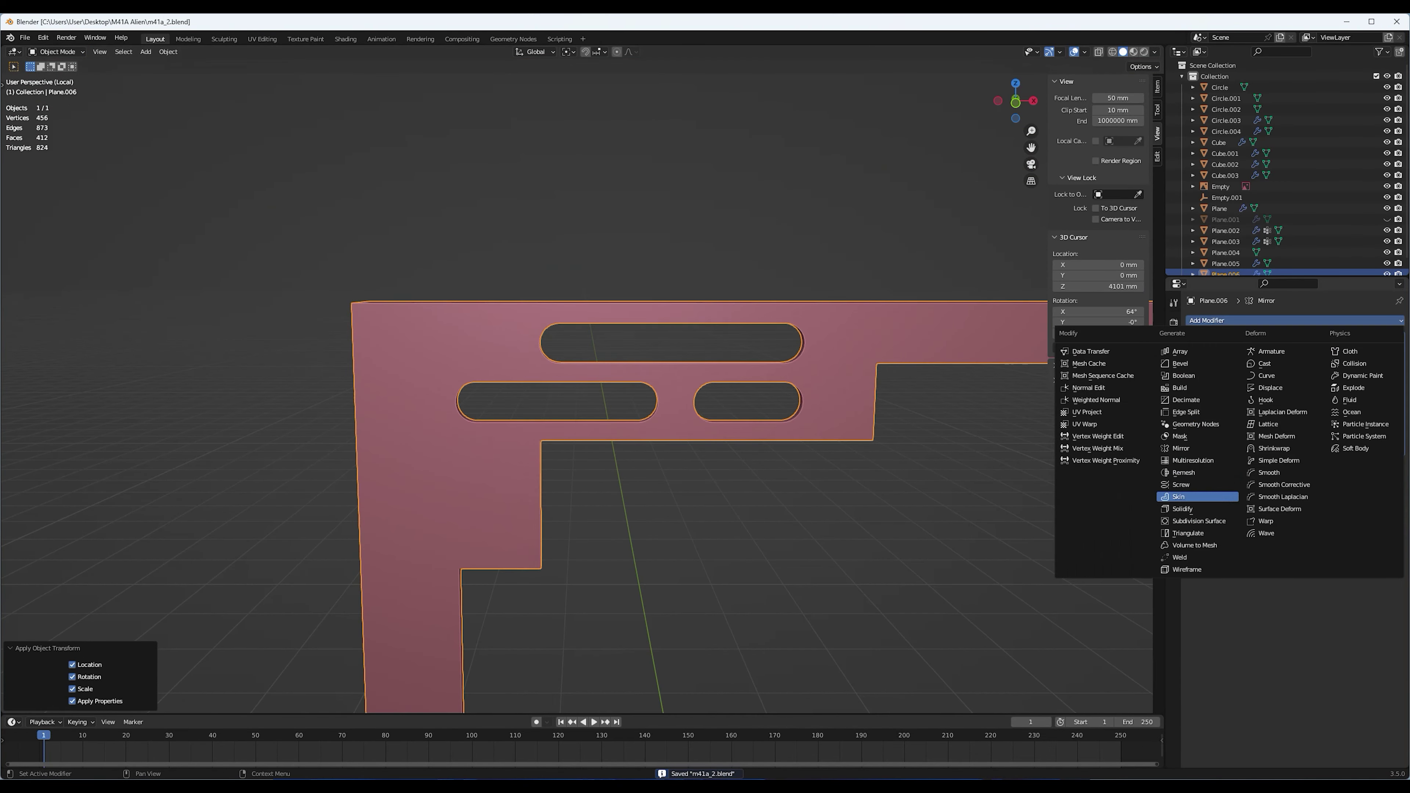
pyautogui.click(1199, 522)
pyautogui.moveTo(833, 528); pyautogui.dragTo(811, 517, button='middle')
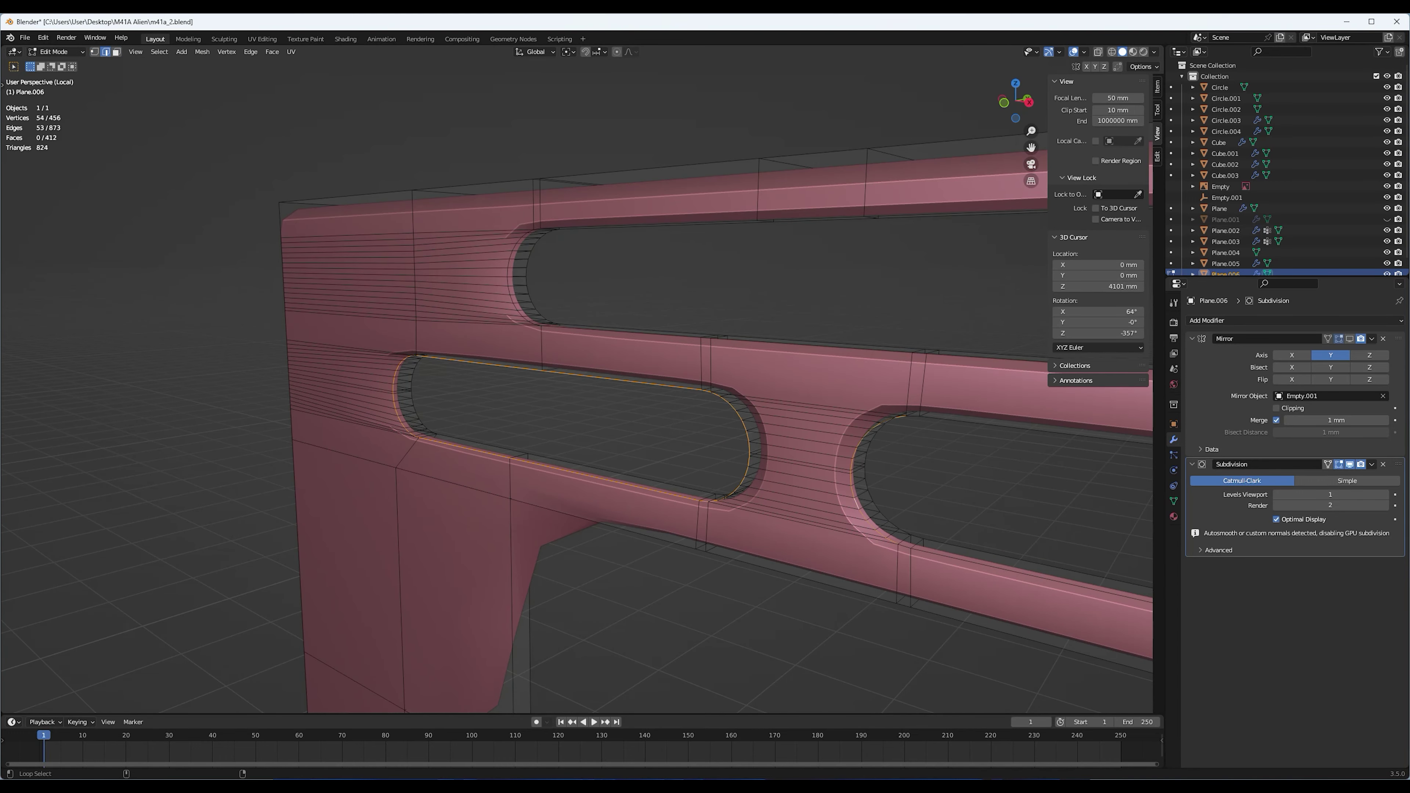
pyautogui.scroll(-3, 578, 389)
pyautogui.moveTo(577, 389); pyautogui.dragTo(556, 361, button='middle')
pyautogui.scroll(-2, 578, 389)
# Select the edge loop under the upper slot plus the outer boundary loop, preview smoothing, and save
pyautogui.keyDown('alt'); pyautogui.click(439, 376); pyautogui.keyUp('alt')
pyautogui.scroll(5, 577, 389)
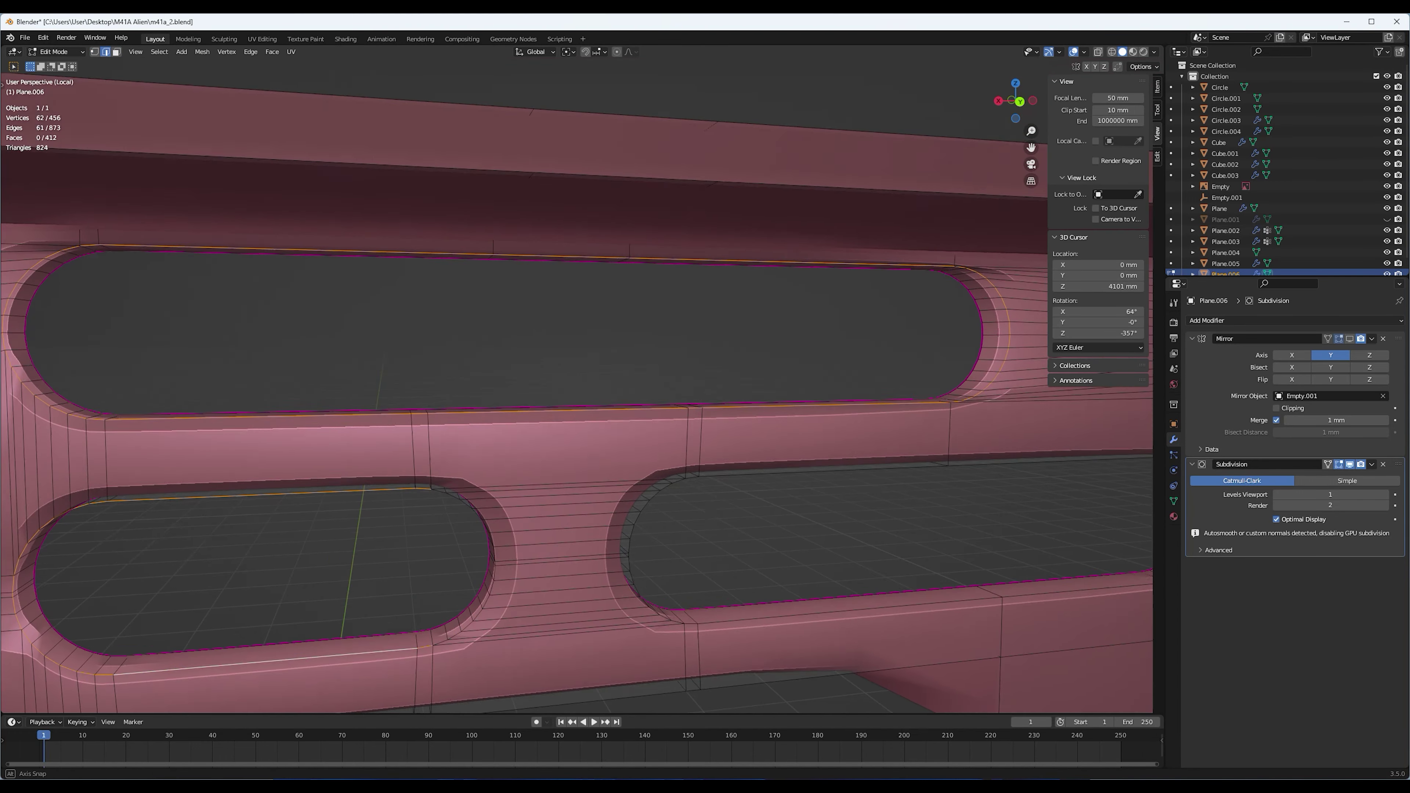
pyautogui.scroll(-4, 577, 389)
pyautogui.keyDown('alt'); pyautogui.click(556, 183); pyautogui.keyUp('alt')
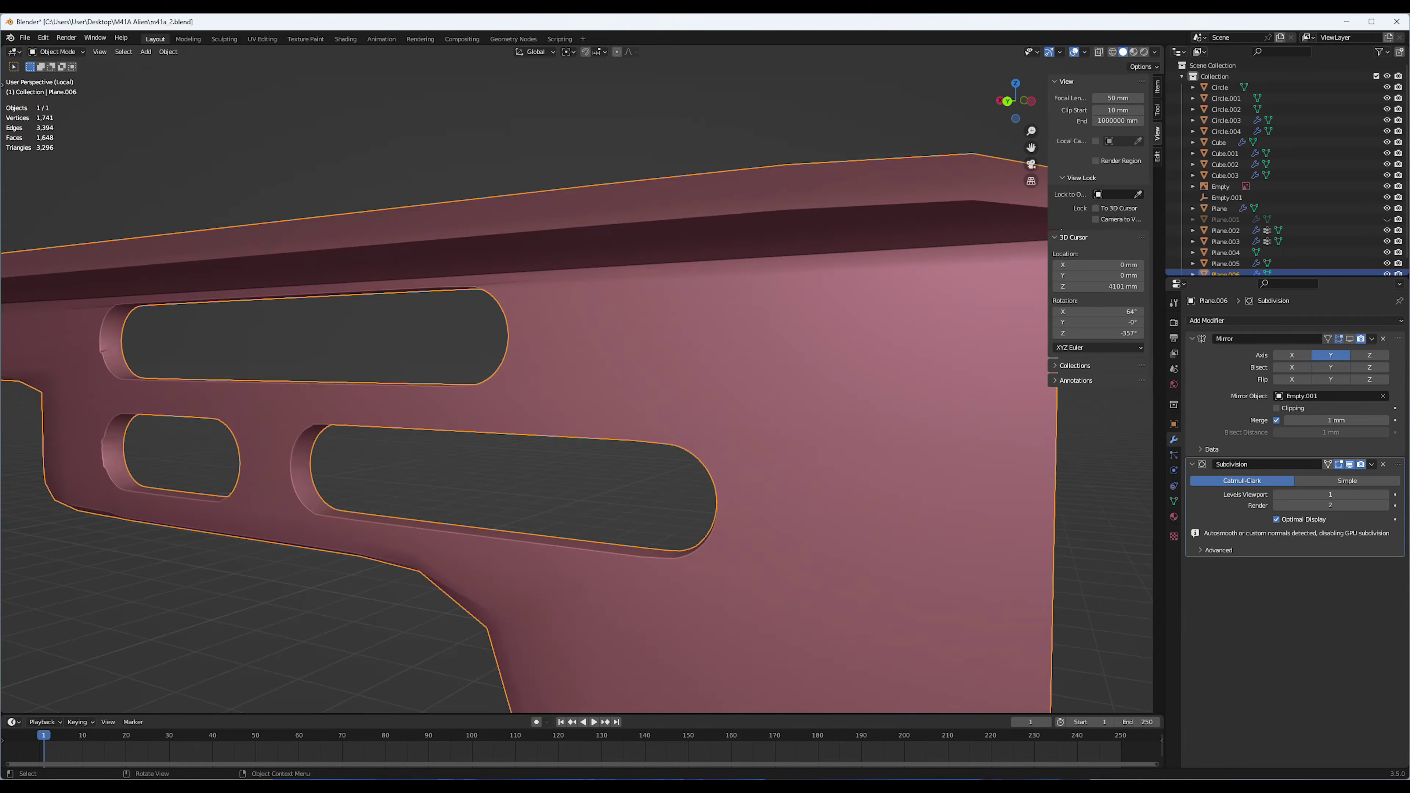
pyautogui.scroll(6, 577, 389)
pyautogui.scroll(-4, 577, 389)
pyautogui.moveTo(578, 389); pyautogui.dragTo(555, 361, button='middle')
pyautogui.press('Tab')
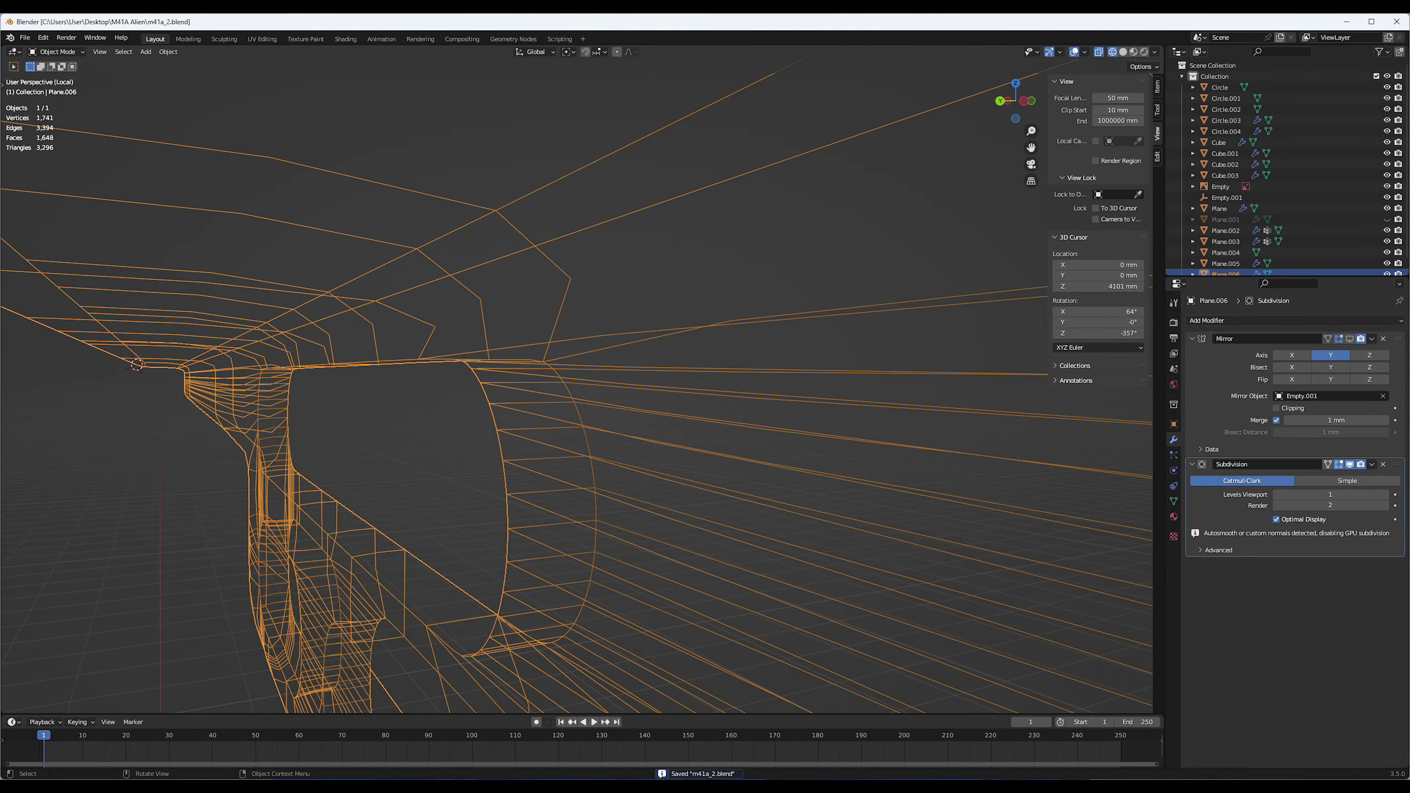
pyautogui.scroll(4, 577, 388)
pyautogui.hotkey('ctrl', 's')
pyautogui.press('Tab')
pyautogui.scroll(-4, 555, 389)
pyautogui.scroll(4, 555, 389)
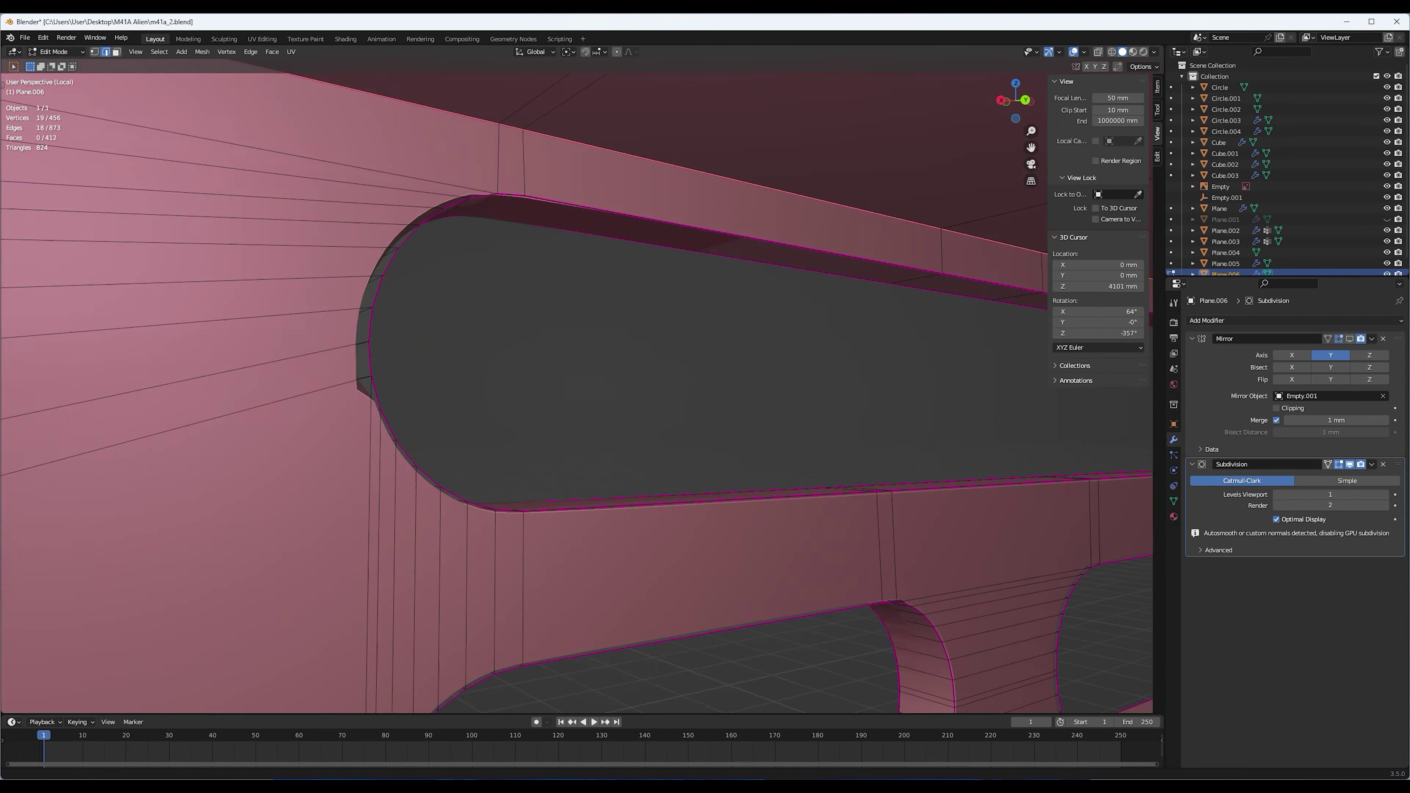
# Give the slot's rim edge loop a full 1.0 crease and check the smoothed plate
pyautogui.keyDown('alt'); pyautogui.click(472, 403); pyautogui.keyUp('alt')
pyautogui.hotkey('shift', 'e')
pyautogui.click(553, 472)
pyautogui.scroll(-4, 554, 472)
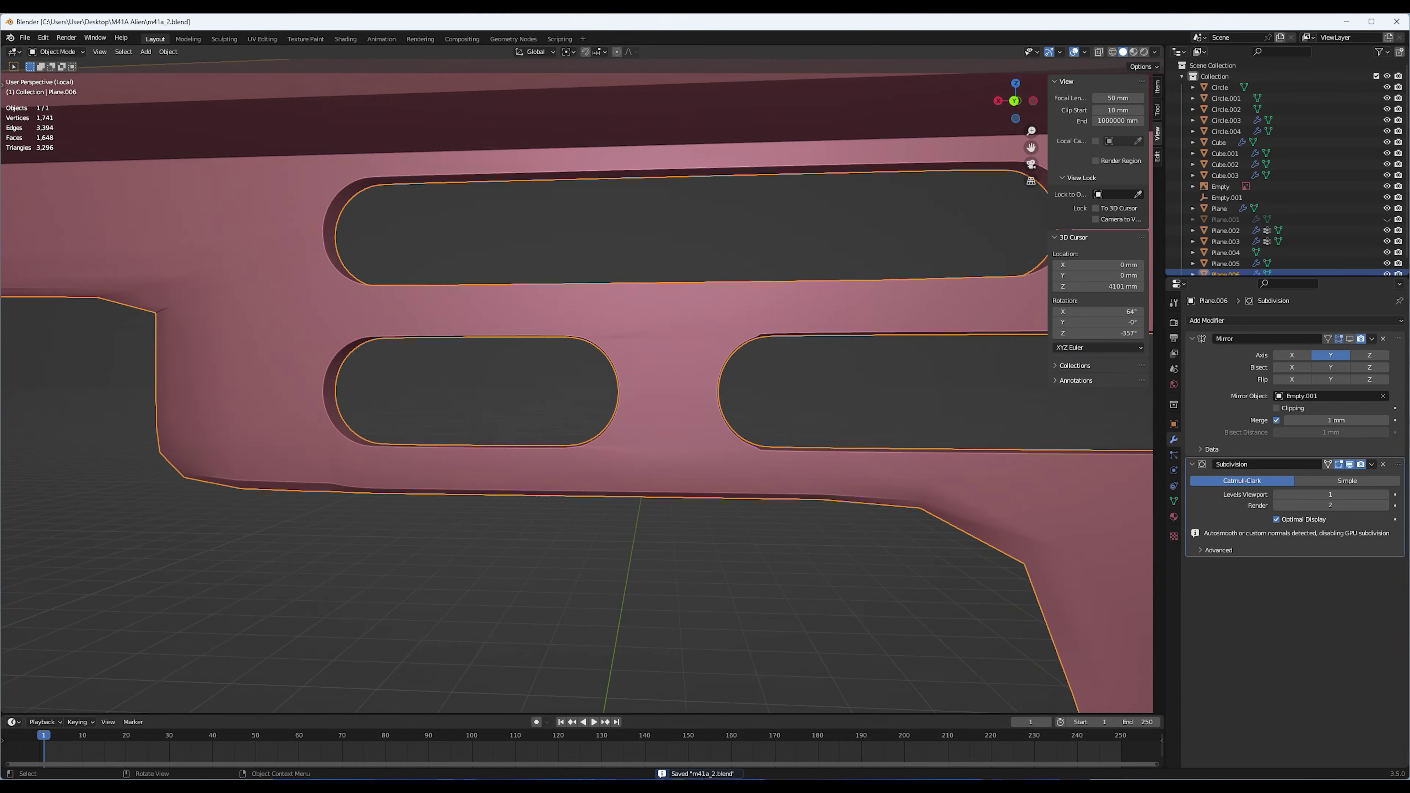
pyautogui.scroll(4, 555, 389)
pyautogui.scroll(-3, 578, 389)
pyautogui.press('Tab')
pyautogui.scroll(-3, 577, 389)
pyautogui.moveTo(577, 389); pyautogui.dragTo(555, 334, button='middle')
pyautogui.scroll(-4, 578, 389)
pyautogui.press('Tab')
pyautogui.scroll(5, 578, 389)
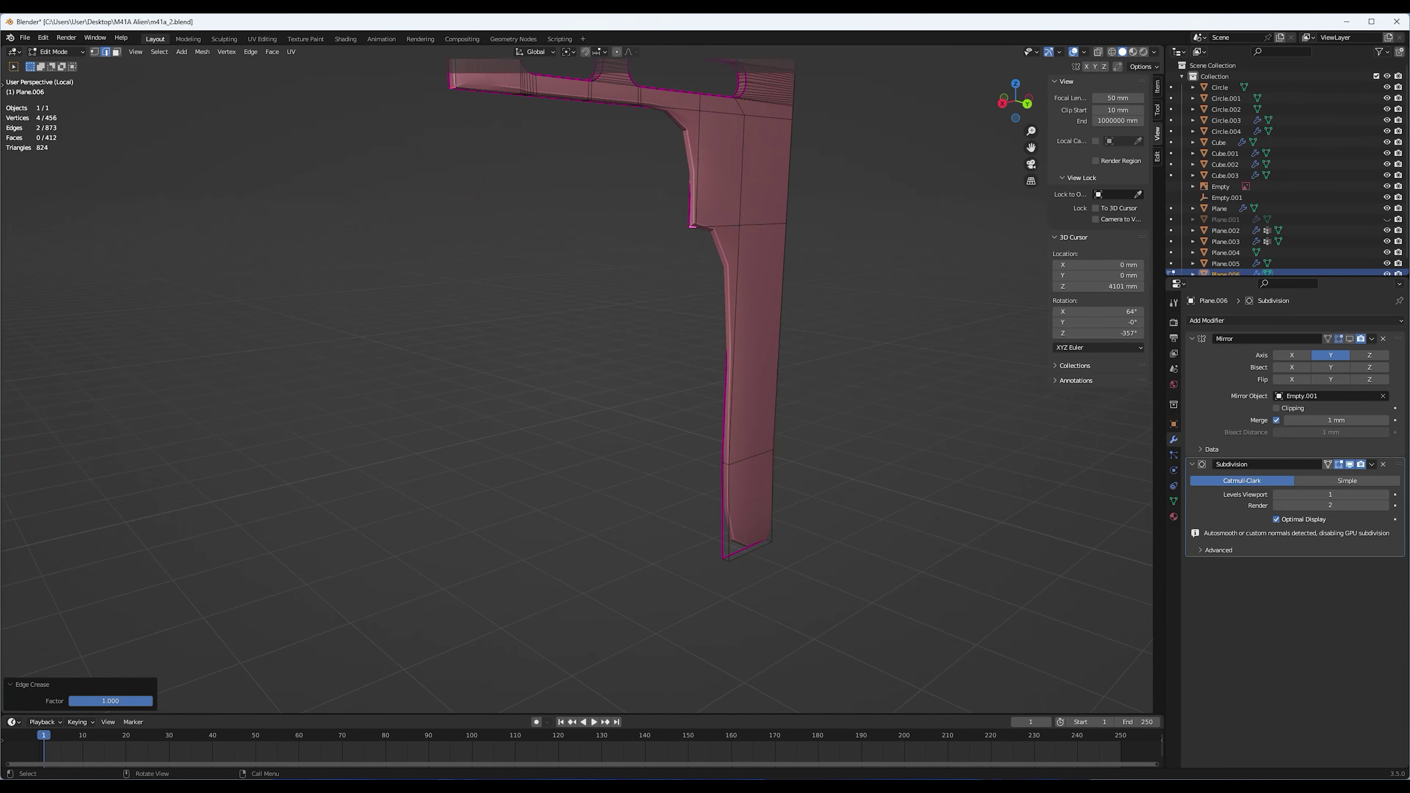
# Fully crease an edge on the housing's vertical leg
pyautogui.scroll(-3, 355, 387)
pyautogui.keyDown('alt'); pyautogui.click(671, 556); pyautogui.keyUp('alt')
pyautogui.scroll(4, 611, 389)
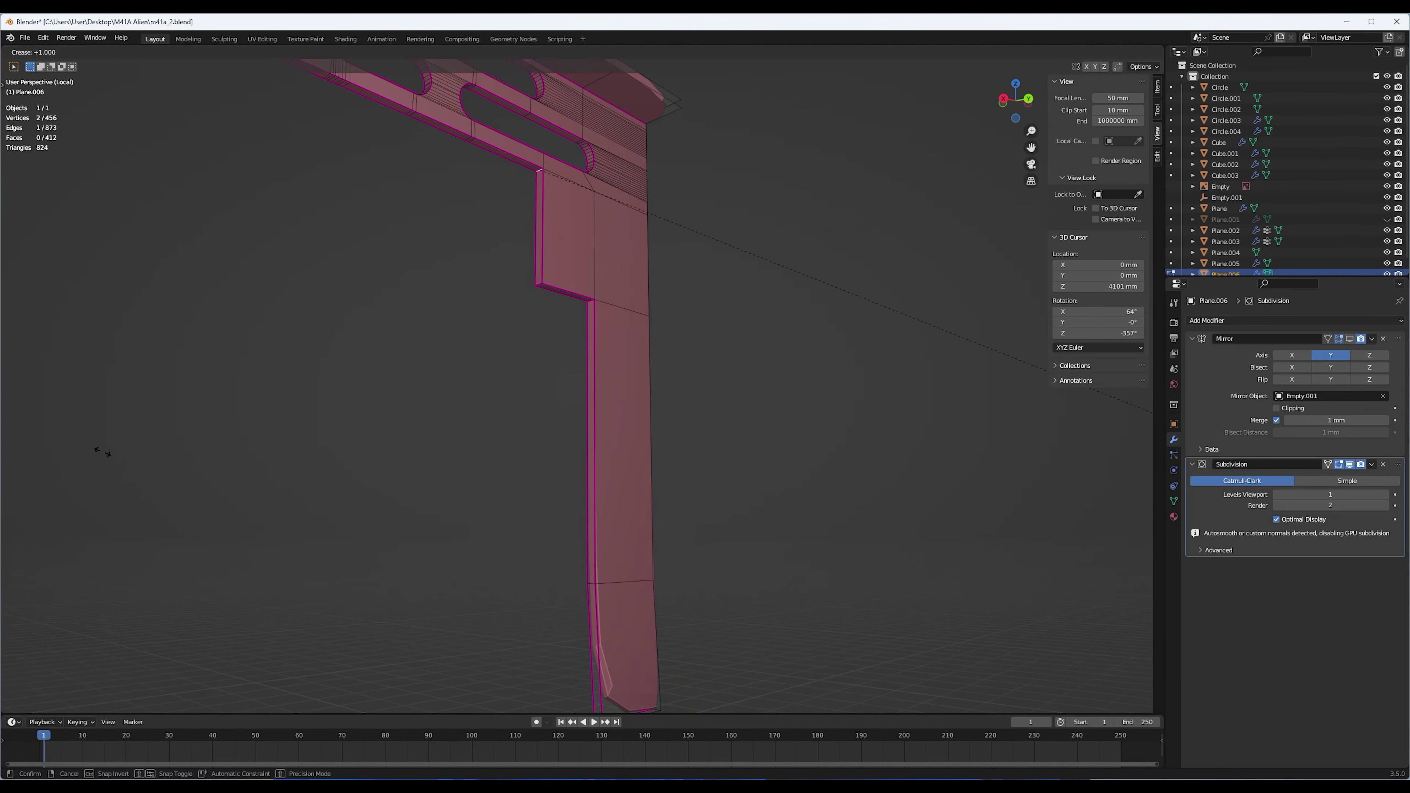
pyautogui.press('Return')
pyautogui.moveTo(103, 451); pyautogui.dragTo(333, 333, button='middle')
# Preview the whole gun in Object Mode, then return to editing the isolated plate
pyautogui.press('Tab')
pyautogui.scroll(-4, 577, 389)
pyautogui.press('KP_Divide')
pyautogui.scroll(4, 577, 389)
pyautogui.moveTo(577, 389); pyautogui.dragTo(805, 344, button='middle')
pyautogui.press('Tab')
pyautogui.press('KP_Divide')
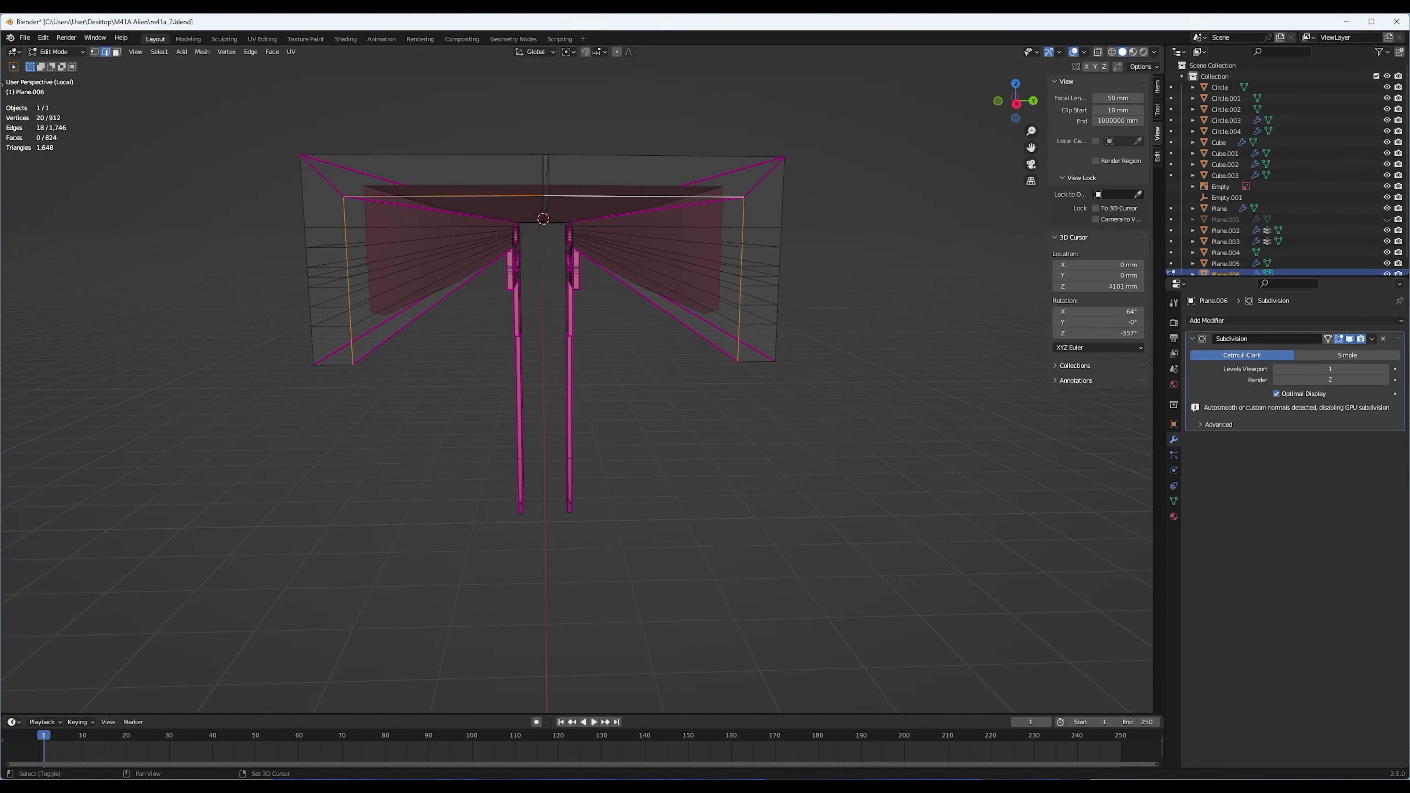
# Apply the mirror to the housing mesh and select an edge loop on it
pyautogui.hotkey('ctrl', 'z')
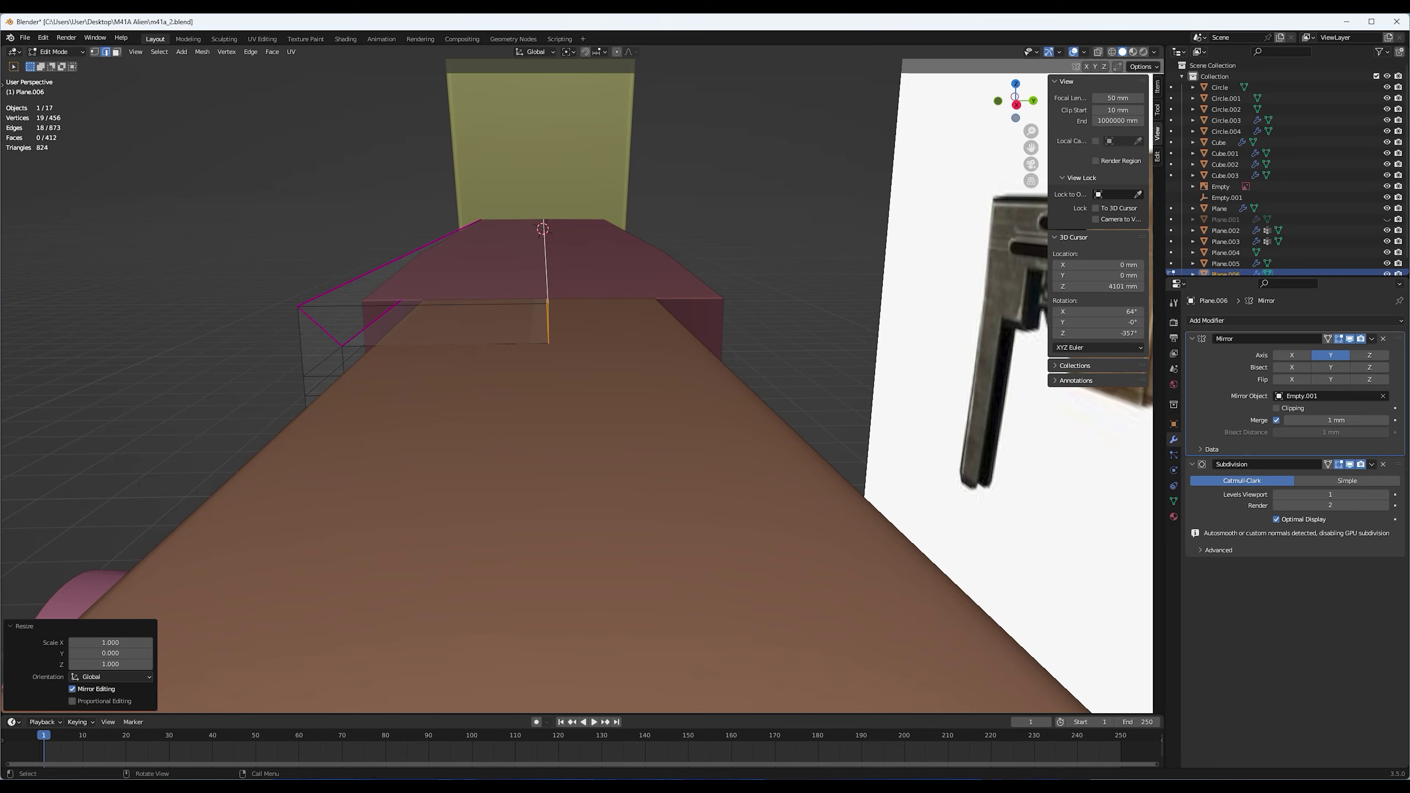
pyautogui.hotkey('ctrl', 'shift', 'z')
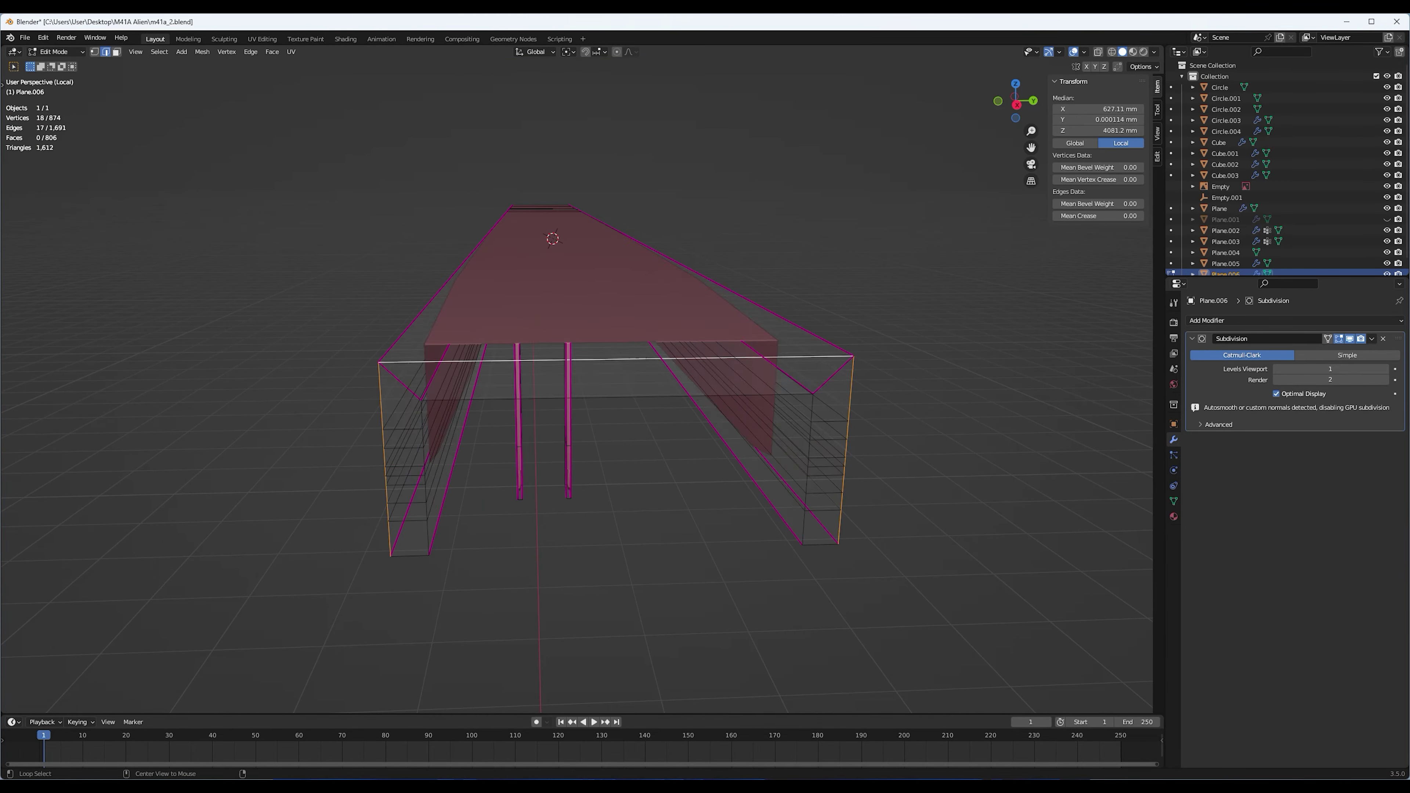
pyautogui.keyDown('alt'); pyautogui.click(305, 432); pyautogui.keyUp('alt')
pyautogui.moveTo(305, 431); pyautogui.dragTo(610, 389, button='middle')
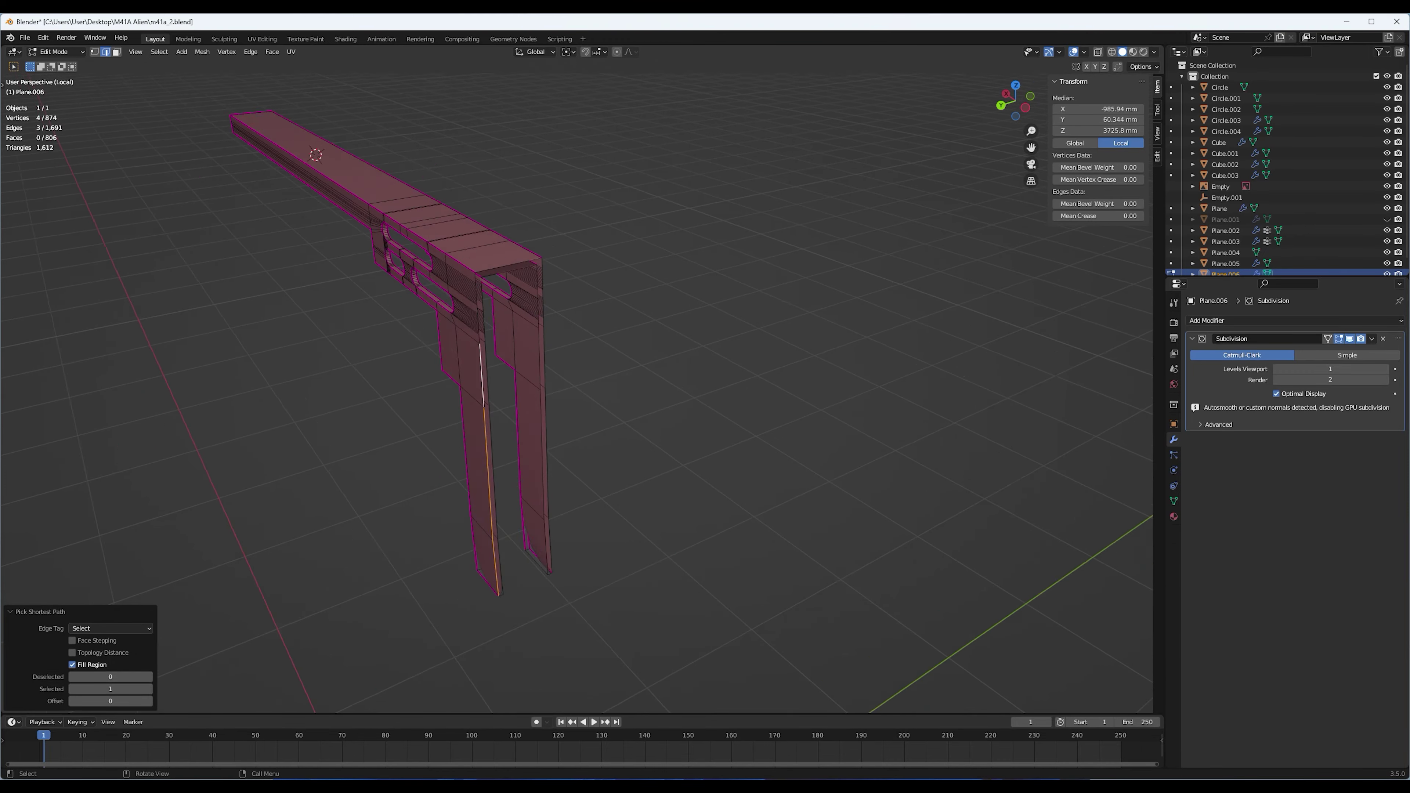
pyautogui.moveTo(500, 389)
pyautogui.mouseDown(button='middle')
pyautogui.moveTo(611, 362)
pyautogui.moveTo(555, 386)
pyautogui.moveTo(556, 361)
pyautogui.moveTo(472, 334)
pyautogui.mouseUp(button='middle')
# Move the selected housing edges along X and preview the subdivided result
pyautogui.press('g')
pyautogui.press('x')
pyautogui.click(556, 383)
pyautogui.rightClick(555, 386)
pyautogui.press('Tab')
pyautogui.moveTo(555, 361); pyautogui.dragTo(639, 322, button='middle')
pyautogui.press('Tab')
pyautogui.moveTo(578, 362); pyautogui.dragTo(610, 334, button='middle')
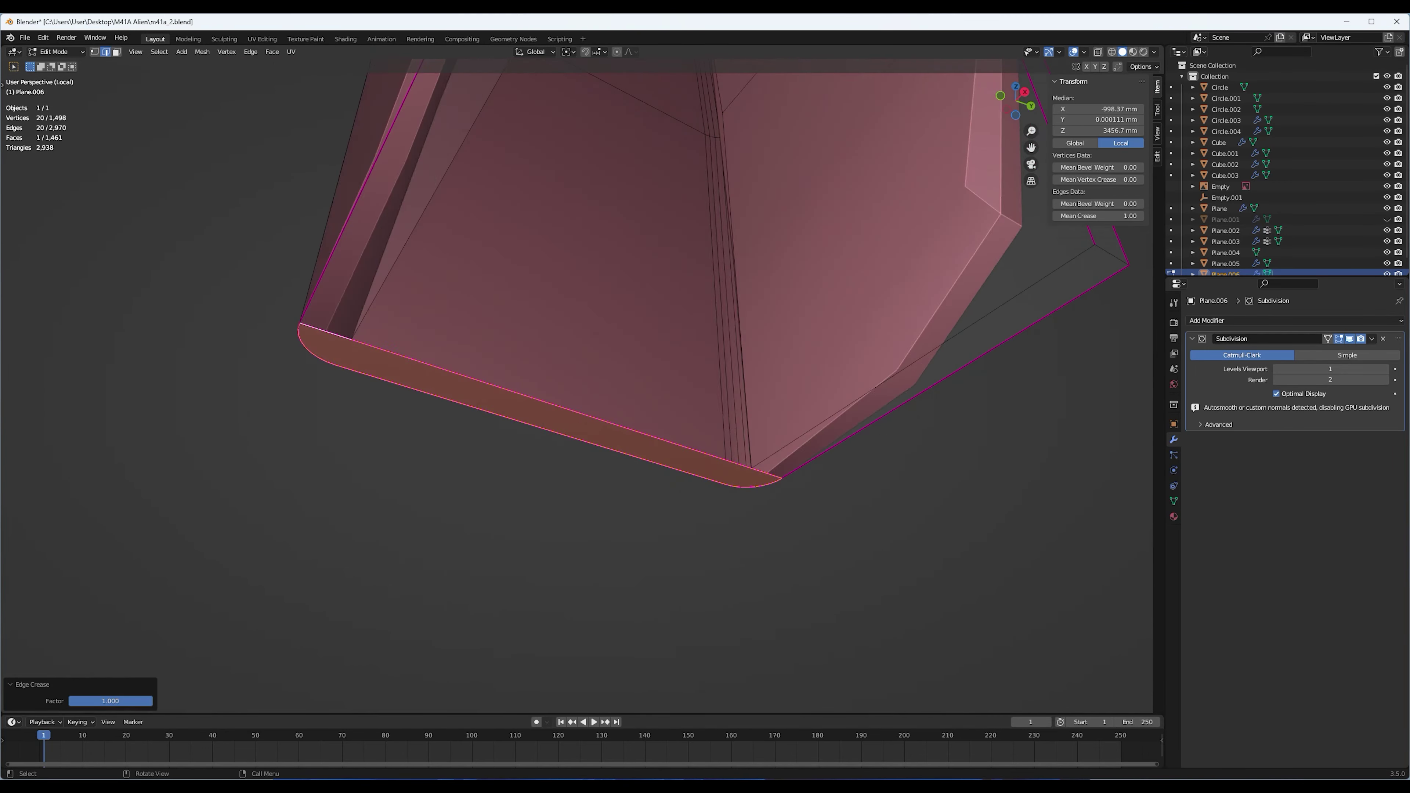
# Select the underside corner edges by shortest path and crease them to full 1.0
pyautogui.click(157, 525)
pyautogui.moveTo(157, 525); pyautogui.dragTo(389, 444, button='middle')
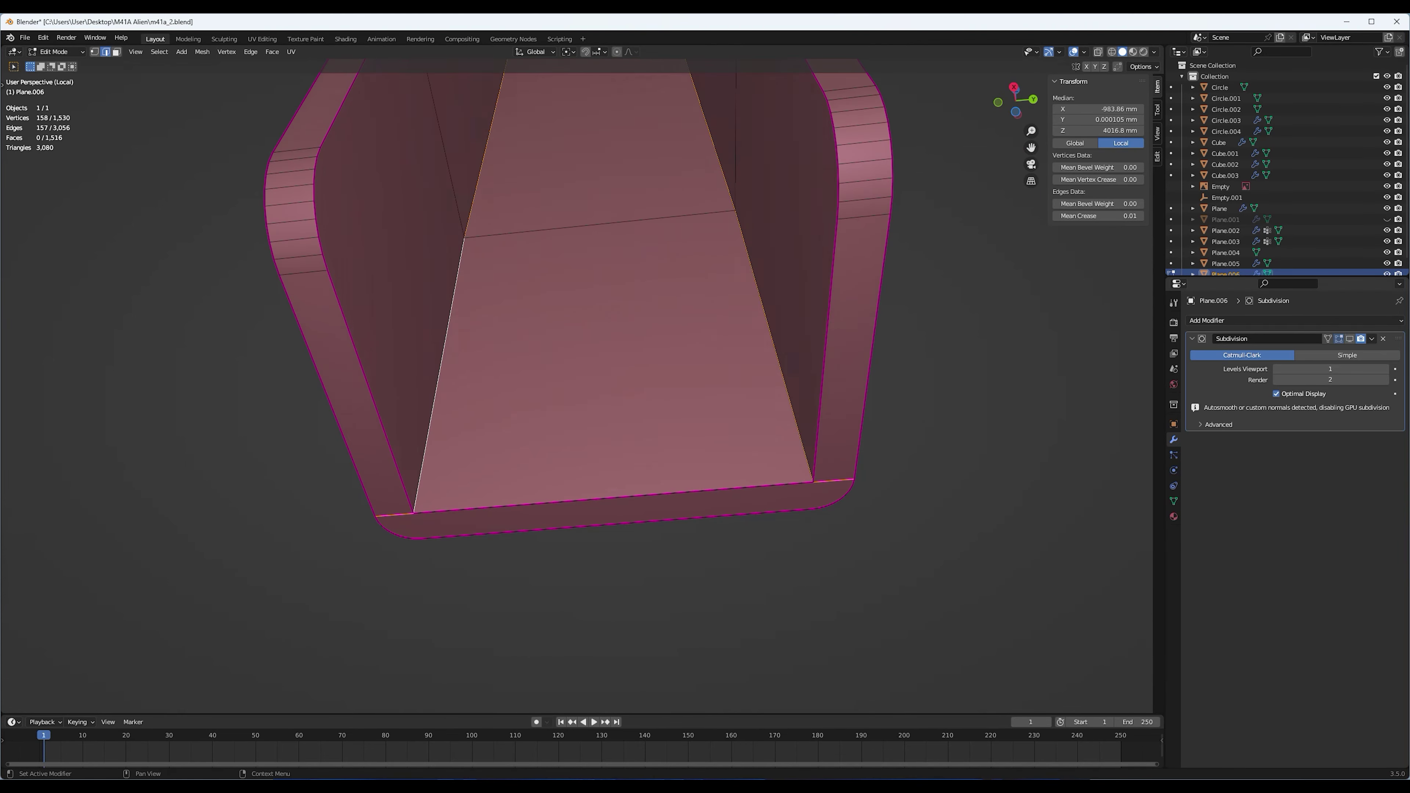
pyautogui.click(577, 355)
pyautogui.moveTo(578, 355); pyautogui.dragTo(666, 333, button='middle')
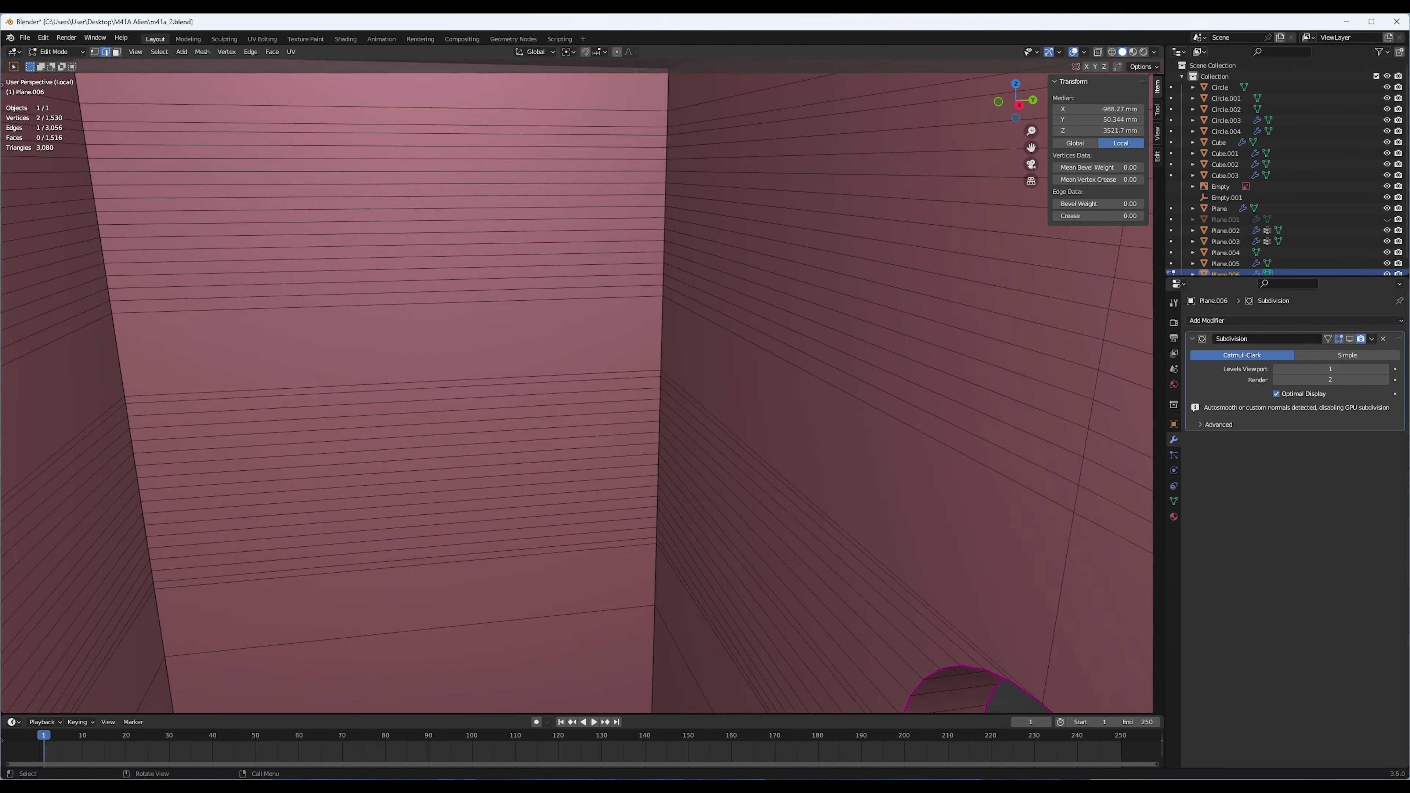
pyautogui.keyDown('ctrl'); pyautogui.click(655, 555); pyautogui.keyUp('ctrl')
pyautogui.moveTo(655, 556); pyautogui.dragTo(587, 389, button='middle')
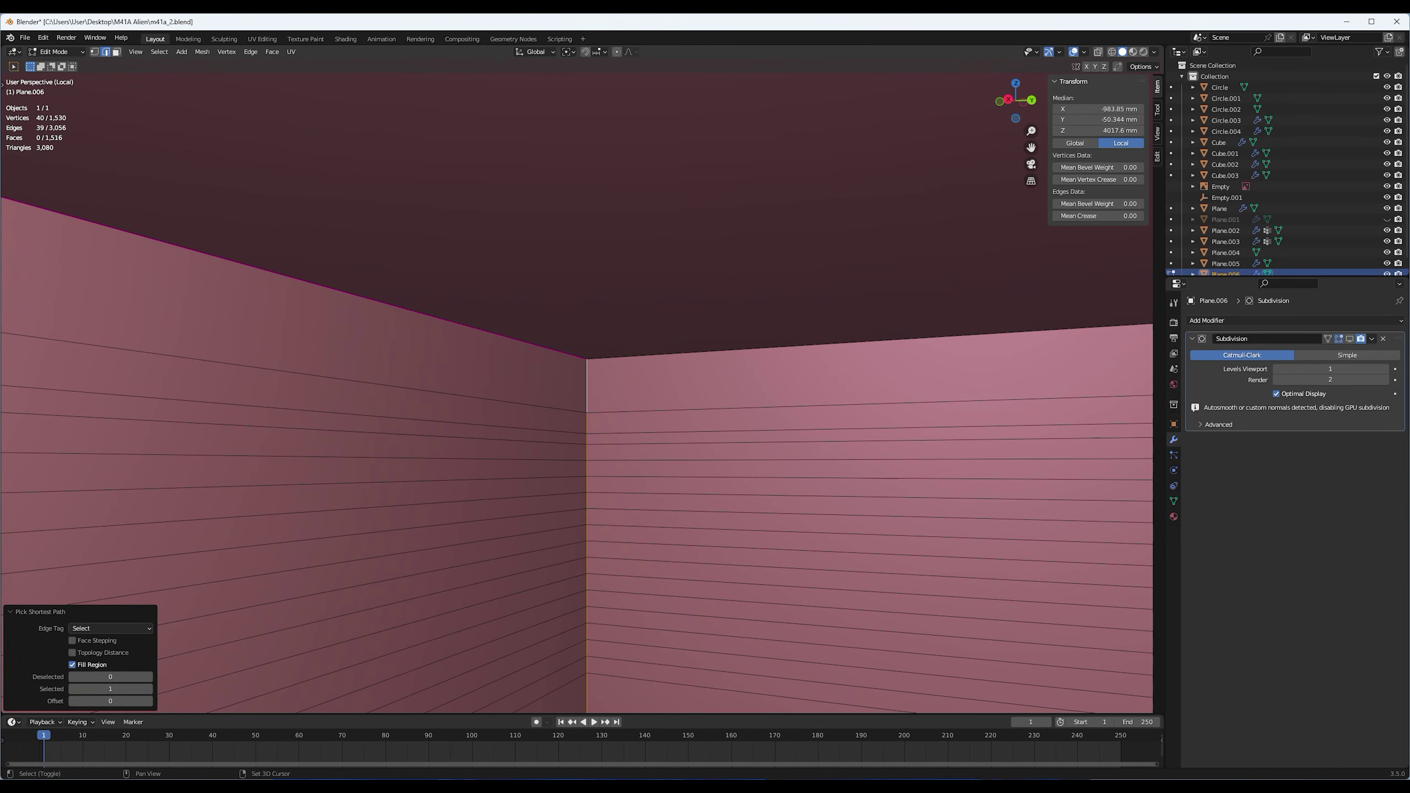
pyautogui.hotkey('shift', 'e')
pyautogui.press('1')
pyautogui.press('Return')
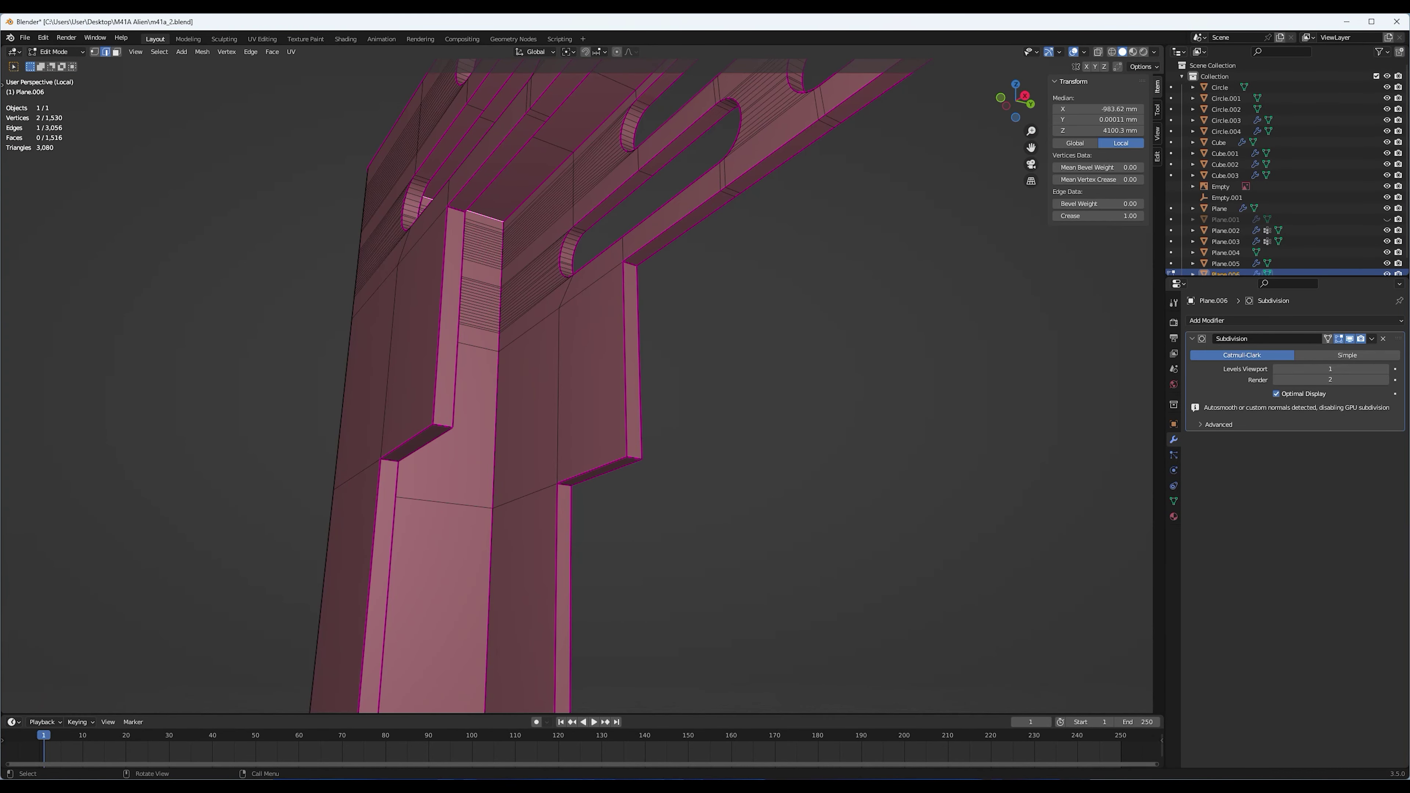
# Select additional housing edges, then corner vertices in vertex mode
pyautogui.click(444, 401)
pyautogui.scroll(3, 577, 384)
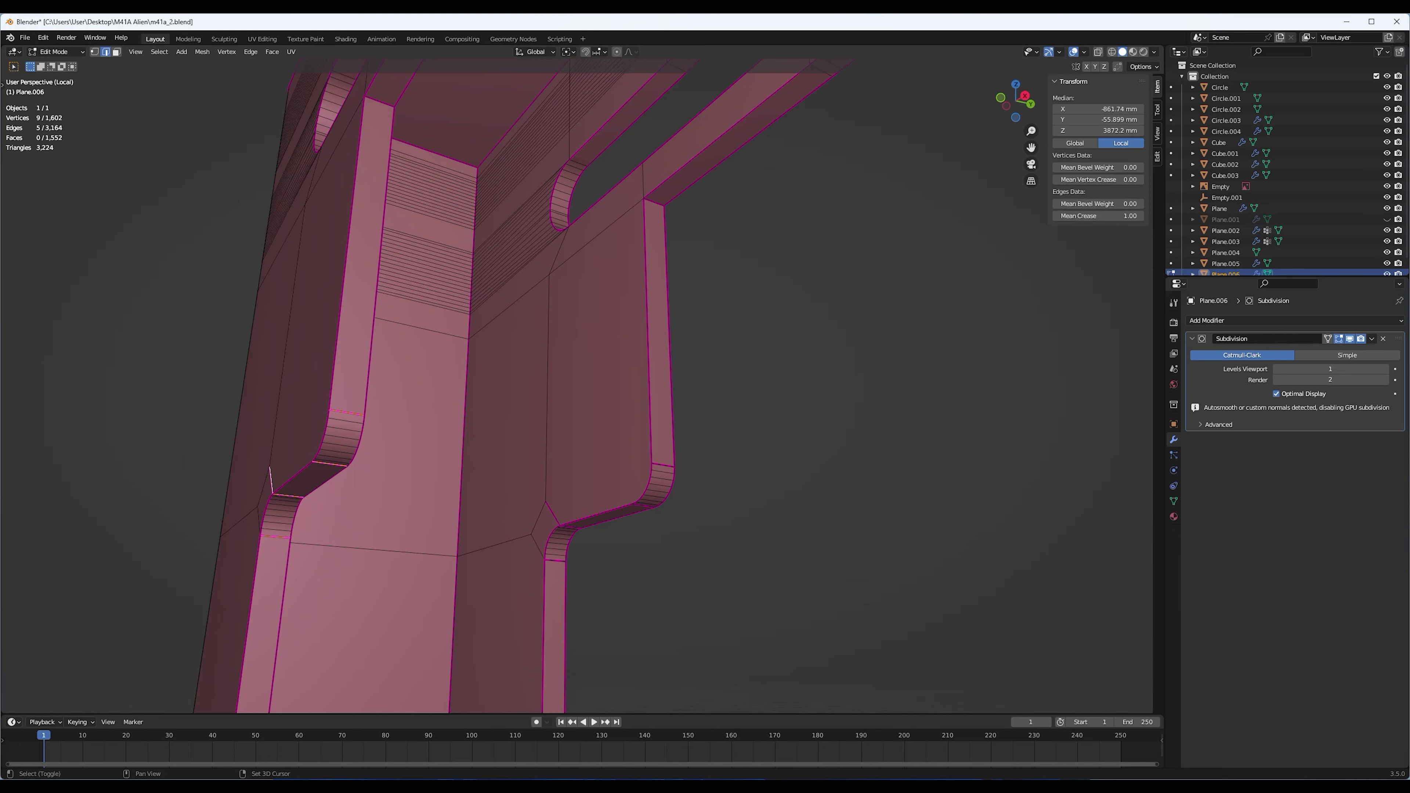
pyautogui.scroll(3, 692, 463)
pyautogui.keyDown('alt'); pyautogui.keyDown('shift'); pyautogui.click(812, 473); pyautogui.keyUp('shift'); pyautogui.keyUp('alt')
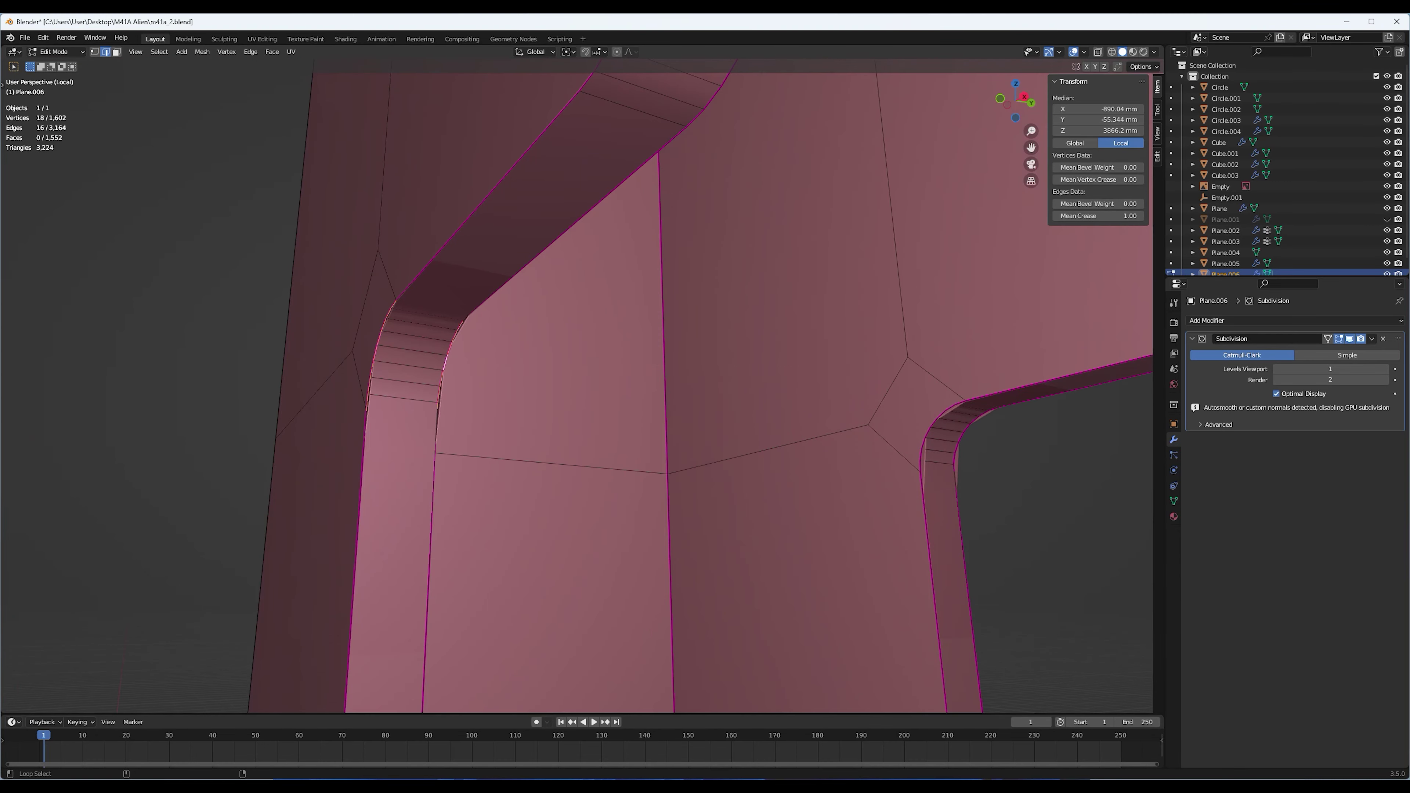
pyautogui.hotkey('ctrl', 'Tab')
pyautogui.click(444, 453)
pyautogui.moveTo(532, 450); pyautogui.dragTo(555, 433, button='middle')
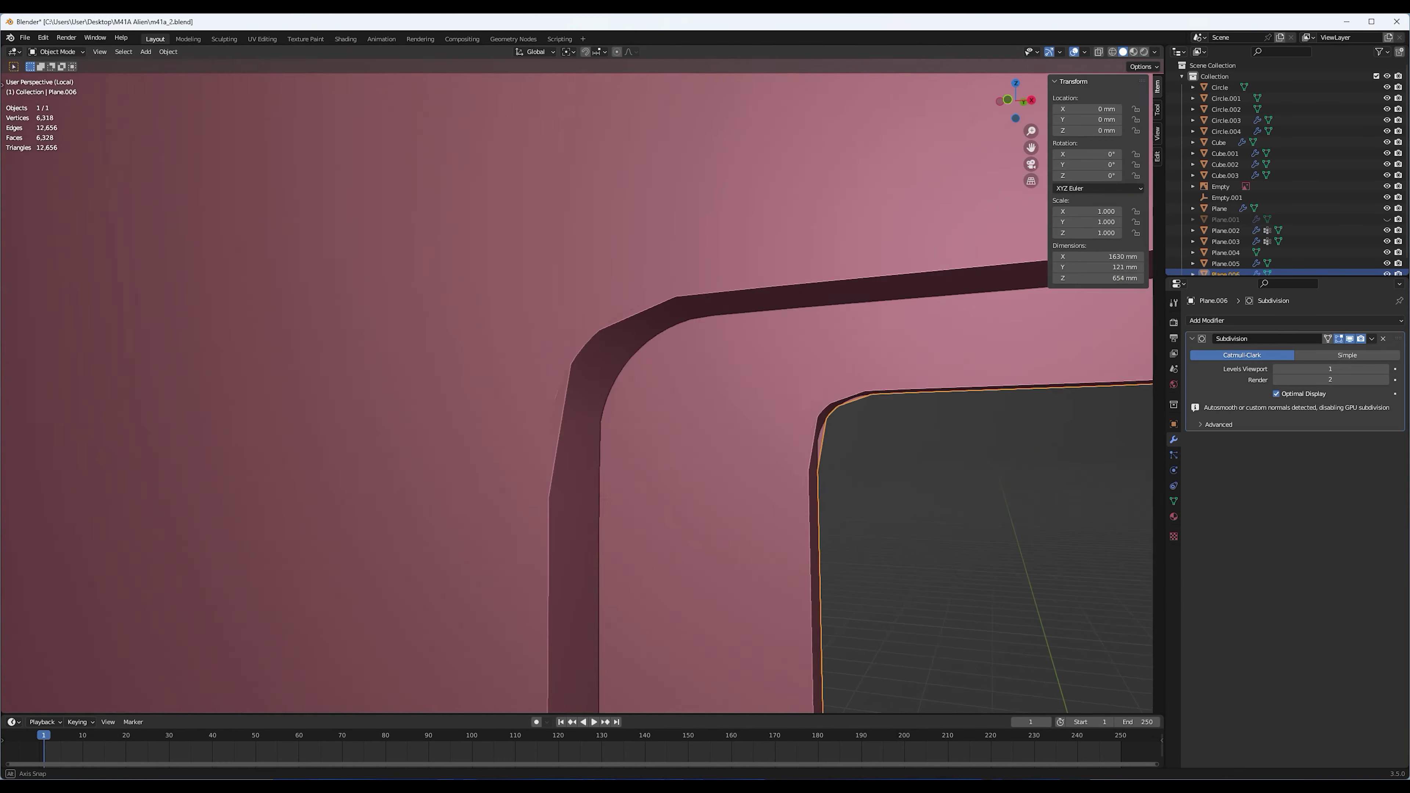
pyautogui.click(553, 440)
# Connect a corner vertex pair with a new edge and save the file
pyautogui.click(590, 367)
pyautogui.moveTo(590, 367)
pyautogui.mouseDown(button='middle')
pyautogui.moveTo(564, 353)
pyautogui.moveTo(611, 355)
pyautogui.moveTo(555, 389)
pyautogui.moveTo(611, 361)
pyautogui.moveTo(511, 339)
pyautogui.mouseUp(button='middle')
pyautogui.press('j')
pyautogui.press('j')
pyautogui.press('j')
pyautogui.hotkey('ctrl', 's')
# Slide a supporting edge loop into place, trying and cancelling a slot bevel
pyautogui.click(474, 405)
pyautogui.scroll(-5, 474, 406)
pyautogui.scroll(6, 611, 361)
pyautogui.hotkey('ctrl', 'b')
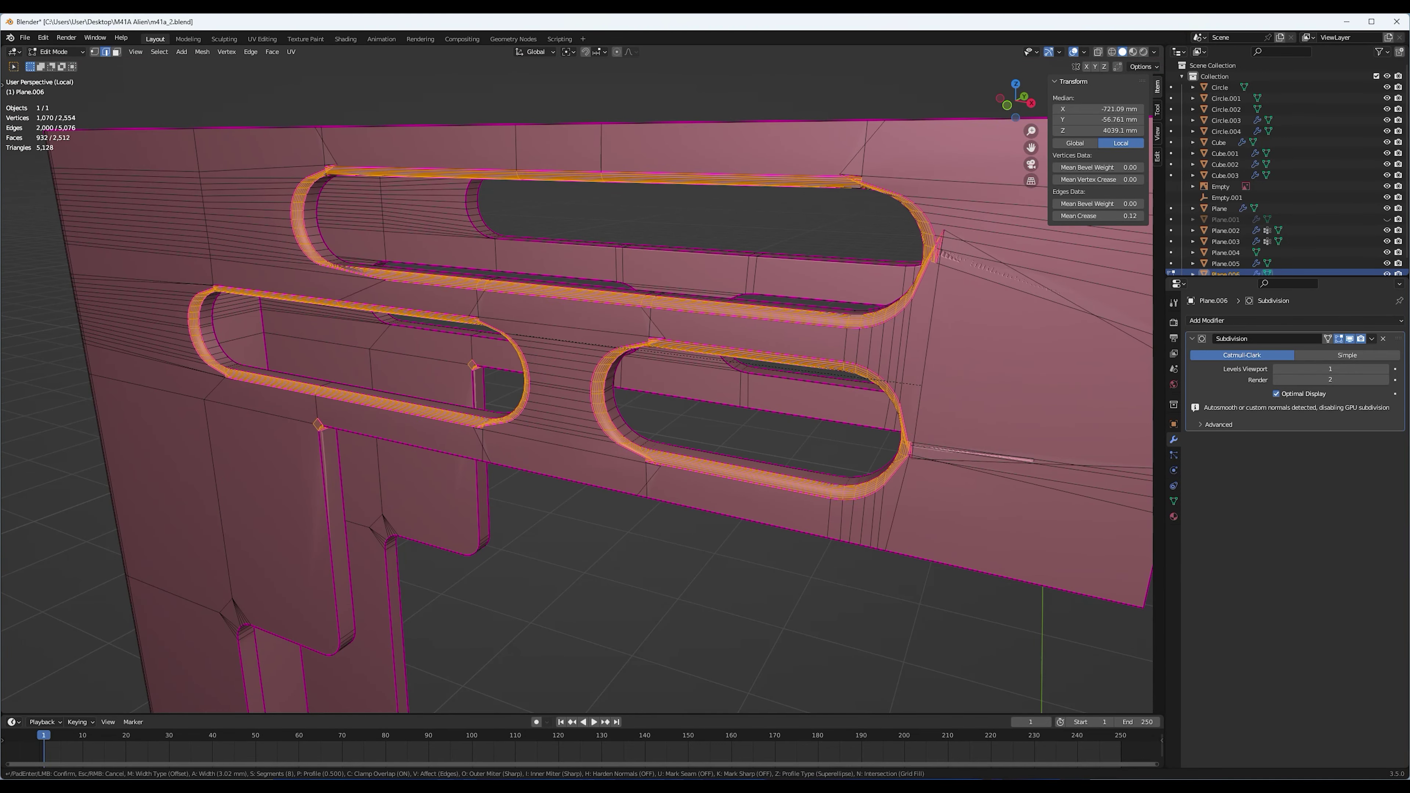
pyautogui.press('Escape')
pyautogui.scroll(-4, 577, 389)
pyautogui.scroll(5, 578, 388)
pyautogui.moveTo(578, 389)
pyautogui.mouseDown(button='middle')
pyautogui.moveTo(555, 361)
pyautogui.moveTo(527, 445)
pyautogui.mouseUp(button='middle')
# Clear the crease (-1) from selected edges and connect two more vertex pairs
pyautogui.hotkey('shift', 'e')
pyautogui.write('-1')
pyautogui.press('Return')
pyautogui.press('1')
pyautogui.click(523, 463)
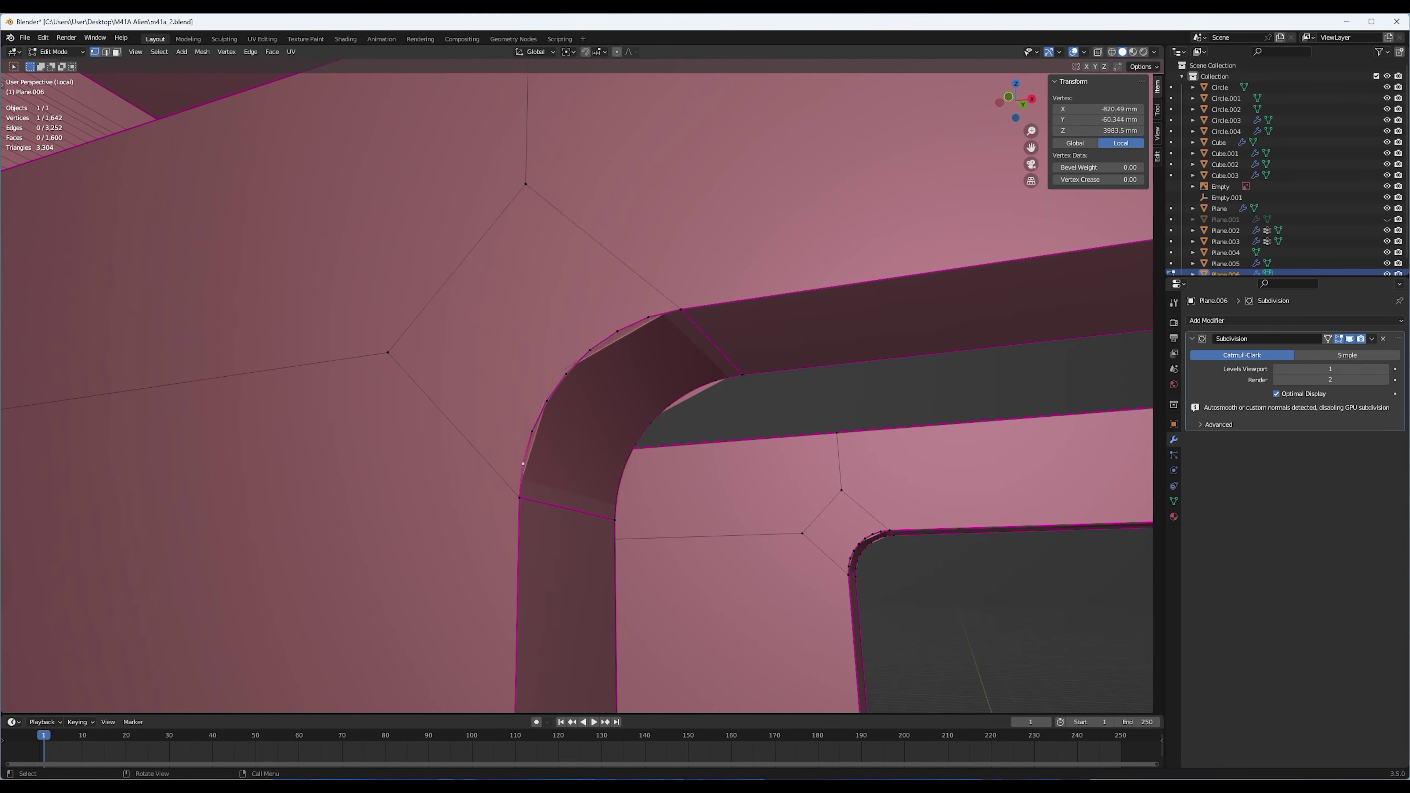
pyautogui.press('j')
pyautogui.moveTo(578, 389)
pyautogui.mouseDown(button='middle')
pyautogui.moveTo(555, 361)
pyautogui.moveTo(528, 389)
pyautogui.moveTo(556, 361)
pyautogui.mouseUp(button='middle')
pyautogui.press('j')
pyautogui.press('j')
pyautogui.press('j')
# Show the full rifle, bevel a selected loop, and leave mesh editing
pyautogui.scroll(-3, 578, 389)
pyautogui.press('KP_Divide')
pyautogui.moveTo(833, 361); pyautogui.dragTo(897, 378, button='middle')
pyautogui.hotkey('ctrl', 'b')
pyautogui.moveTo(666, 389)
pyautogui.mouseDown(button='middle')
pyautogui.moveTo(556, 361)
pyautogui.moveTo(611, 378)
pyautogui.moveTo(689, 356)
pyautogui.mouseUp(button='middle')
pyautogui.keyDown('alt'); pyautogui.click(722, 324); pyautogui.keyUp('alt')
pyautogui.press('Tab')
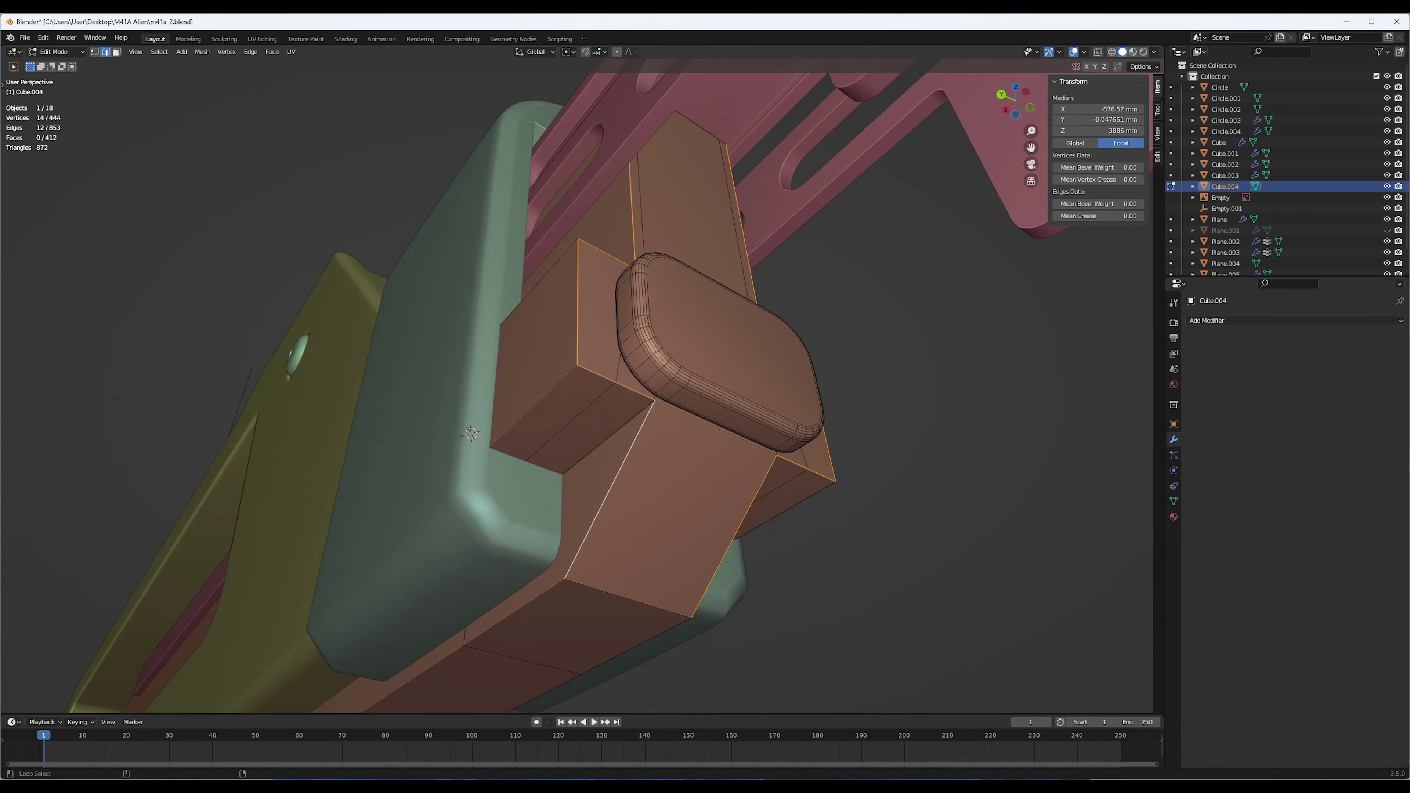
# Exit Edit Mode, inspect the rifle from the side, and isolate the selected part
pyautogui.press('Tab')
pyautogui.moveTo(611, 389); pyautogui.dragTo(644, 460, button='middle')
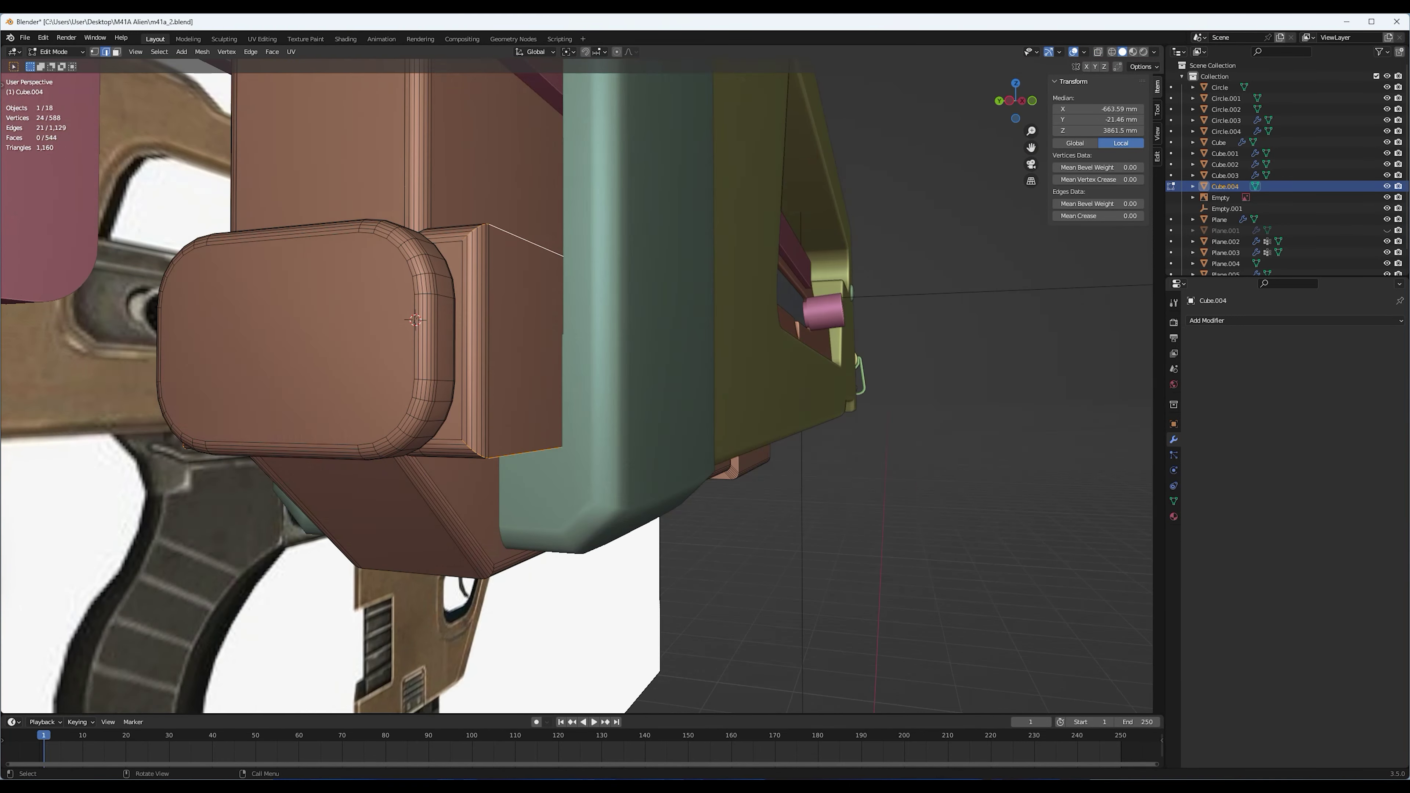
pyautogui.press('Tab')
pyautogui.moveTo(577, 356)
pyautogui.mouseDown(button='middle')
pyautogui.moveTo(556, 334)
pyautogui.moveTo(589, 345)
pyautogui.moveTo(566, 361)
pyautogui.moveTo(604, 349)
pyautogui.mouseUp(button='middle')
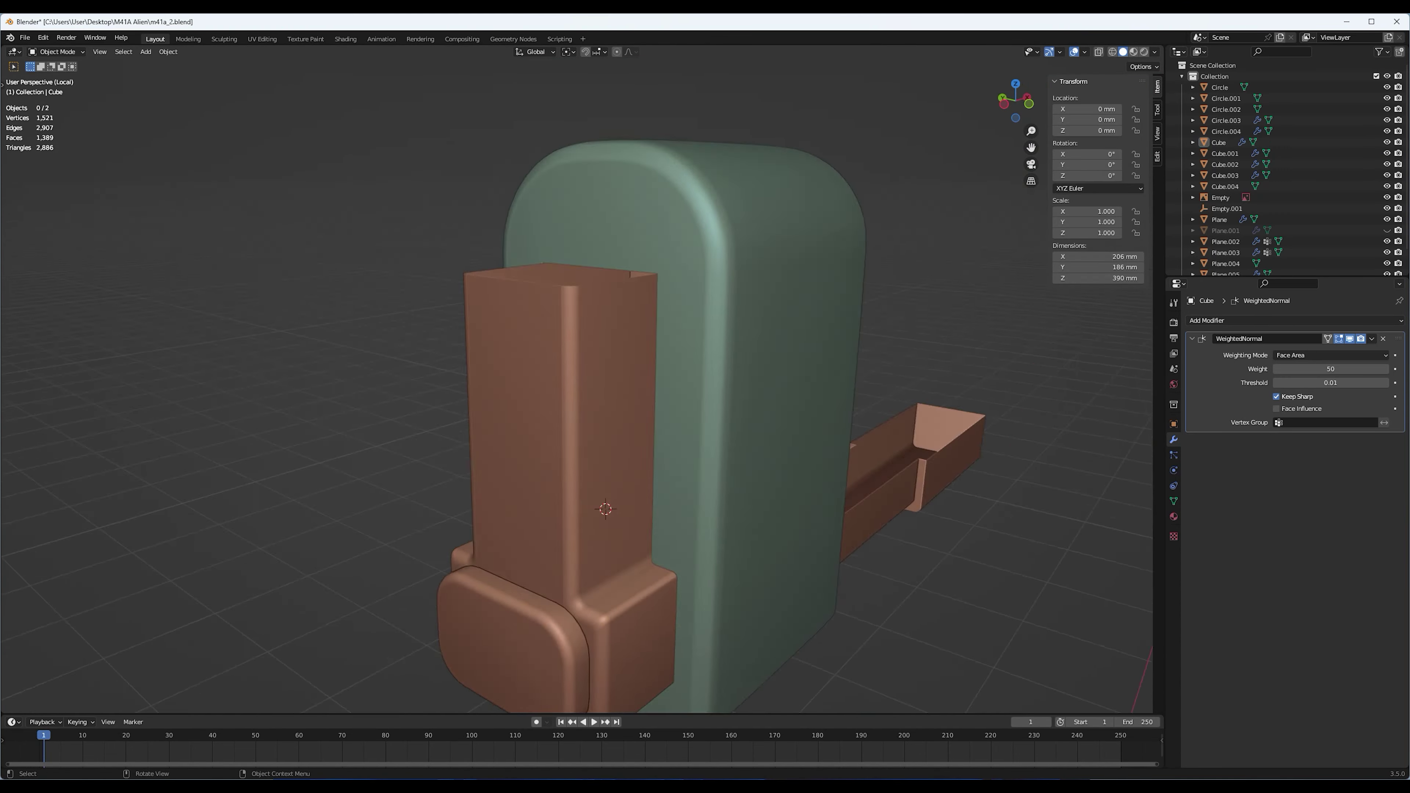
pyautogui.press('KP_Divide')
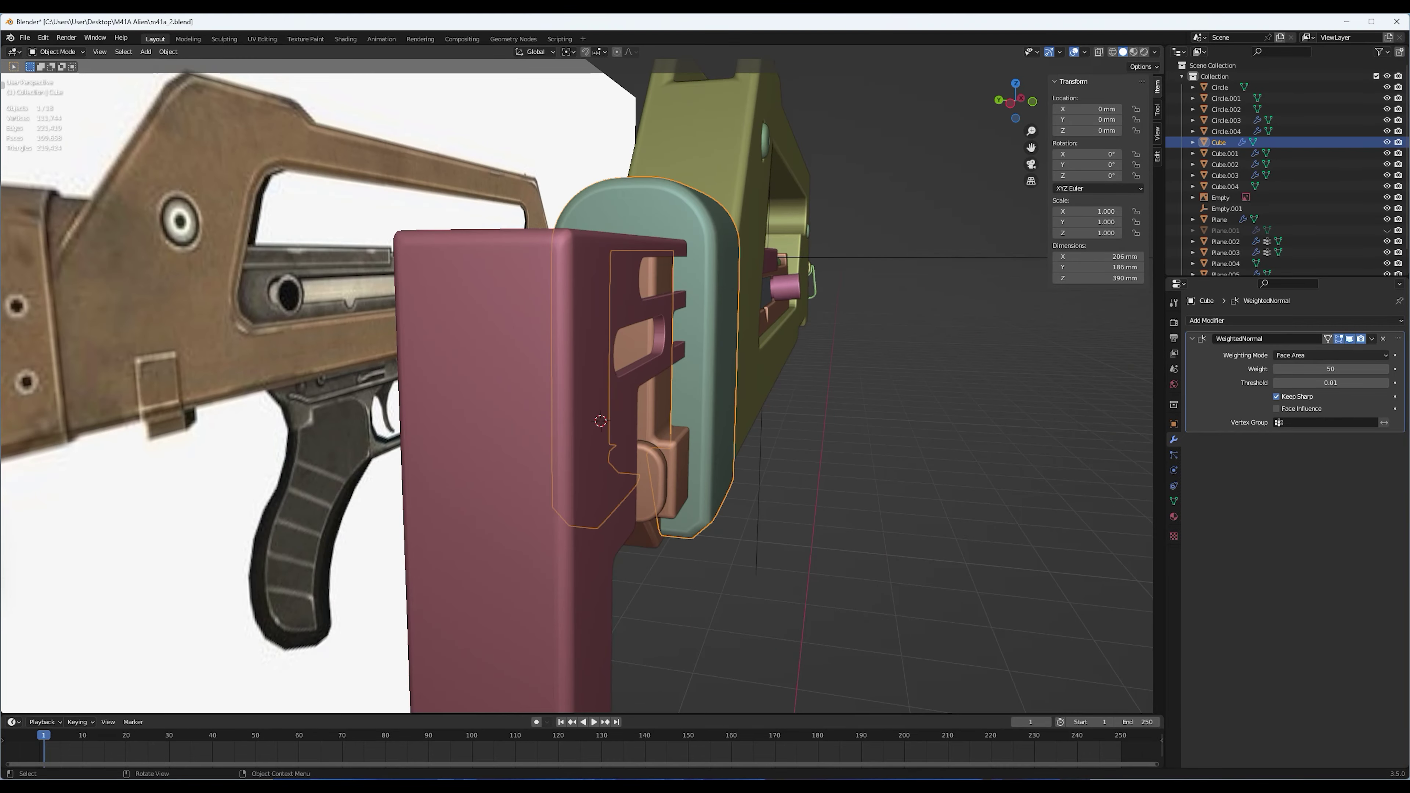
pyautogui.press('KP_Divide')
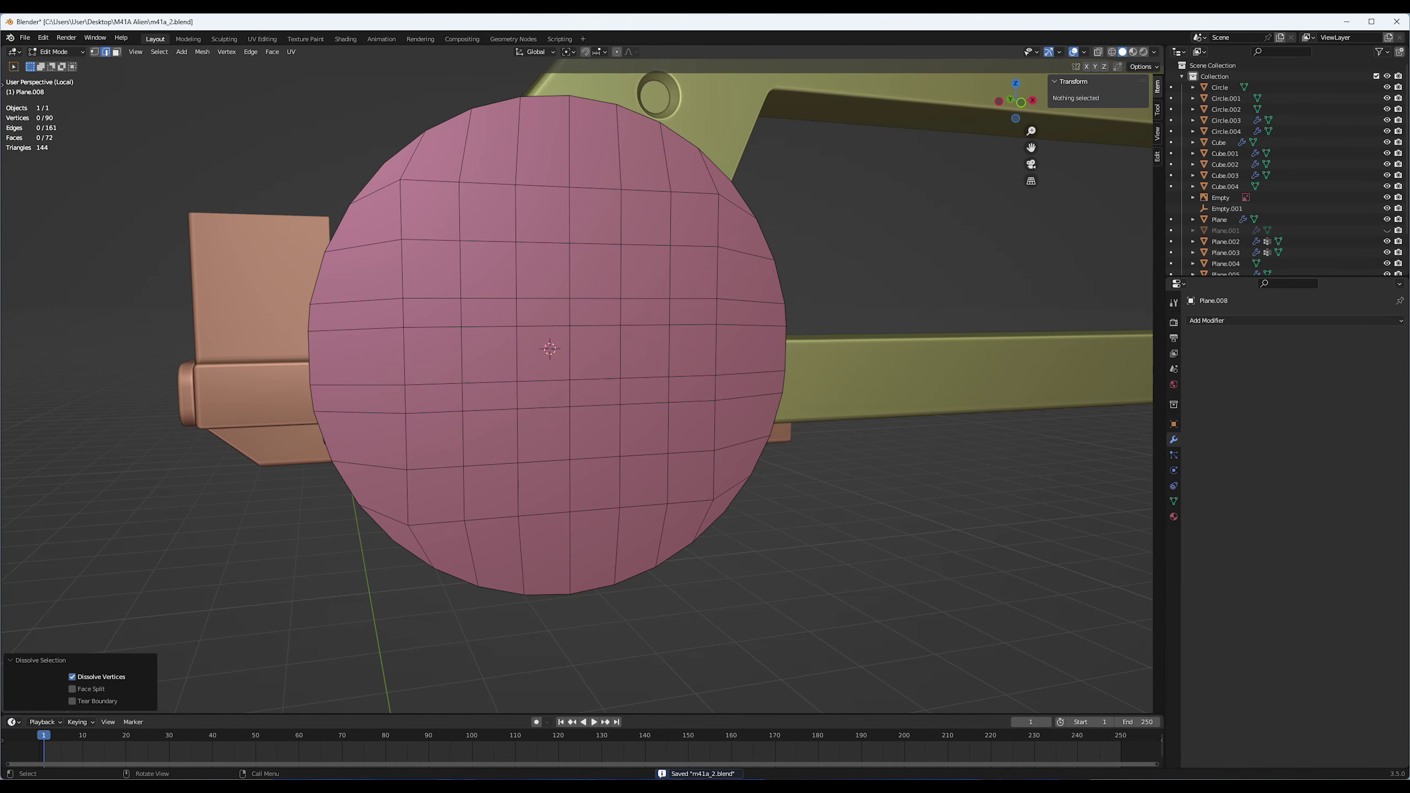
# Fully crease and bevel edge loops on the pink disc in edge mode
pyautogui.scroll(2, 510, 395)
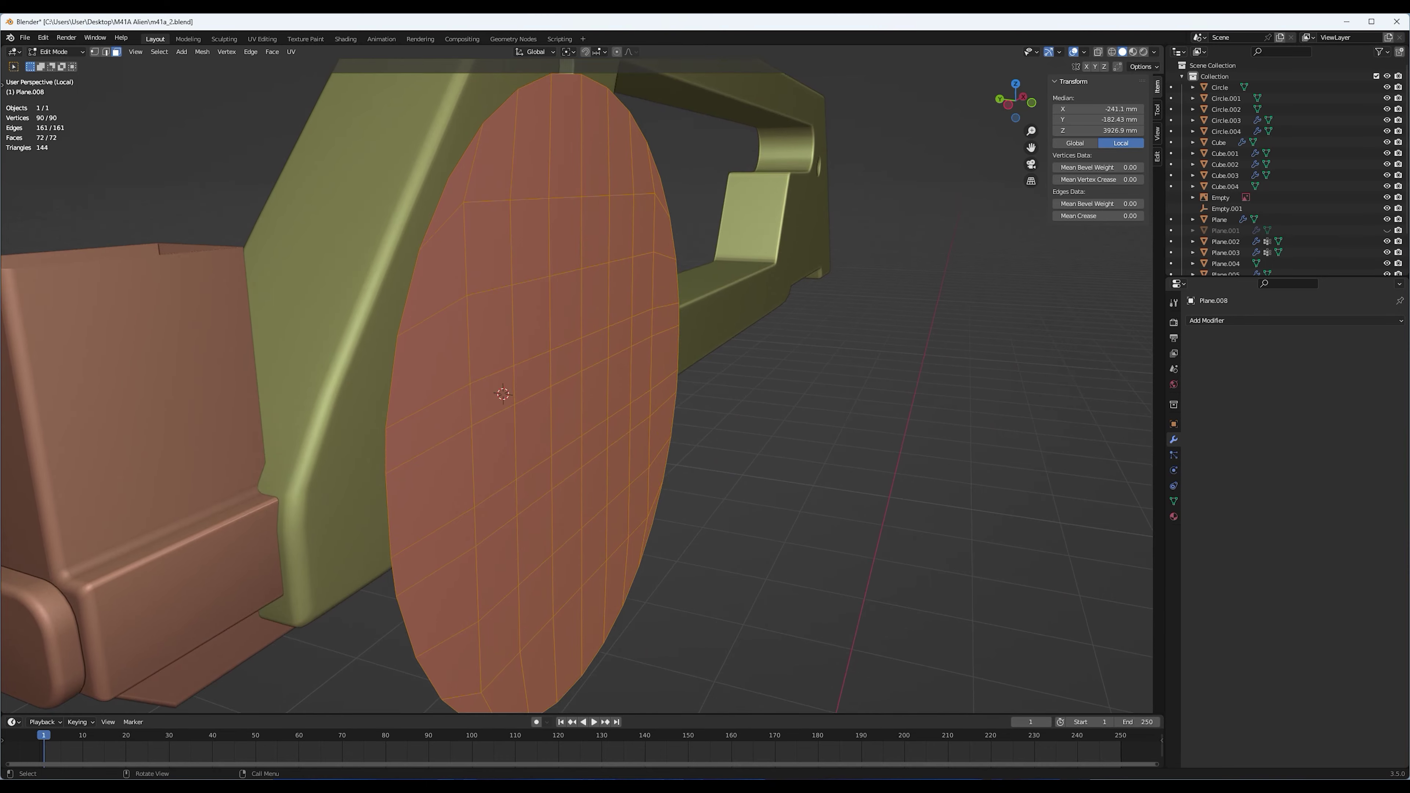
pyautogui.scroll(-5, 513, 391)
pyautogui.scroll(4, 505, 391)
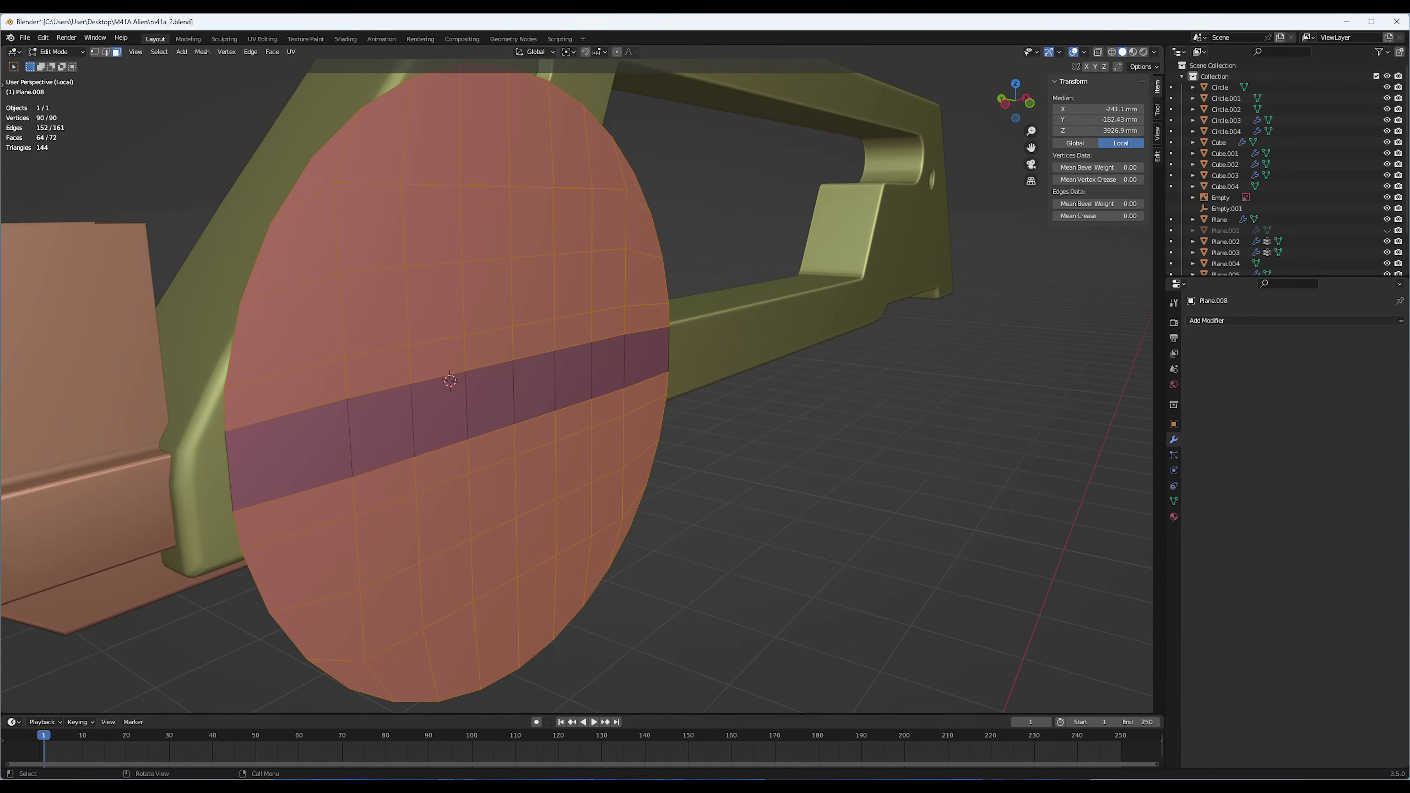
pyautogui.press('2')
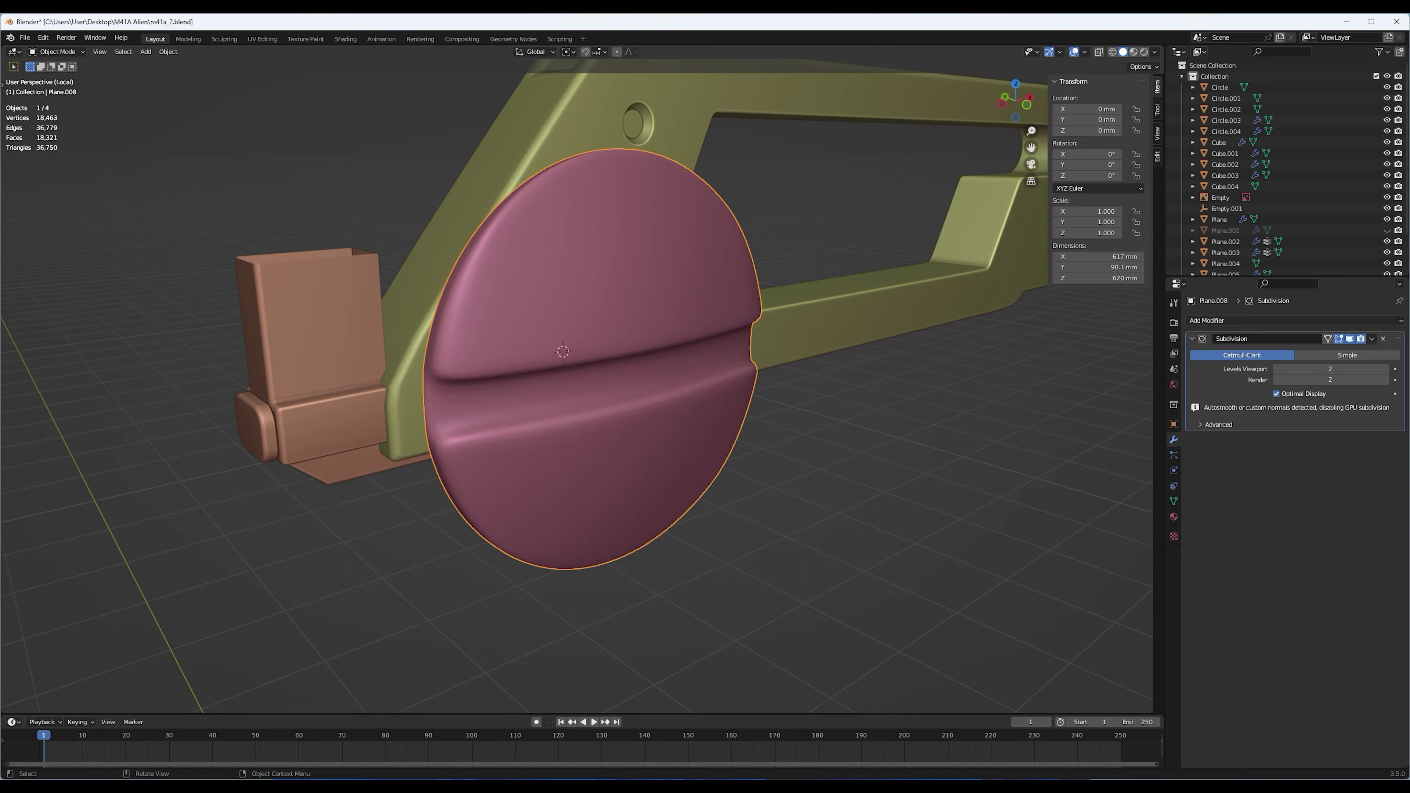
pyautogui.press('Tab')
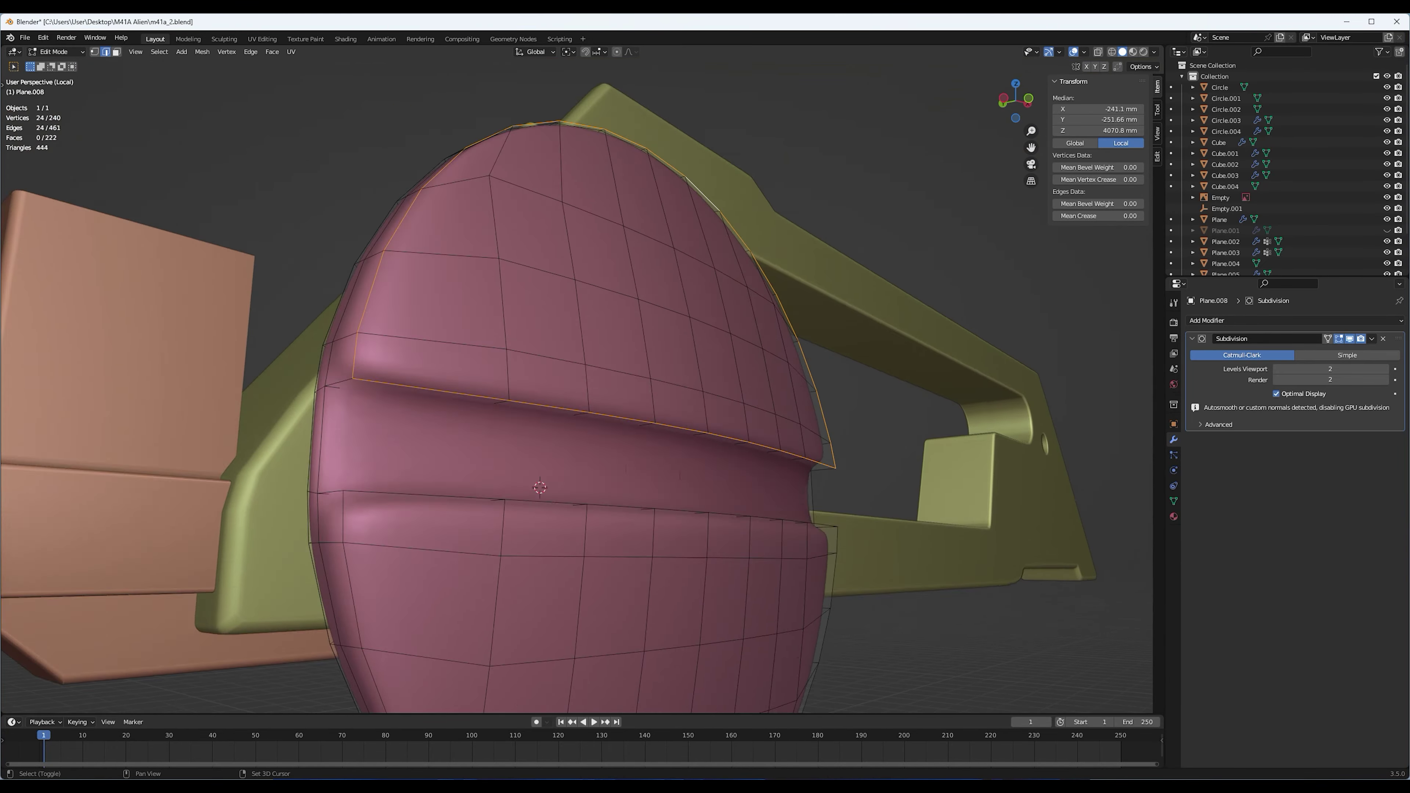
pyautogui.moveTo(540, 487)
pyautogui.mouseDown(button='middle')
pyautogui.moveTo(472, 389)
pyautogui.moveTo(439, 285)
pyautogui.moveTo(388, 312)
pyautogui.moveTo(453, 270)
pyautogui.moveTo(422, 289)
pyautogui.moveTo(460, 309)
pyautogui.moveTo(494, 467)
pyautogui.mouseUp(button='middle')
pyautogui.hotkey('shift', 'e')
pyautogui.keyDown('alt'); pyautogui.keyDown('shift'); pyautogui.click(453, 269); pyautogui.keyUp('shift'); pyautogui.keyUp('alt')
pyautogui.keyDown('alt'); pyautogui.keyDown('shift'); pyautogui.click(498, 475); pyautogui.keyUp('shift'); pyautogui.keyUp('alt')
pyautogui.click(499, 474)
# Shrink the disc to screw-head size and move it into position
pyautogui.press('s')
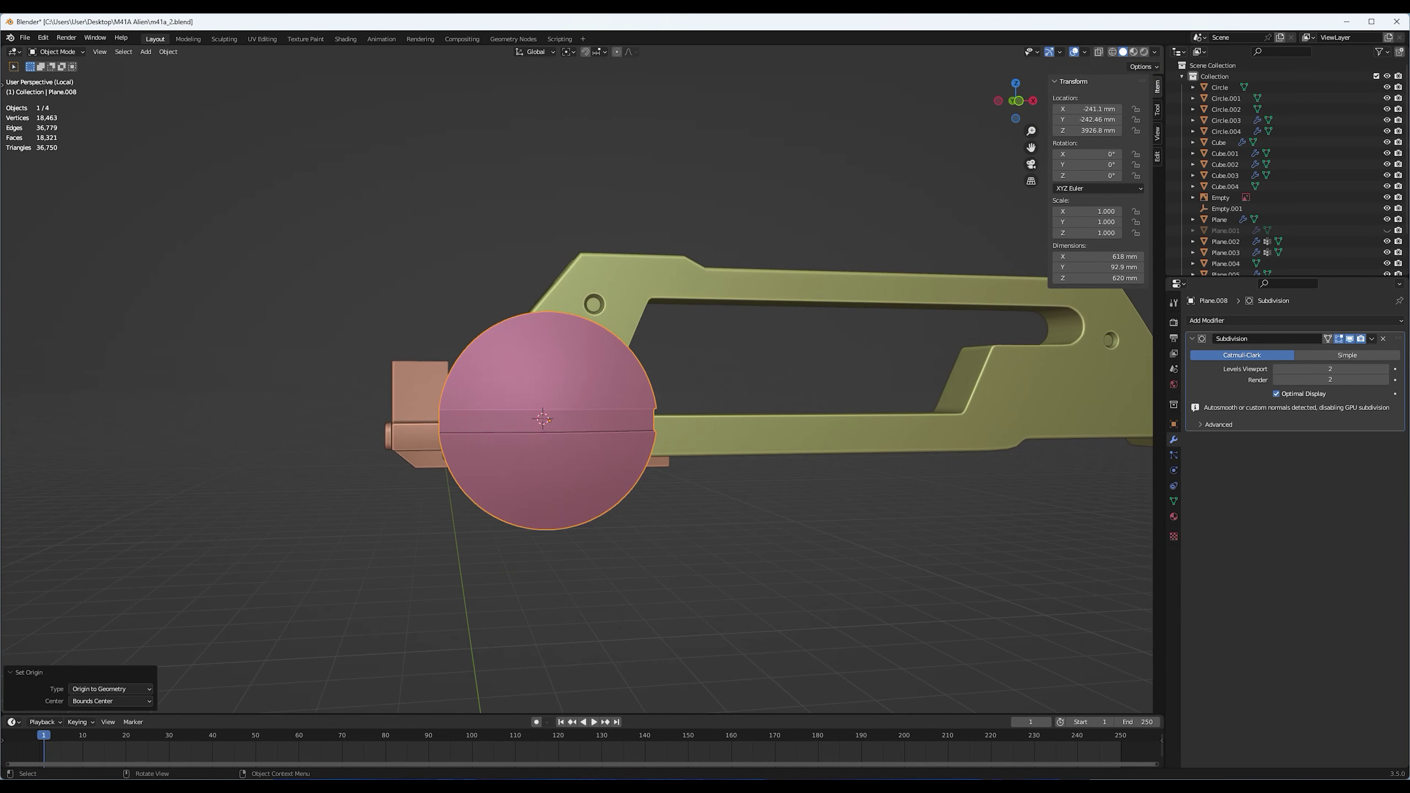
pyautogui.press('KP_1')
pyautogui.scroll(5, 543, 378)
pyautogui.press('g')
pyautogui.click(543, 378)
pyautogui.moveTo(543, 378); pyautogui.dragTo(639, 513, button='middle')
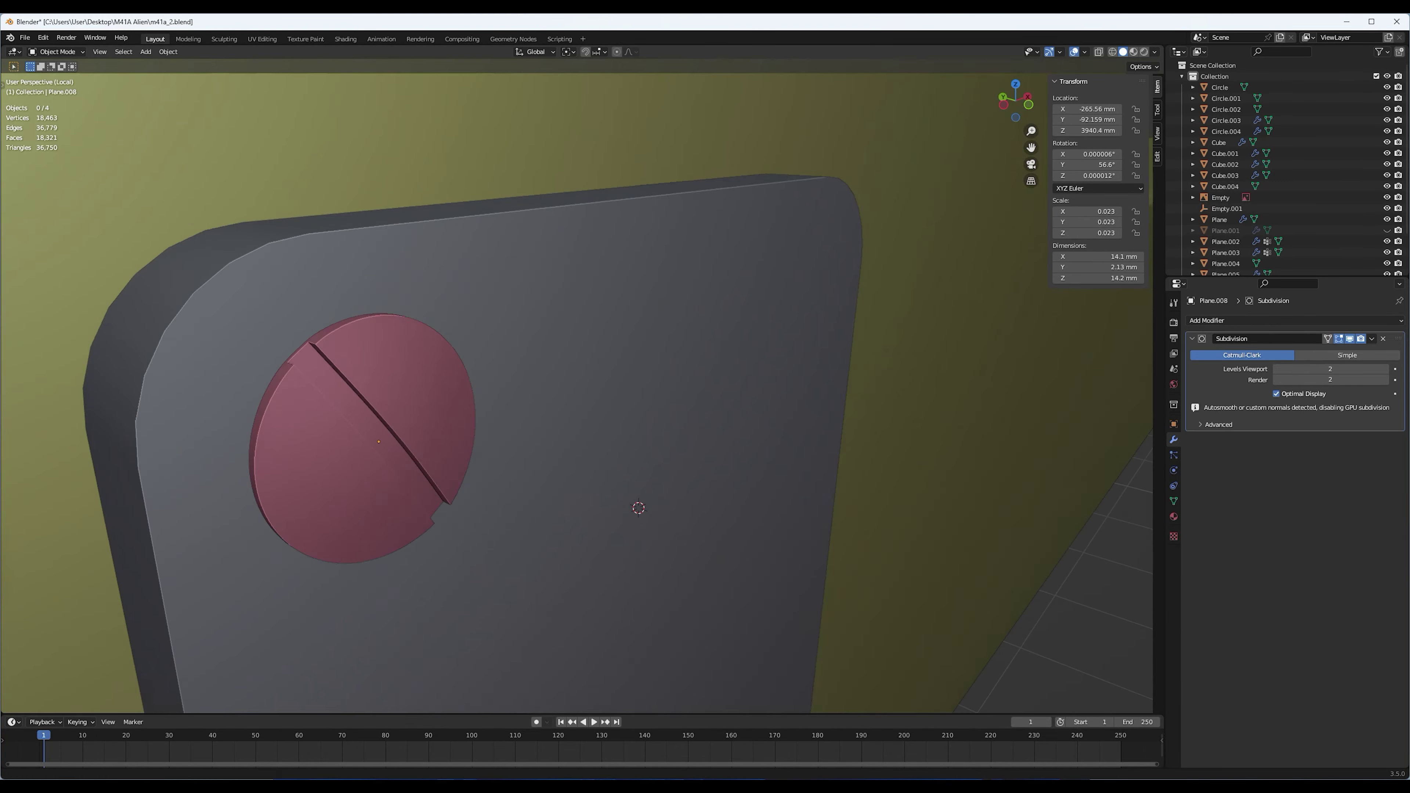
pyautogui.scroll(4, 730, 551)
pyautogui.scroll(-5, 577, 389)
pyautogui.moveTo(577, 389); pyautogui.dragTo(666, 423, button='middle')
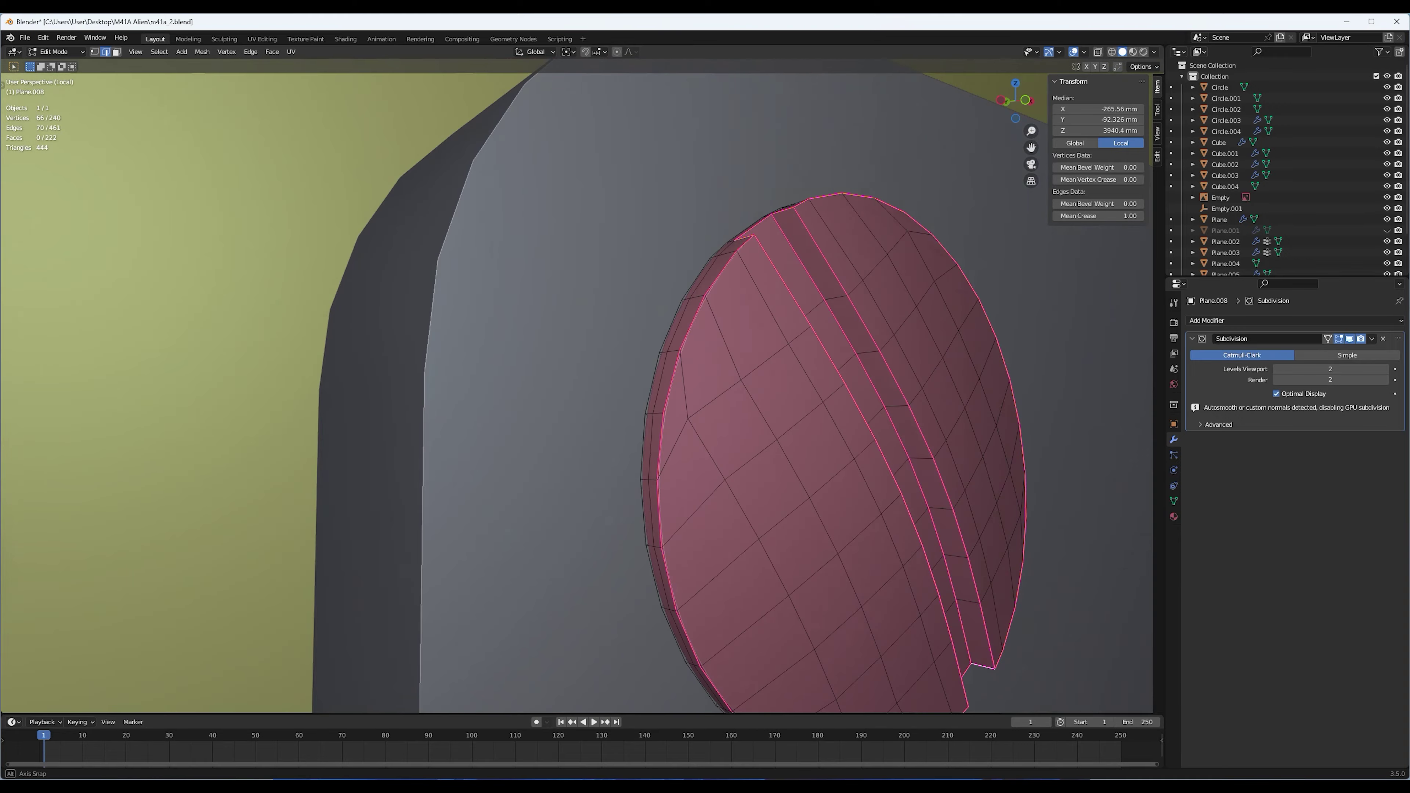
# Bevel the screw head's slot and lower-rim edges
pyautogui.hotkey('ctrl', 'b')
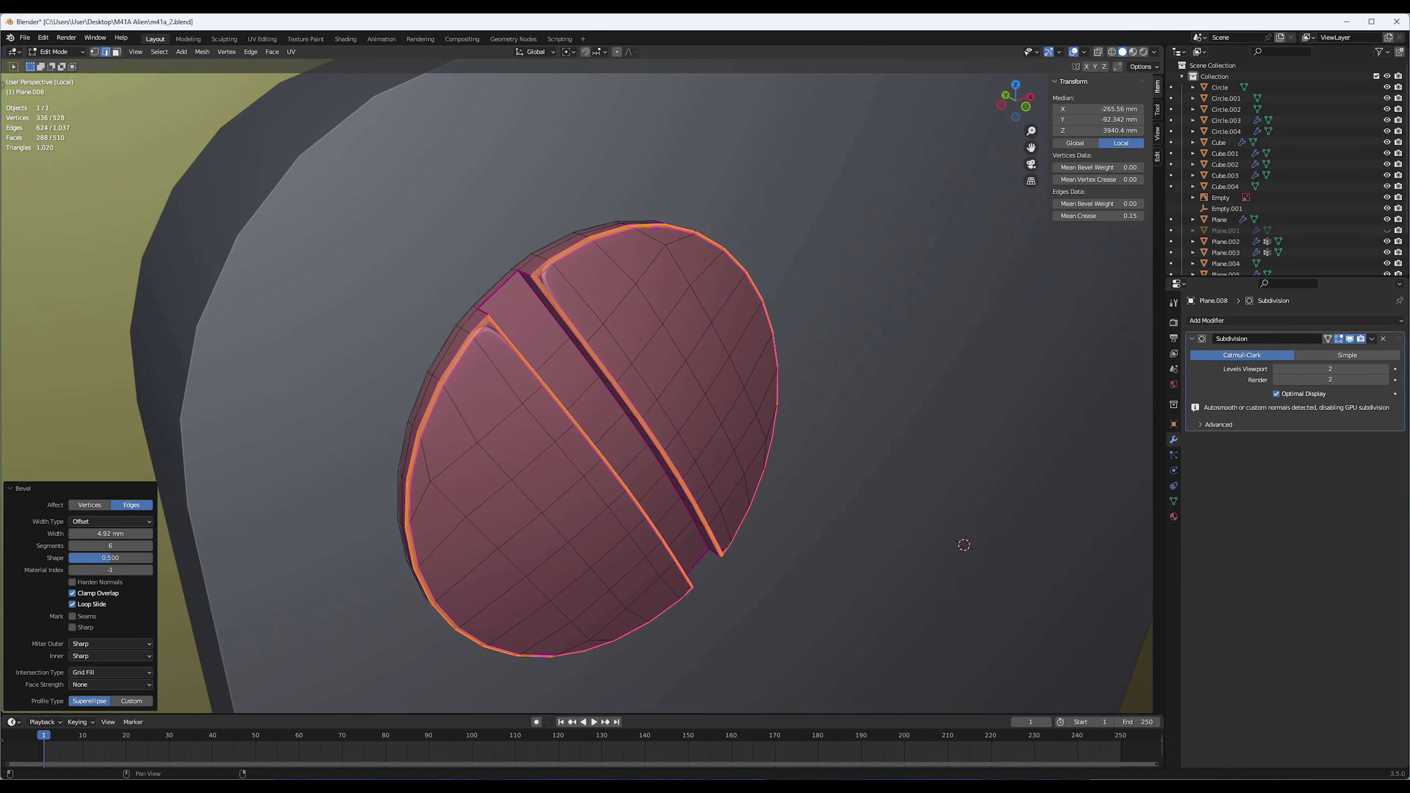
pyautogui.moveTo(578, 389); pyautogui.dragTo(556, 422, button='middle')
pyautogui.scroll(3, 555, 422)
pyautogui.keyDown('alt'); pyautogui.click(222, 394); pyautogui.keyUp('alt')
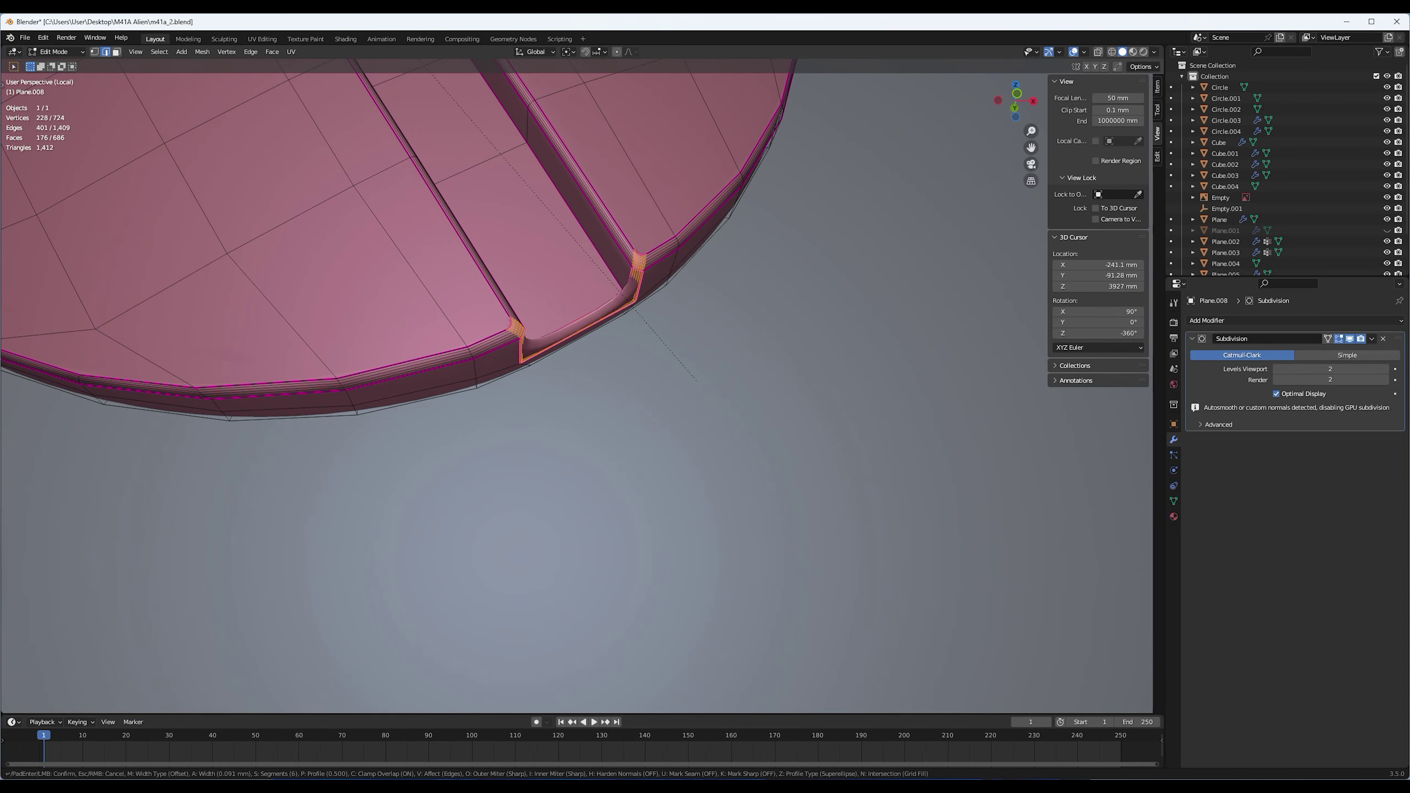
pyautogui.moveTo(696, 381); pyautogui.dragTo(639, 453, button='middle')
pyautogui.press('Tab')
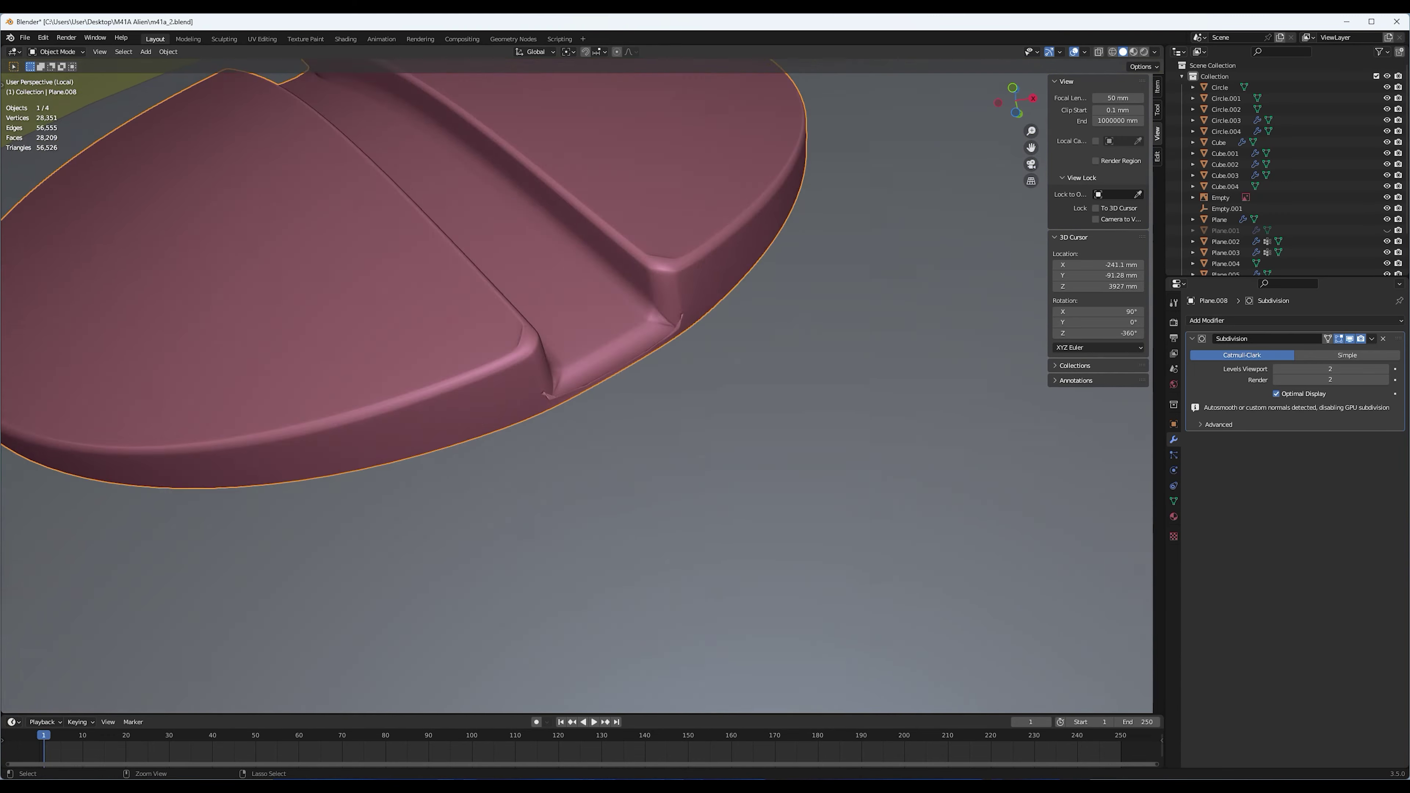
pyautogui.hotkey('ctrl', 'z')
pyautogui.moveTo(679, 371); pyautogui.dragTo(550, 321, button='middle')
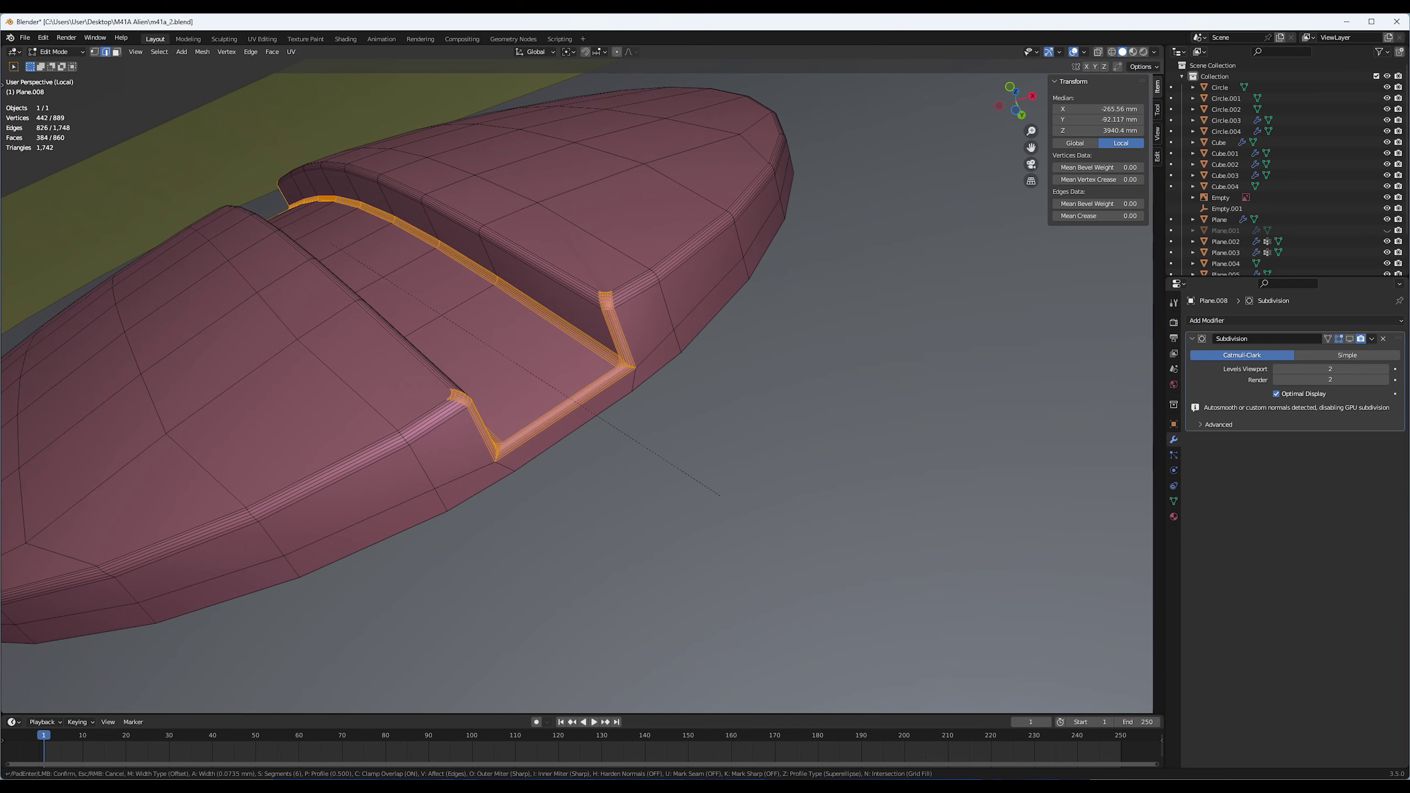
pyautogui.click(734, 494)
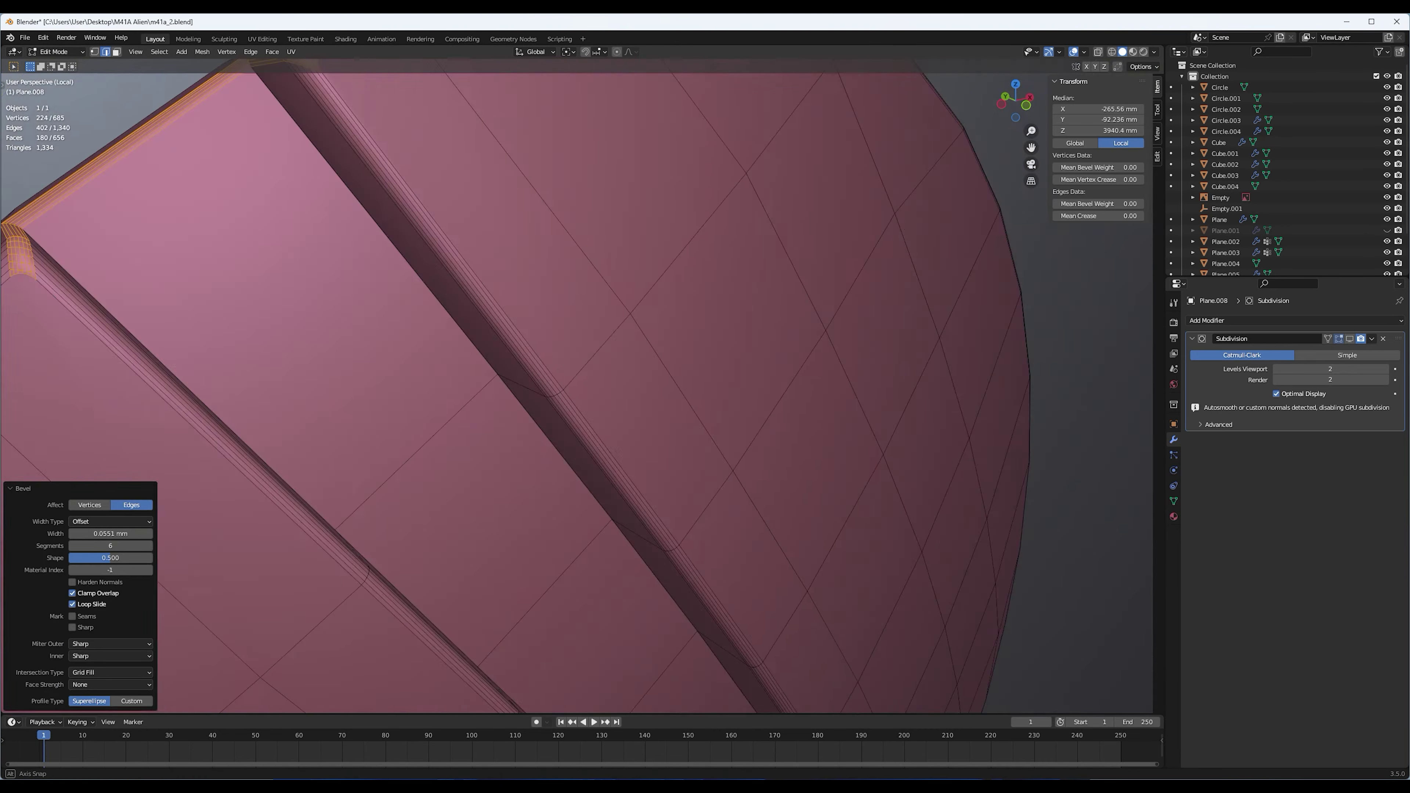
# Duplicate the screw head 53.842 mm along X and leave local view
pyautogui.press('Tab')
pyautogui.press('a')
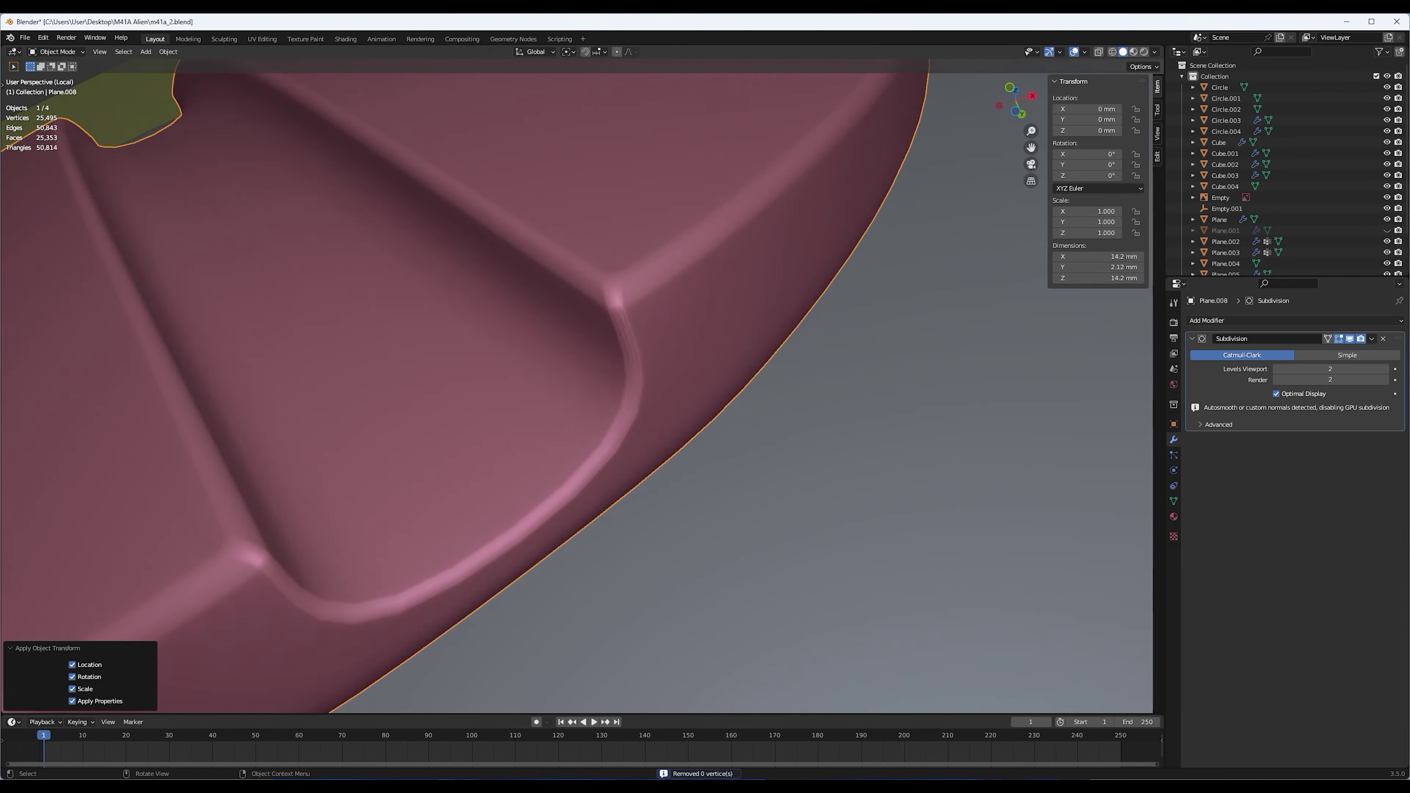
pyautogui.press('Tab')
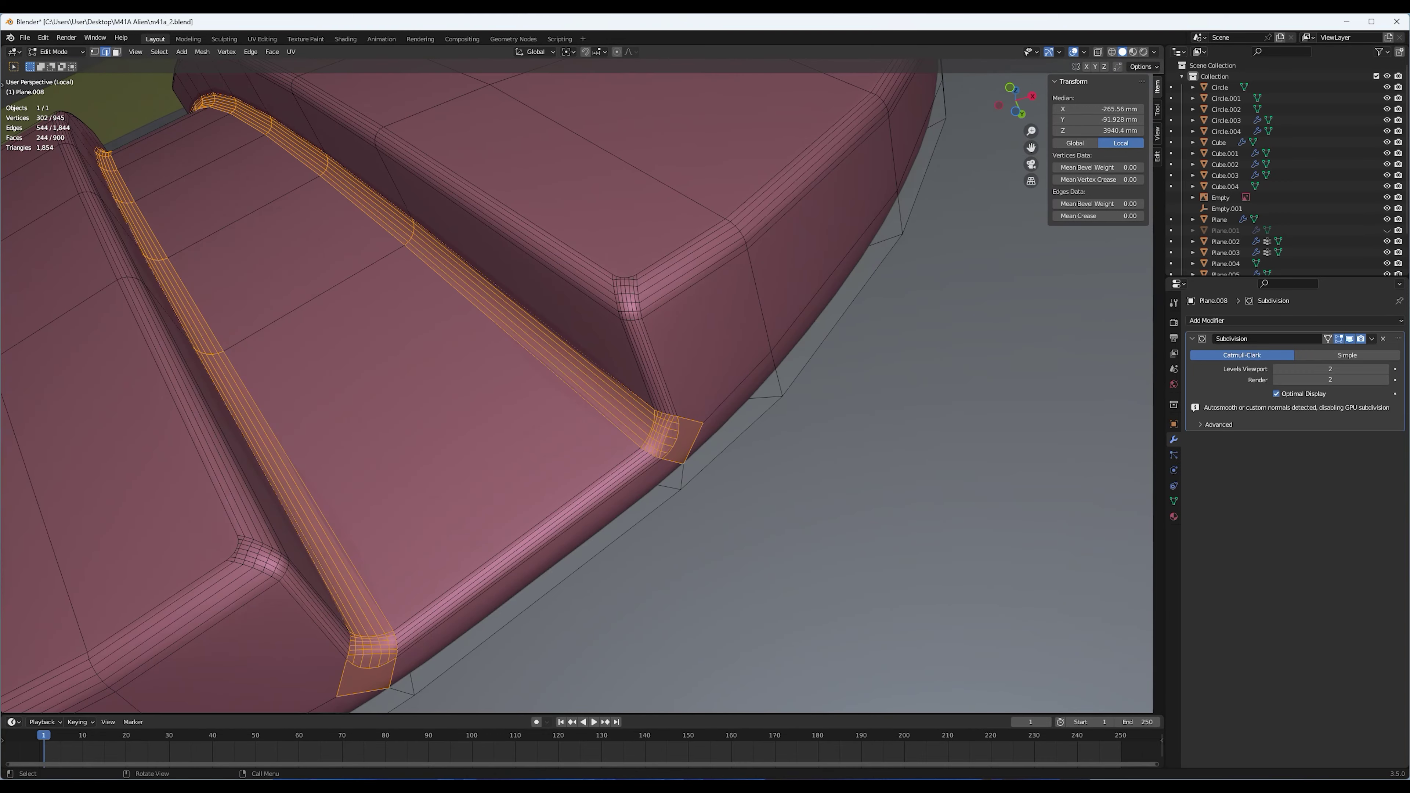
pyautogui.hotkey('shift', 'd')
pyautogui.press('x')
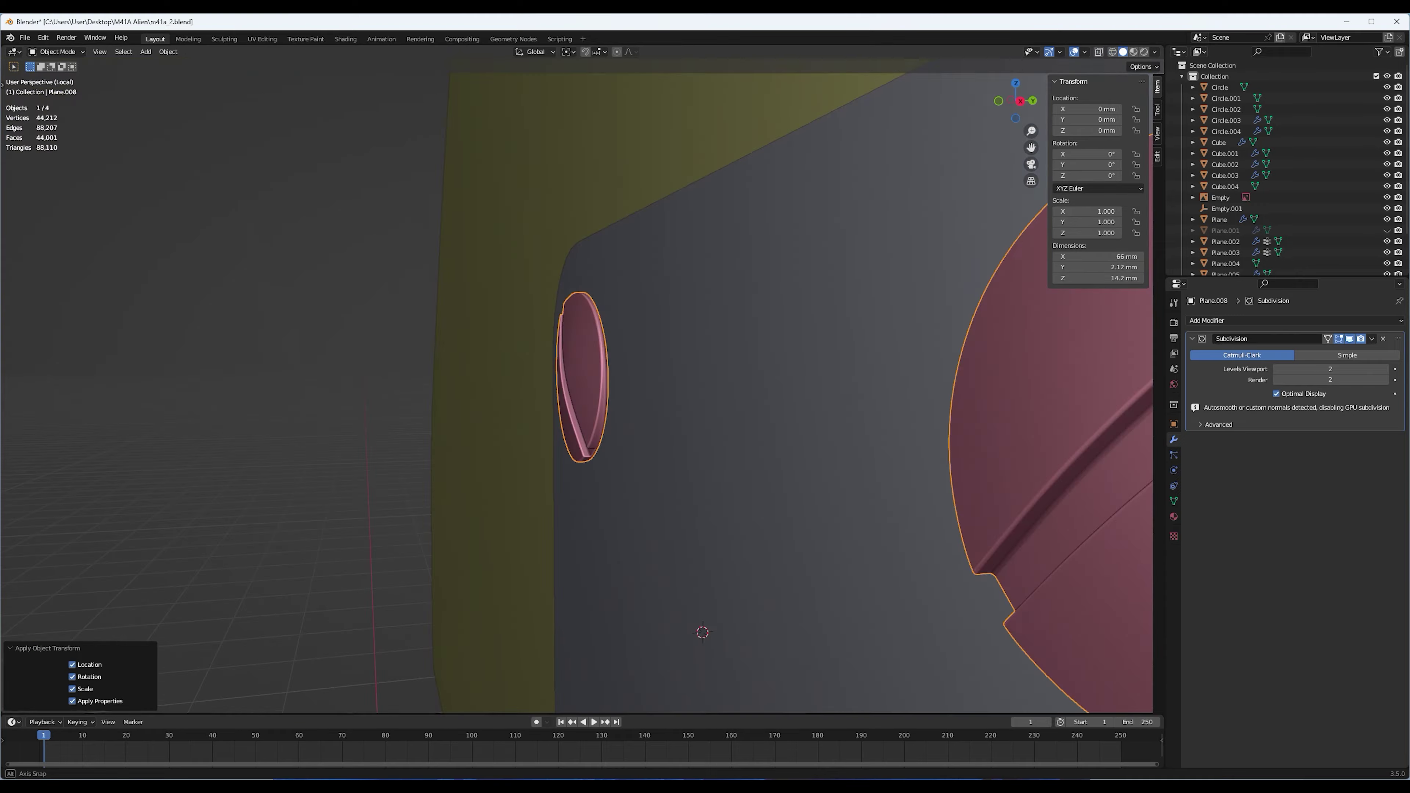
pyautogui.press('KP_Divide')
# Save the file and move the rail's selected edges along Y in top view
pyautogui.hotkey('ctrl', 's')
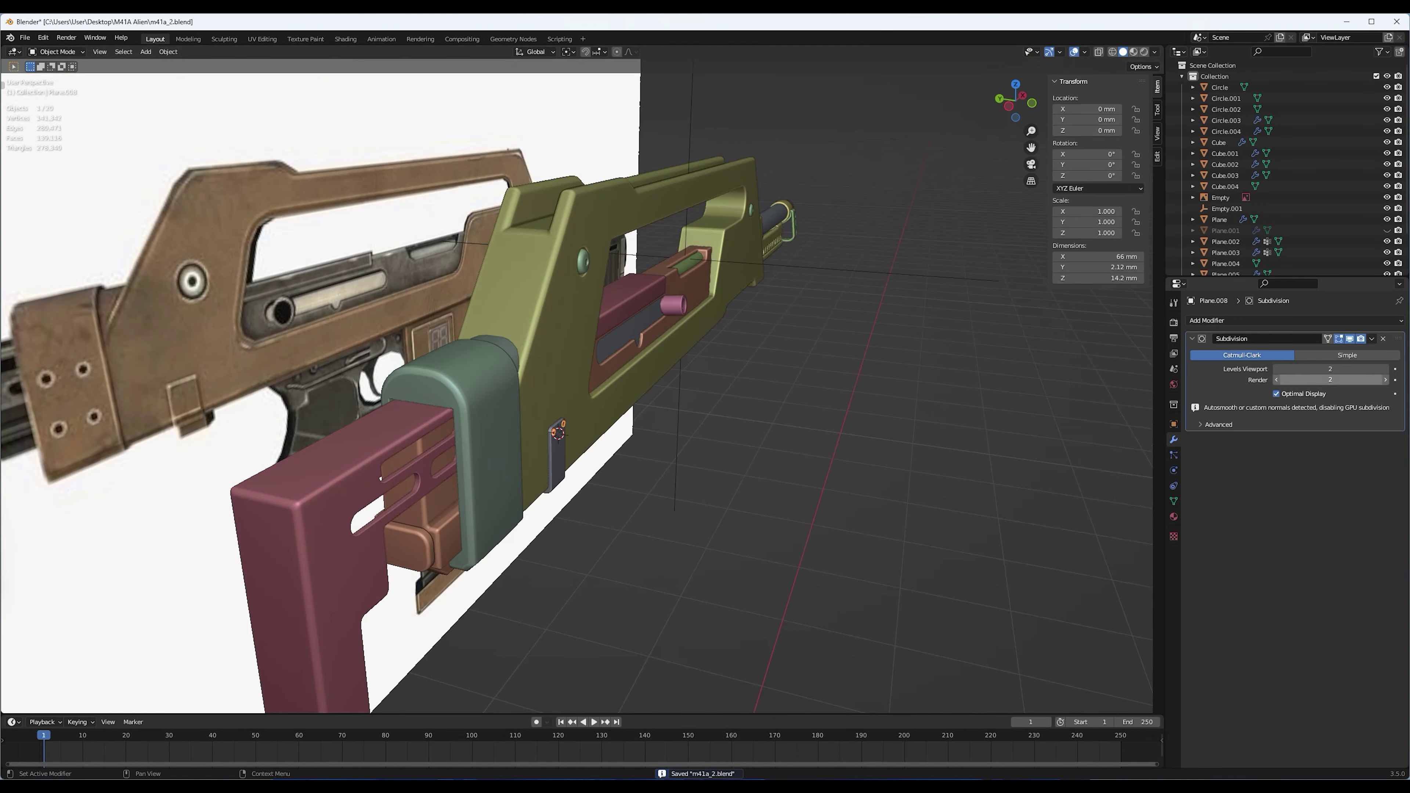
pyautogui.click(1227, 208)
pyautogui.scroll(2, 577, 389)
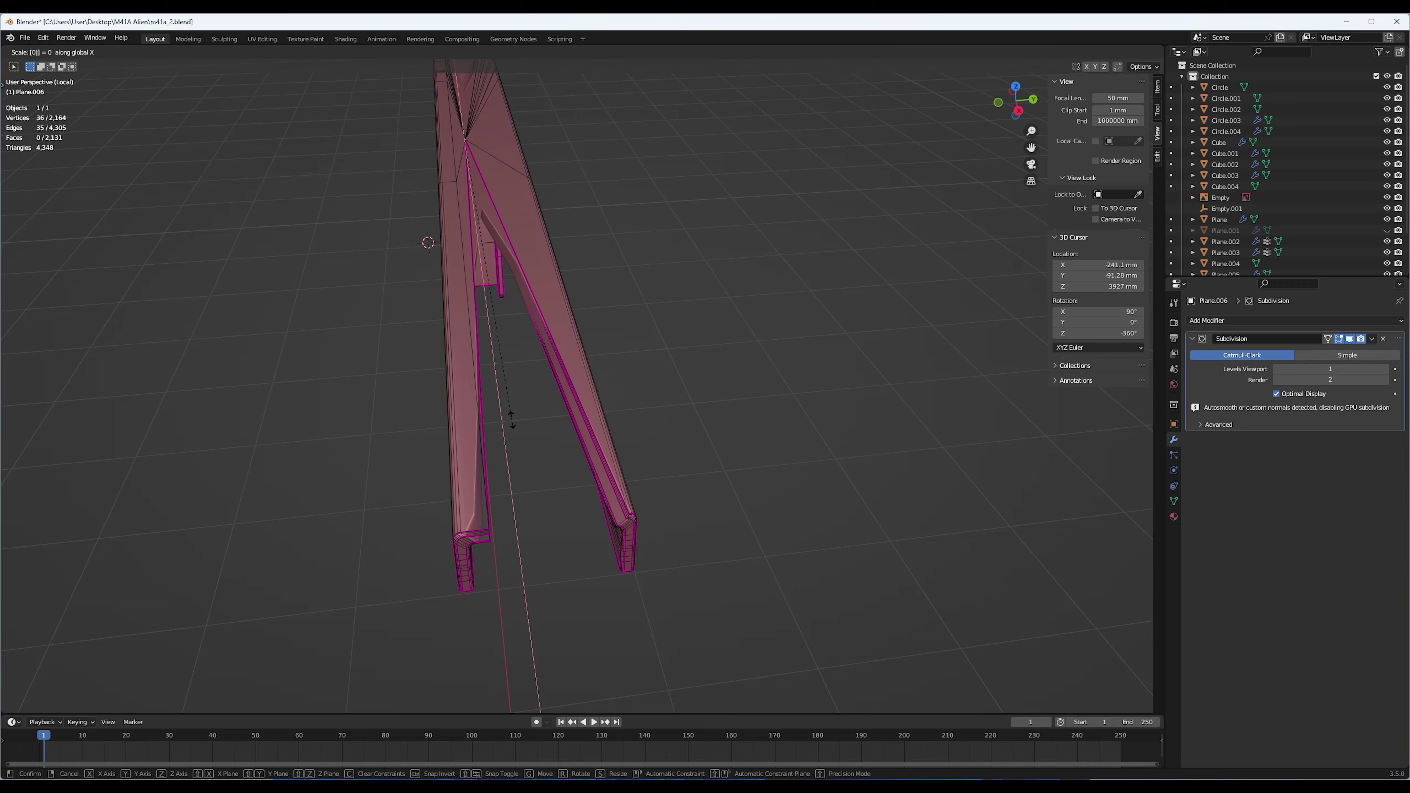
pyautogui.press('KP_7')
pyautogui.press('g')
pyautogui.press('y')
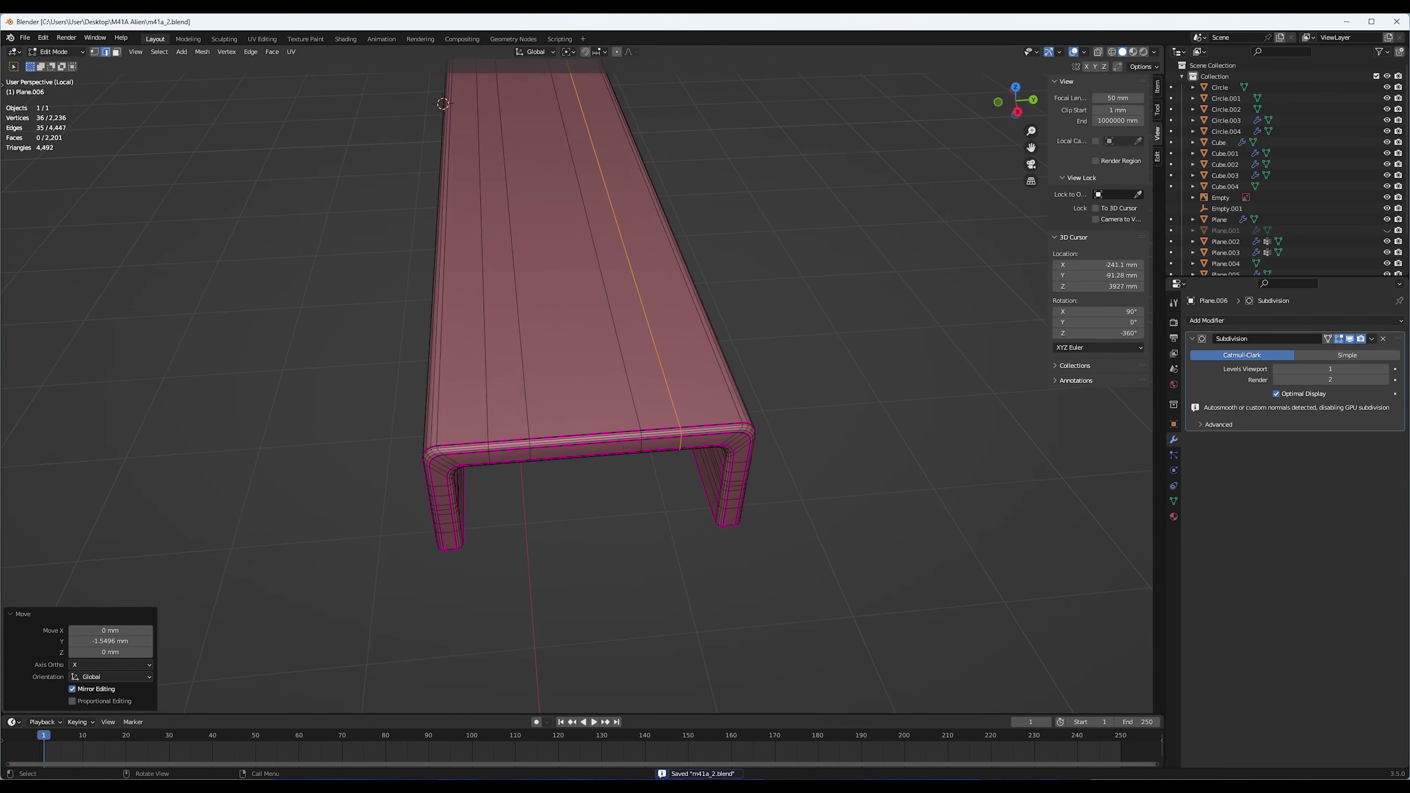
# Scale both edge loops along Y and bridge the open slot between them
pyautogui.keyDown('alt'); pyautogui.keyDown('shift'); pyautogui.click(608, 278); pyautogui.keyUp('shift'); pyautogui.keyUp('alt')
pyautogui.press('s')
pyautogui.press('y')
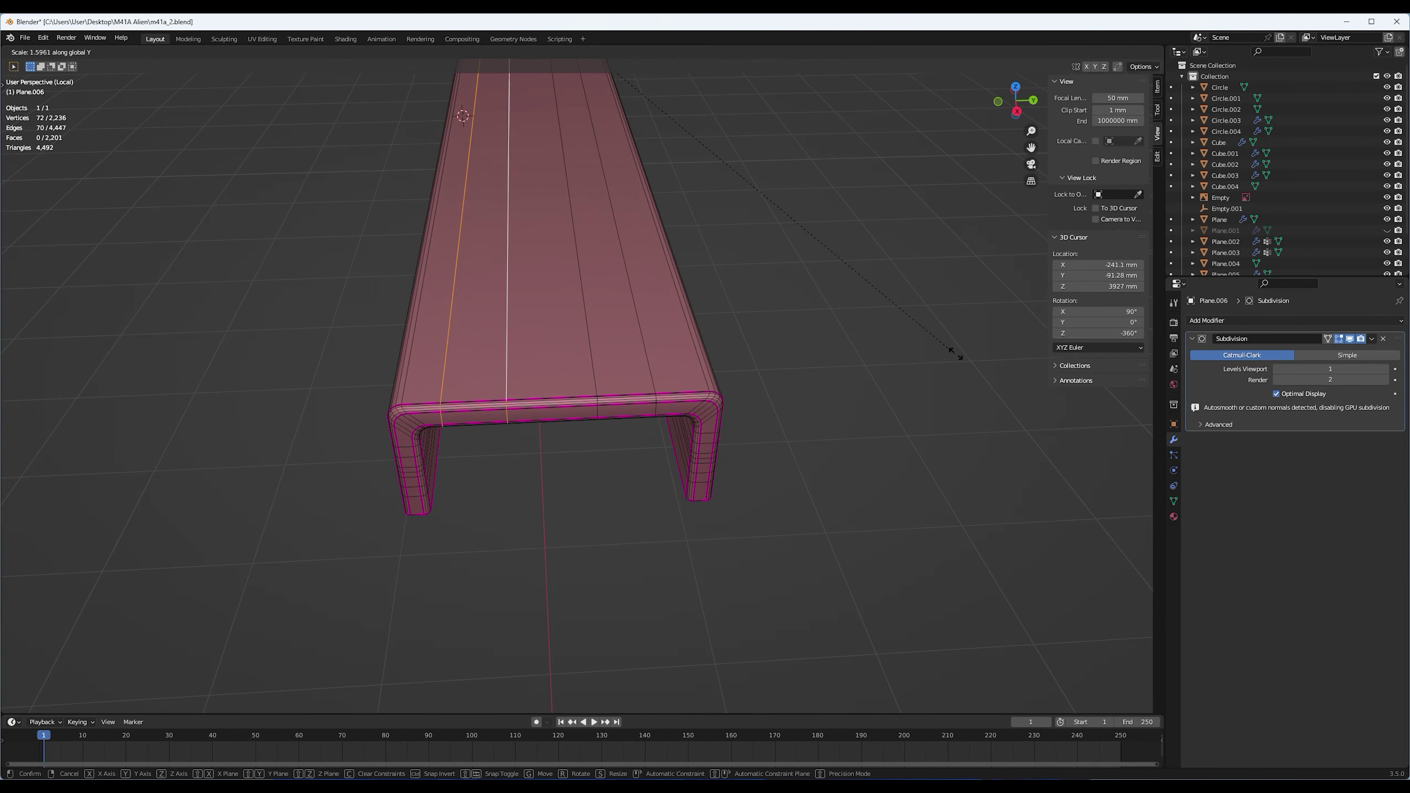
pyautogui.press('KP_7')
pyautogui.press('n')
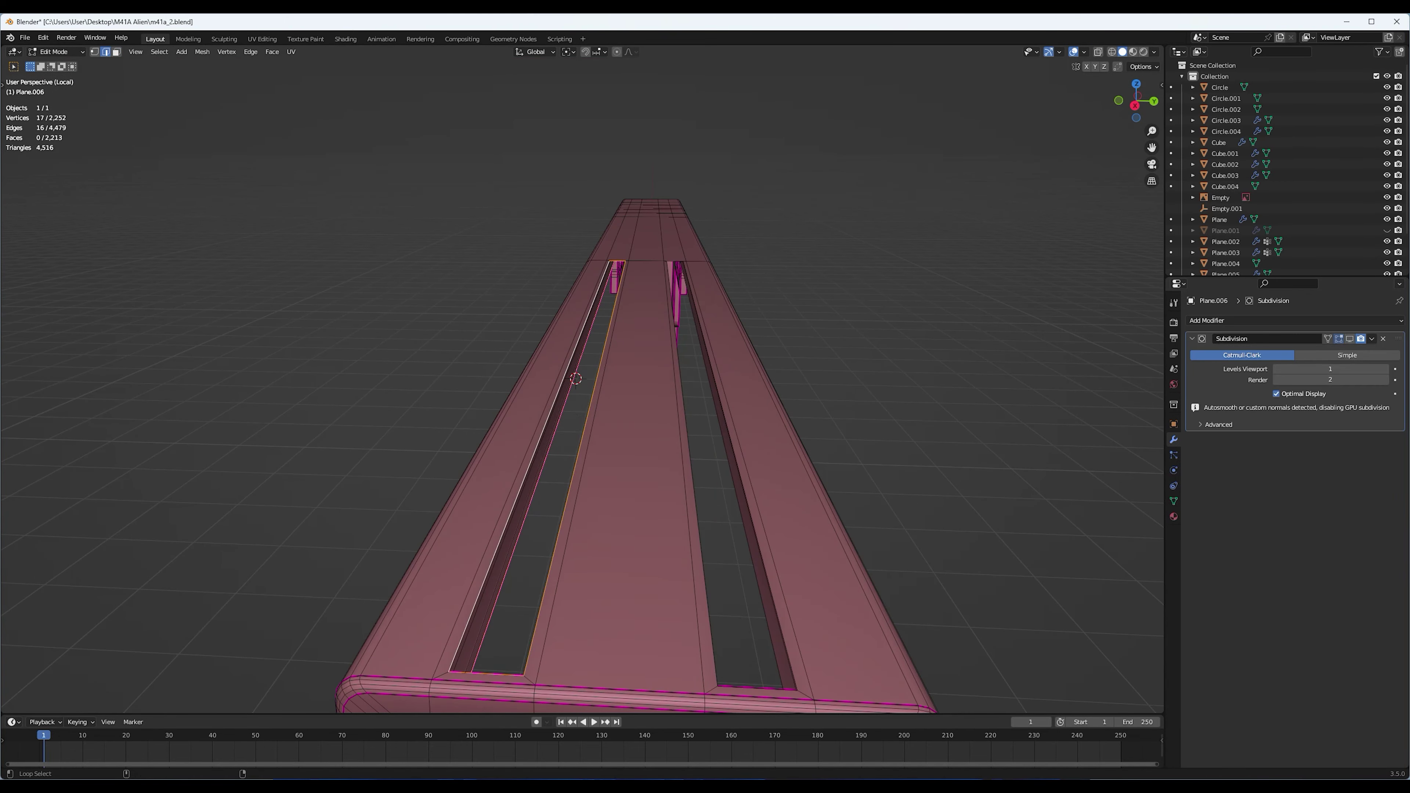
pyautogui.moveTo(556, 389)
pyautogui.mouseDown(button='middle')
pyautogui.moveTo(611, 361)
pyautogui.moveTo(556, 389)
pyautogui.mouseUp(button='middle')
pyautogui.rightClick(600, 512)
pyautogui.click(600, 513)
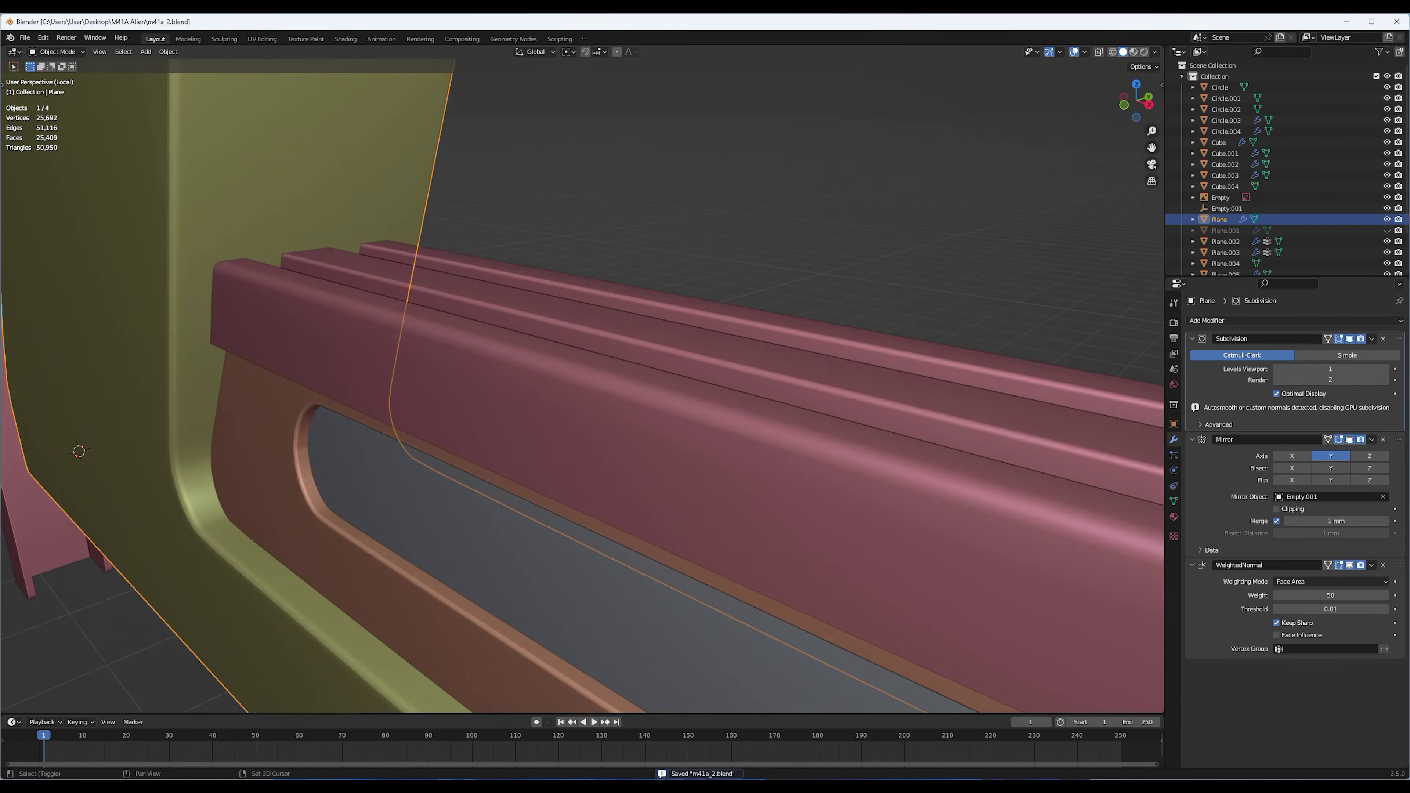
# Save m41a_2.blend, inspect the recess corner in vertex mode, then show the whole rifle
pyautogui.moveTo(583, 389); pyautogui.dragTo(722, 400, button='middle')
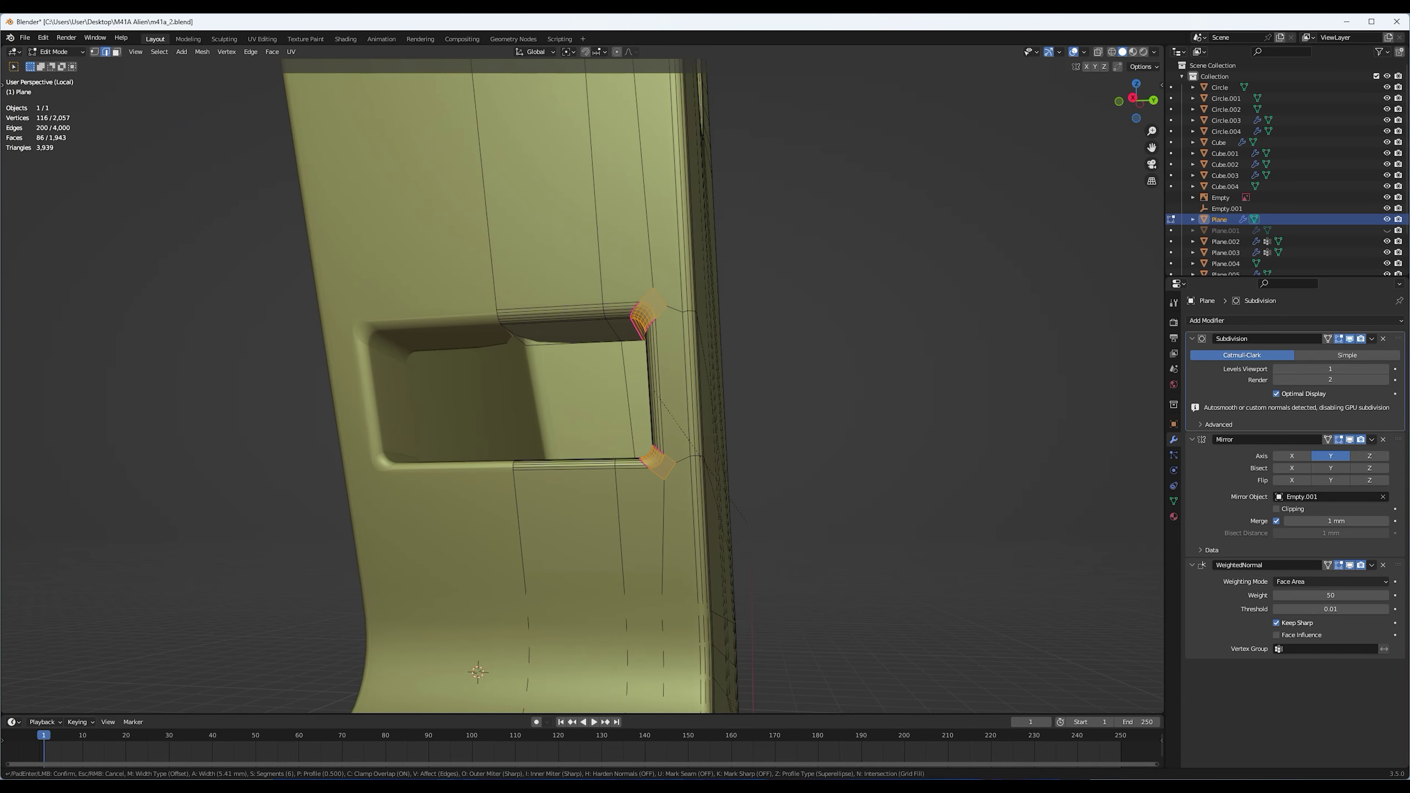
pyautogui.hotkey('ctrl', 's')
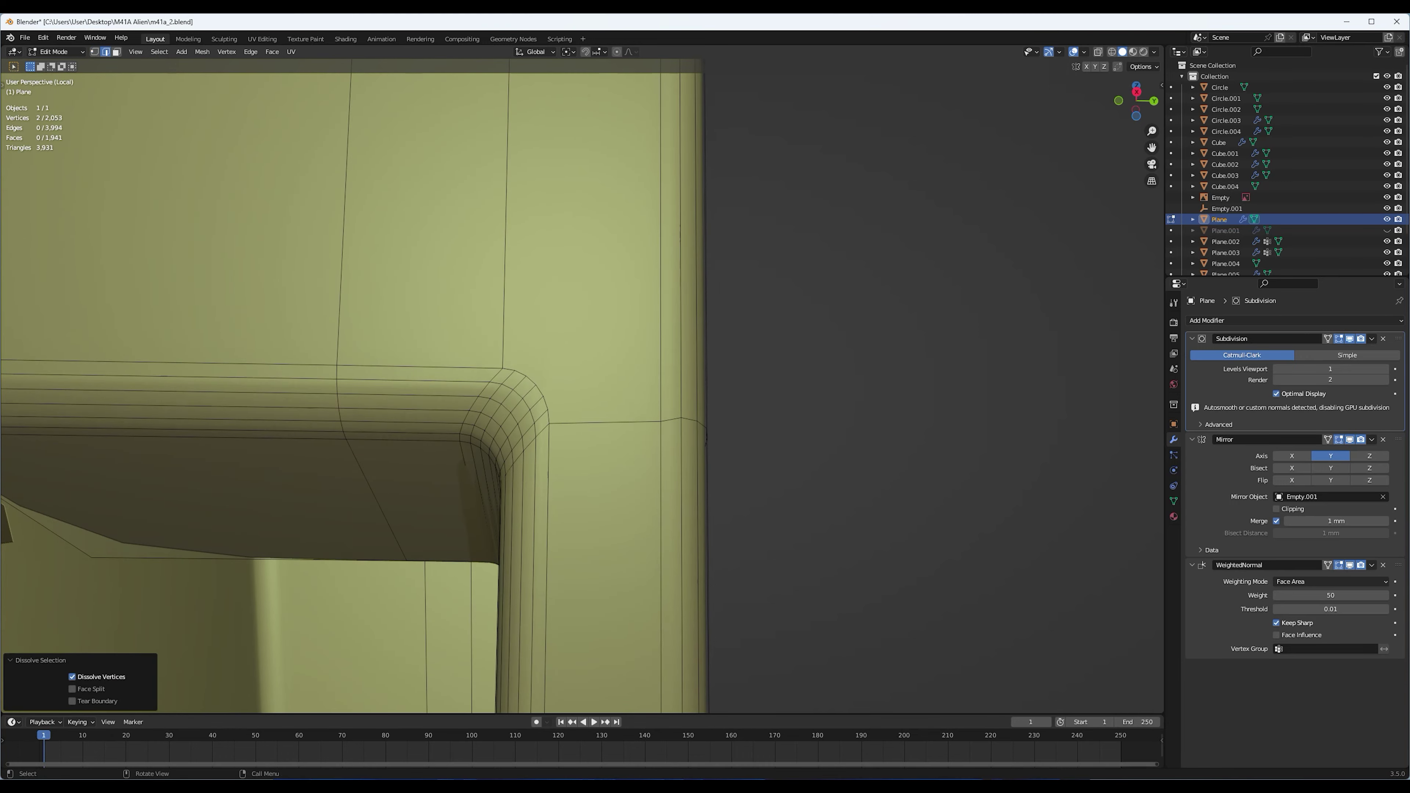
pyautogui.press('1')
pyautogui.moveTo(355, 389); pyautogui.dragTo(388, 361, button='middle')
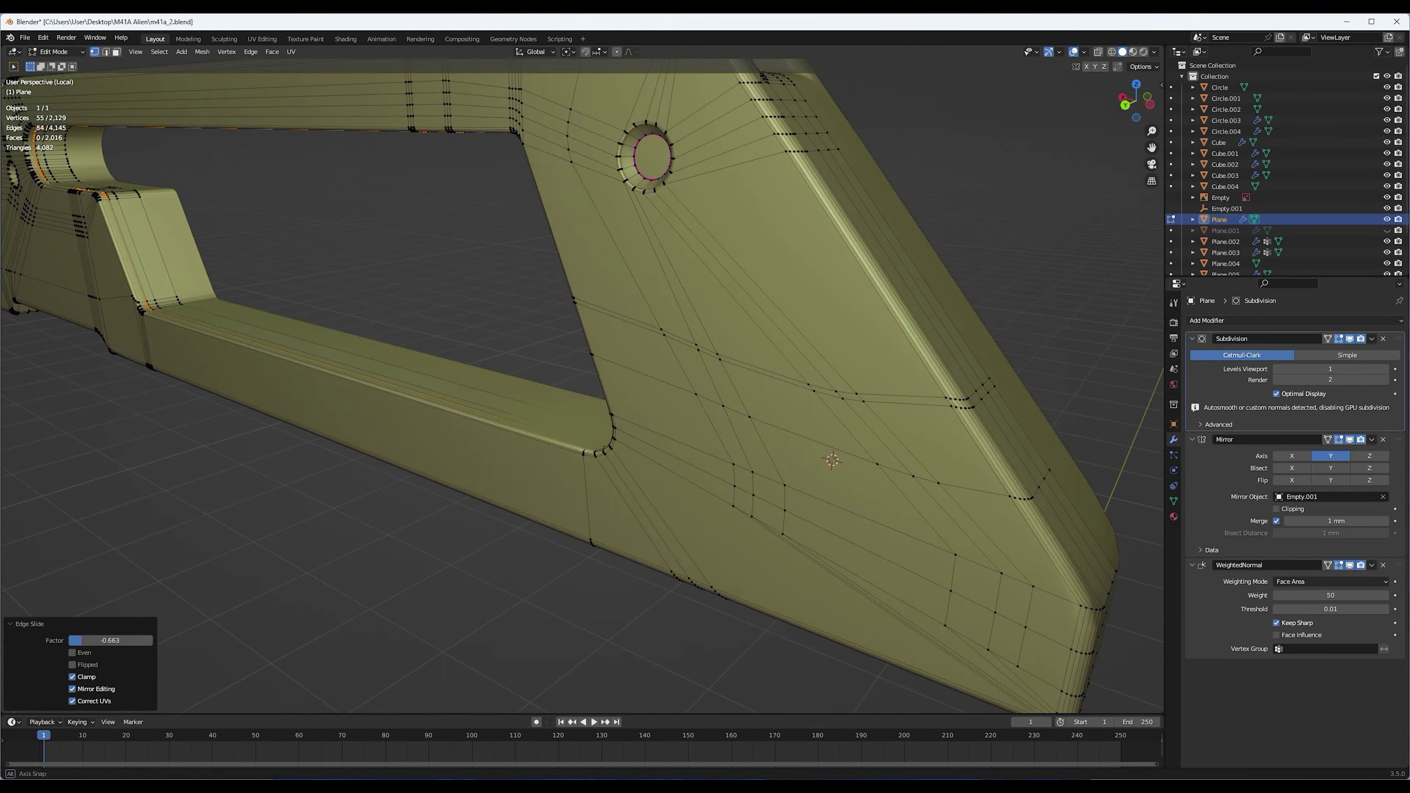
pyautogui.moveTo(833, 460); pyautogui.dragTo(264, 618, button='middle')
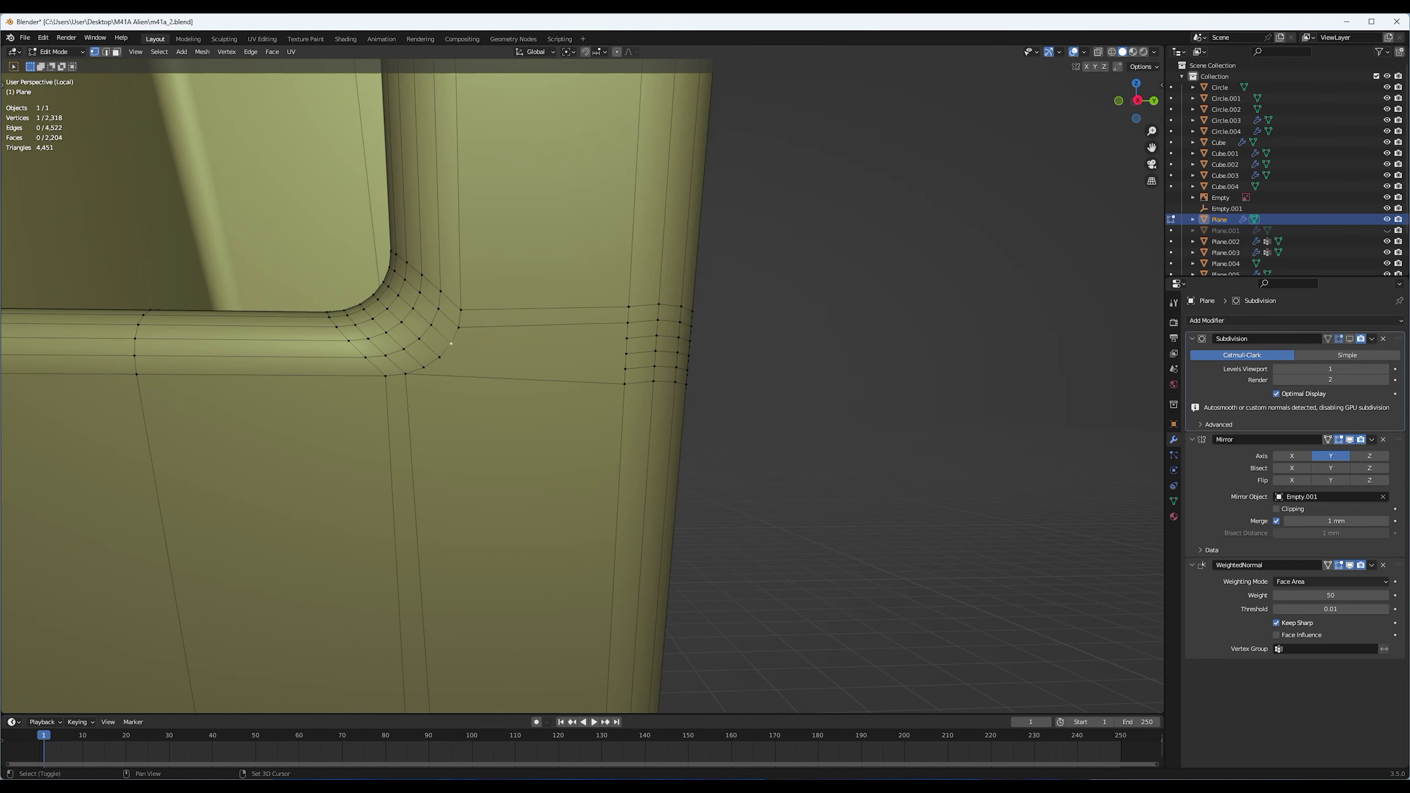
pyautogui.press('Tab')
pyautogui.press('KP_Divide')
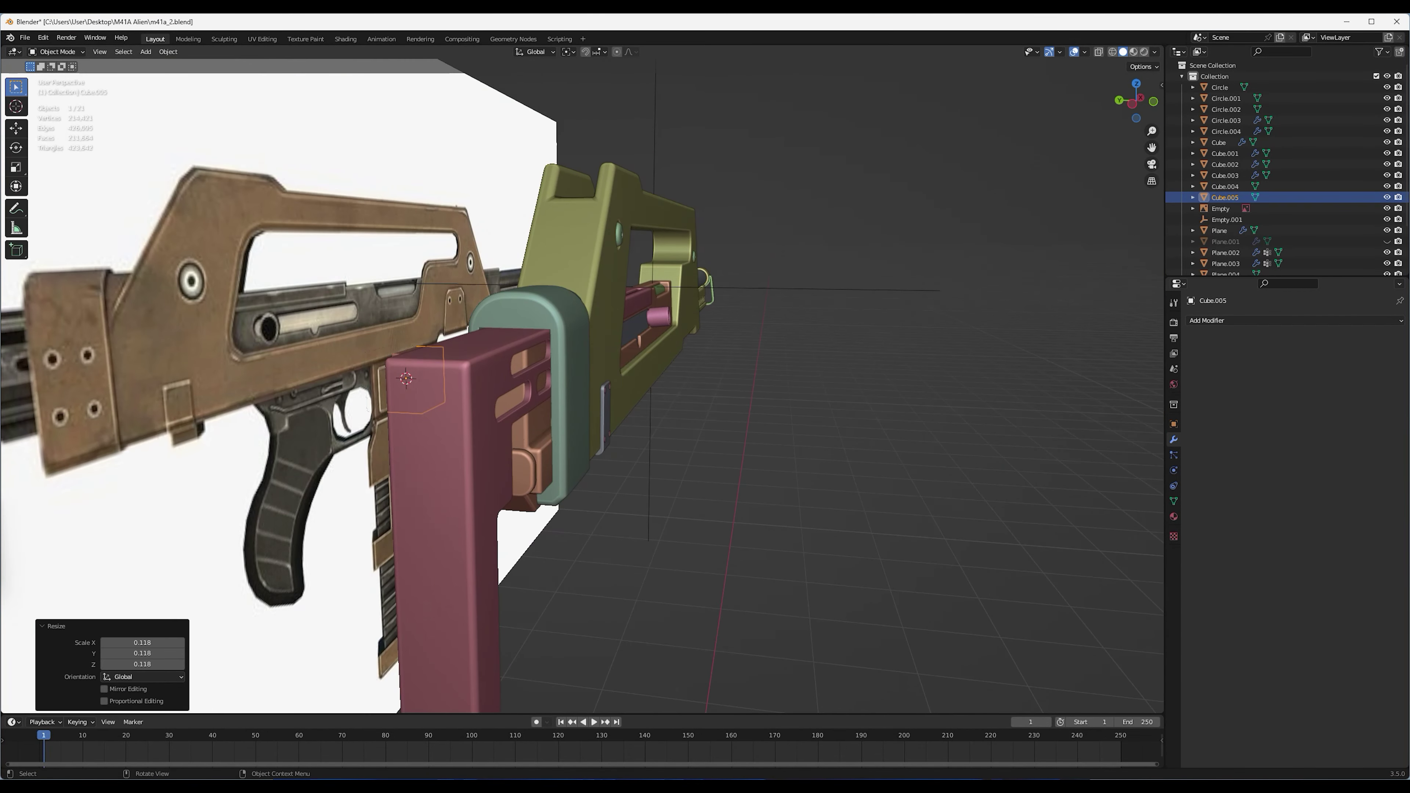
# View the new cube from the top in see-through mode against the reference
pyautogui.press('KP_7')
pyautogui.hotkey('shift', 'z')
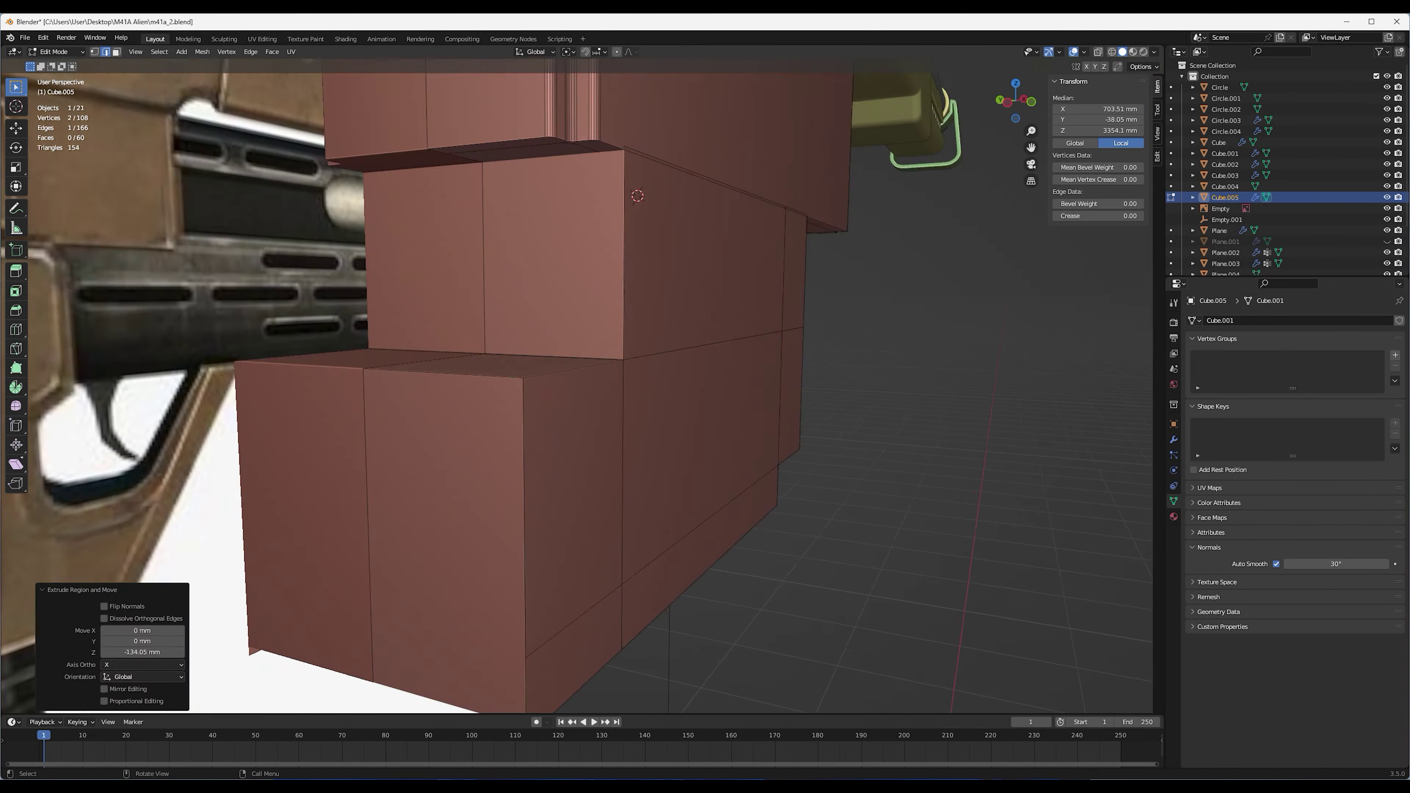
# Move the grip block's vertices along Z and X, then connect two vertices with an edge
pyautogui.press('g')
pyautogui.press('z')
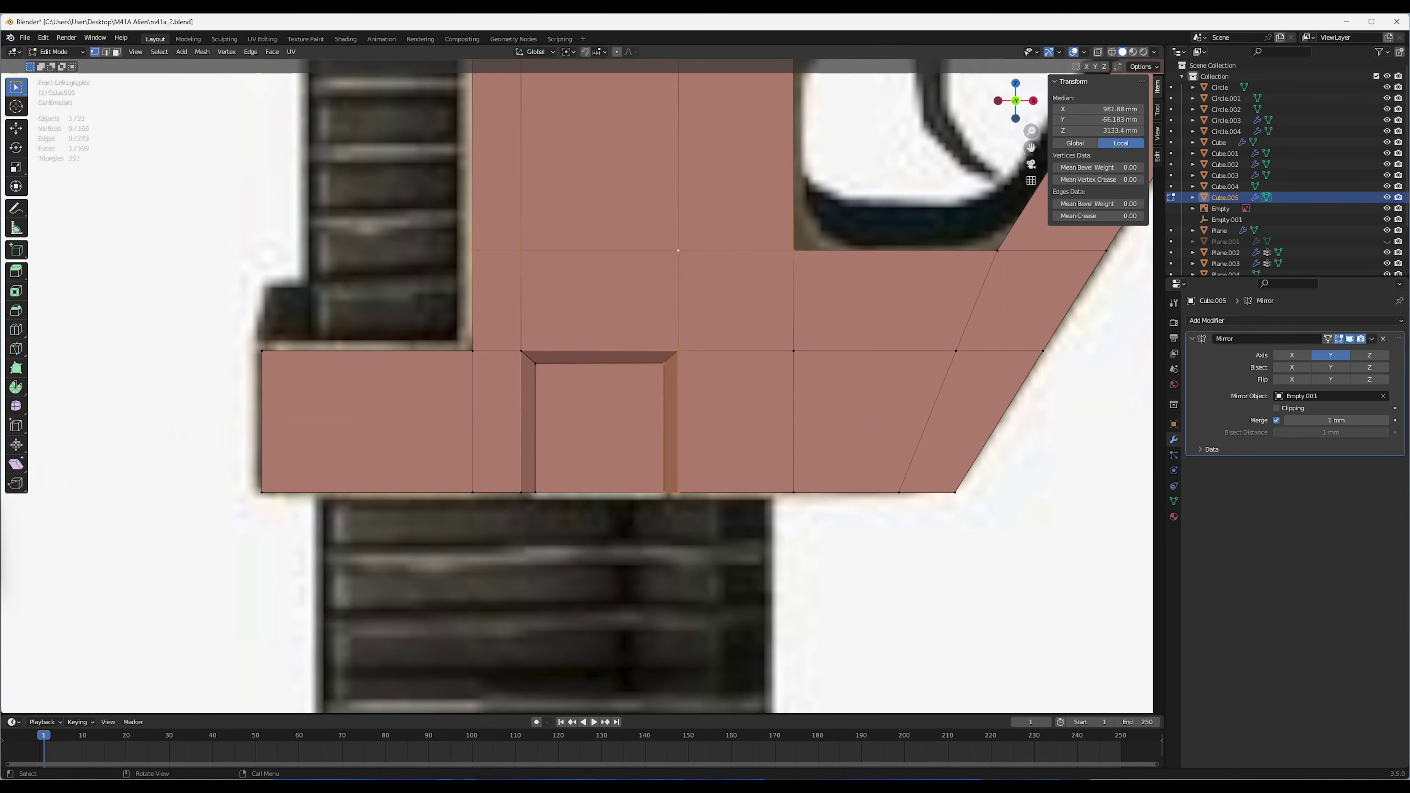
pyautogui.press('g')
pyautogui.press('x')
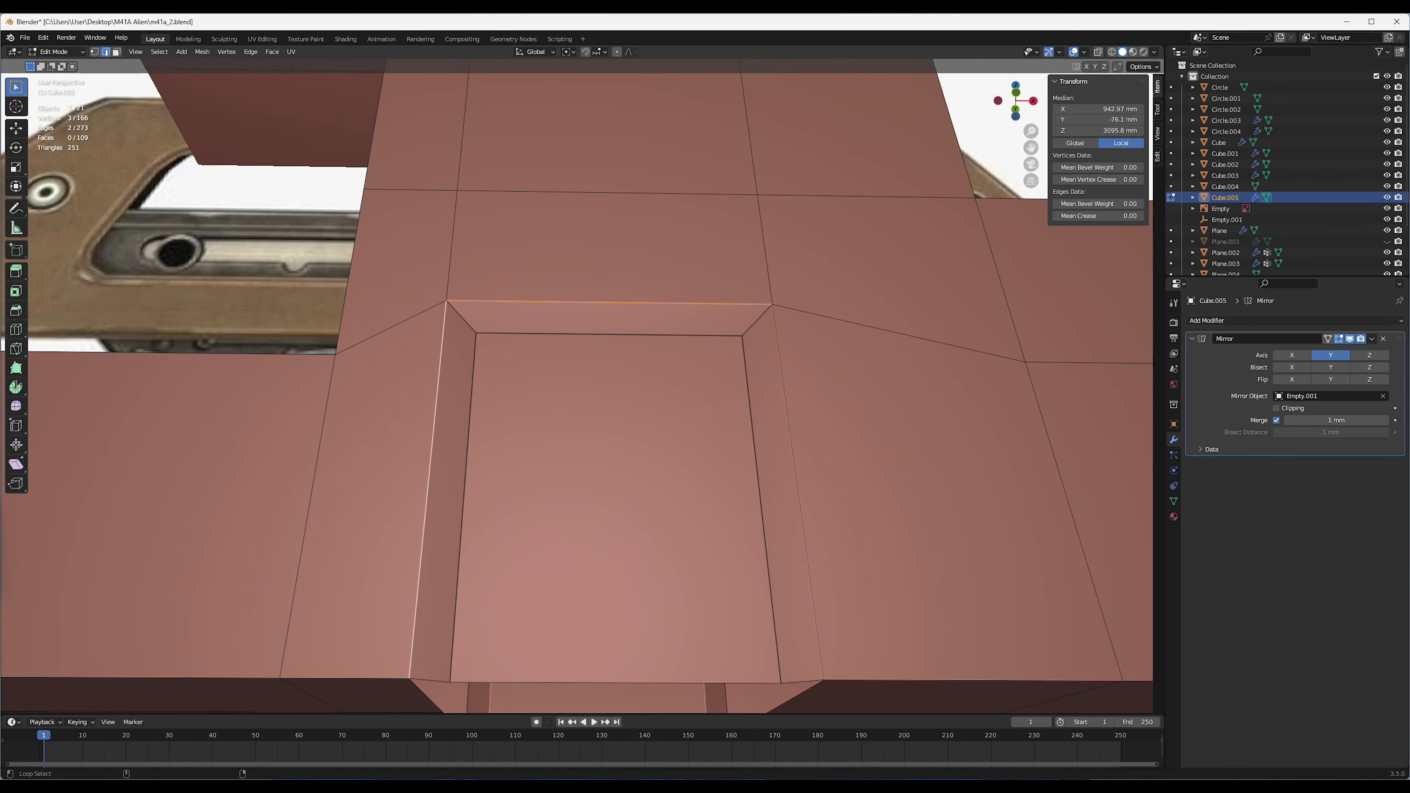
pyautogui.scroll(-3, 579, 383)
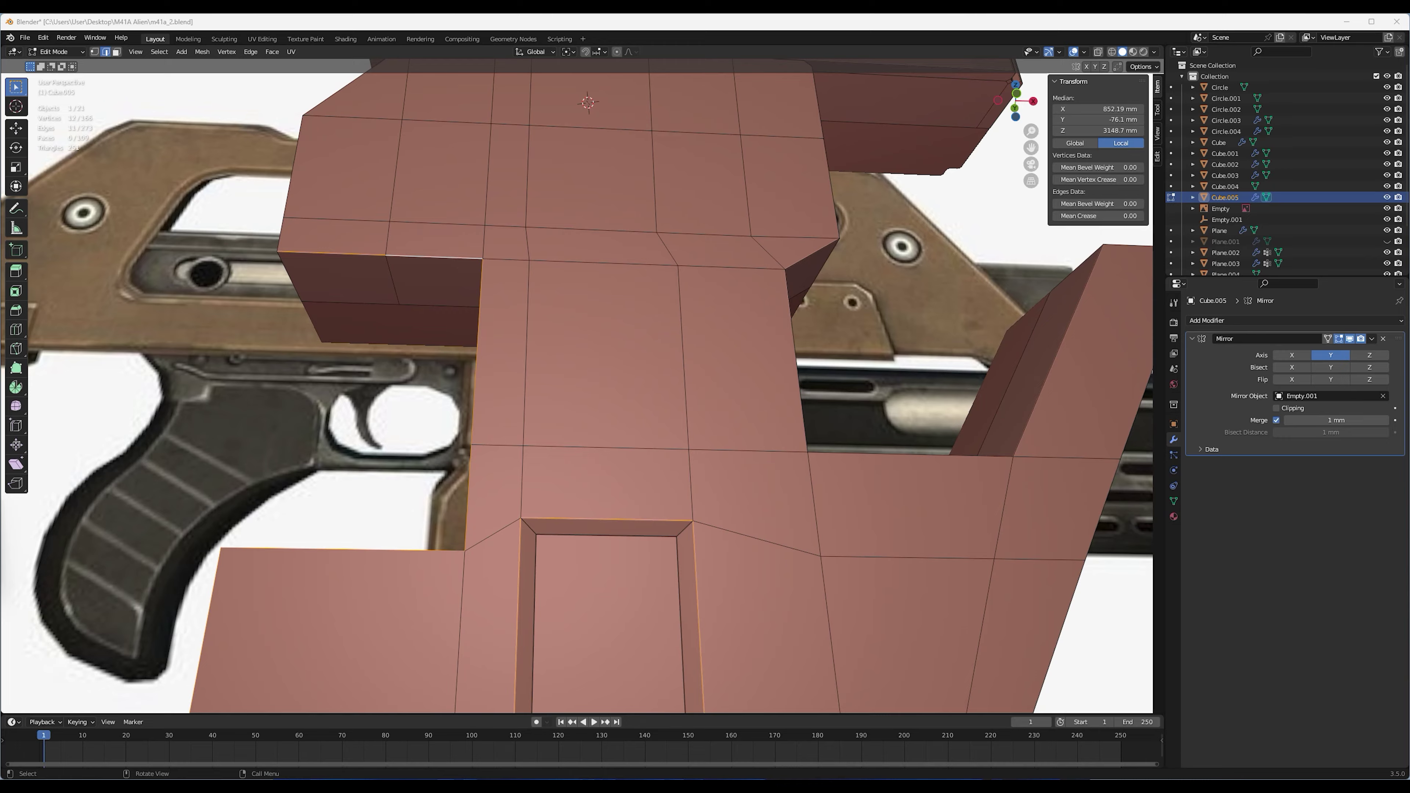
pyautogui.moveTo(578, 383); pyautogui.dragTo(666, 333, button='middle')
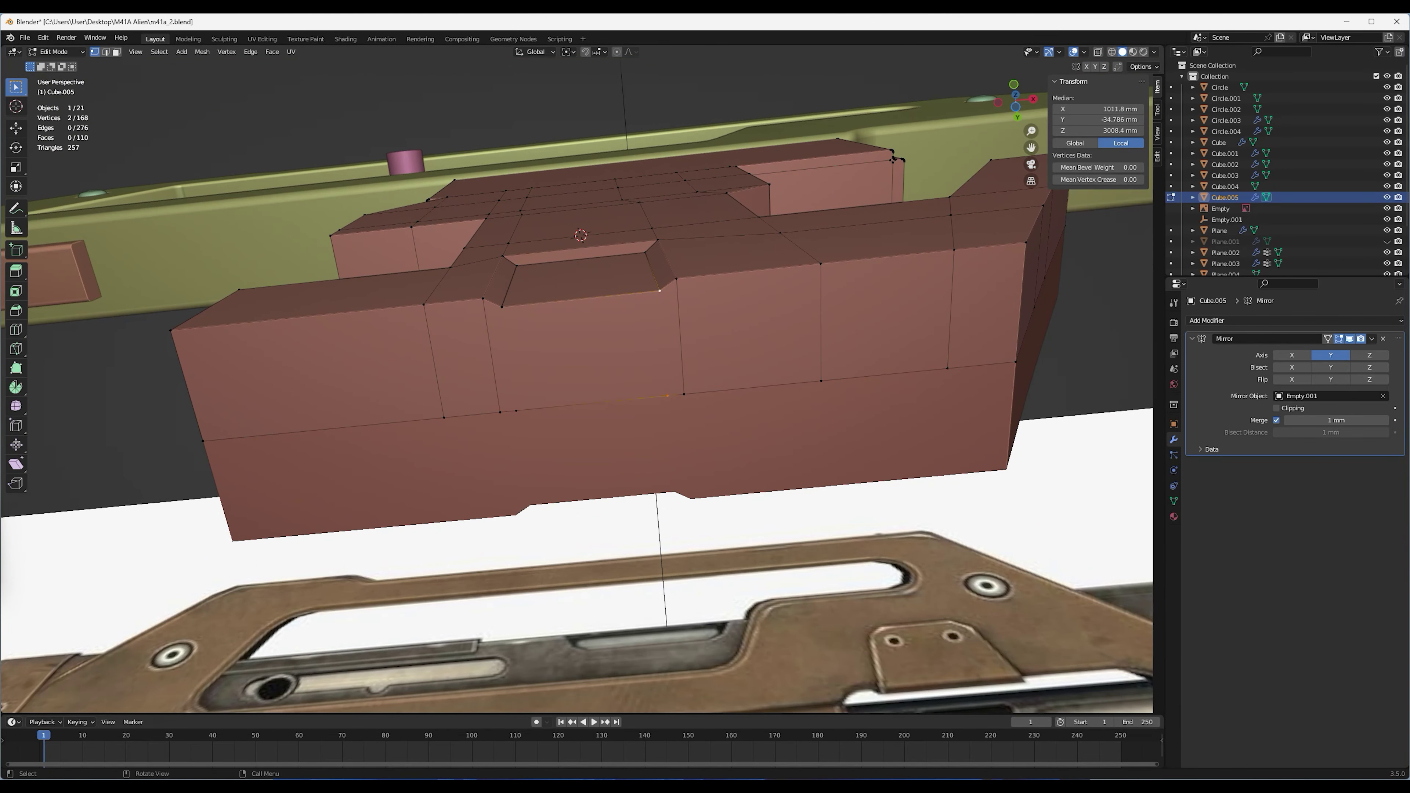
pyautogui.press('j')
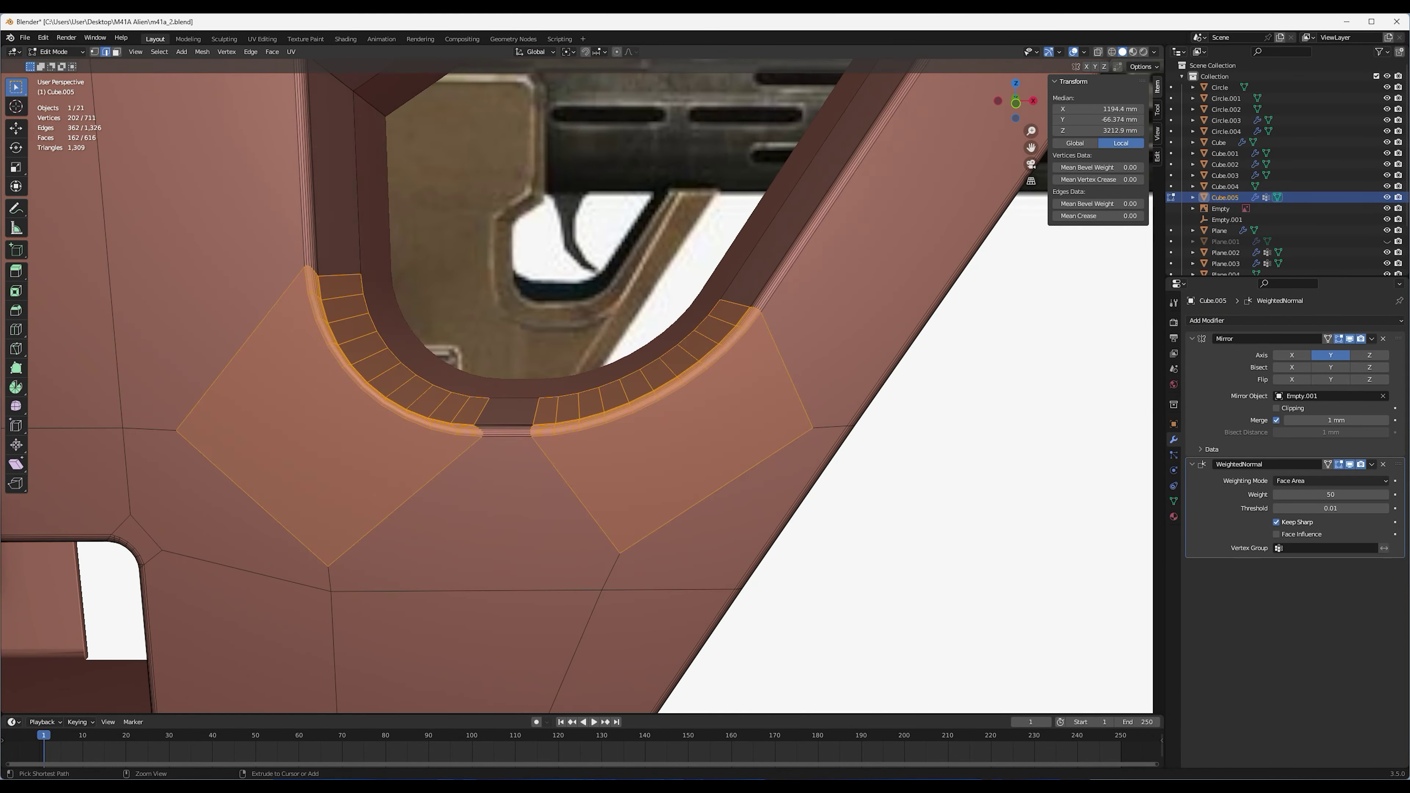
# Bevel the grip housing's curved cutout edges with a 25-segment rounded bevel
pyautogui.hotkey('ctrl', 'b')
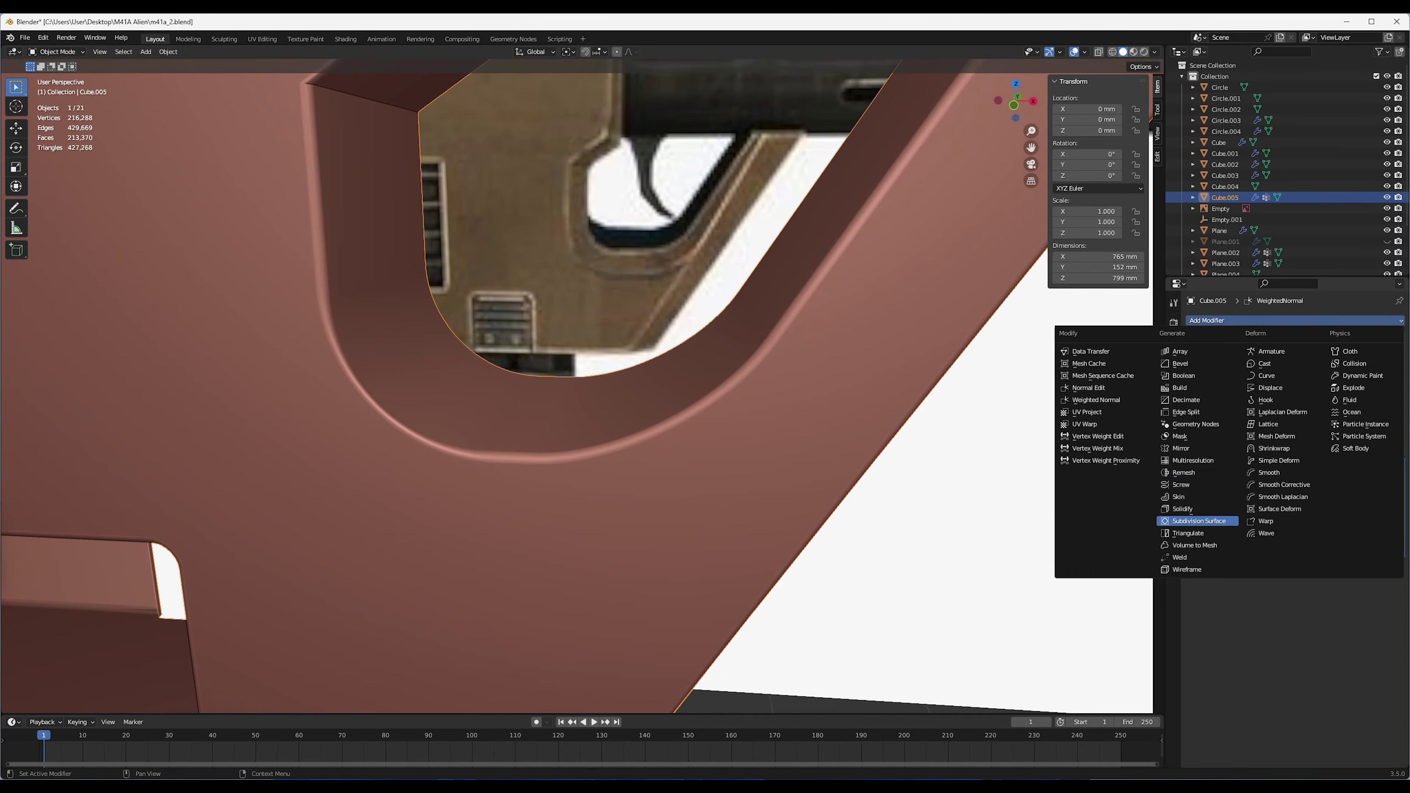
pyautogui.click(1198, 520)
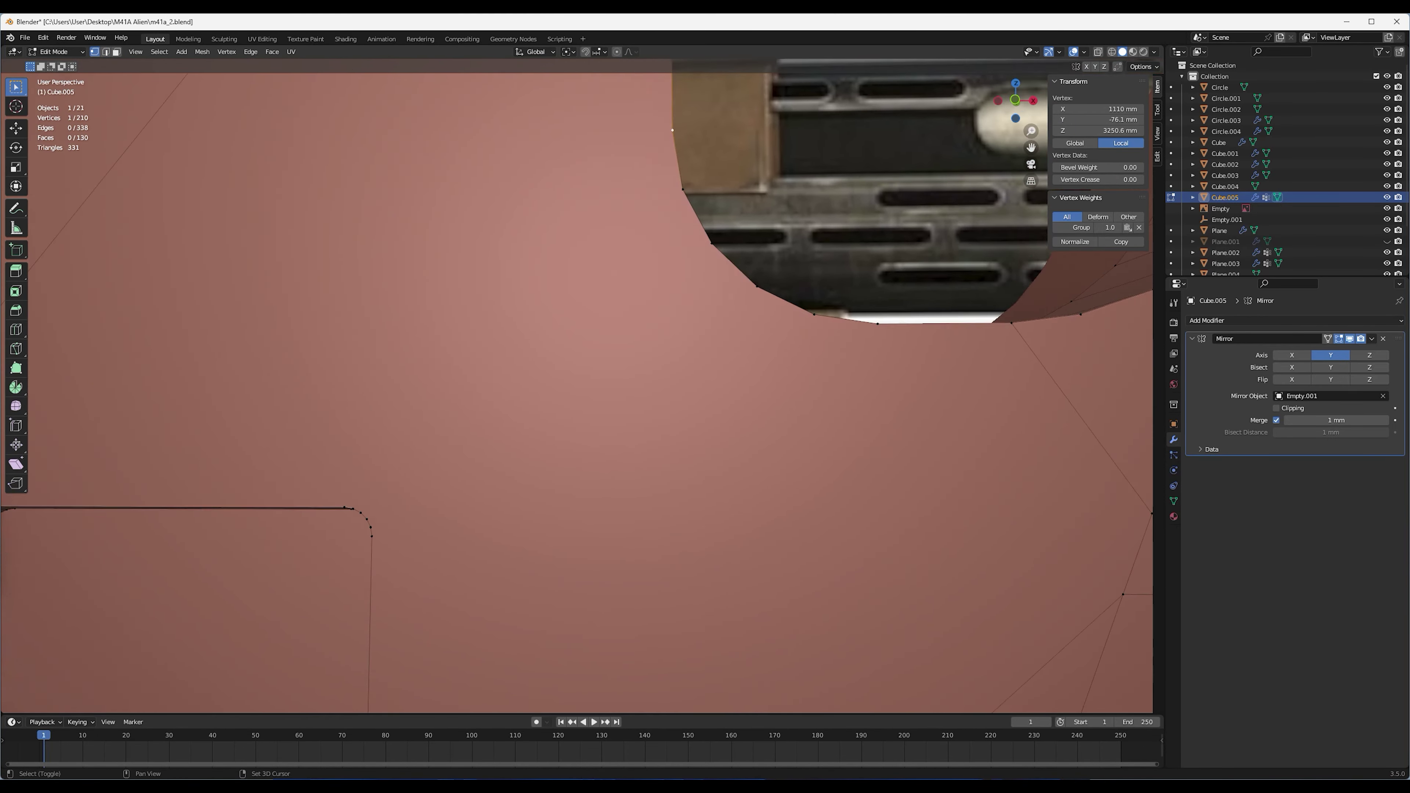
# Save, then undo the trial cuts on the grip while inspecting the cutout corner
pyautogui.moveTo(577, 389); pyautogui.dragTo(500, 423, button='middle')
pyautogui.scroll(-4, 577, 388)
pyautogui.hotkey('ctrl', 's')
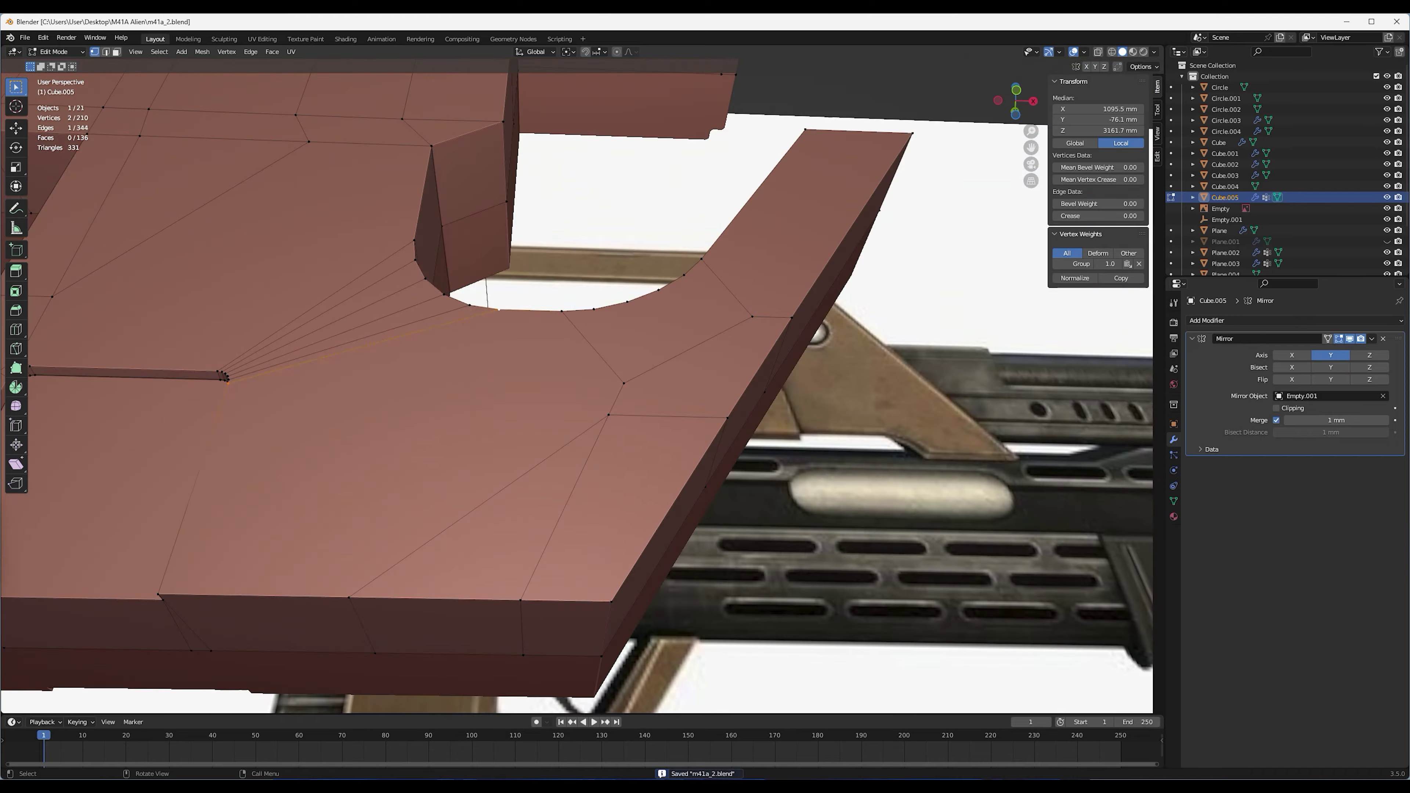
pyautogui.hotkey('ctrl', 'z')
pyautogui.moveTo(577, 389); pyautogui.dragTo(500, 422, button='middle')
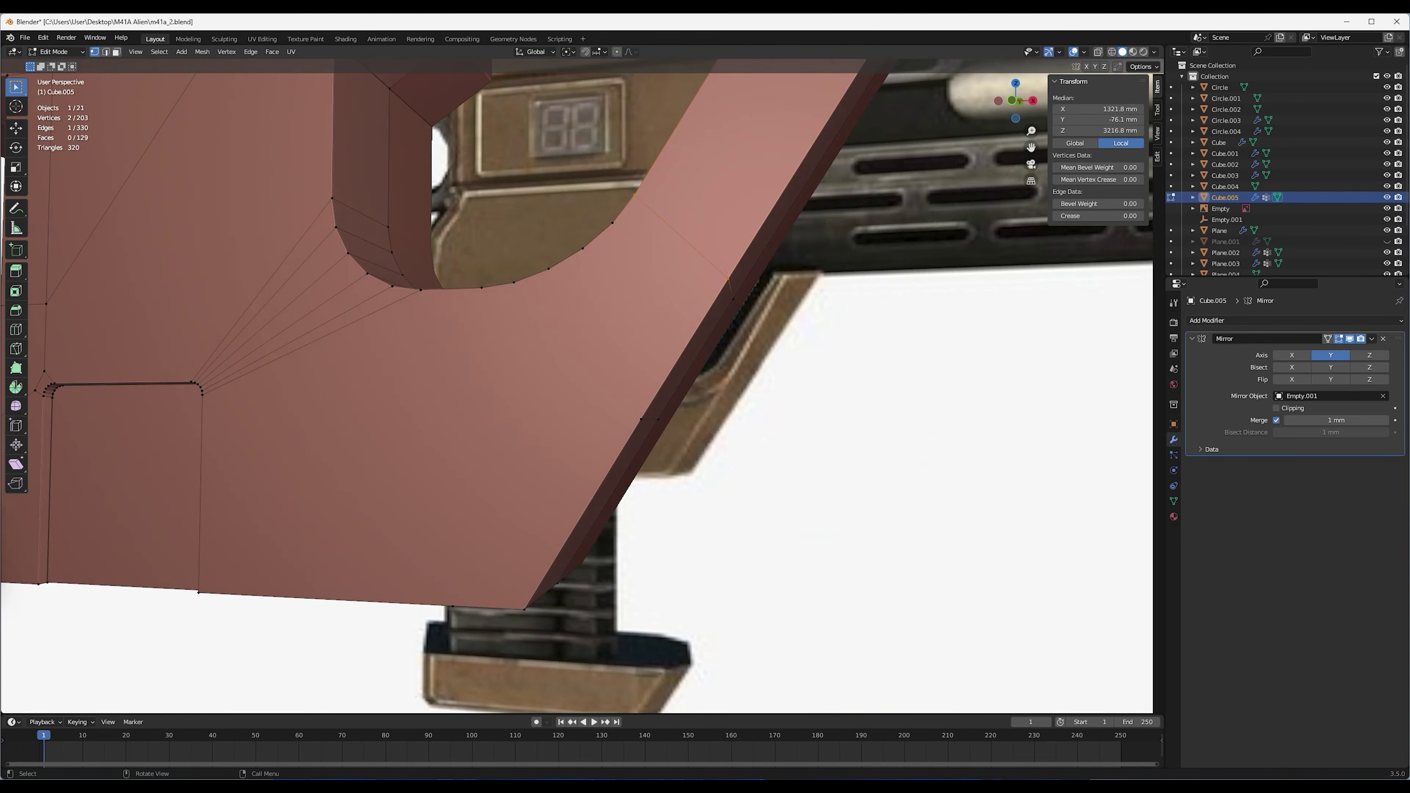
pyautogui.scroll(-3, 577, 389)
pyautogui.moveTo(578, 389); pyautogui.dragTo(500, 422, button='middle')
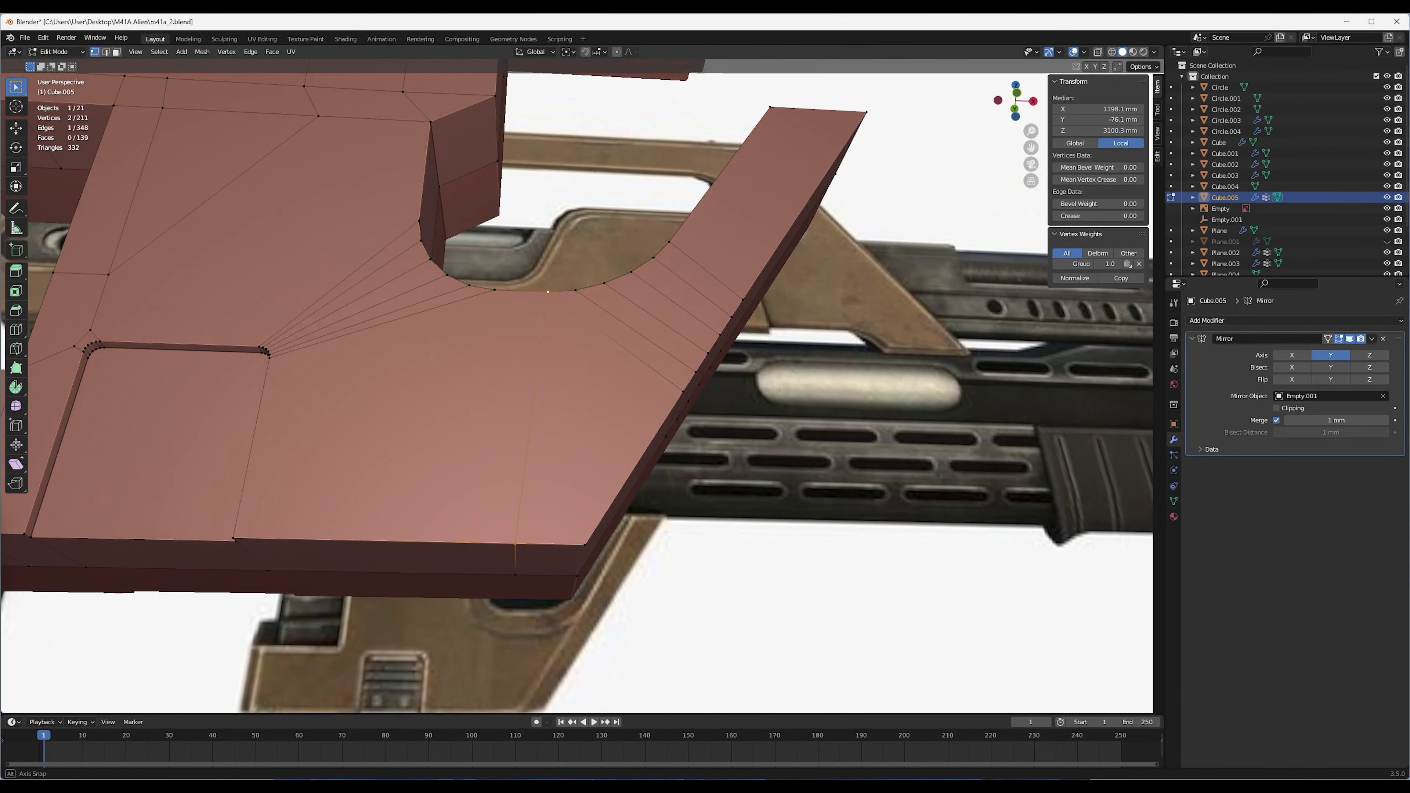
pyautogui.scroll(4, 577, 389)
pyautogui.moveTo(578, 389); pyautogui.dragTo(500, 423, button='middle')
pyautogui.hotkey('ctrl', 'z')
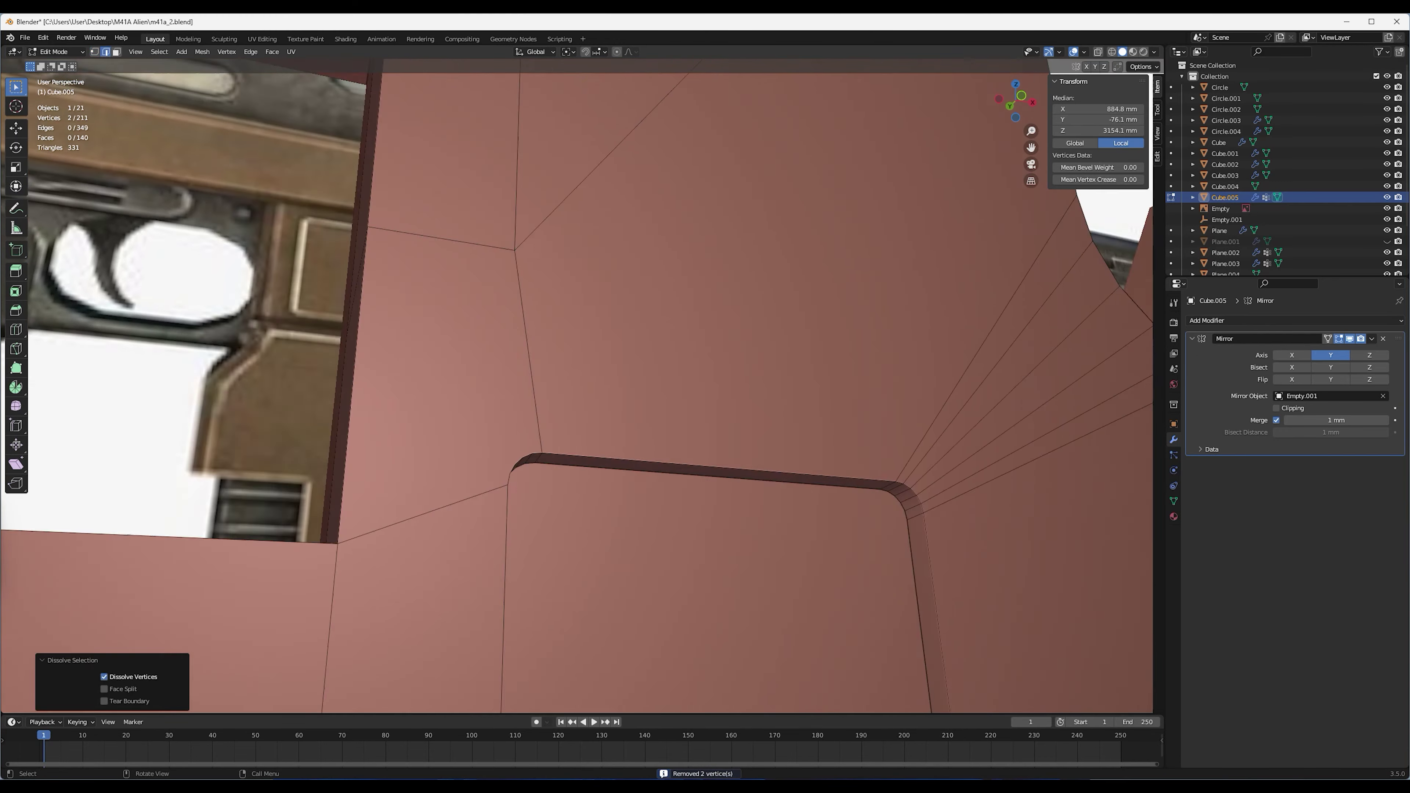
# Add a loop cut, join two vertices with an edge, and dissolve the extra vertices
pyautogui.hotkey('ctrl', 'r')
pyautogui.press('j')
pyautogui.hotkey('ctrl', 's')
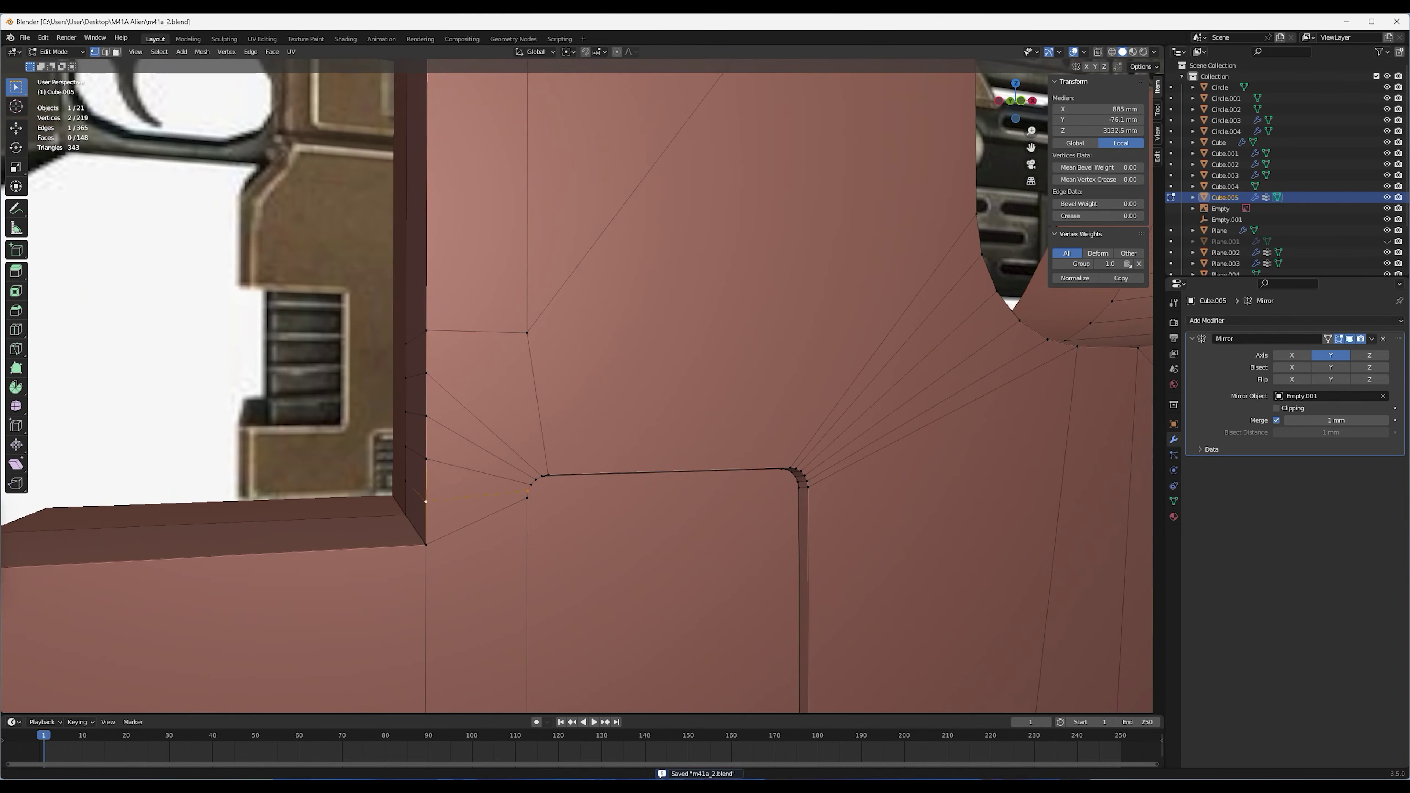
pyautogui.scroll(-5, 519, 236)
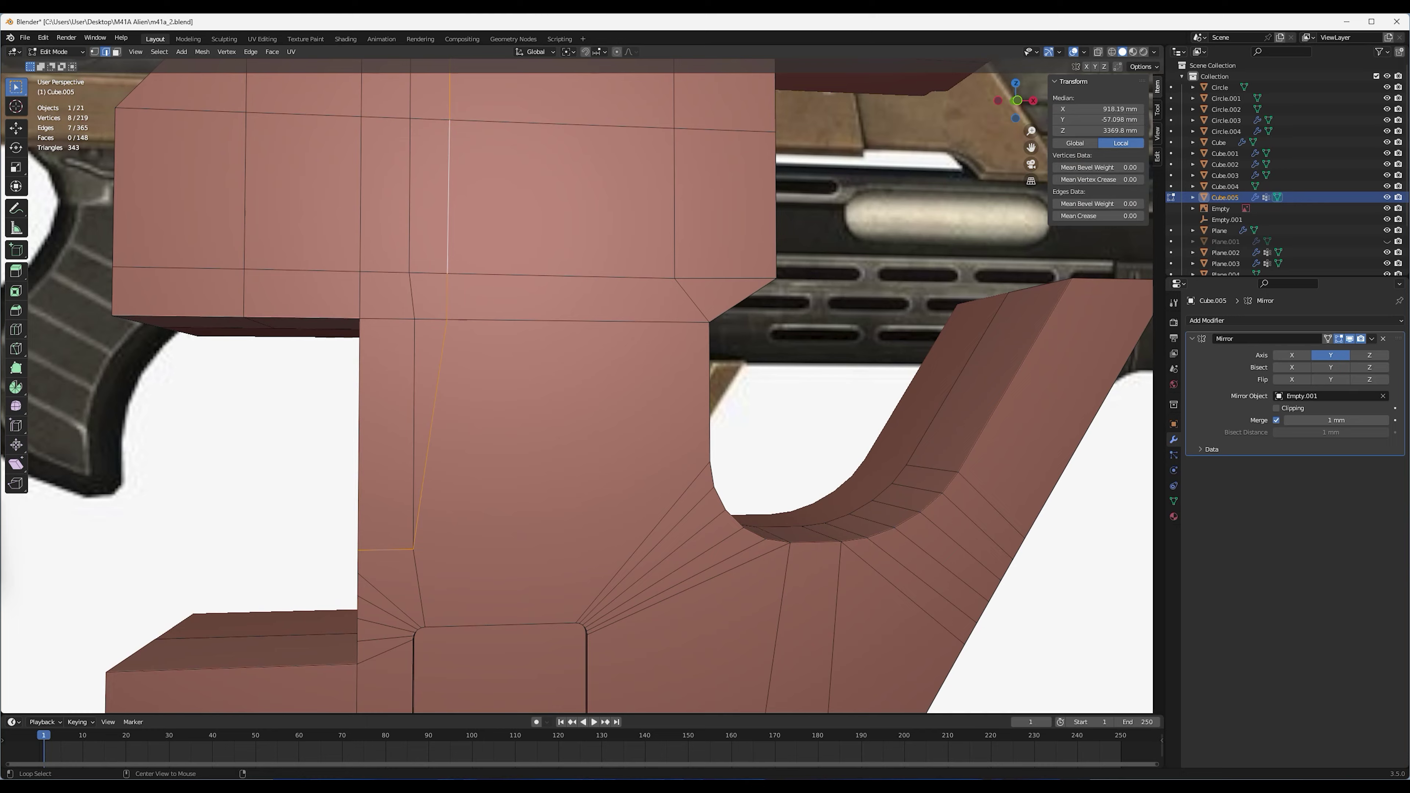
pyautogui.hotkey('ctrl', 'x')
pyautogui.hotkey('ctrl', 's')
# Add more loop cuts across and down the grip face, then inspect the smoothed housing
pyautogui.hotkey('ctrl', 'r')
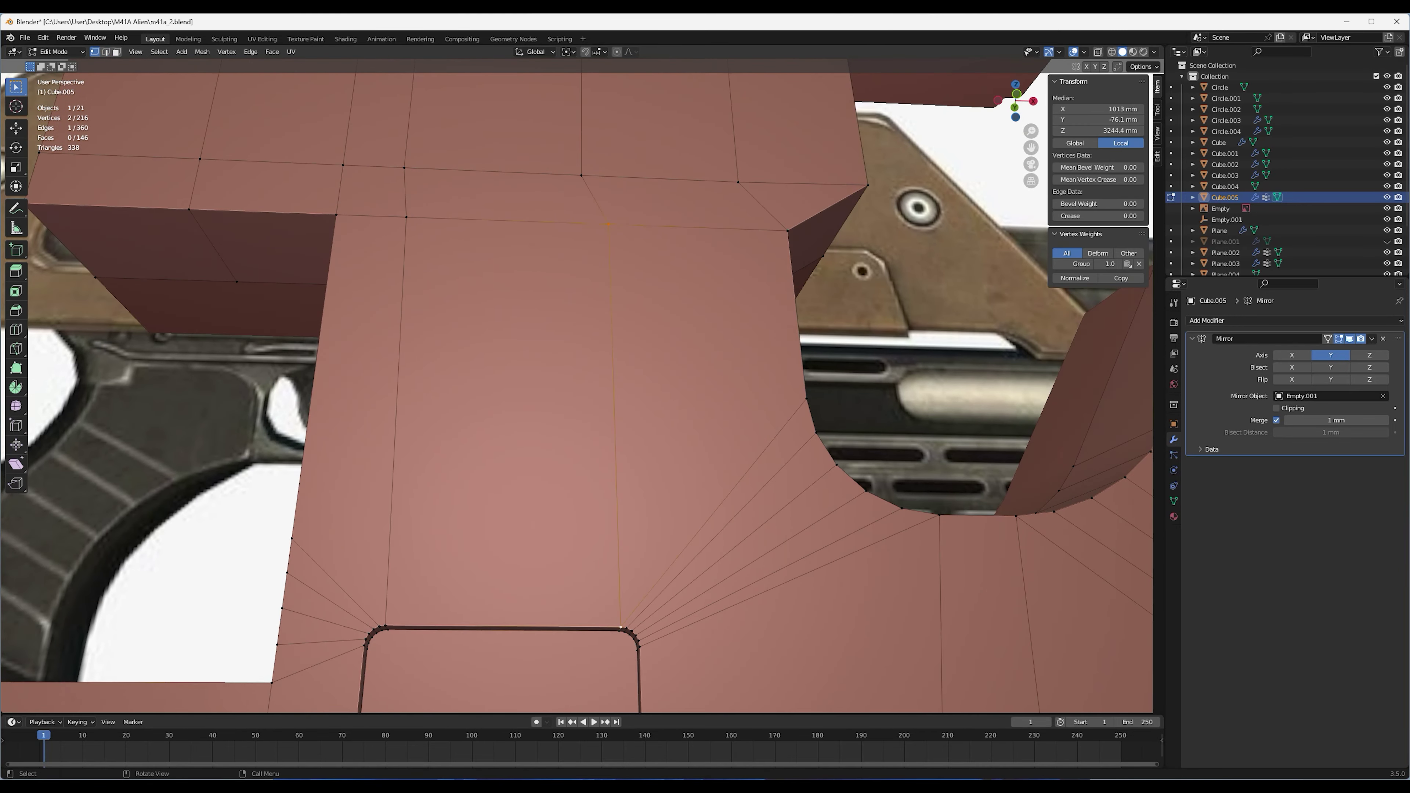
pyautogui.moveTo(611, 389); pyautogui.dragTo(688, 344, button='middle')
pyautogui.hotkey('ctrl', 'r')
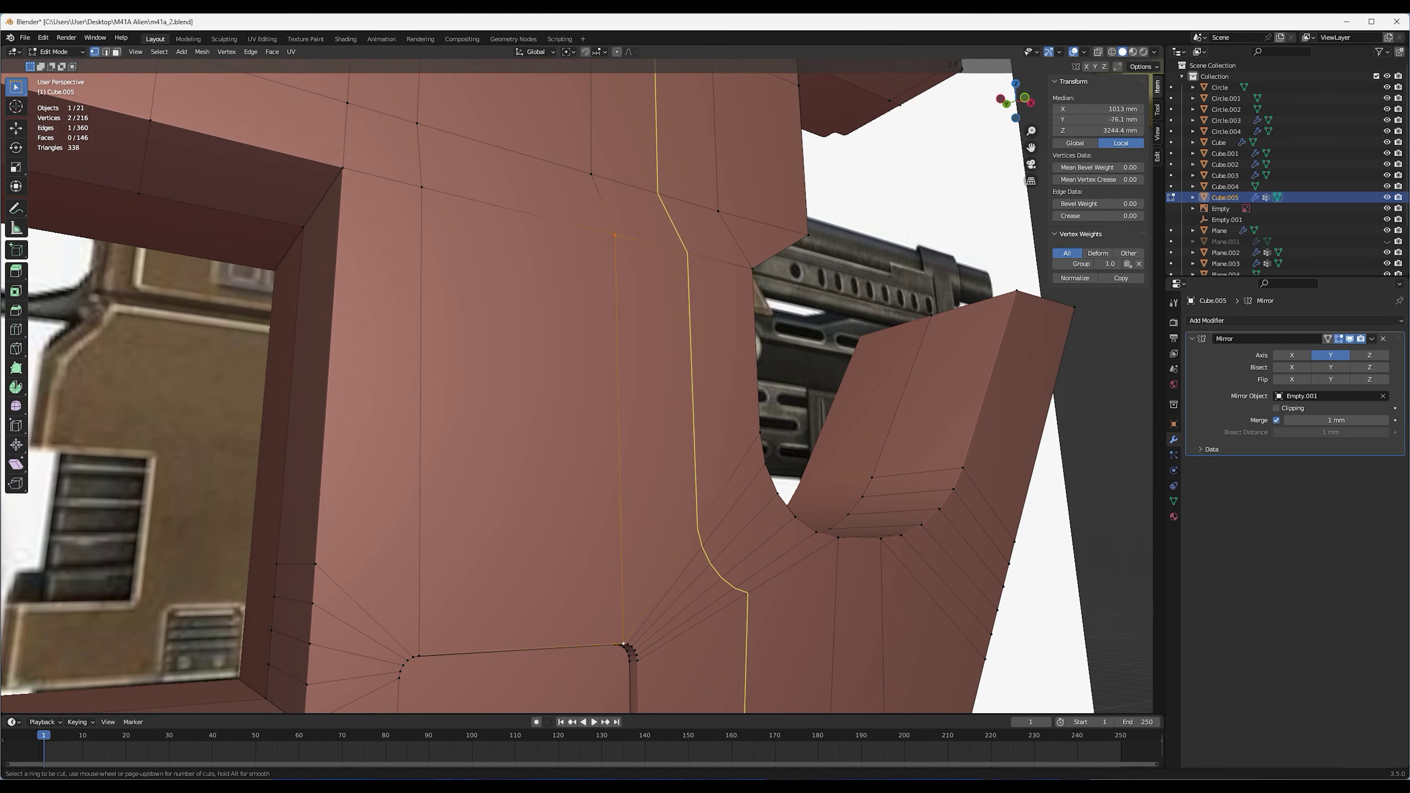
pyautogui.hotkey('ctrl', 'Tab')
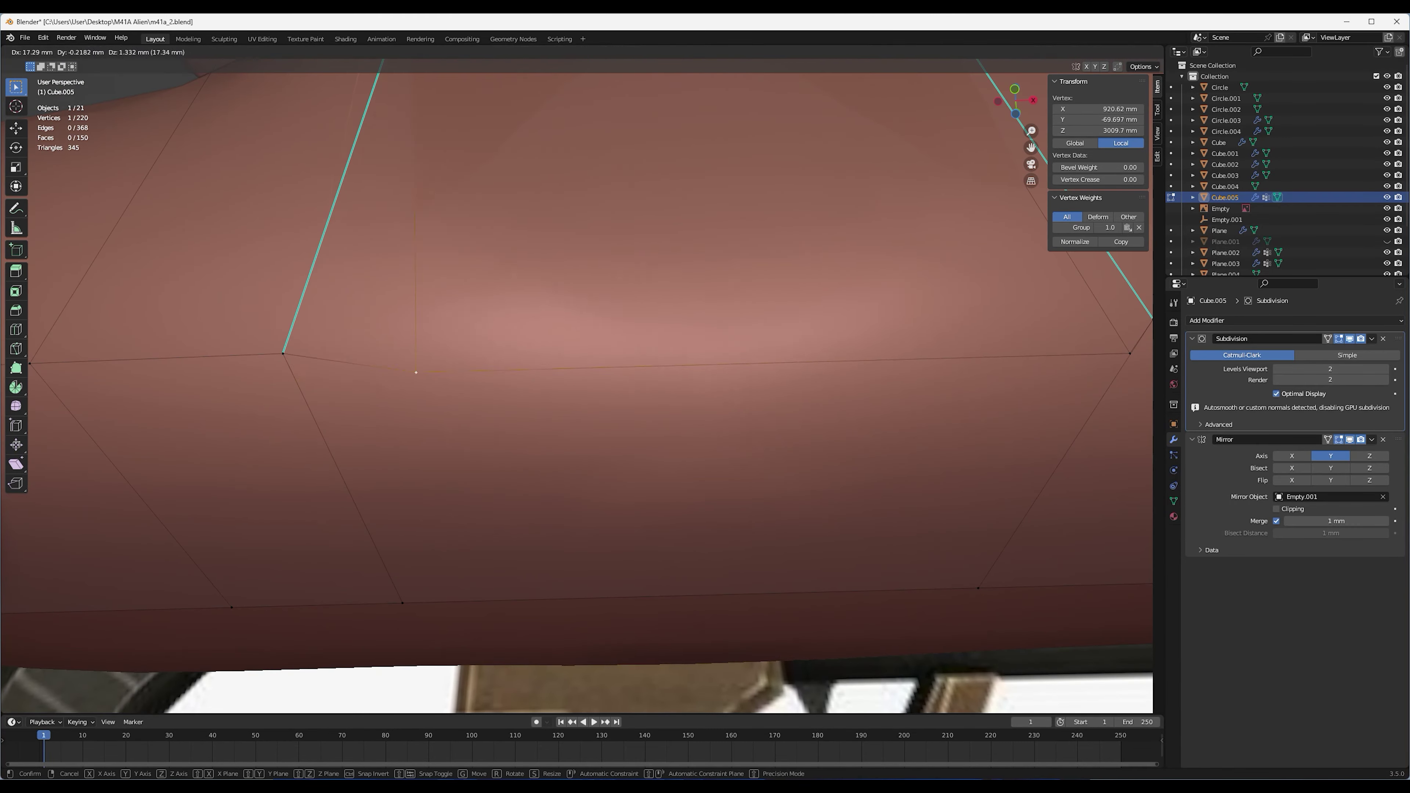
pyautogui.press('Escape')
pyautogui.scroll(-3, 577, 383)
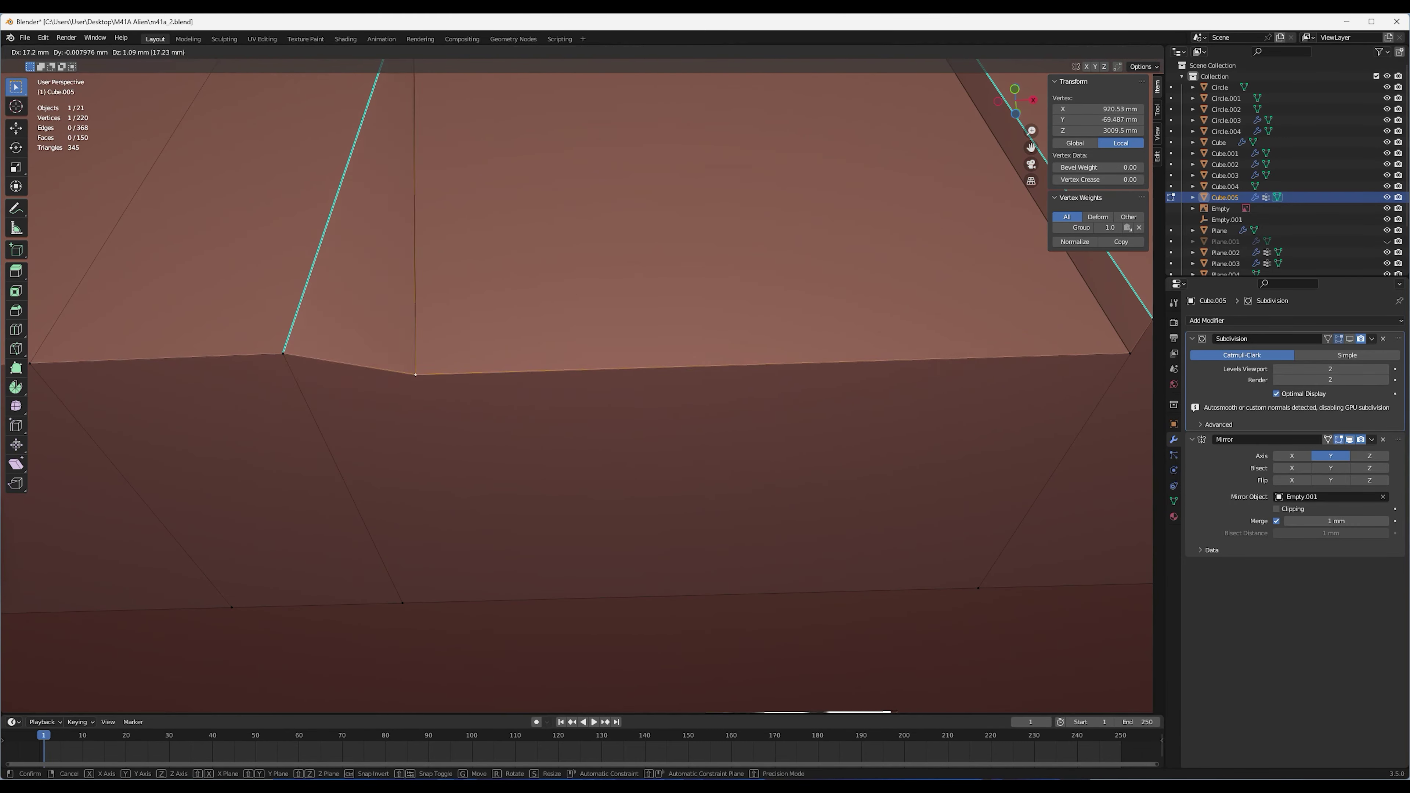
pyautogui.scroll(-3, 577, 383)
pyautogui.scroll(-3, 578, 383)
pyautogui.scroll(-2, 577, 383)
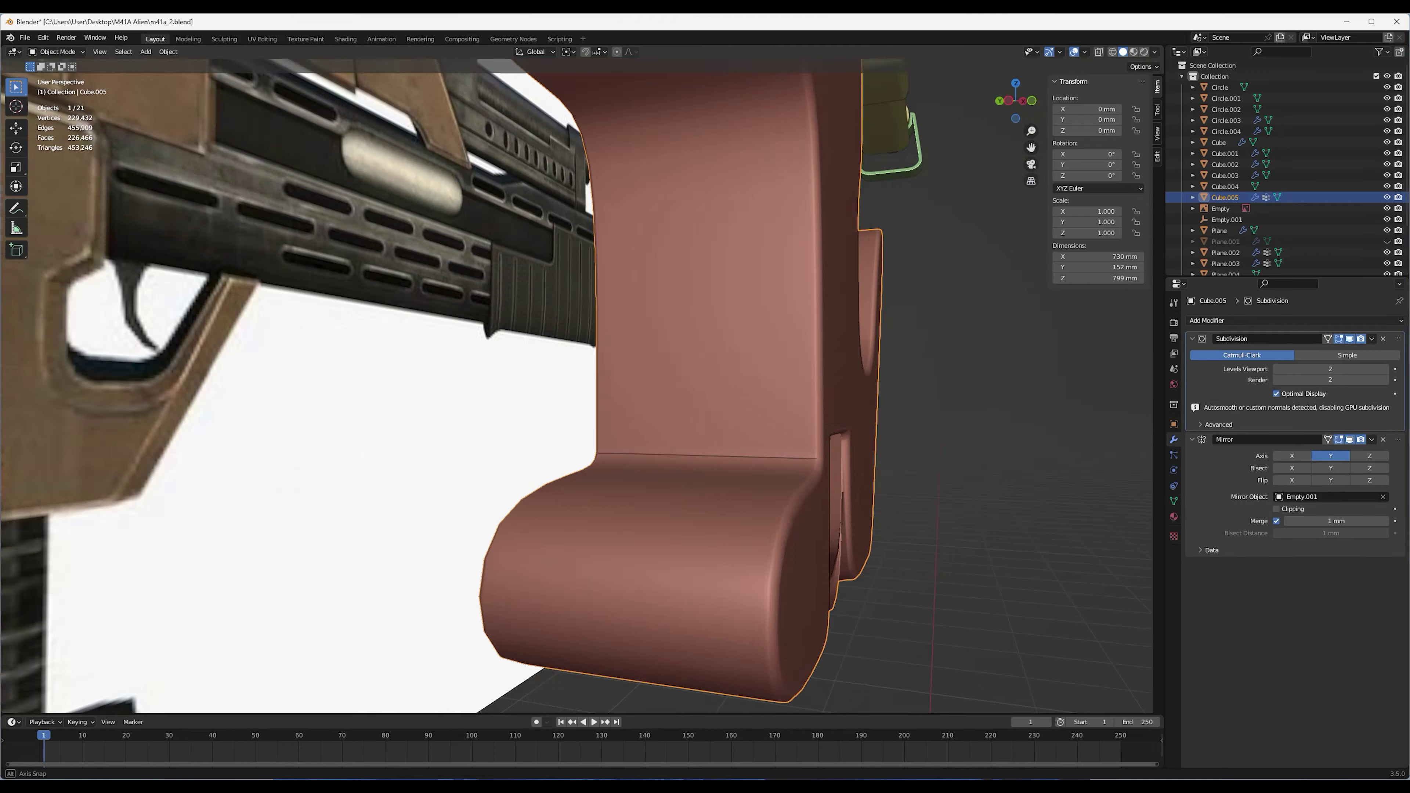
pyautogui.moveTo(611, 333); pyautogui.dragTo(544, 332, button='middle')
pyautogui.rightClick(544, 332)
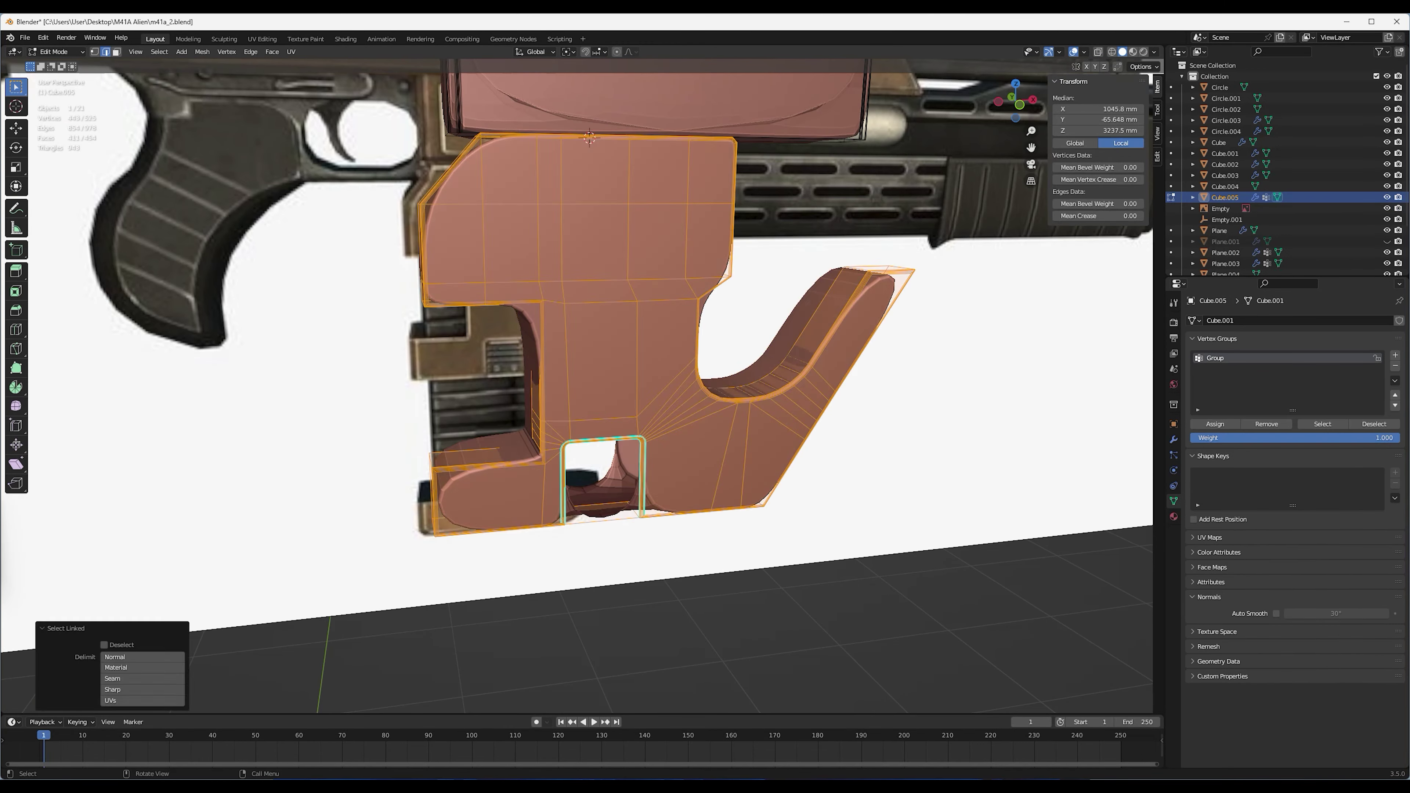
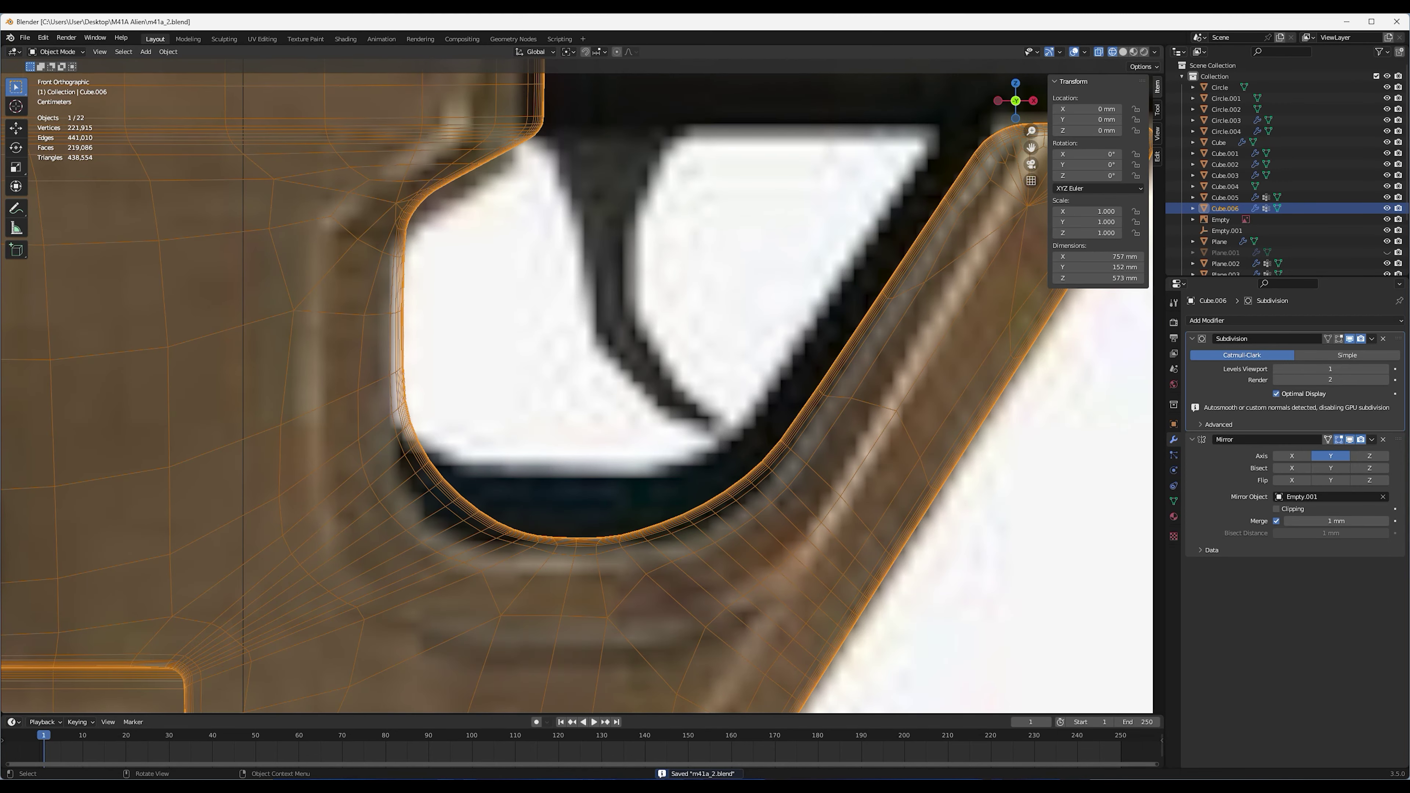
# In front view, nudge the small square panel on the grip sideways along X
pyautogui.press('KP_Decimal')
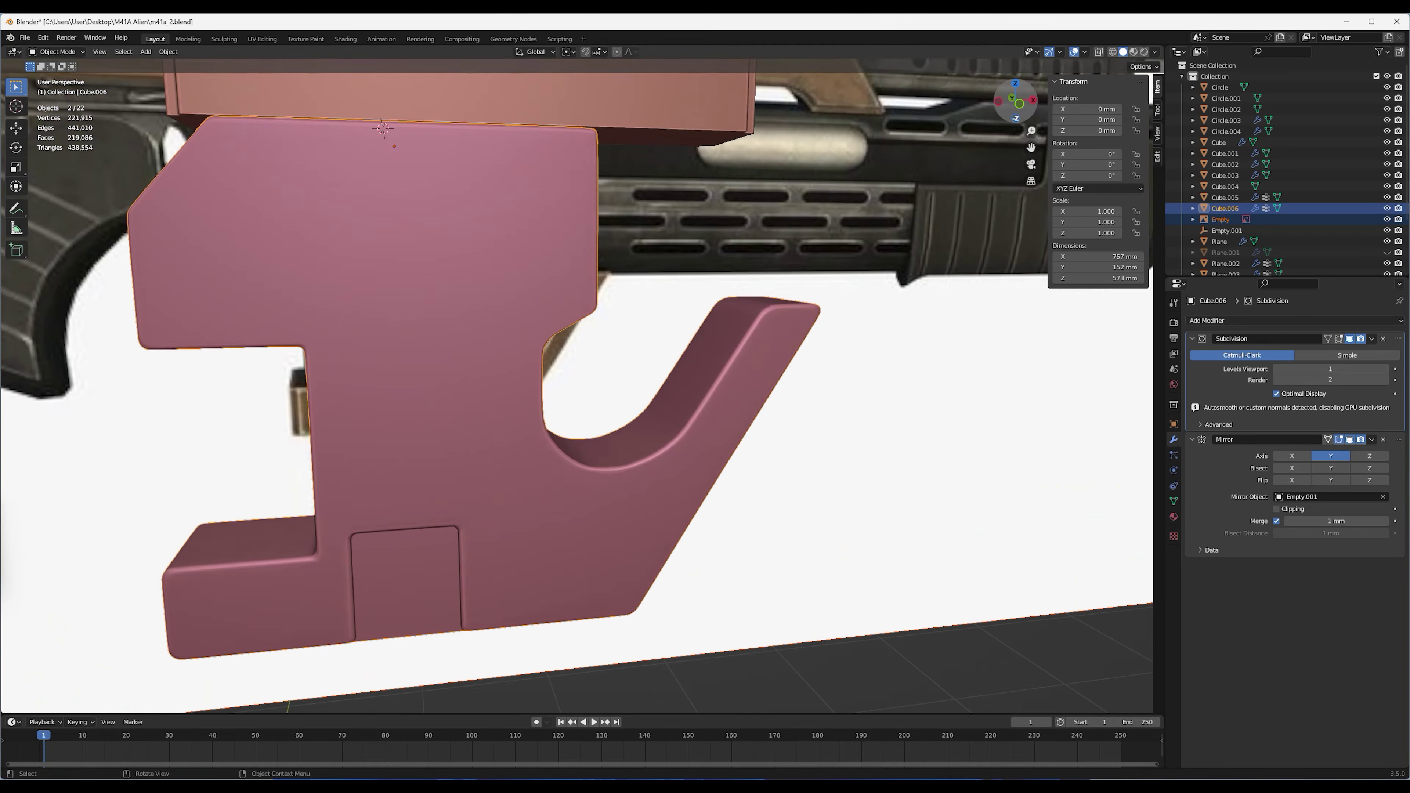
pyautogui.press('KP_1')
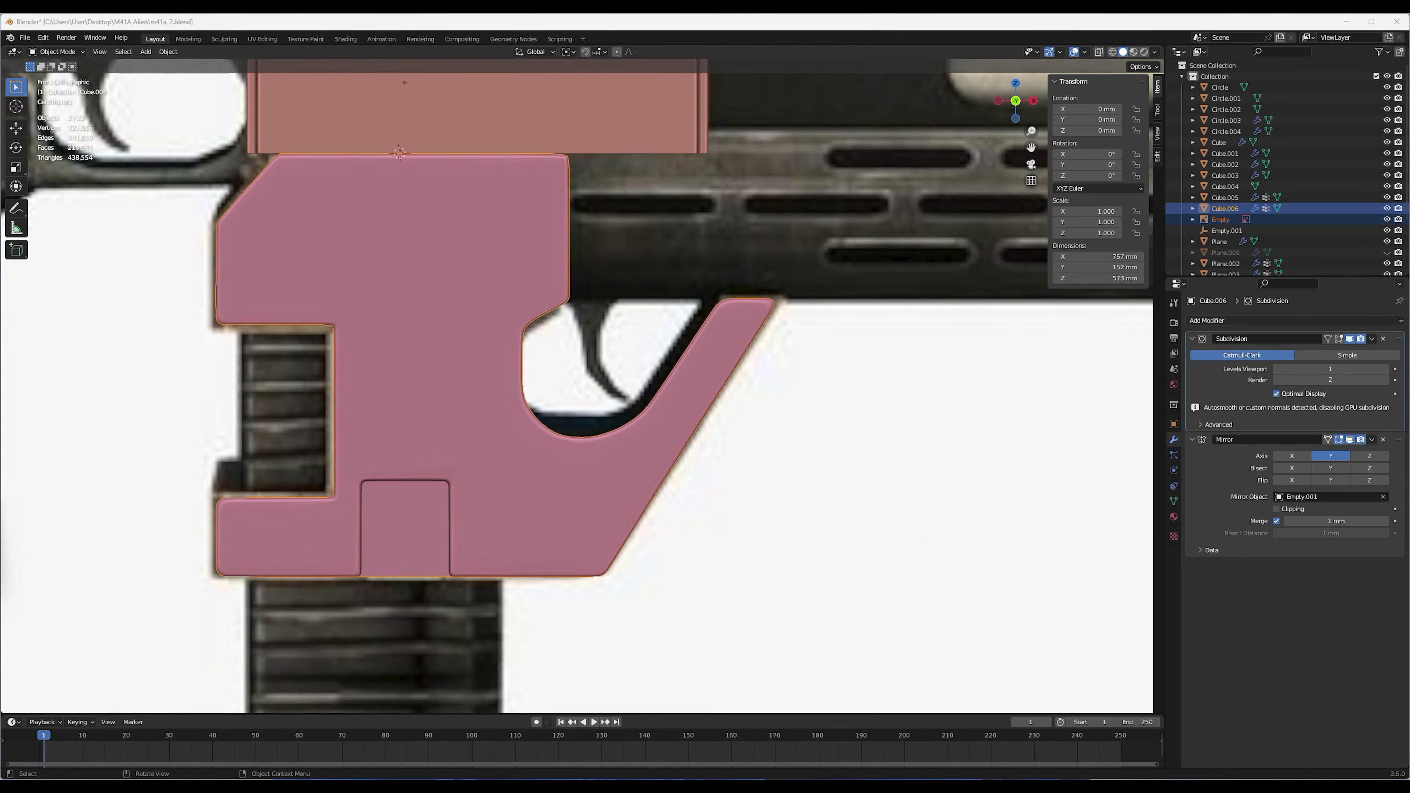
pyautogui.click(508, 414)
pyautogui.press('g')
pyautogui.press('x')
pyautogui.click(508, 414)
pyautogui.press('KP_Decimal')
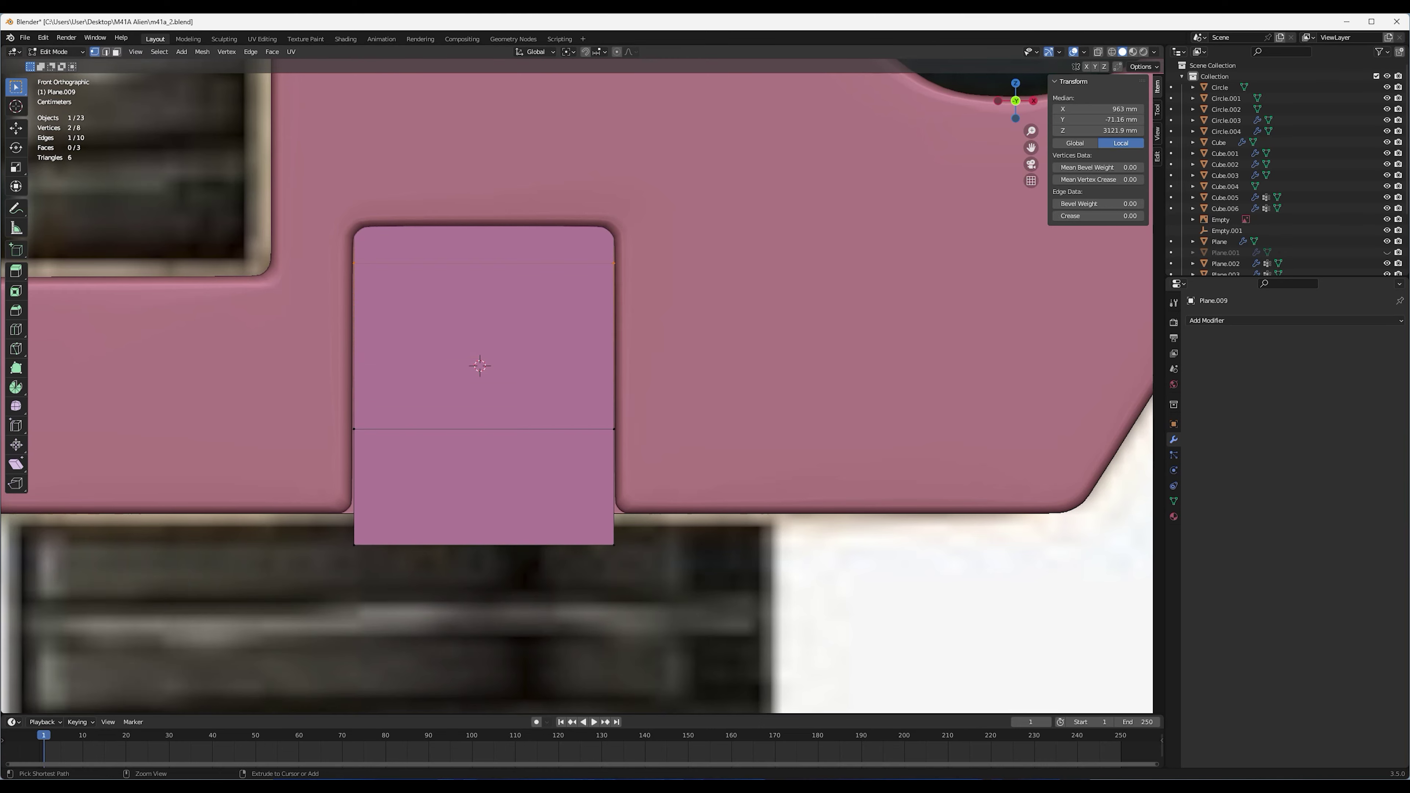
# Extrude the panel's alternate strips outward and give the panel smooth shading
pyautogui.moveTo(578, 389)
pyautogui.mouseDown(button='middle')
pyautogui.moveTo(611, 361)
pyautogui.moveTo(555, 400)
pyautogui.moveTo(578, 416)
pyautogui.mouseUp(button='middle')
pyautogui.press('e')
pyautogui.press('2')
pyautogui.press('Tab')
pyautogui.press('KP_1')
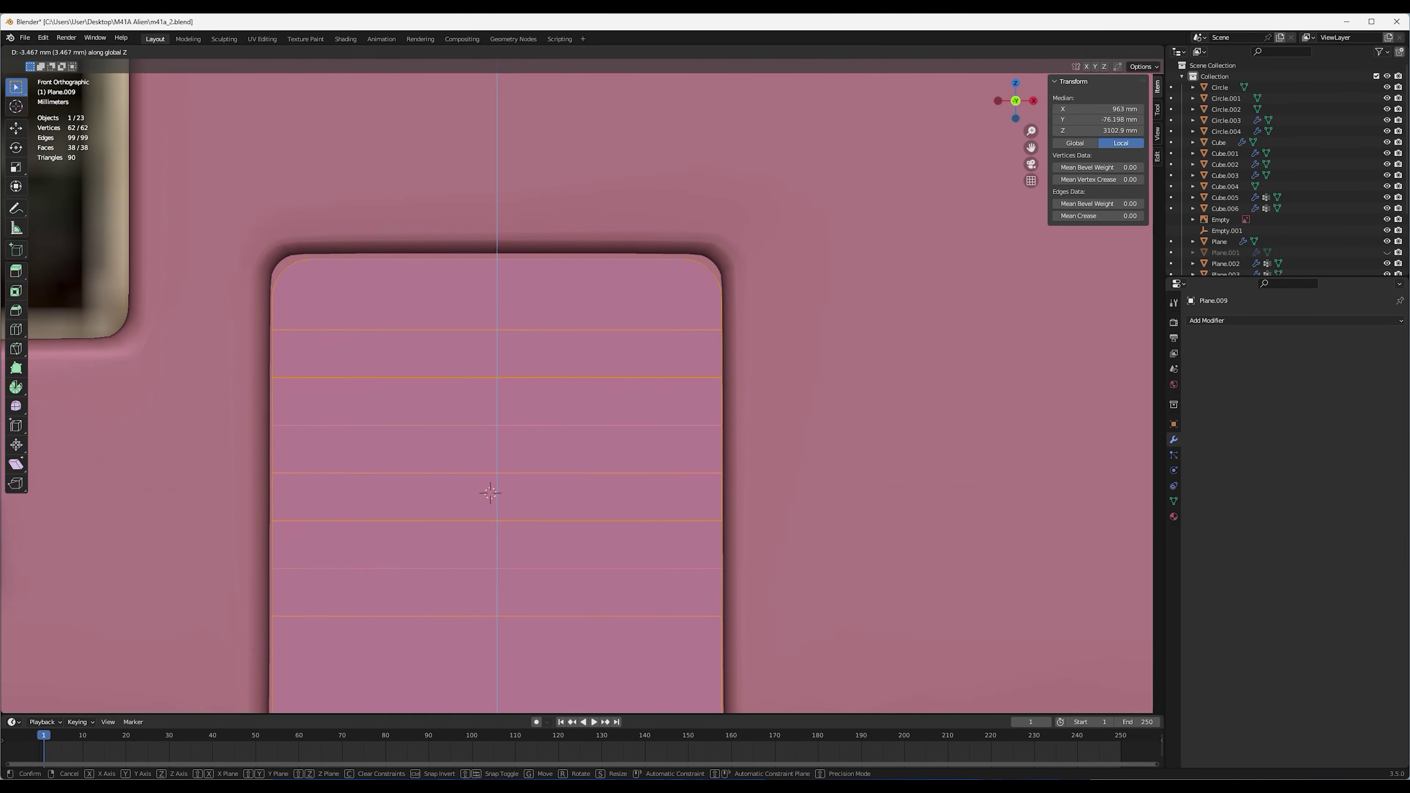
pyautogui.press('Tab')
pyautogui.keyDown('shift'); pyautogui.moveTo(578, 389); pyautogui.dragTo(333, 417, button='middle'); pyautogui.keyUp('shift')
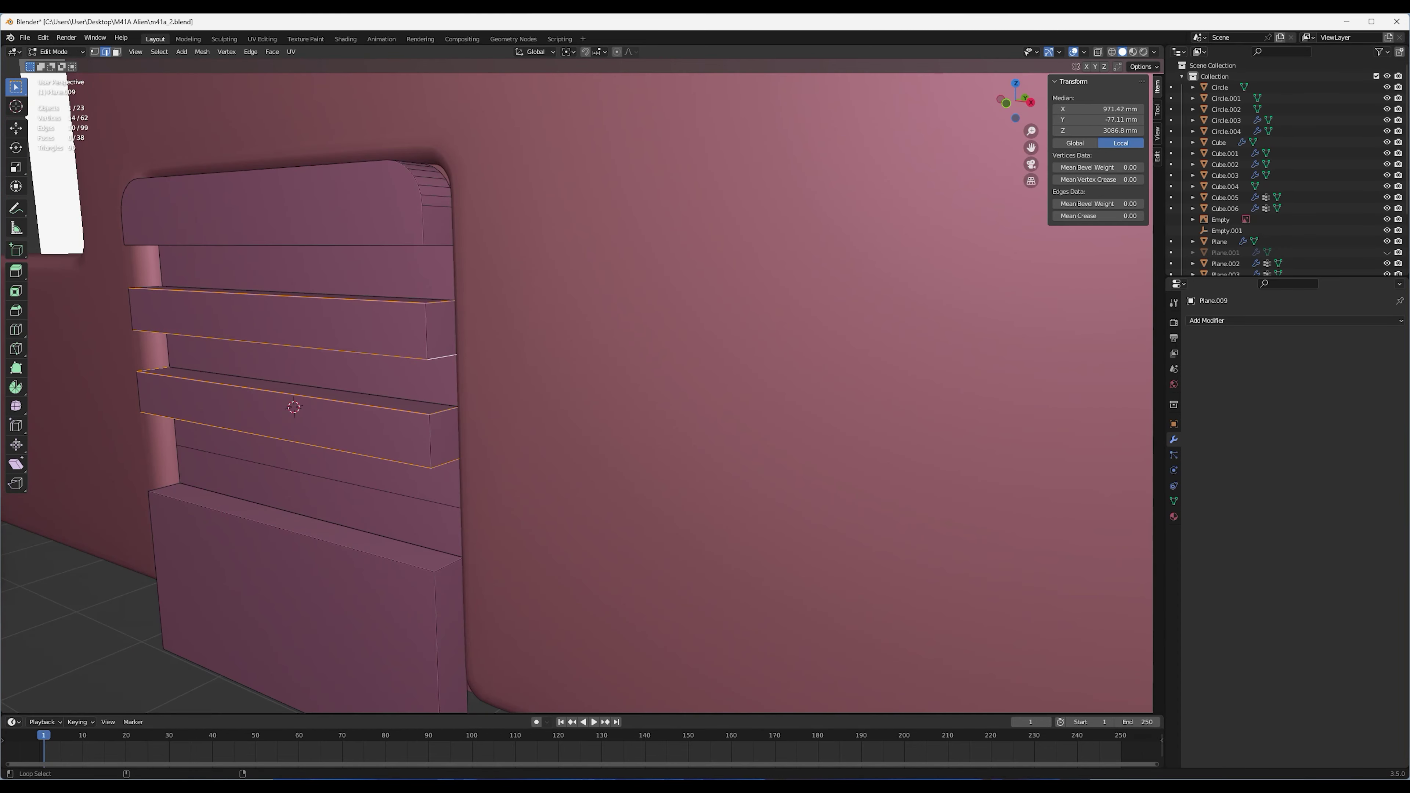
# Bevel the strips into rounded bars with 7 segments and loop-cut the lower block
pyautogui.hotkey('ctrl', 'b')
pyautogui.moveTo(577, 389)
pyautogui.mouseDown(button='middle')
pyautogui.moveTo(563, 347)
pyautogui.moveTo(393, 415)
pyautogui.mouseUp(button='middle')
pyautogui.hotkey('ctrl', 'r')
pyautogui.click(393, 415)
pyautogui.press('3')
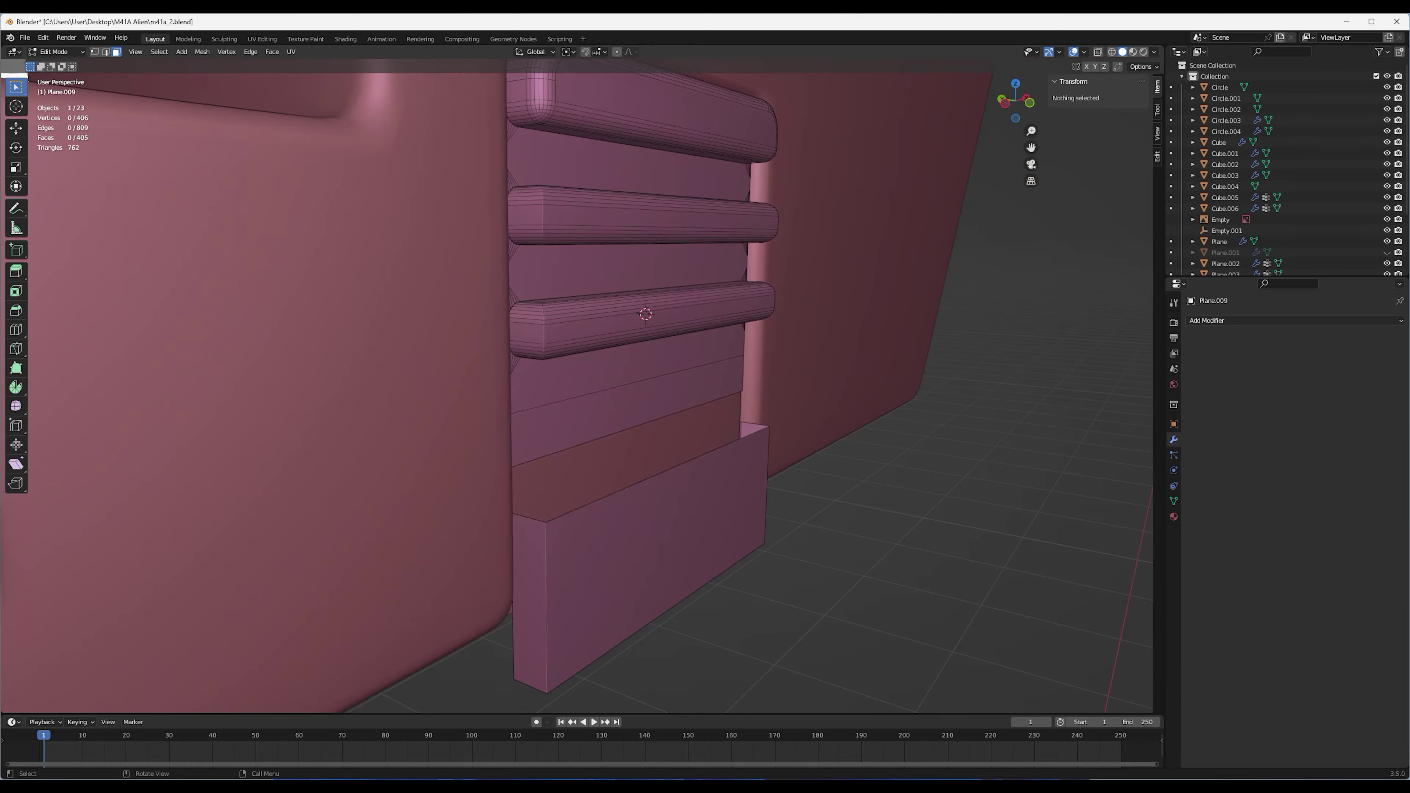
# Bevel the lower block's edges into a rounded block and save the file
pyautogui.hotkey('ctrl', 's')
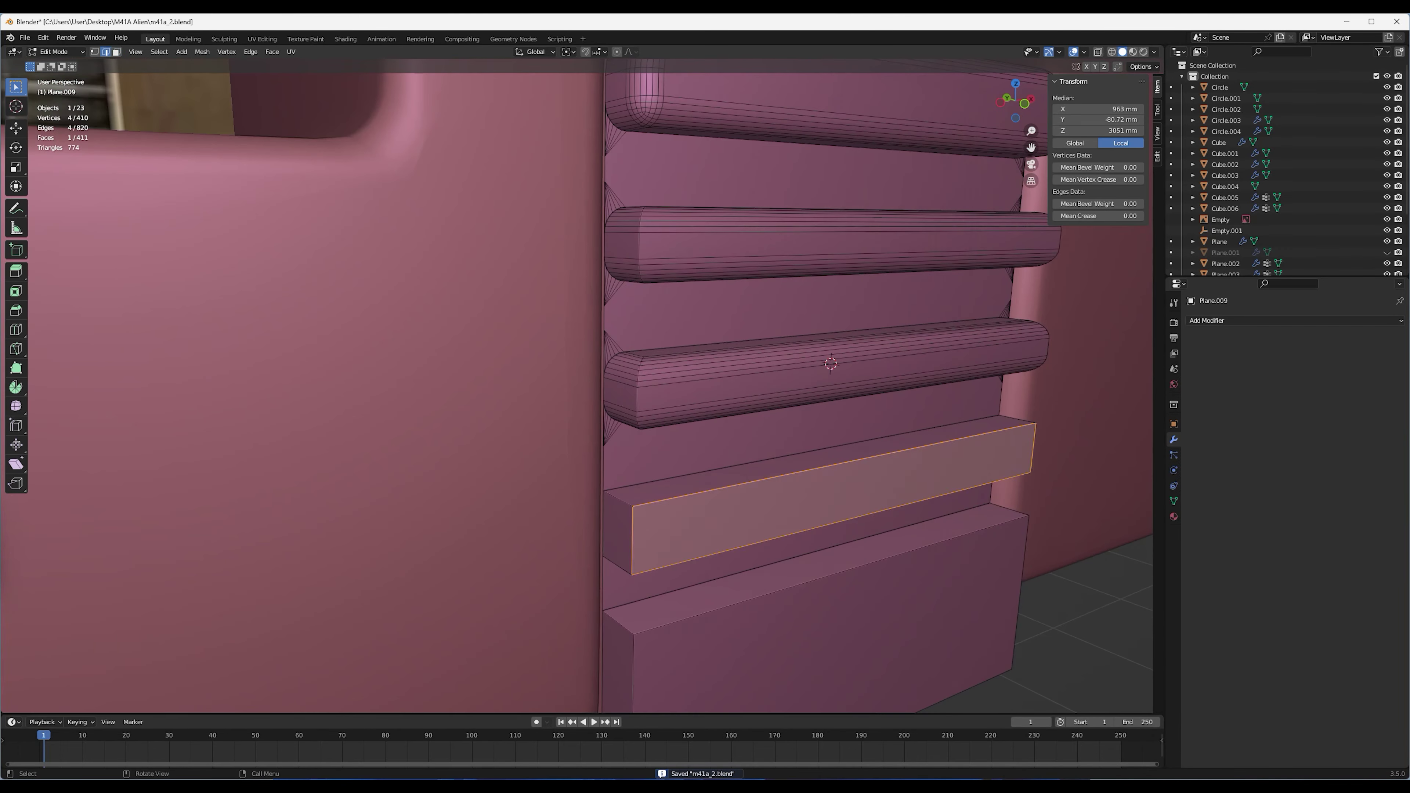
pyautogui.press('2')
pyautogui.hotkey('ctrl', 'b')
pyautogui.hotkey('ctrl', 's')
pyautogui.moveTo(587, 389)
pyautogui.mouseDown(button='middle')
pyautogui.moveTo(500, 400)
pyautogui.moveTo(434, 460)
pyautogui.moveTo(719, 113)
pyautogui.moveTo(556, 222)
pyautogui.moveTo(524, 258)
pyautogui.moveTo(555, 278)
pyautogui.mouseUp(button='middle')
pyautogui.hotkey('ctrl', 'b')
pyautogui.click(719, 114)
pyautogui.hotkey('ctrl', 's')
# Adjust the grip body's corner vertices to refine its rounded corners
pyautogui.hotkey('alt', 'q')
pyautogui.scroll(4, 611, 278)
pyautogui.keyDown('shift'); pyautogui.click(677, 475); pyautogui.keyUp('shift')
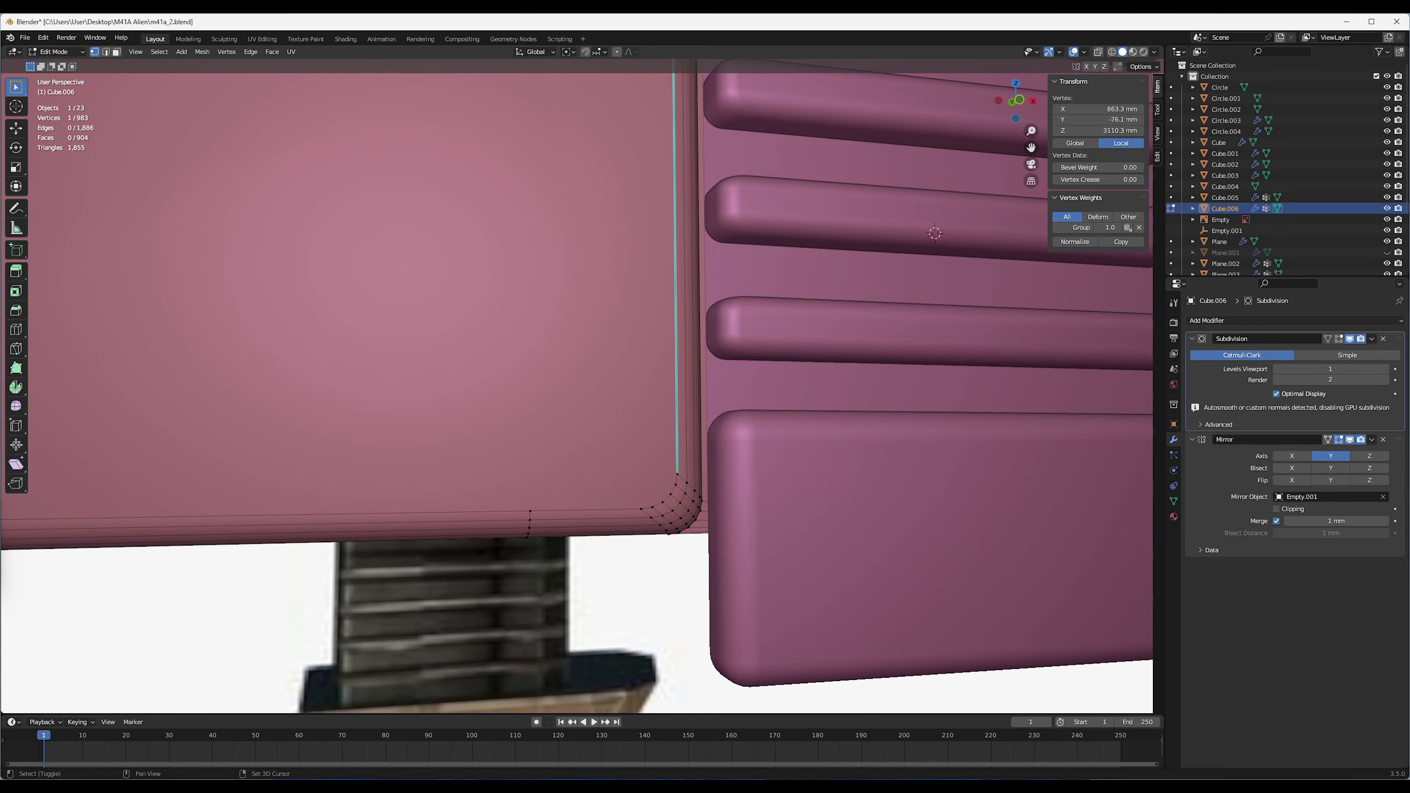
pyautogui.moveTo(677, 475); pyautogui.dragTo(694, 634, button='middle')
pyautogui.click(693, 633)
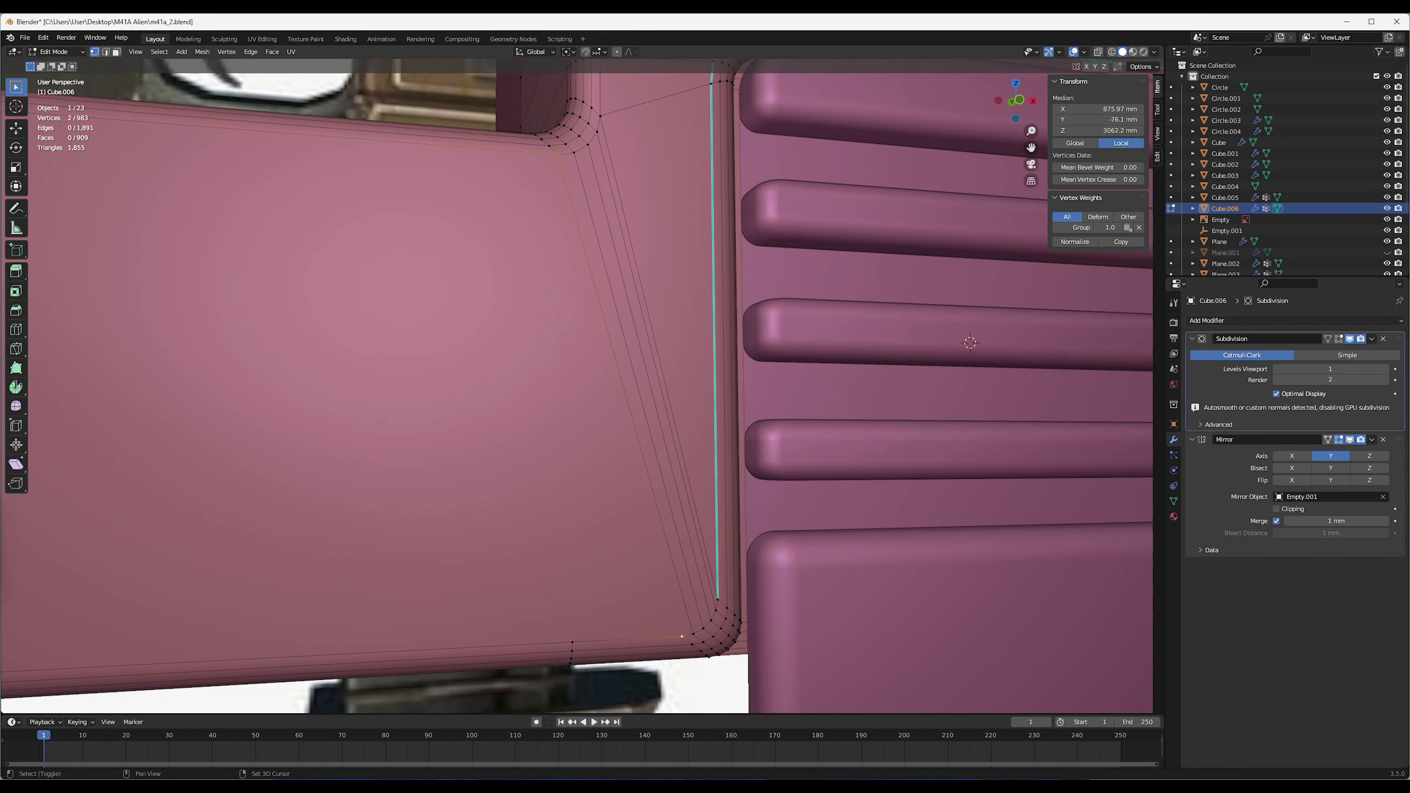
pyautogui.scroll(-5, 577, 389)
pyautogui.moveTo(577, 389); pyautogui.dragTo(611, 334, button='middle')
pyautogui.scroll(4, 578, 389)
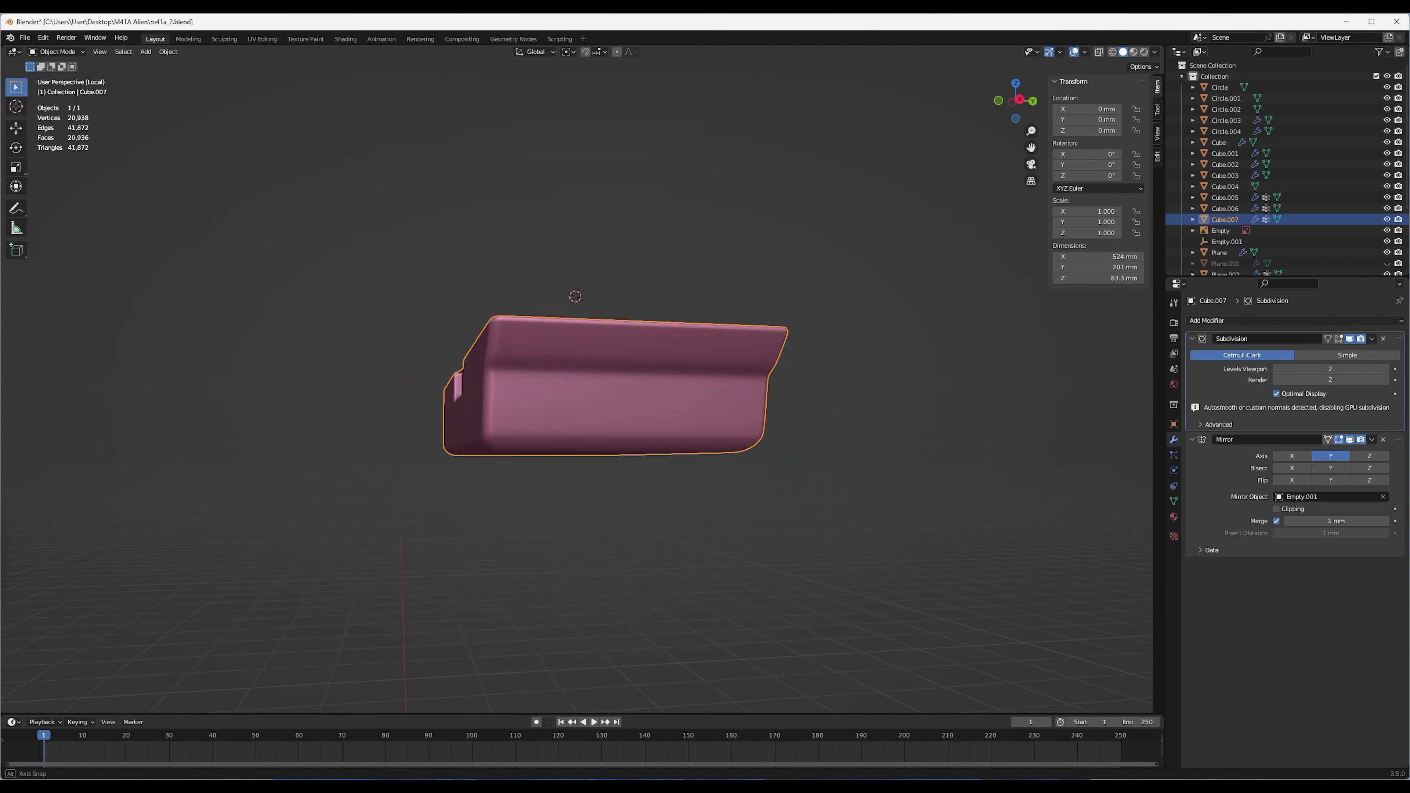
# Leave edit mode and local view, showing the grip in solid shading from the left
pyautogui.press('Tab')
pyautogui.press('KP_Divide')
pyautogui.press('ctrl+KP_3')
pyautogui.scroll(4, 578, 388)
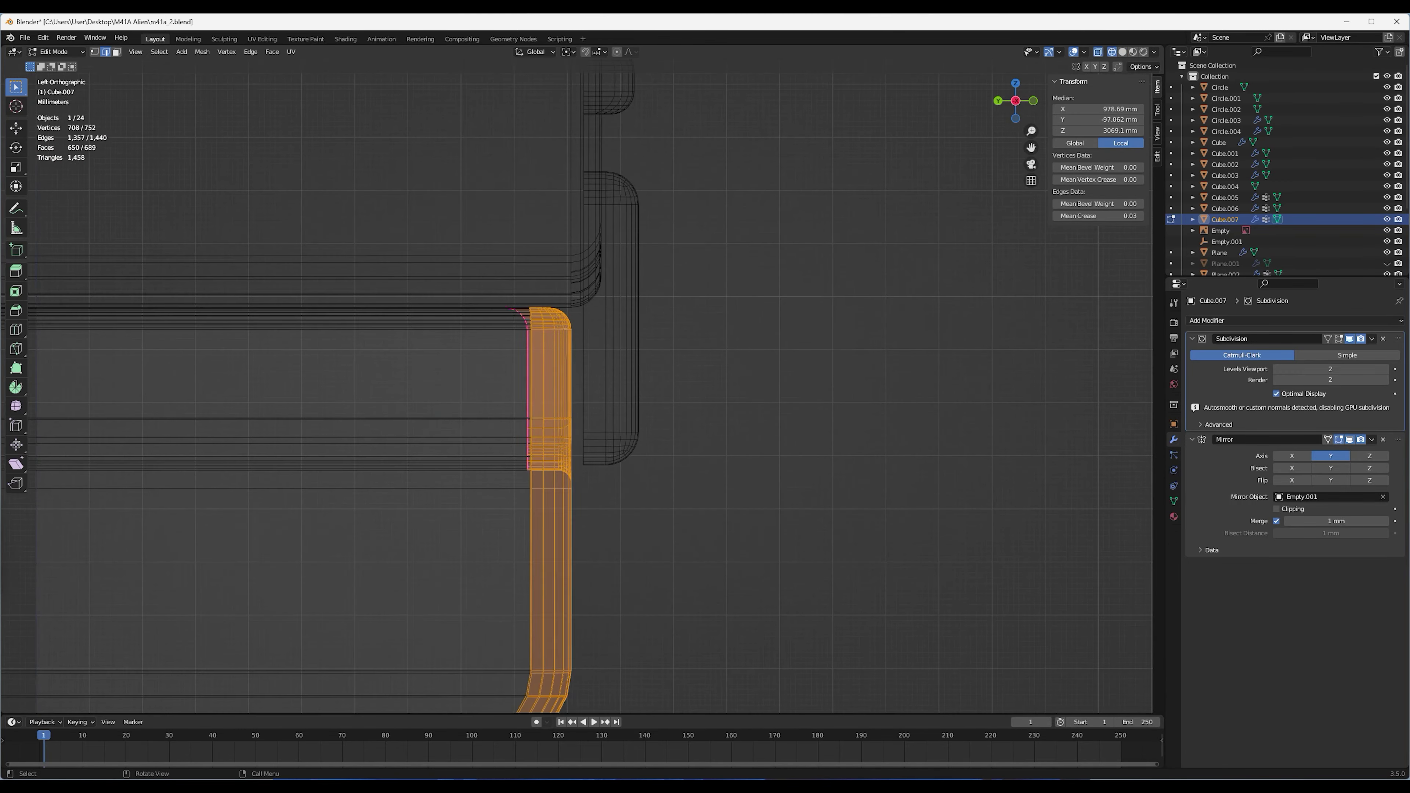
pyautogui.hotkey('alt', 'a')
pyautogui.hotkey('shift', 'z')
# Add a new cube at the grip in front view and scale it flat and tall
pyautogui.moveTo(578, 389); pyautogui.dragTo(689, 355, button='middle')
pyautogui.press('KP_1')
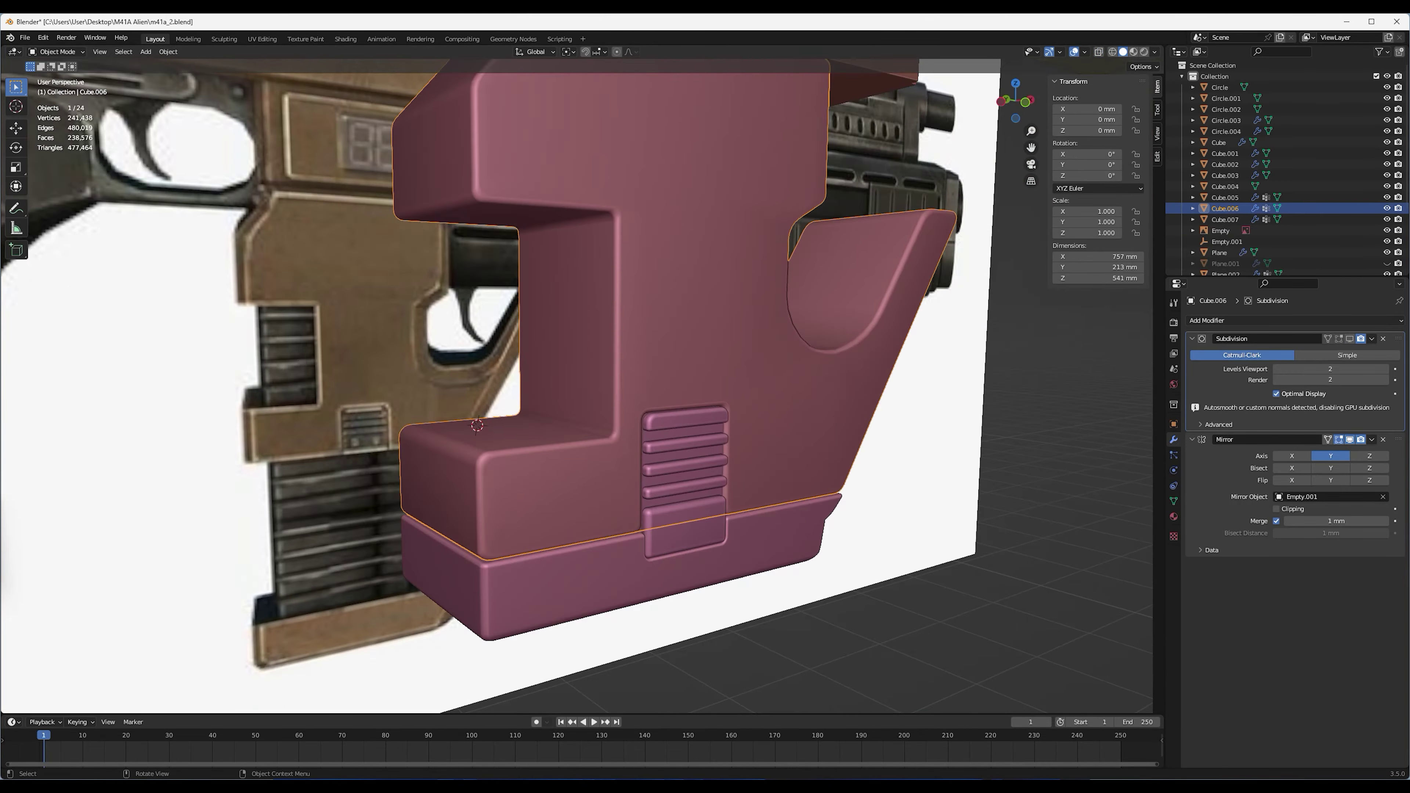
pyautogui.hotkey('shift', 'a')
pyautogui.press('s')
pyautogui.press('Return')
# Move the block up along Z and add a centred vertical loop cut down it
pyautogui.press('g')
pyautogui.press('z')
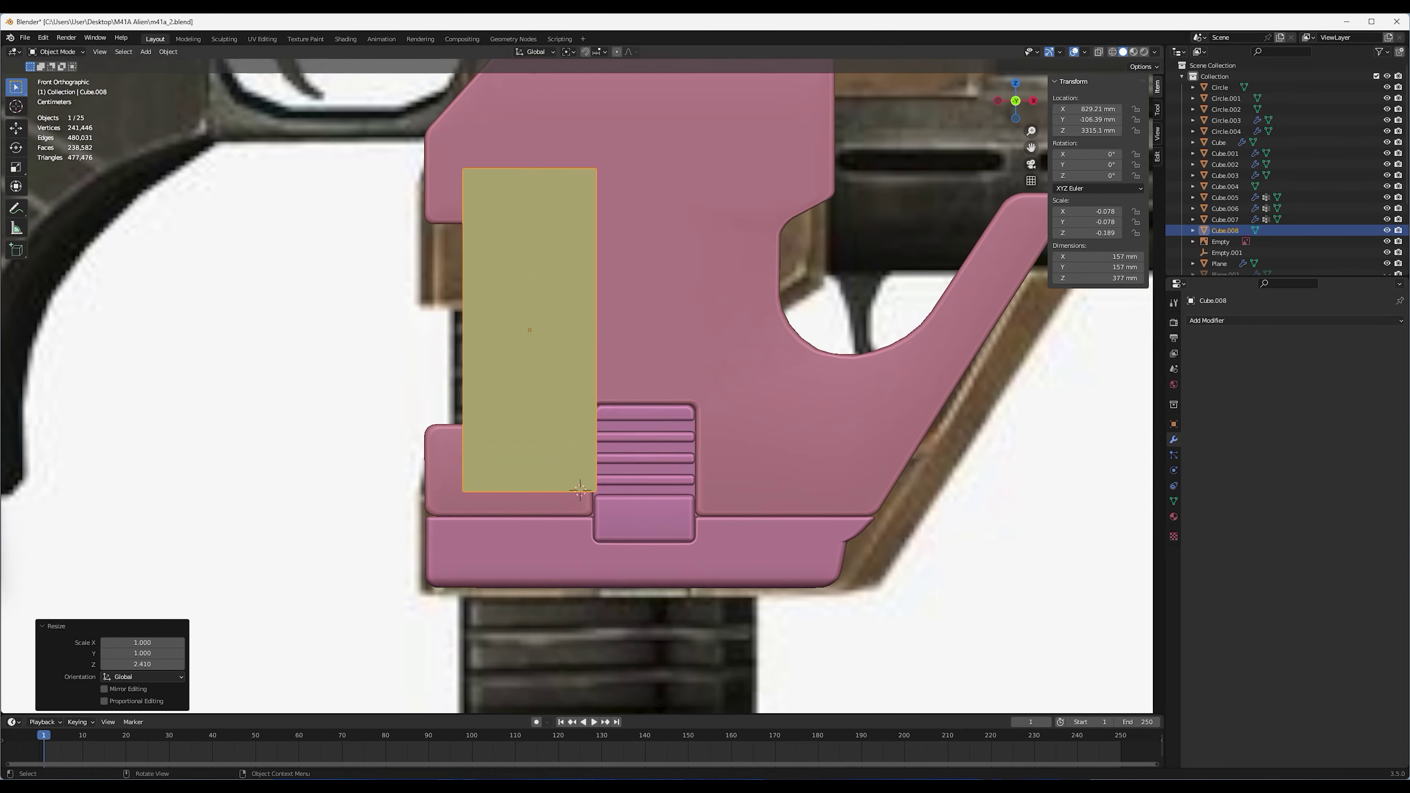
pyautogui.press('ctrl+KP_3')
pyautogui.press('Tab')
pyautogui.hotkey('ctrl', 'r')
pyautogui.click(669, 490)
pyautogui.hotkey('shift', 'z')
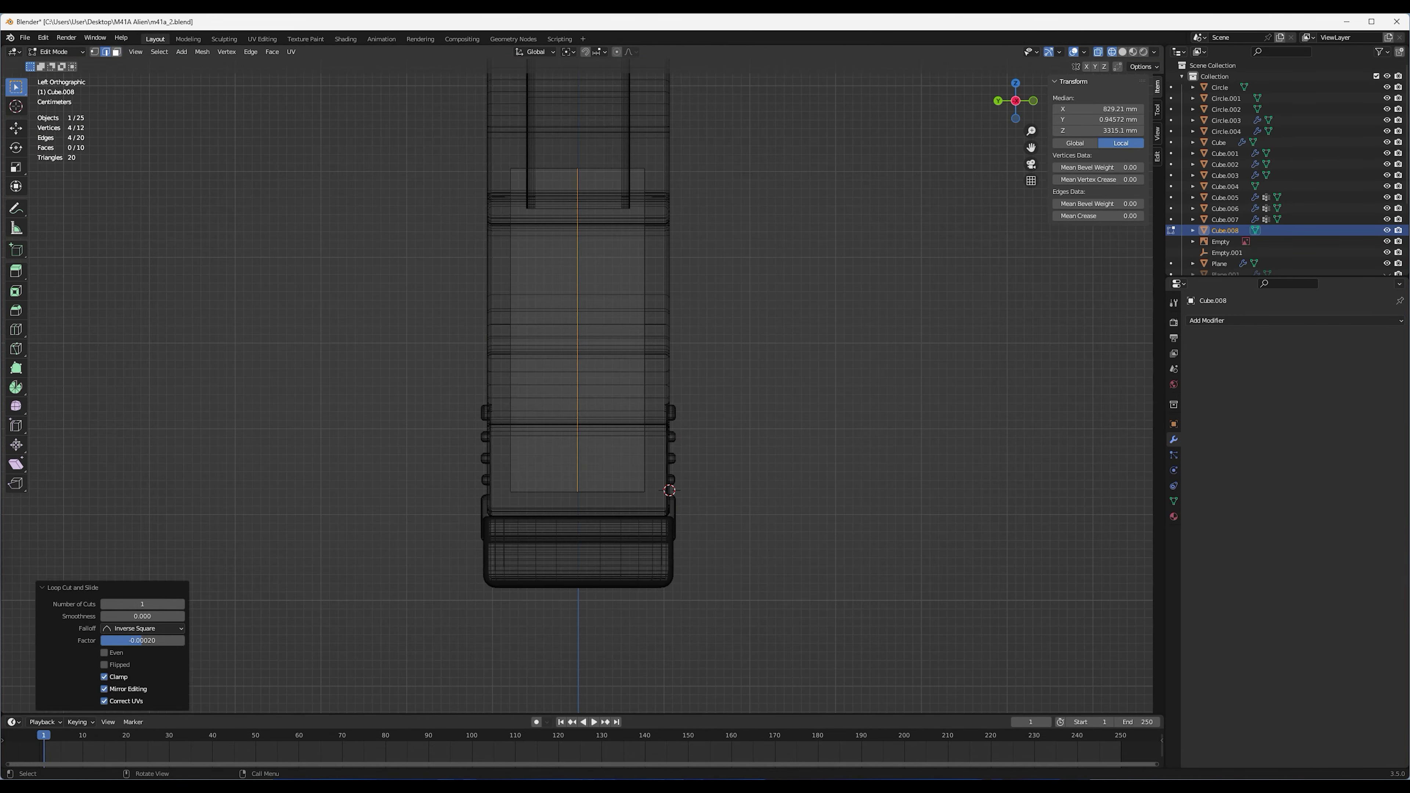
pyautogui.press('Tab')
# Mirror the block on Y, extrude alternate strips into ribs, bevel 2 mm, and save
pyautogui.moveTo(577, 389); pyautogui.dragTo(689, 356, button='middle')
pyautogui.hotkey('shift', 'z')
pyautogui.click(1294, 321)
pyautogui.click(1277, 445)
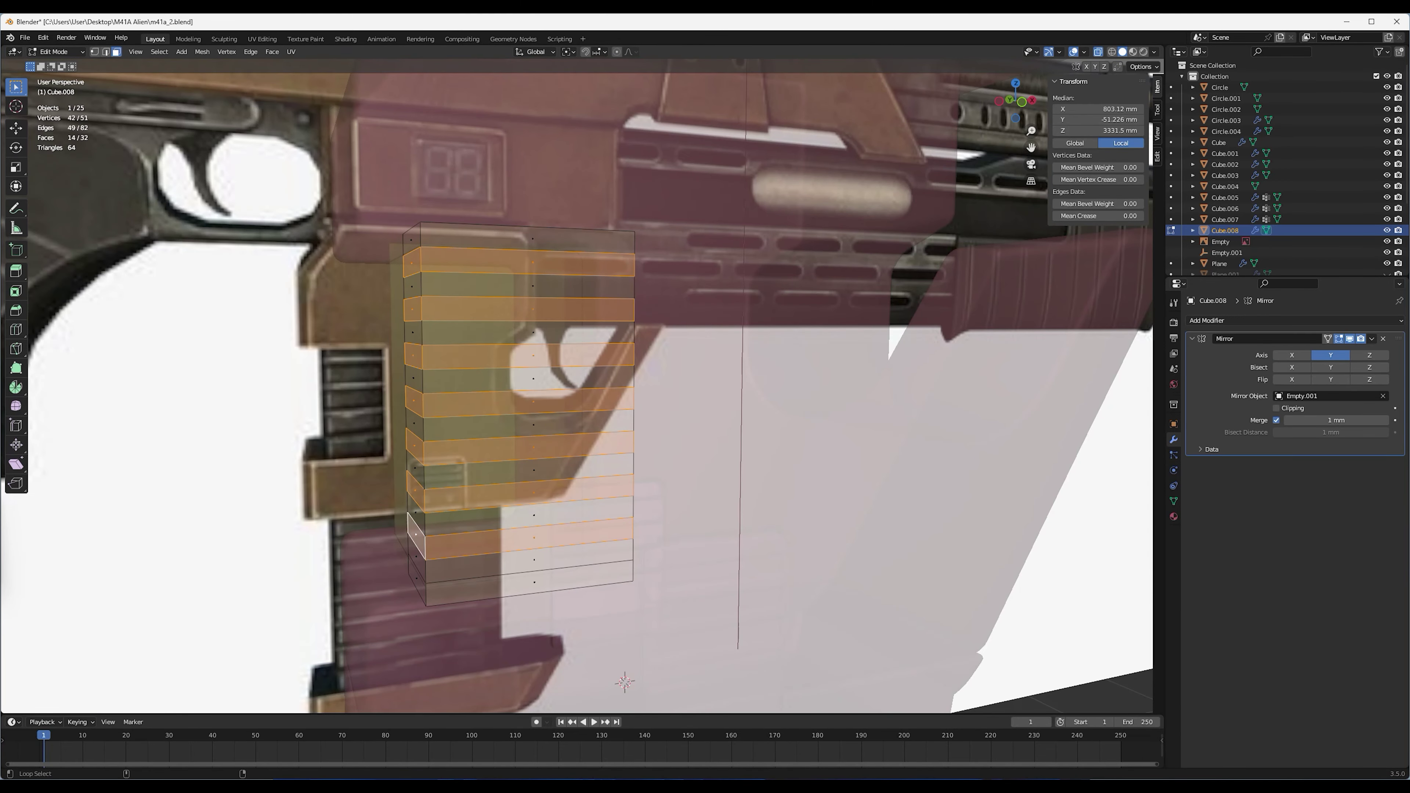
pyautogui.press('e')
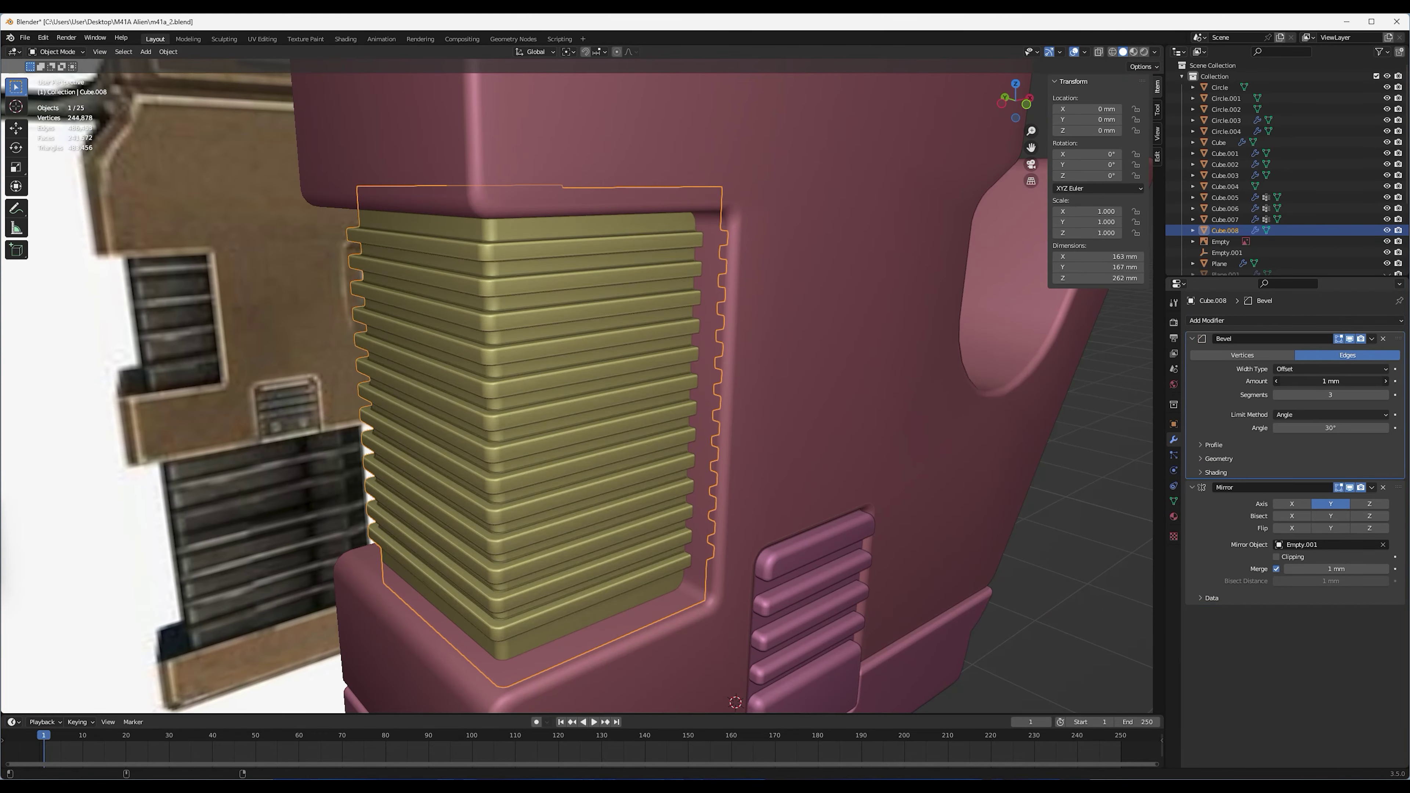
pyautogui.hotkey('ctrl', 's')
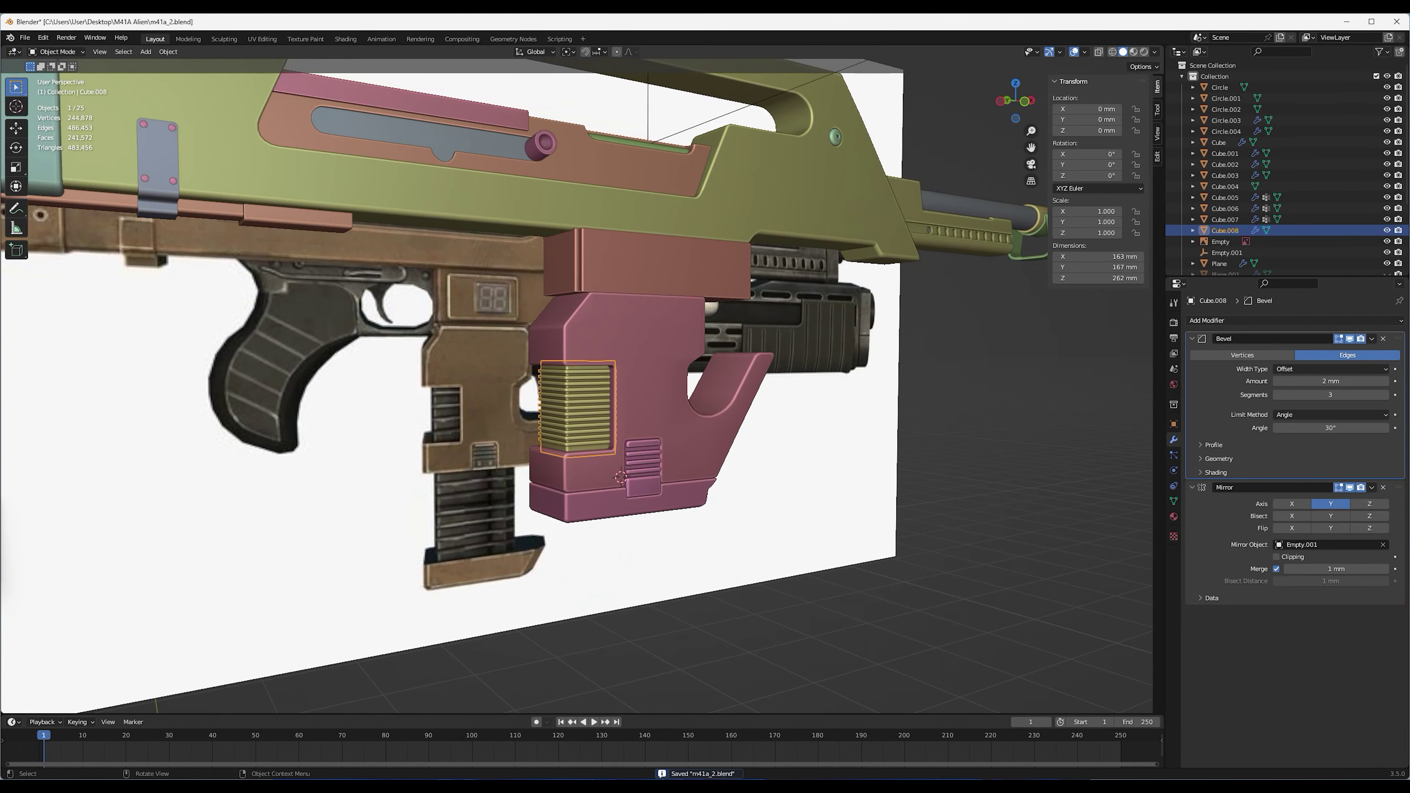